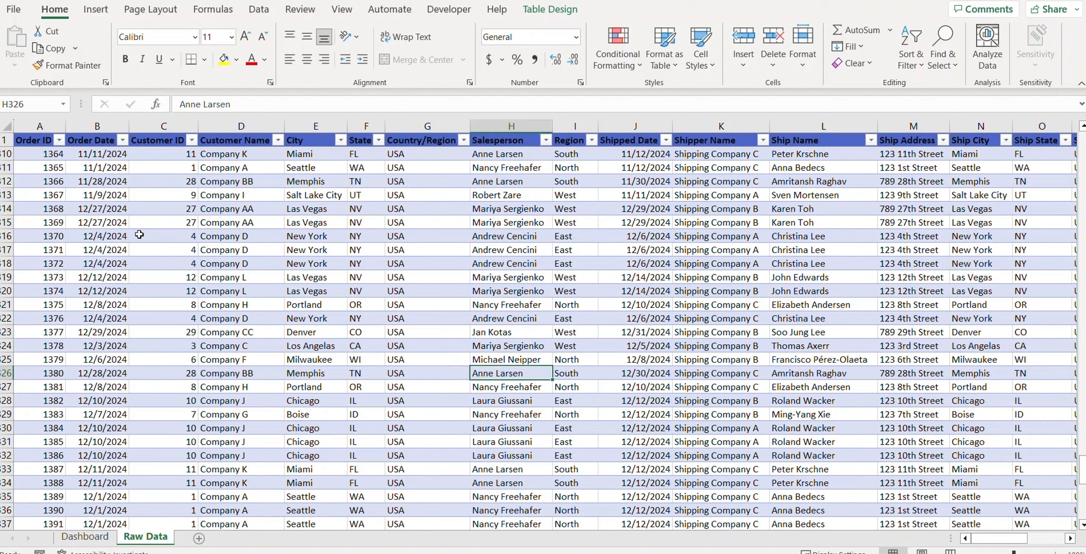
Step: Inspect the order date, customer, salesperson and Region columns of the sales data
{"action": "left_click_drag", "start_coordinate": [103, 154], "coordinate": [109, 326]}
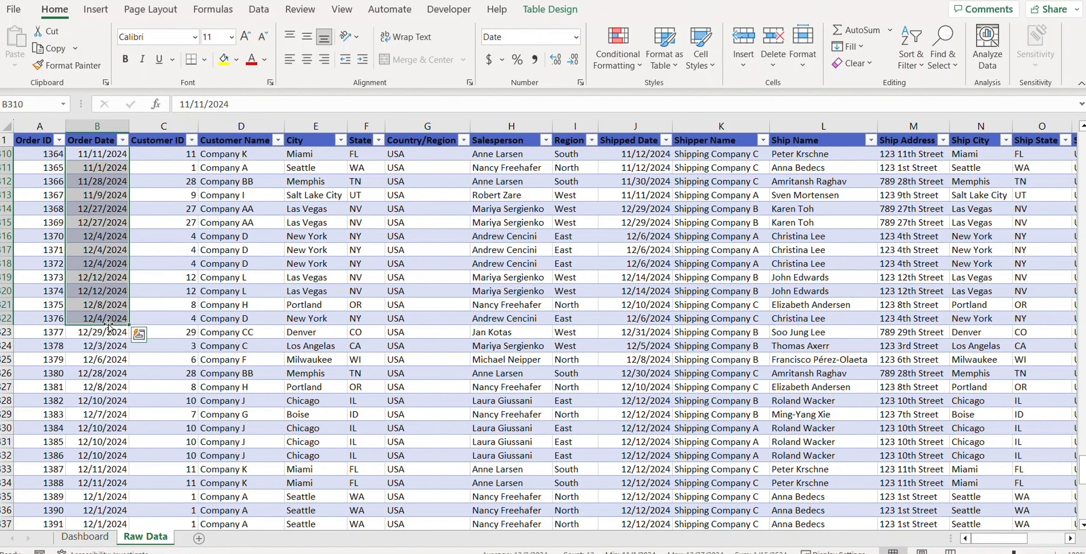
{"action": "left_click_drag", "start_coordinate": [239, 167], "coordinate": [240, 331]}
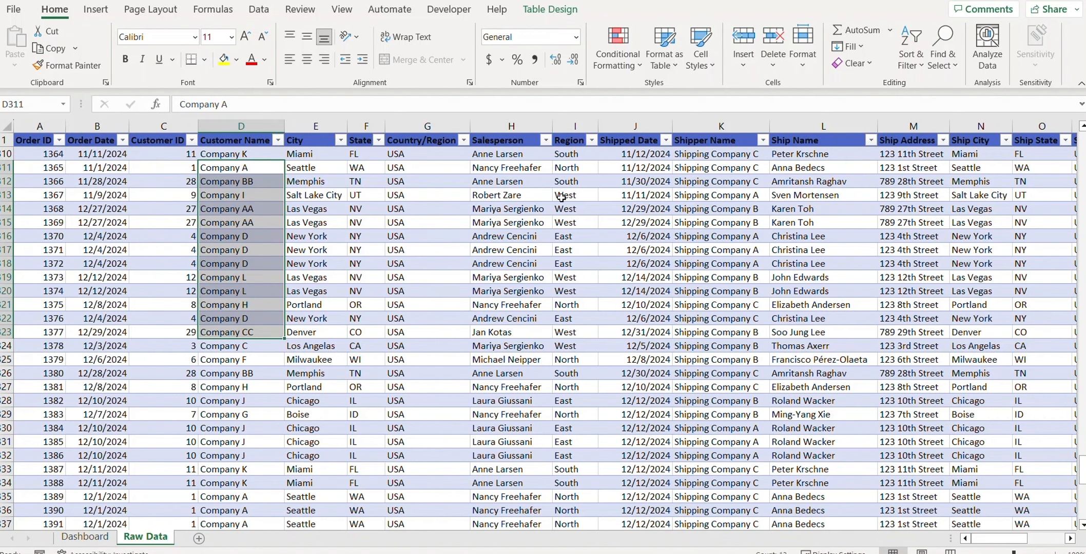
{"action": "left_click_drag", "start_coordinate": [494, 182], "coordinate": [502, 318]}
{"action": "left_click_drag", "start_coordinate": [596, 196], "coordinate": [577, 305]}
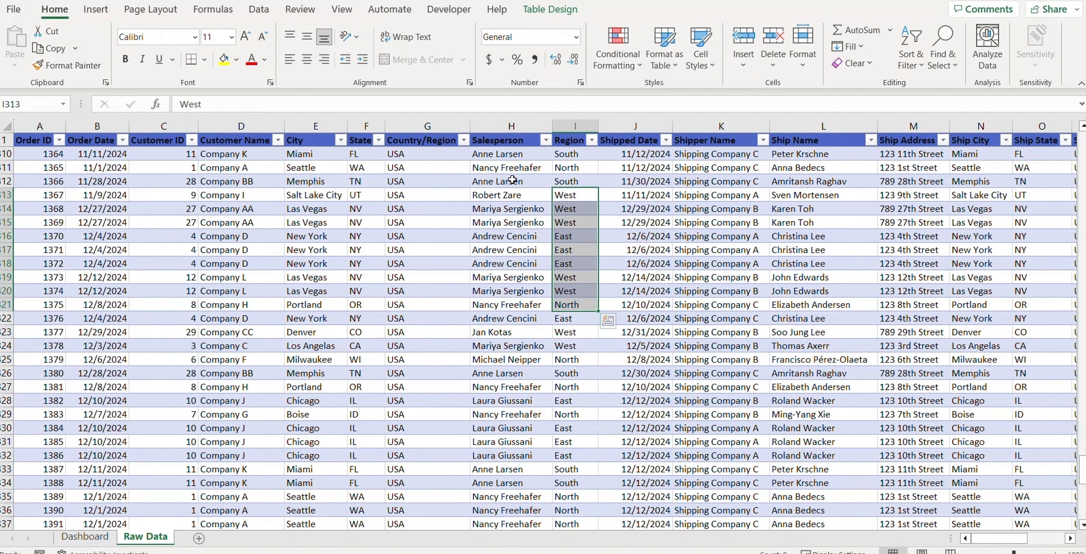
{"action": "left_click_drag", "start_coordinate": [514, 180], "coordinate": [507, 296]}
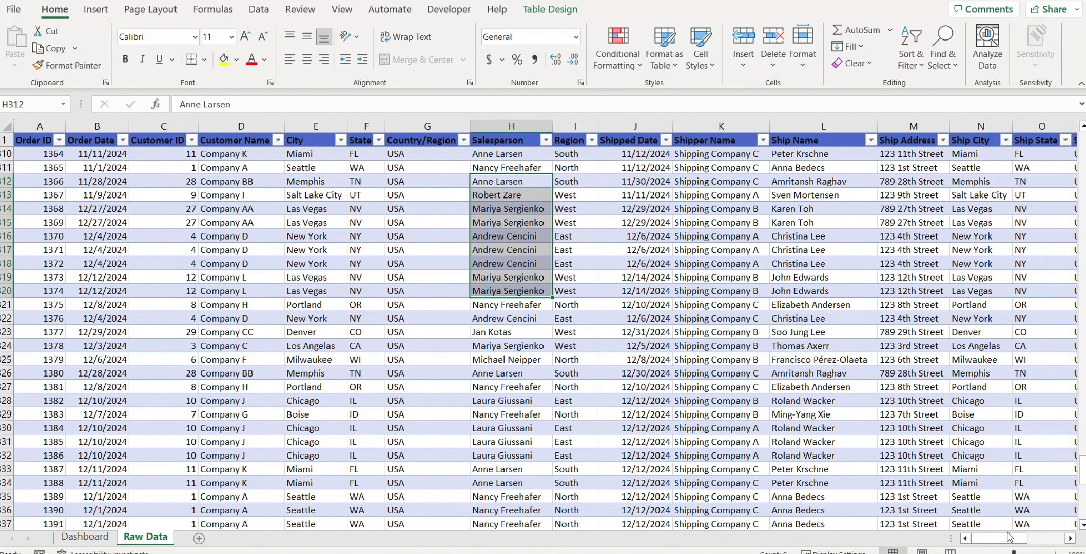
{"action": "left_click_drag", "start_coordinate": [1010, 539], "coordinate": [1062, 547]}
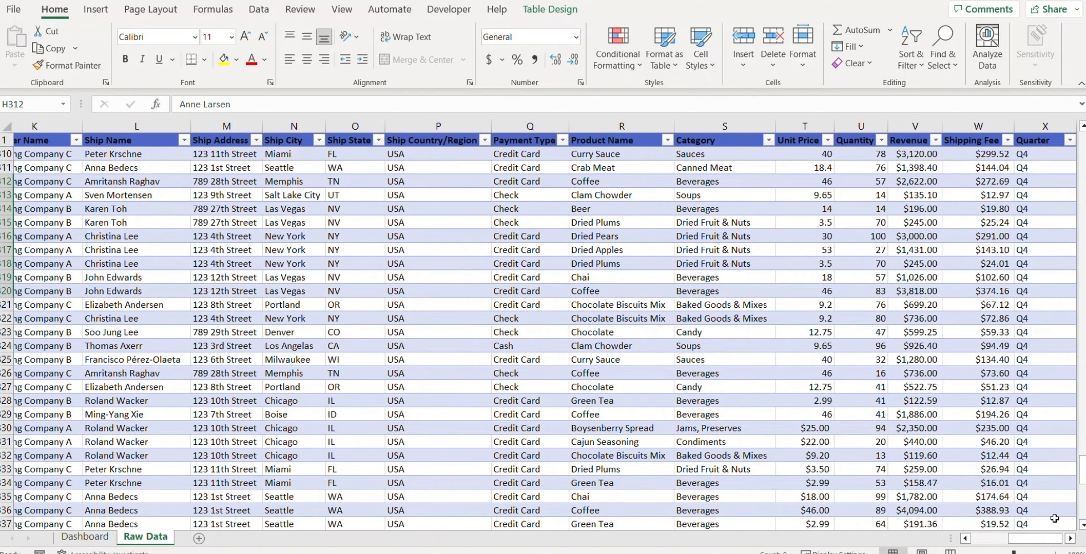
Step: Look over the Dashboard sheet layout, then return to the Raw Data sheet
{"action": "scroll", "coordinate": [1054, 519], "scroll_direction": "left", "scroll_amount": 10}
{"action": "left_click", "coordinate": [102, 537]}
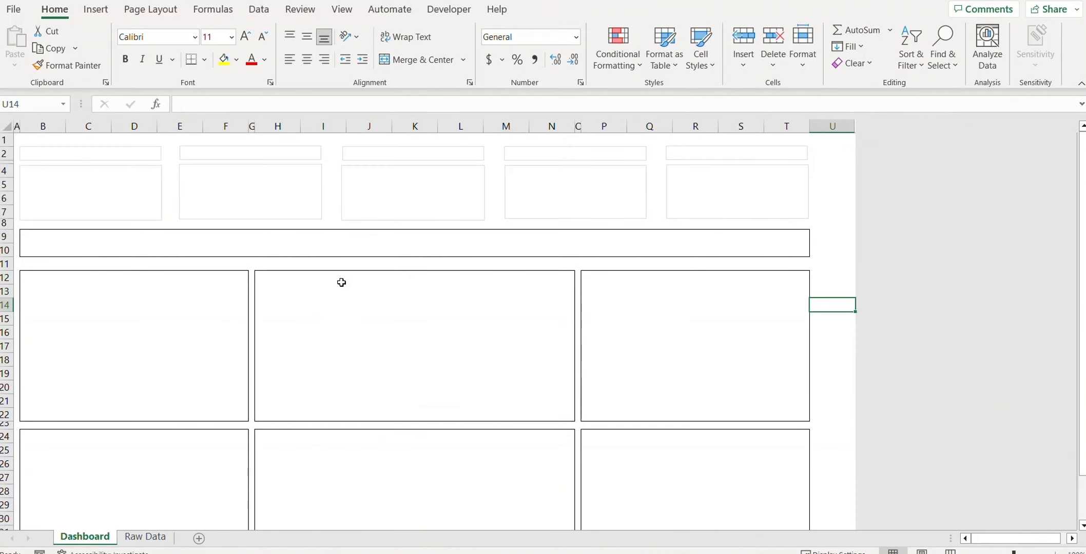
{"action": "scroll", "coordinate": [365, 304], "scroll_direction": "down", "scroll_amount": 4}
{"action": "scroll", "coordinate": [366, 304], "scroll_direction": "up", "scroll_amount": 4}
{"action": "key", "text": "ctrl+Page_Down"}
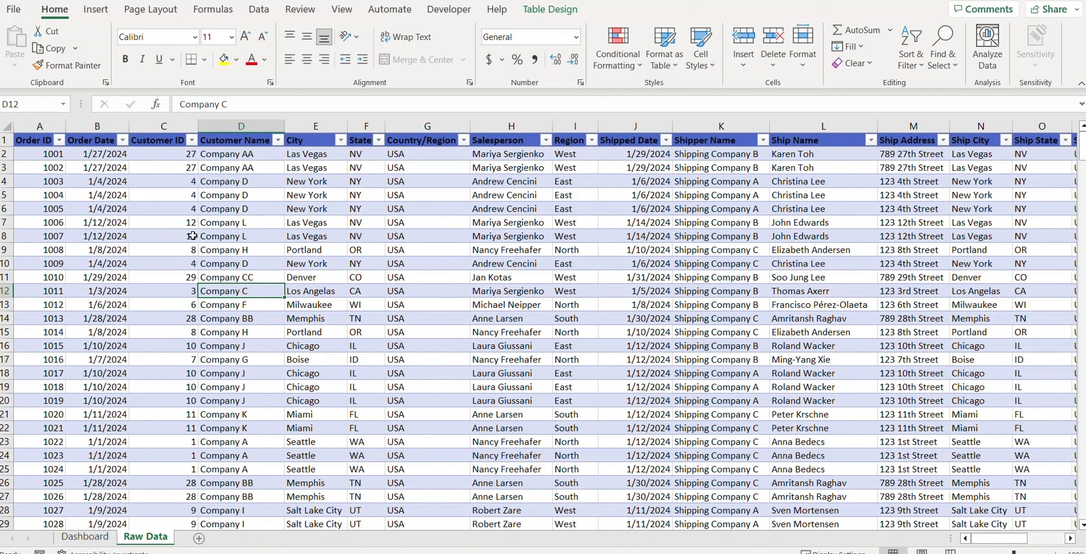
Step: Create an empty PivotTable from Table1 on a new worksheet
{"action": "left_click", "coordinate": [158, 222]}
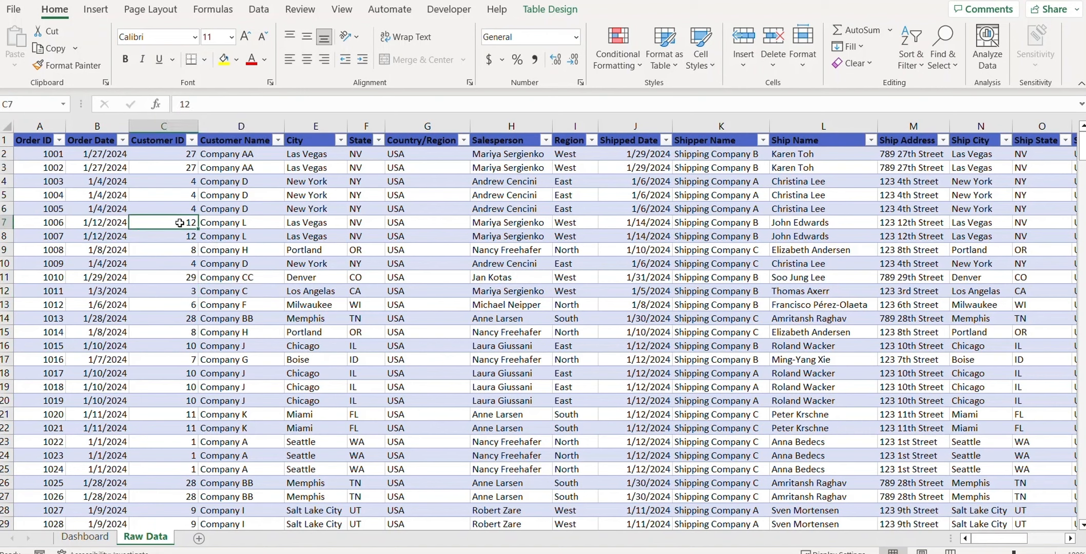
{"action": "left_click", "coordinate": [96, 10]}
{"action": "left_click", "coordinate": [28, 54]}
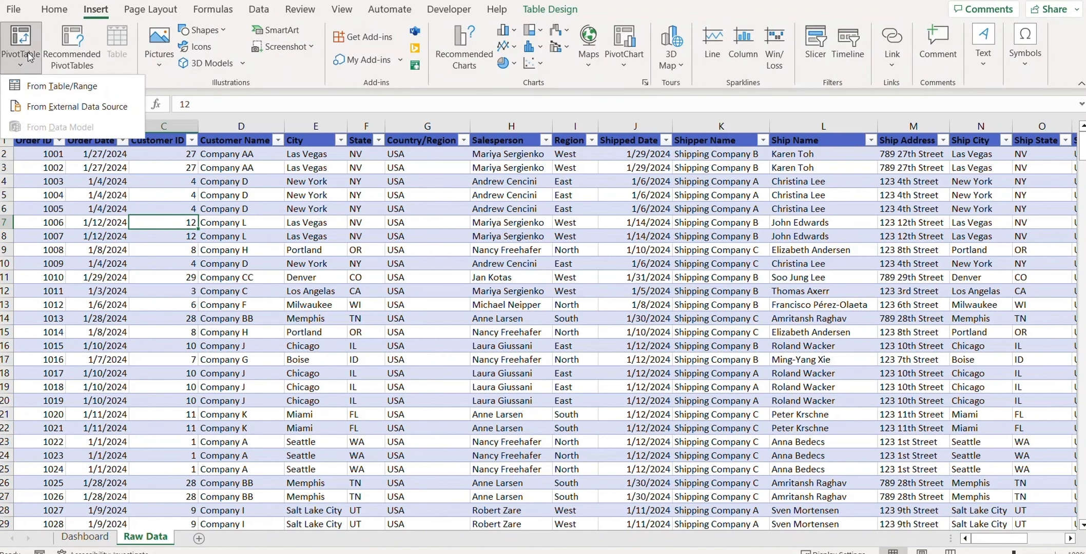
{"action": "left_click", "coordinate": [41, 86]}
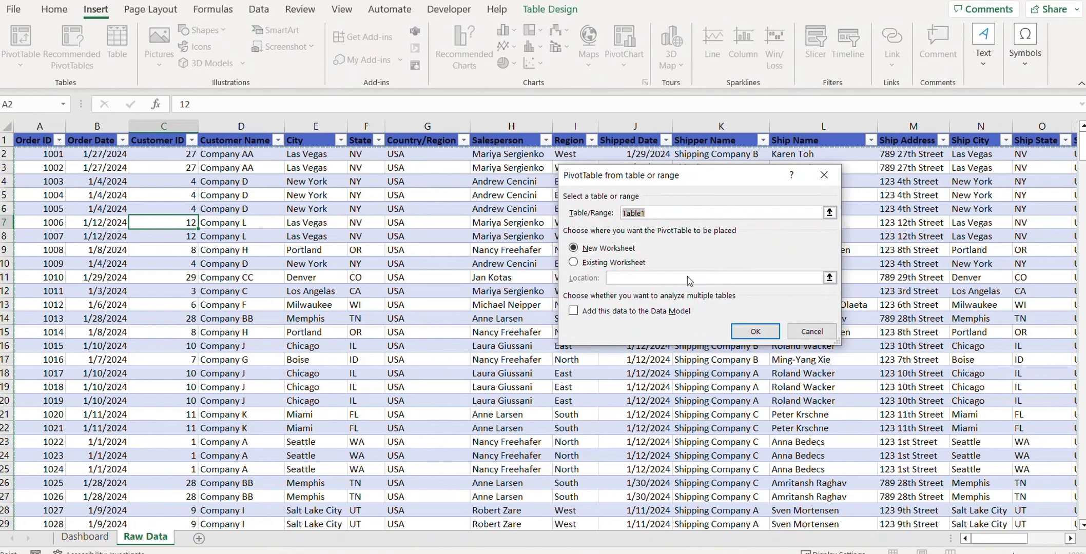
{"action": "left_click", "coordinate": [734, 329]}
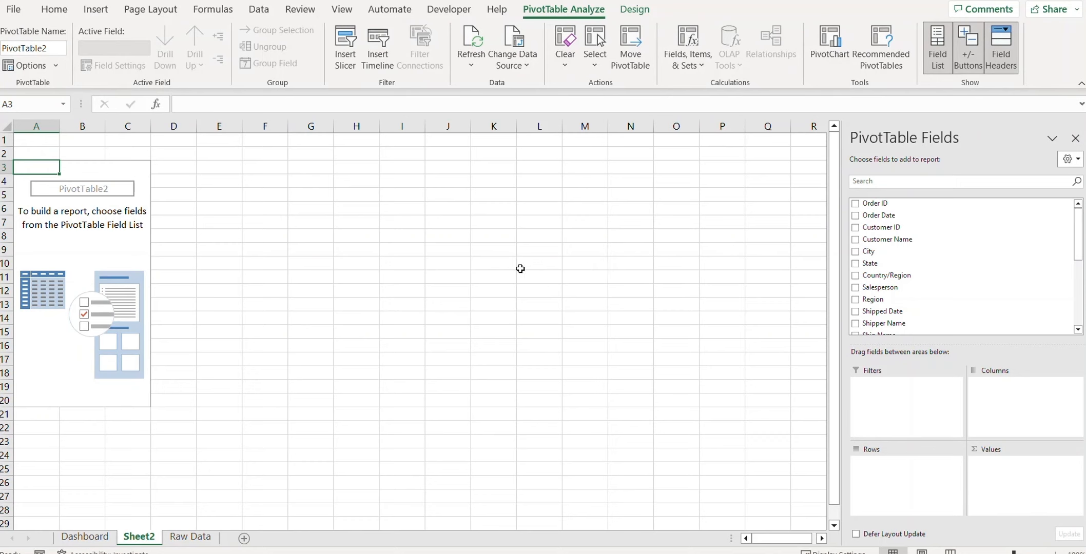
Step: Rename the Sheet2 tab to 'Sales Trend Monthwise' and reselect the pivot table
{"action": "right_click", "coordinate": [129, 541]}
{"action": "left_click", "coordinate": [172, 357]}
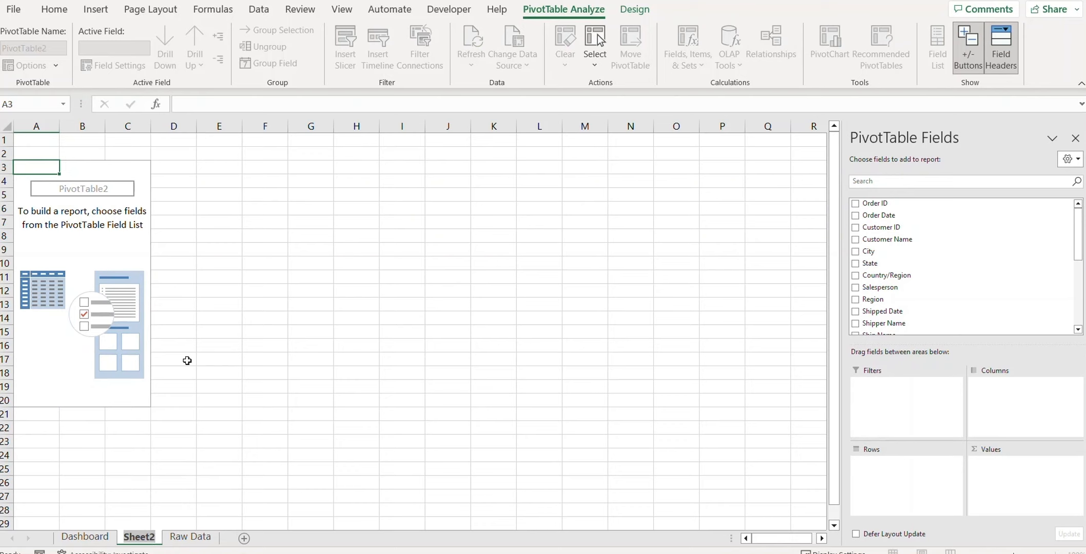
{"action": "type", "text": "Sales Trend"}
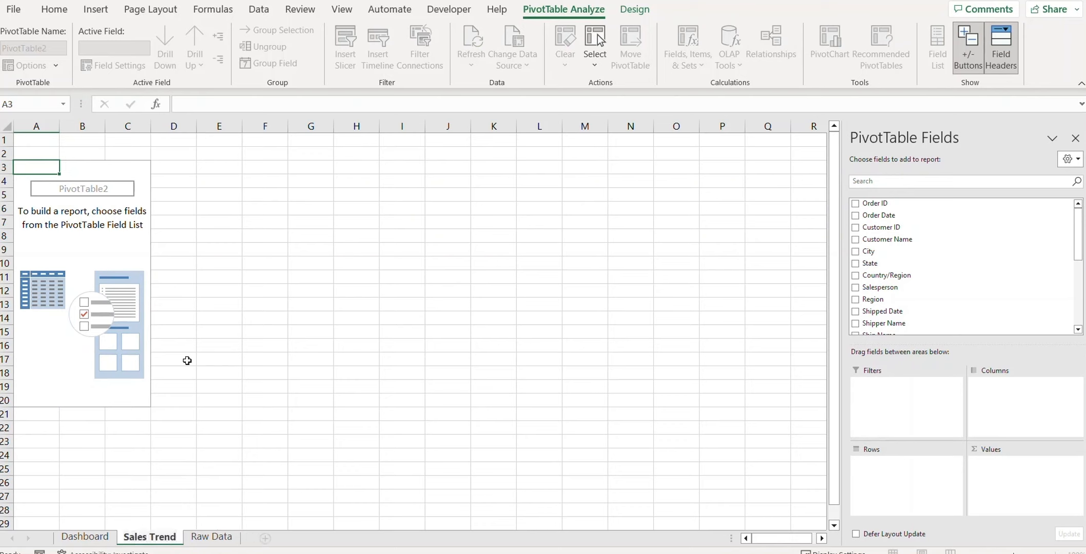
{"action": "type", "text": " Month"}
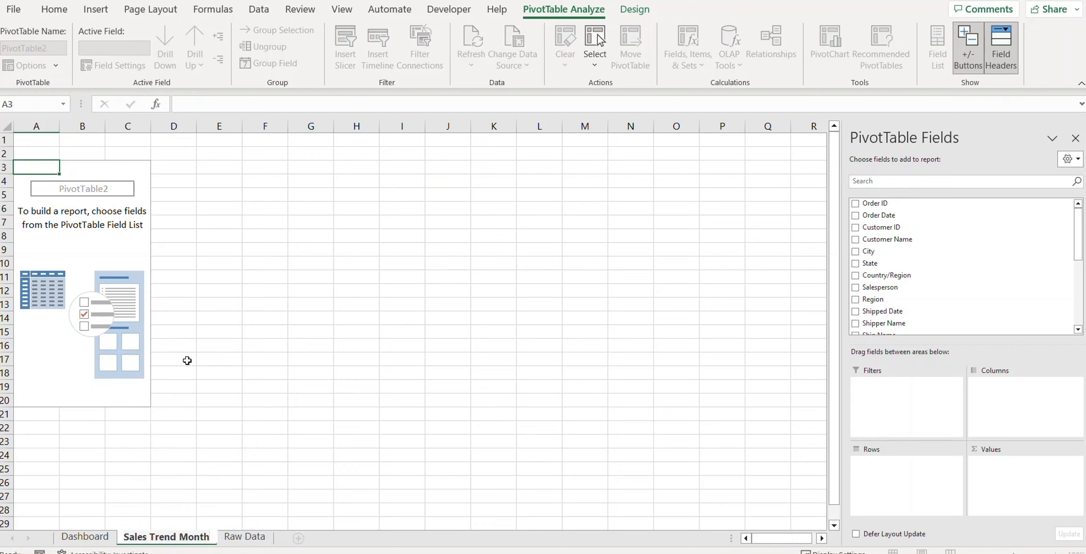
{"action": "type", "text": "wise"}
{"action": "key", "text": "ctrl+shift+Left"}
{"action": "key", "text": "ctrl+shift+Left"}
{"action": "key", "text": "ctrl+shift+Left"}
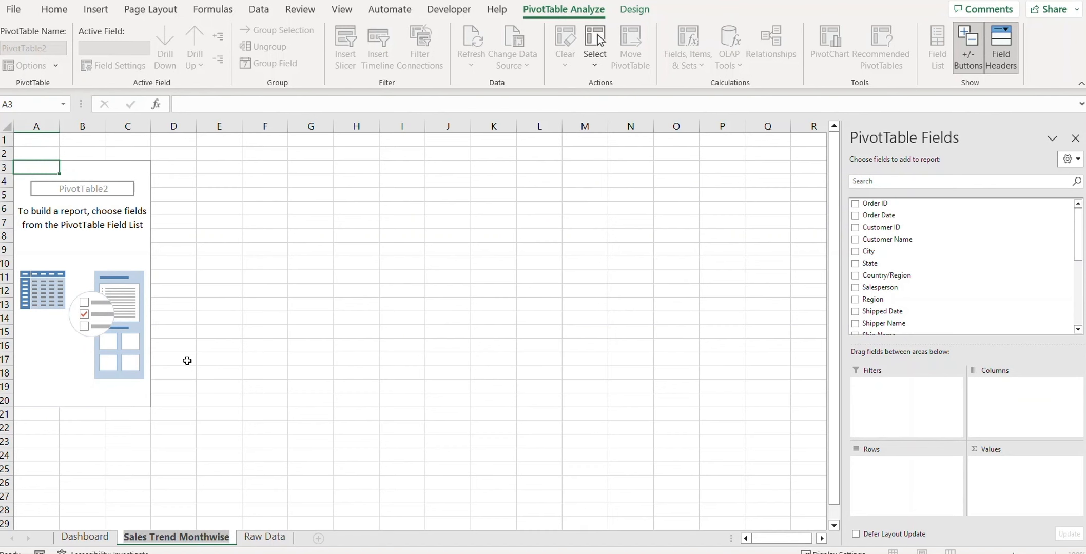
{"action": "left_click", "coordinate": [306, 369]}
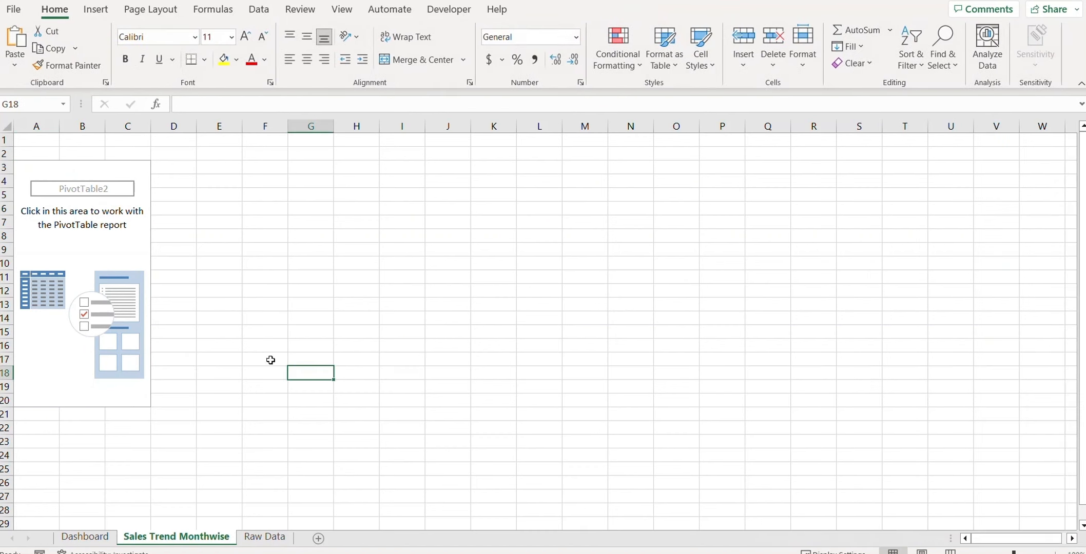
{"action": "left_click", "coordinate": [105, 237]}
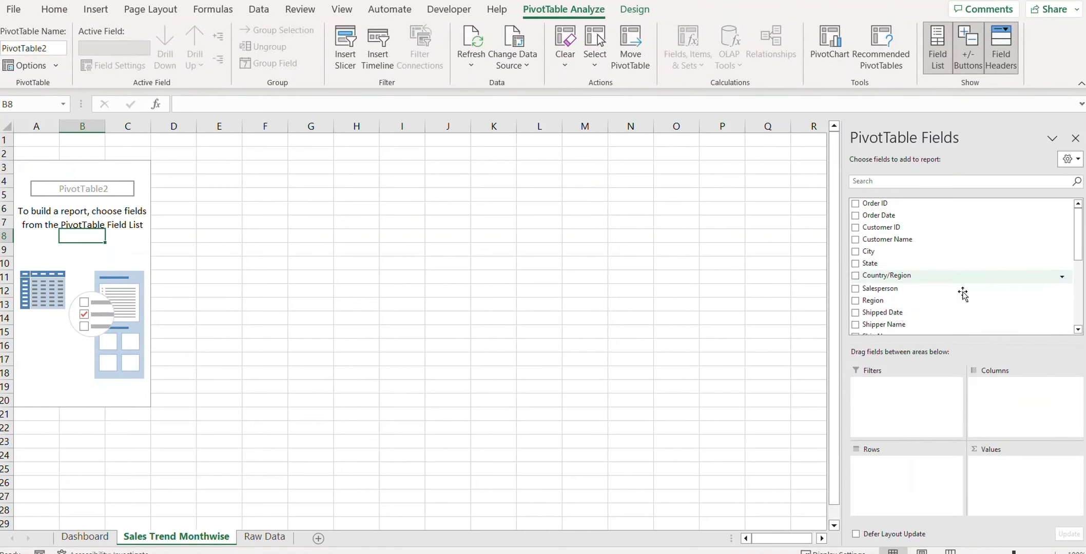
{"action": "scroll", "coordinate": [958, 286], "scroll_direction": "down", "scroll_amount": 2}
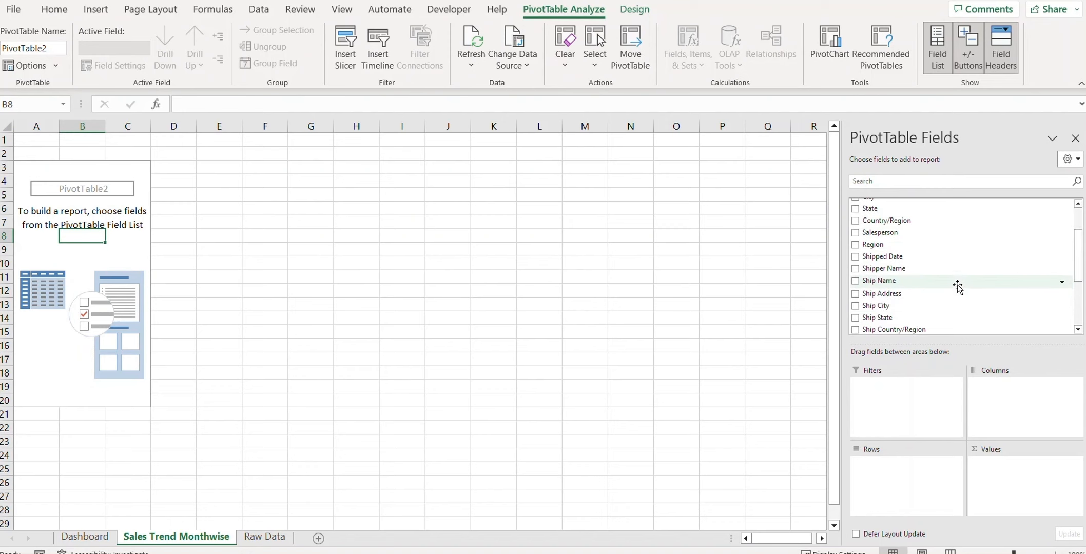
{"action": "scroll", "coordinate": [927, 283], "scroll_direction": "down", "scroll_amount": 1}
{"action": "scroll", "coordinate": [898, 246], "scroll_direction": "up", "scroll_amount": 4}
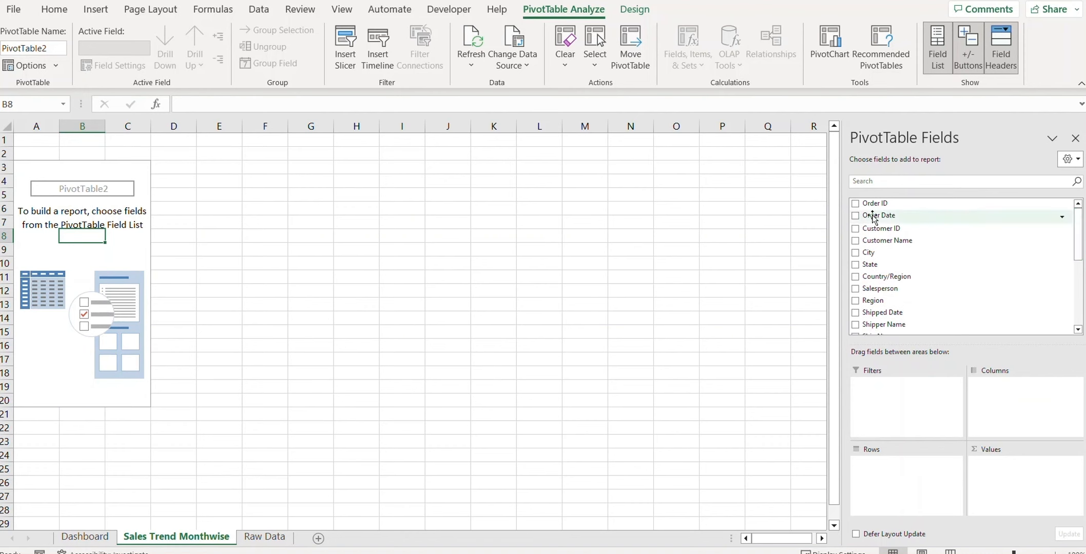
Step: Put Order Date in Rows, Revenue in Values and Region in Filters, totalling 435036.16
{"action": "left_click_drag", "start_coordinate": [874, 217], "coordinate": [906, 480]}
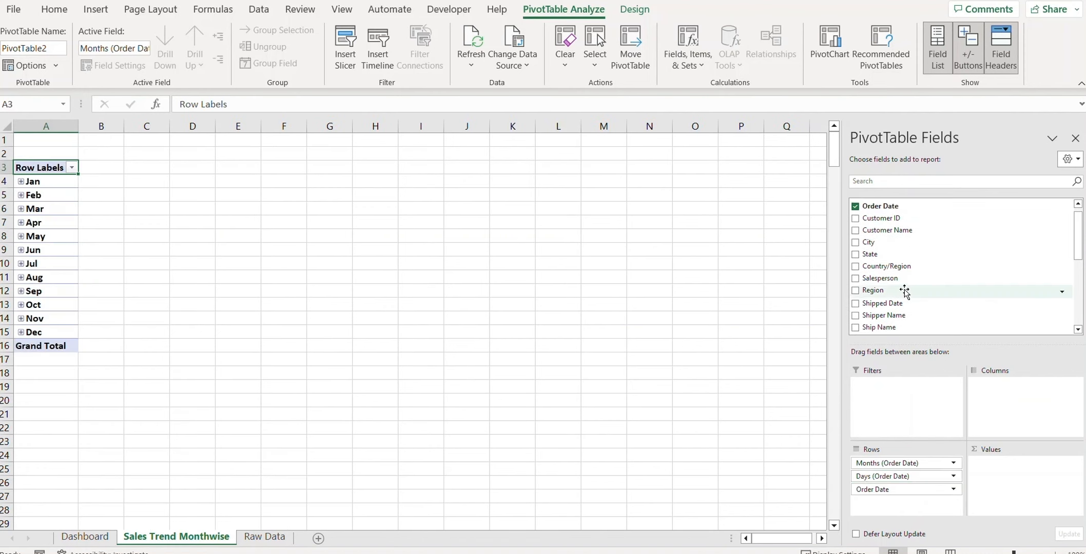
{"action": "scroll", "coordinate": [904, 291], "scroll_direction": "down", "scroll_amount": 5}
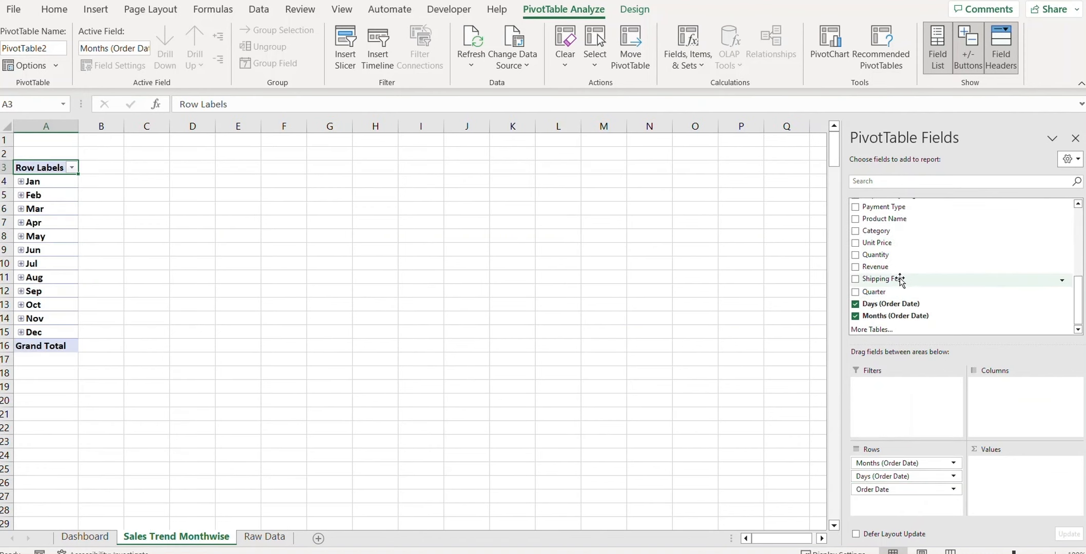
{"action": "left_click_drag", "start_coordinate": [890, 268], "coordinate": [1015, 475]}
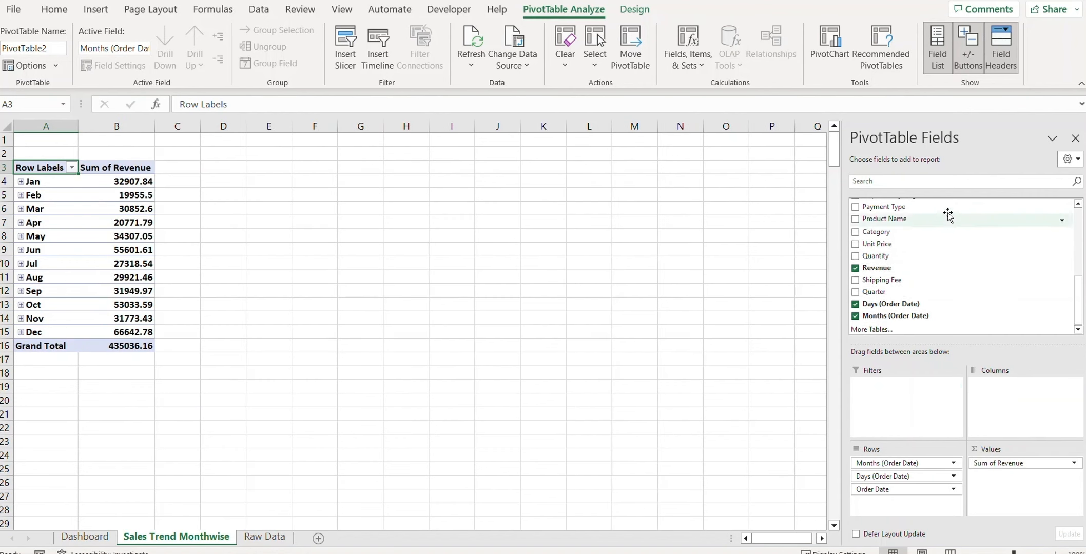
{"action": "scroll", "coordinate": [947, 276], "scroll_direction": "up", "scroll_amount": 5}
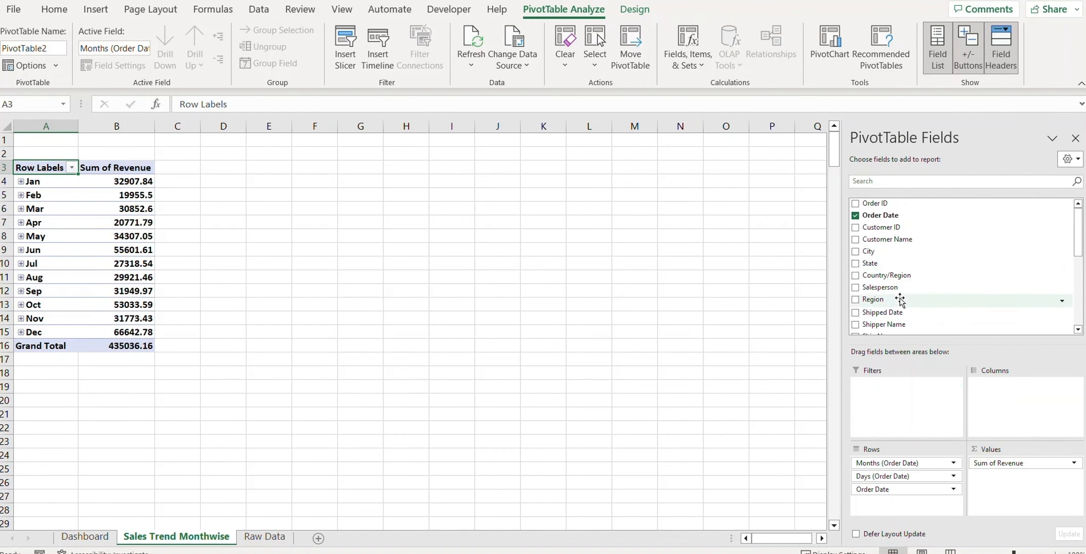
{"action": "left_click_drag", "start_coordinate": [891, 300], "coordinate": [912, 416]}
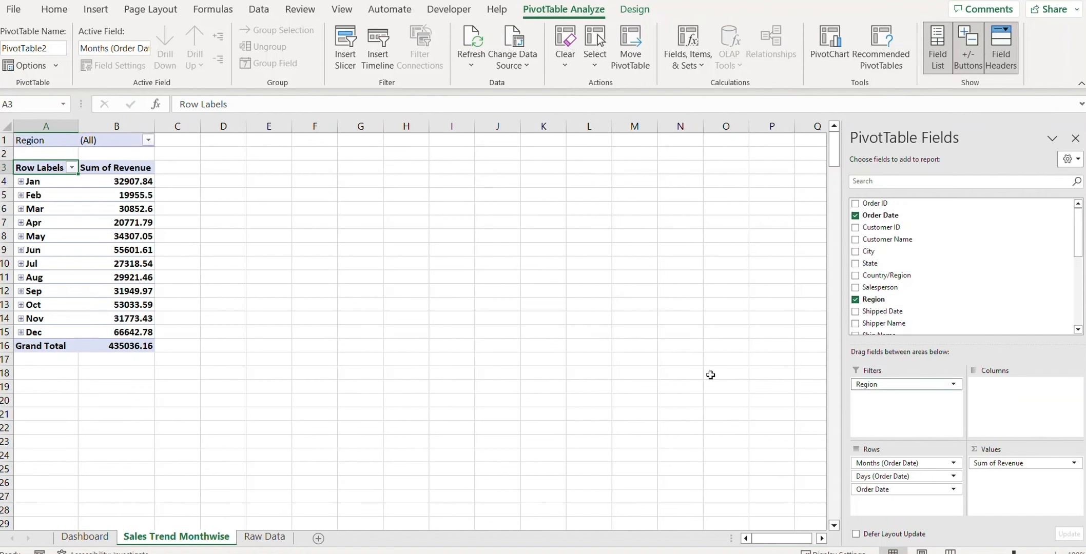
{"action": "left_click", "coordinate": [314, 318]}
{"action": "left_click_drag", "start_coordinate": [136, 180], "coordinate": [135, 345]}
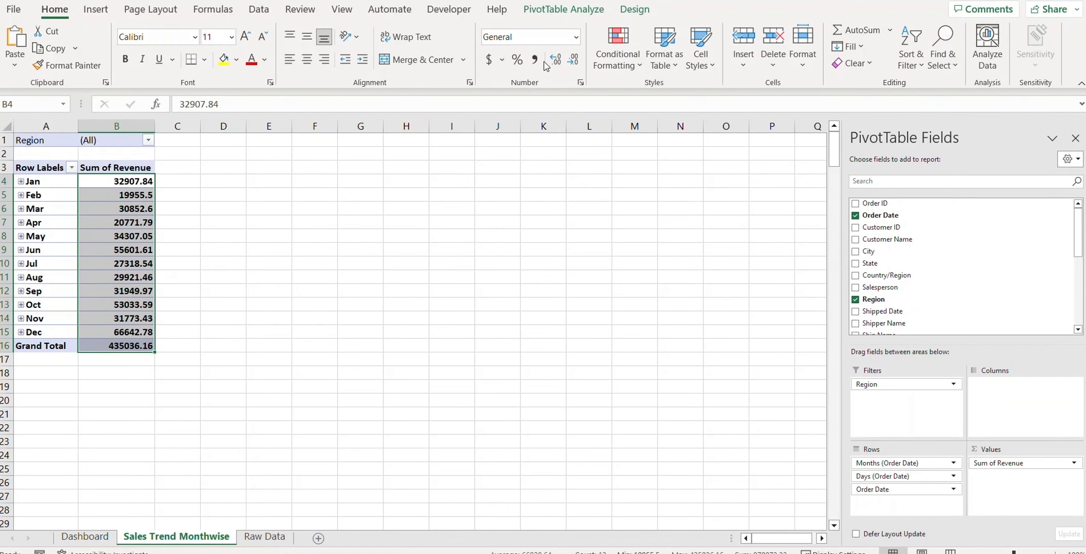
Step: Format monthly revenue with Comma Style and zero decimals, giving a 435,036 total
{"action": "left_click", "coordinate": [535, 60]}
{"action": "left_click", "coordinate": [576, 62]}
{"action": "left_click", "coordinate": [577, 62]}
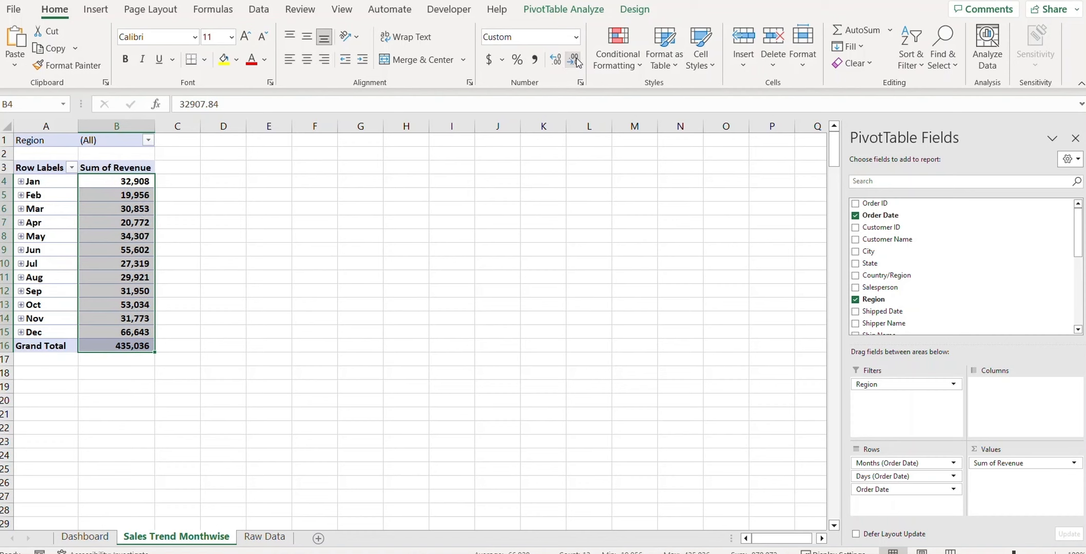
{"action": "left_click", "coordinate": [64, 227]}
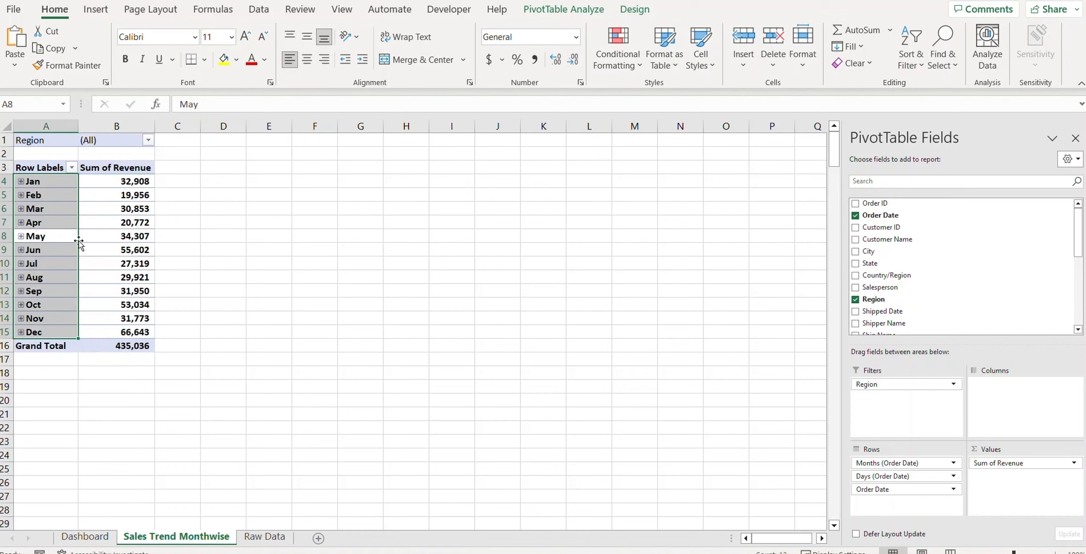
{"action": "left_click", "coordinate": [579, 13]}
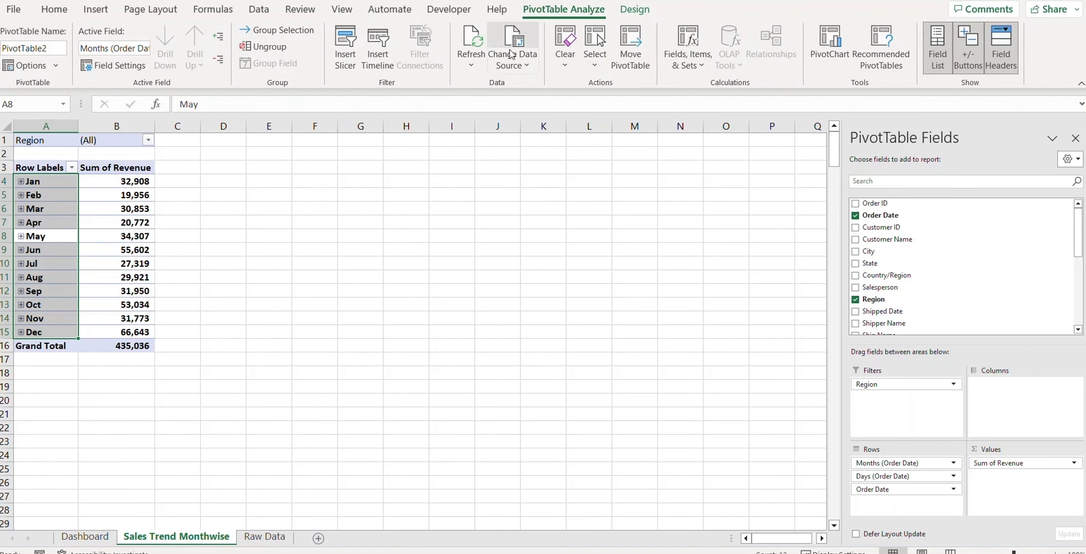
Step: Insert a line PivotChart of monthly Revenue and enlarge it to about 3.29 by 5.89 inches
{"action": "left_click", "coordinate": [827, 47]}
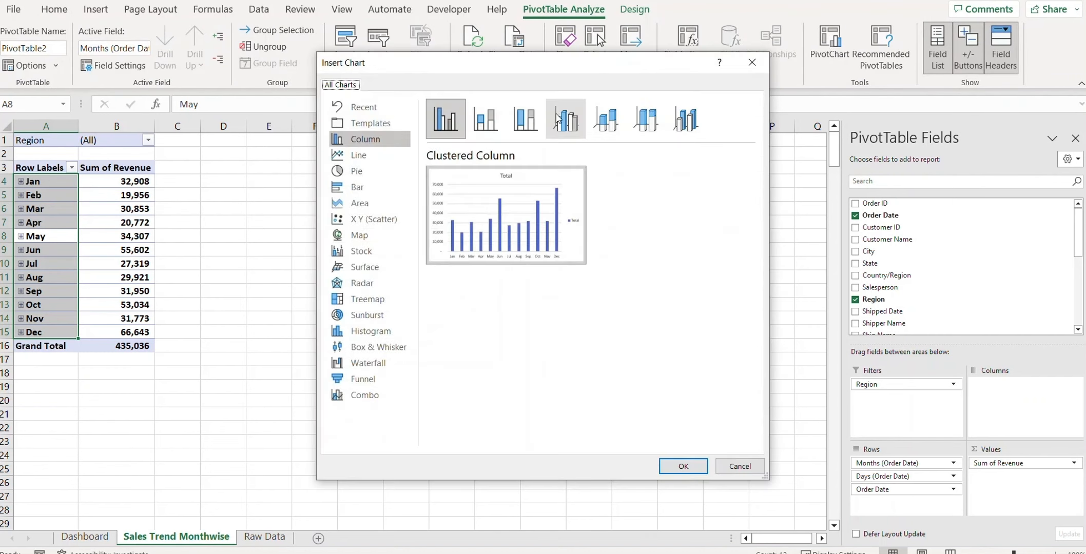
{"action": "left_click", "coordinate": [358, 155]}
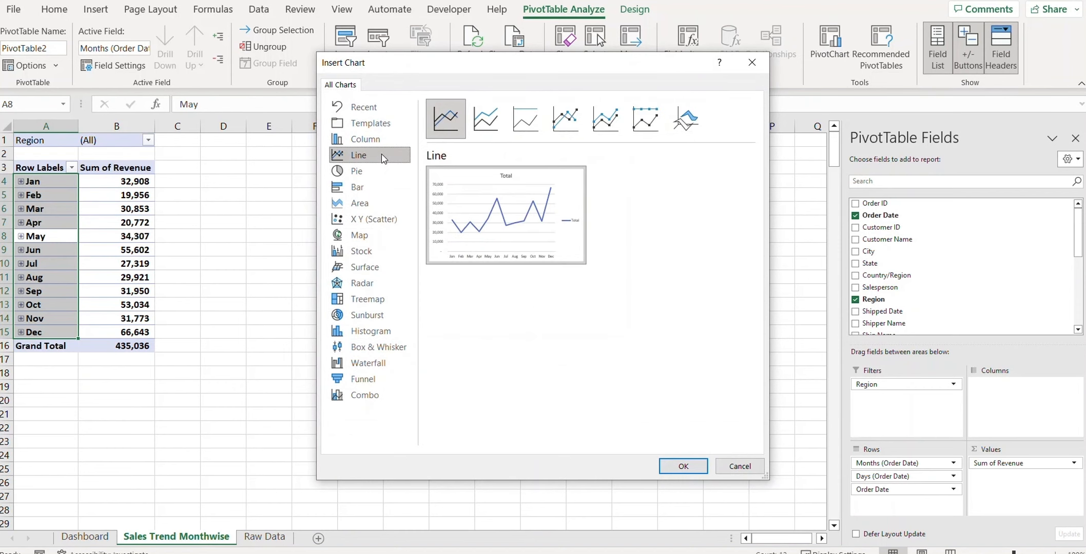
{"action": "mouse_move", "coordinate": [488, 234]}
{"action": "left_click", "coordinate": [683, 466]}
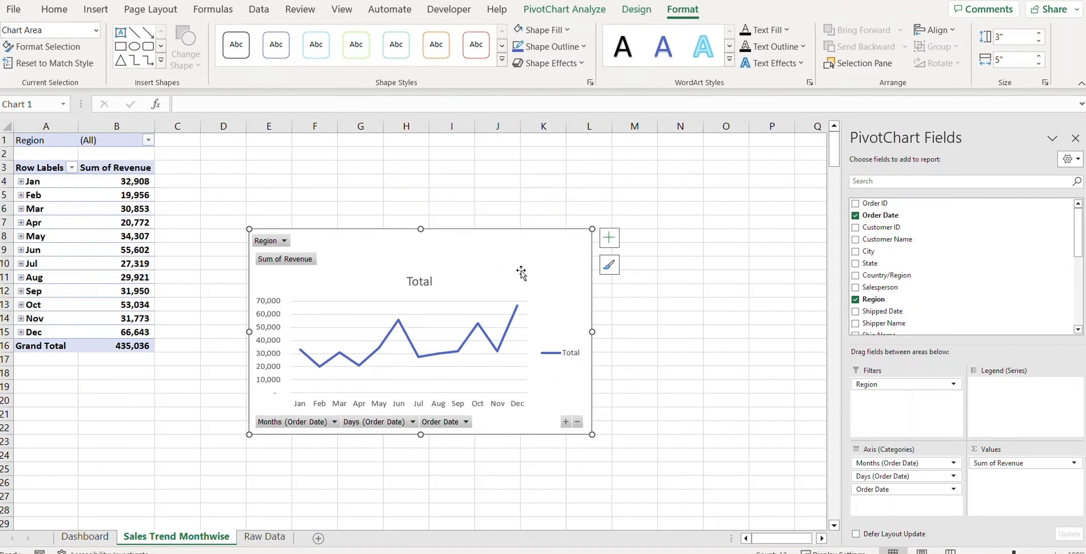
{"action": "left_click_drag", "start_coordinate": [514, 188], "coordinate": [514, 172]}
{"action": "left_click_drag", "start_coordinate": [594, 378], "coordinate": [653, 394]}
Step: Hide all field buttons and remove the vertical value axis and gridlines from the line chart
{"action": "right_click", "coordinate": [292, 200]}
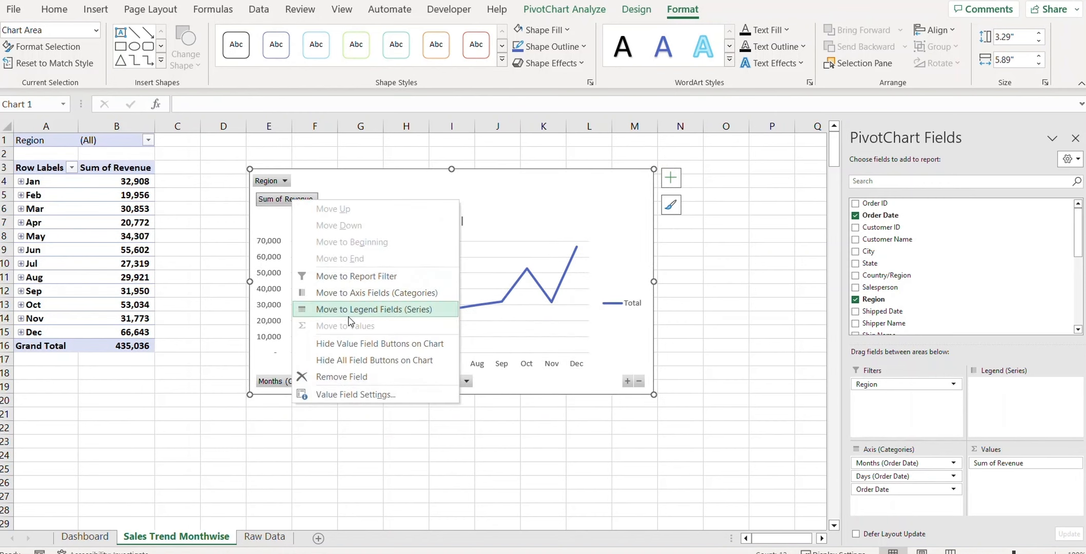
{"action": "left_click", "coordinate": [349, 360]}
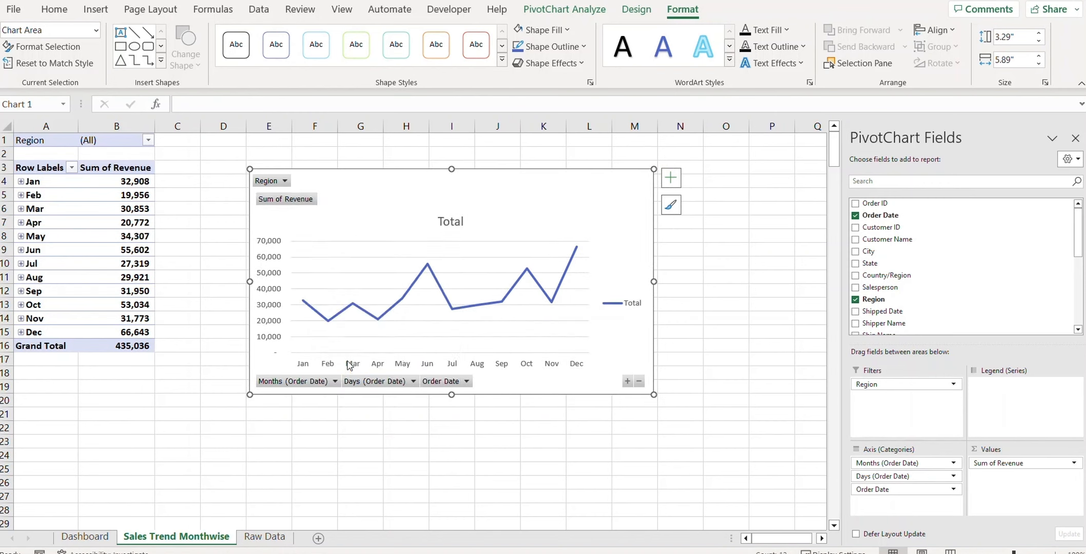
{"action": "left_click", "coordinate": [274, 241]}
{"action": "key", "text": "Delete"}
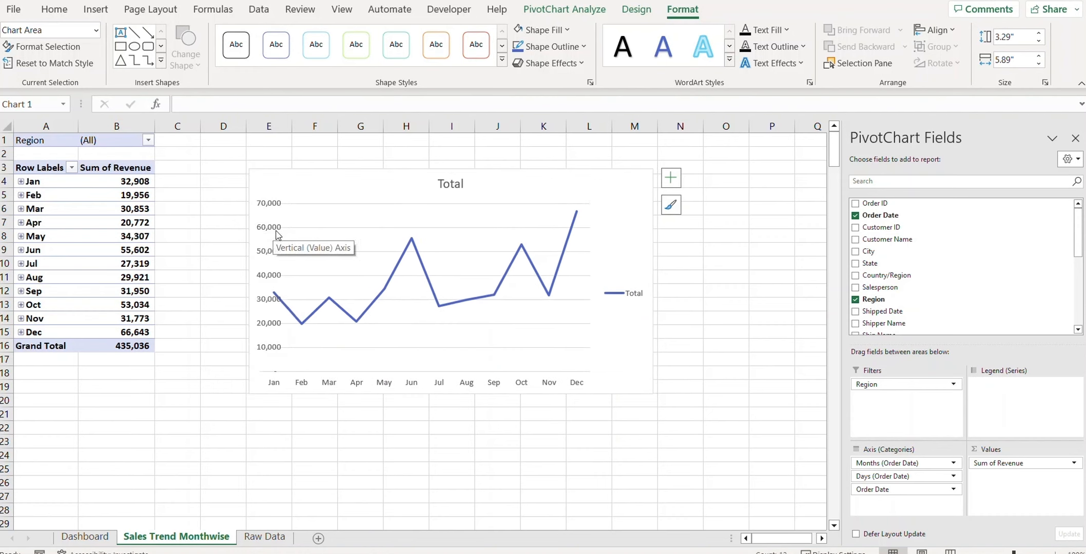
{"action": "left_click", "coordinate": [344, 229]}
{"action": "left_click", "coordinate": [345, 232]}
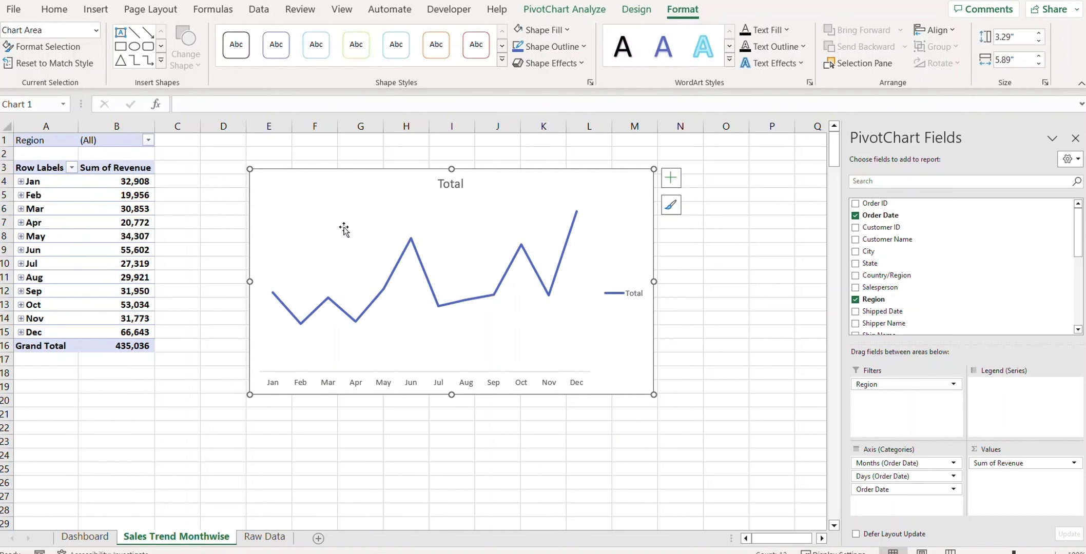
Step: Set the chart title to bold 'Sales Trend Monthwise' and delete the Total legend
{"action": "double_click", "coordinate": [458, 186]}
{"action": "double_click", "coordinate": [458, 187]}
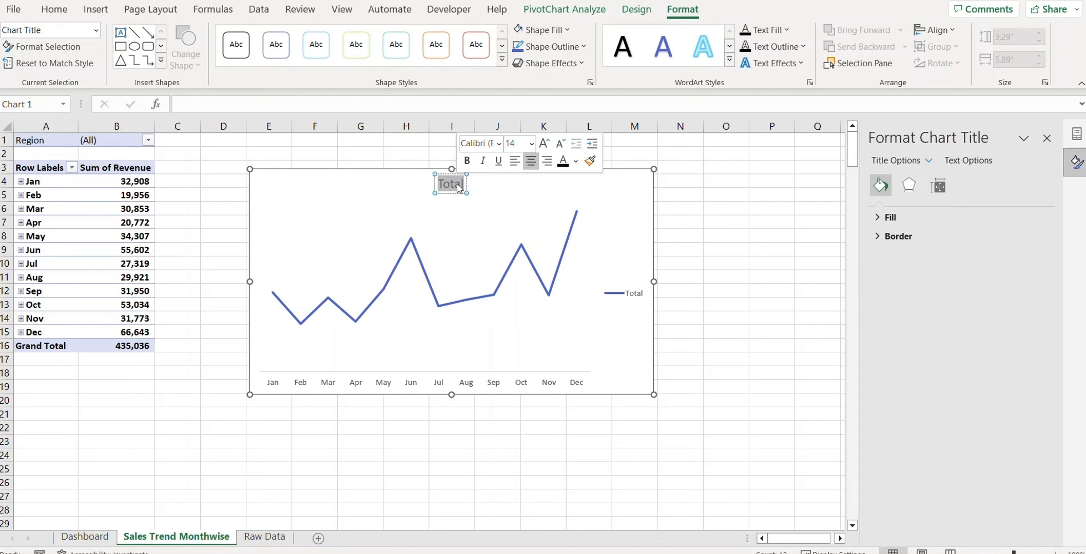
{"action": "key", "text": "ctrl+b"}
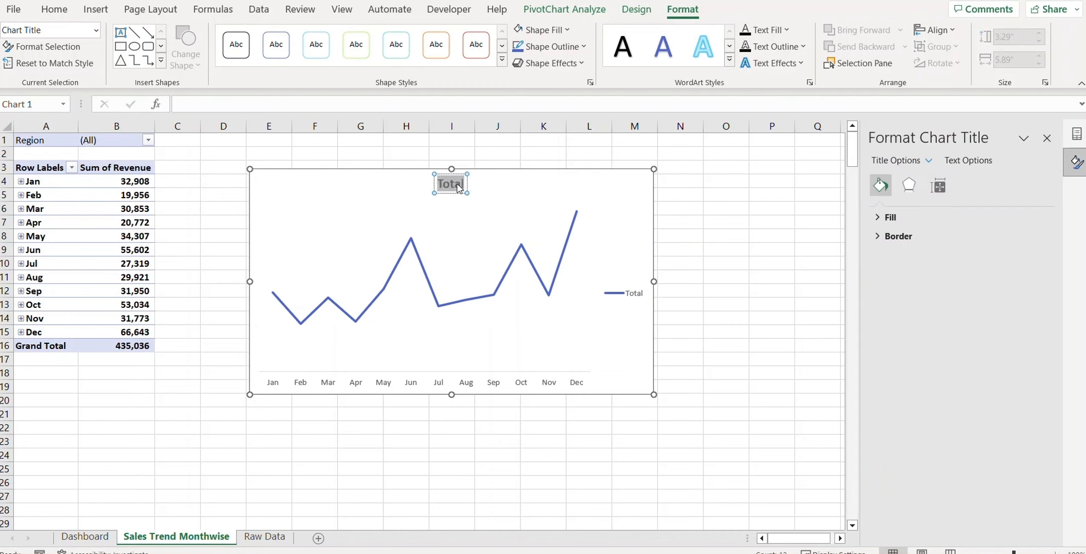
{"action": "type", "text": "Sales Trend Monthwise"}
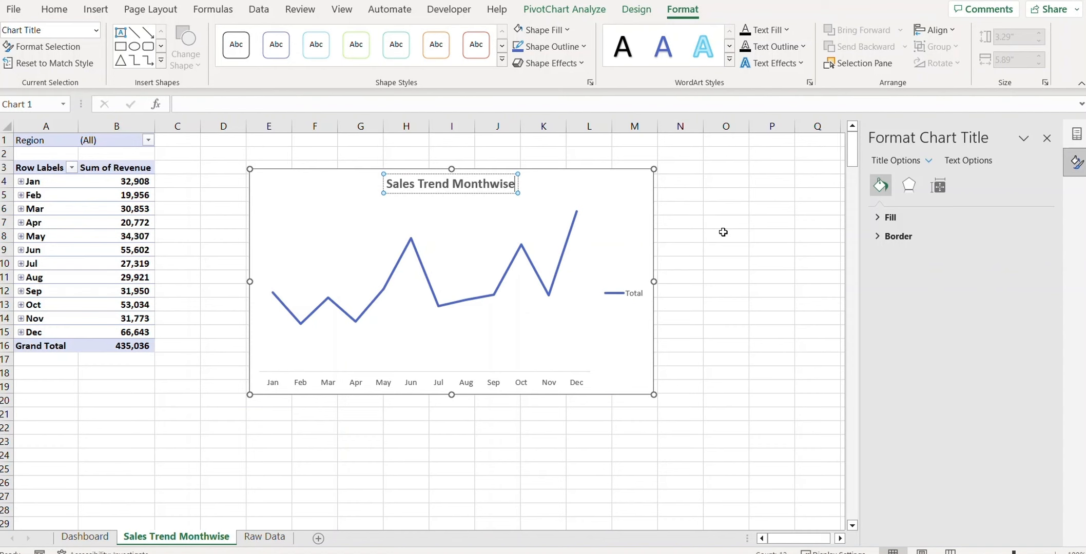
{"action": "left_click", "coordinate": [436, 306]}
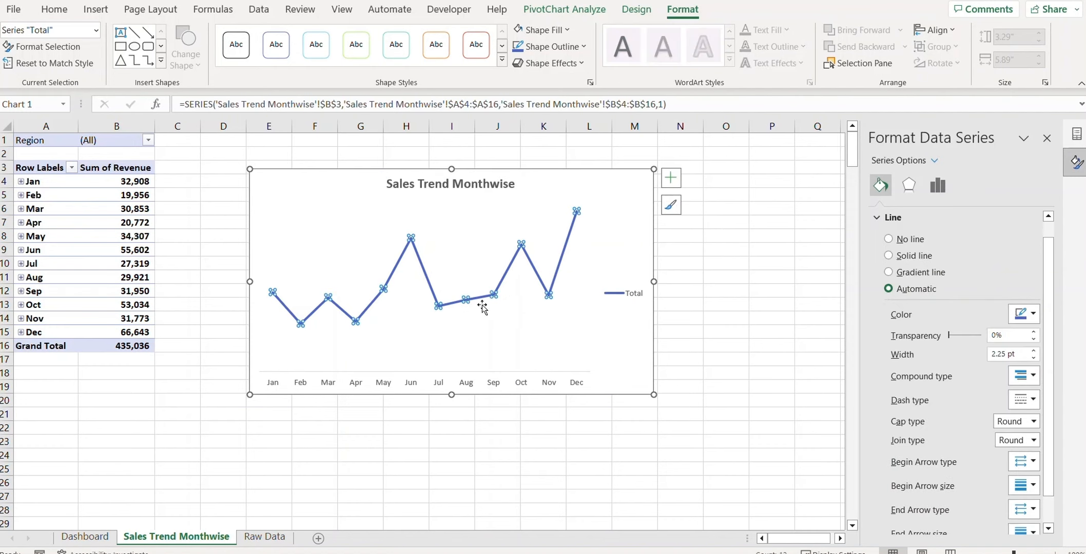
{"action": "left_click", "coordinate": [624, 301]}
{"action": "key", "text": "Delete"}
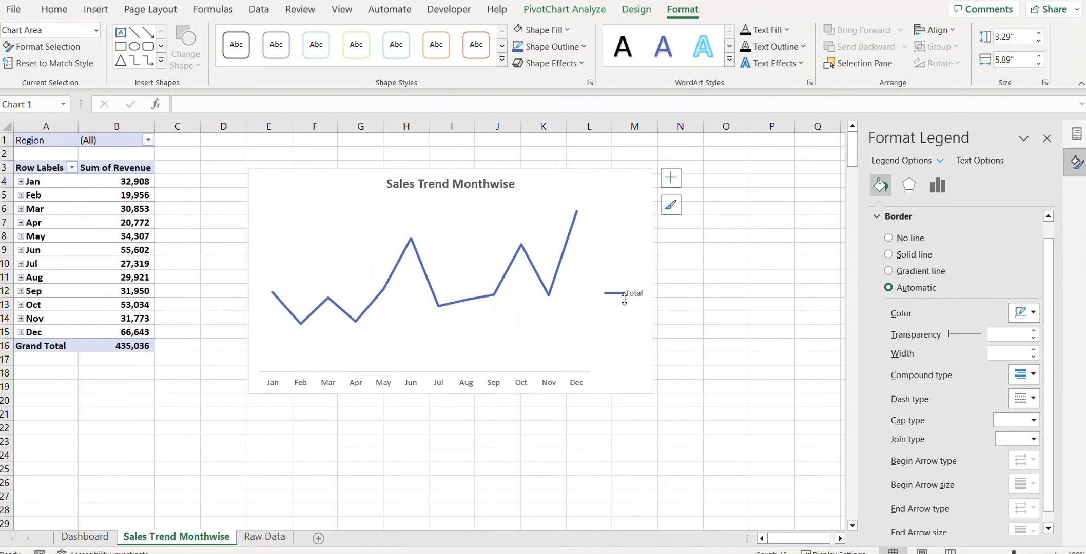
{"action": "key", "text": "Escape"}
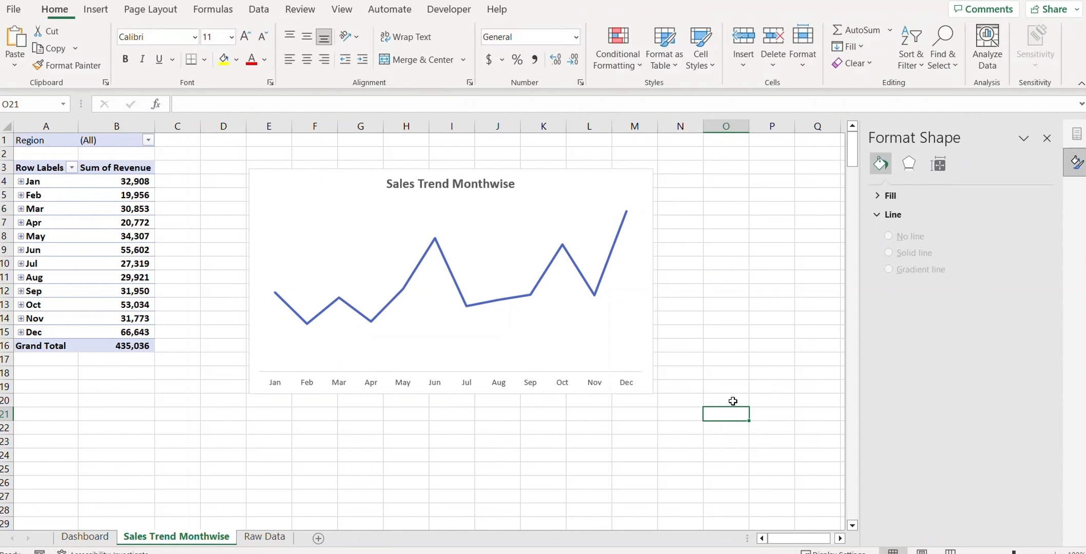
{"action": "left_click", "coordinate": [441, 255]}
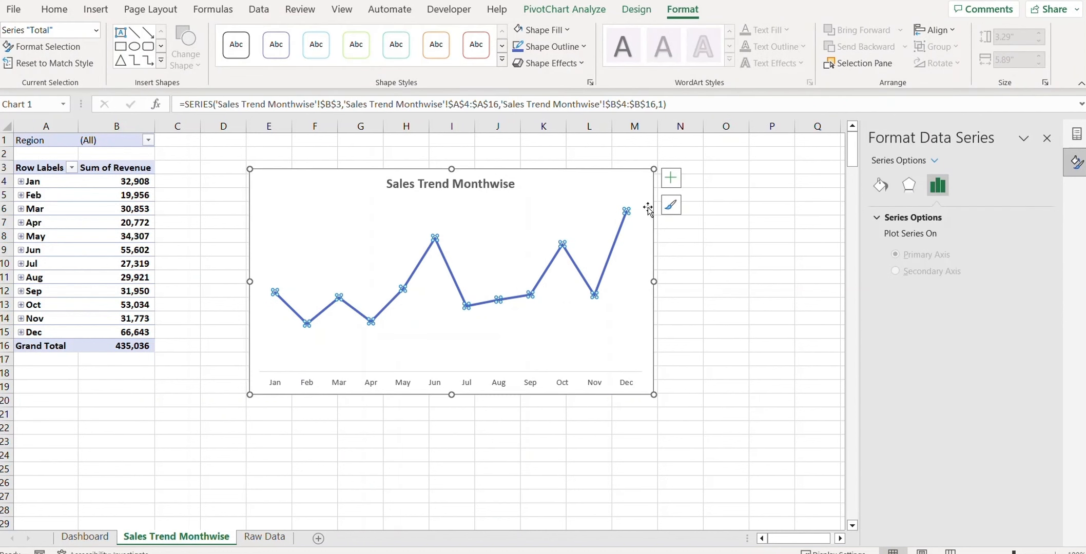
Step: Turn on data labels for every month, from 32,908 in Jan to 66,643 in Dec
{"action": "left_click", "coordinate": [670, 177]}
{"action": "left_click", "coordinate": [737, 240]}
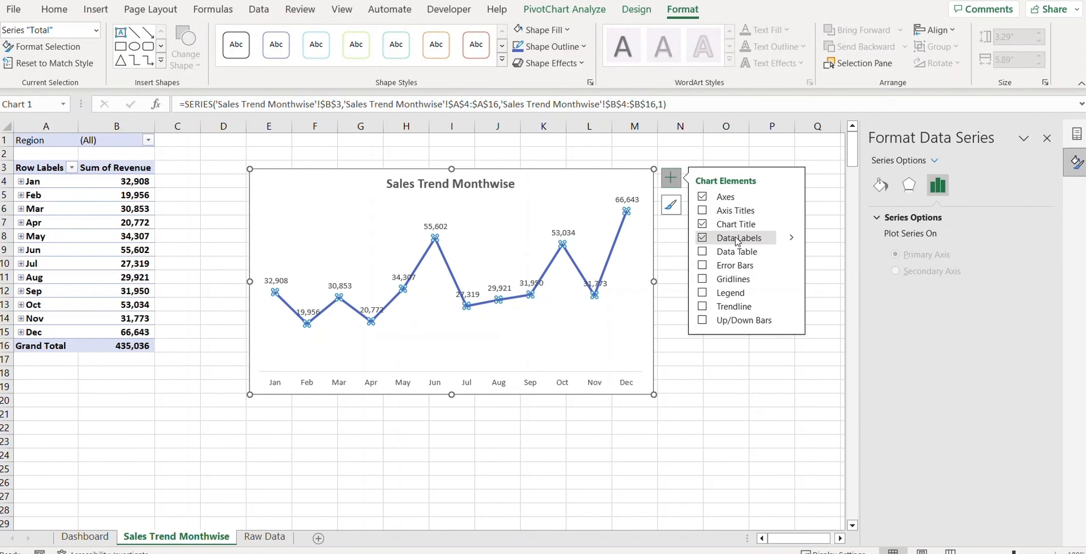
{"action": "left_click", "coordinate": [703, 367]}
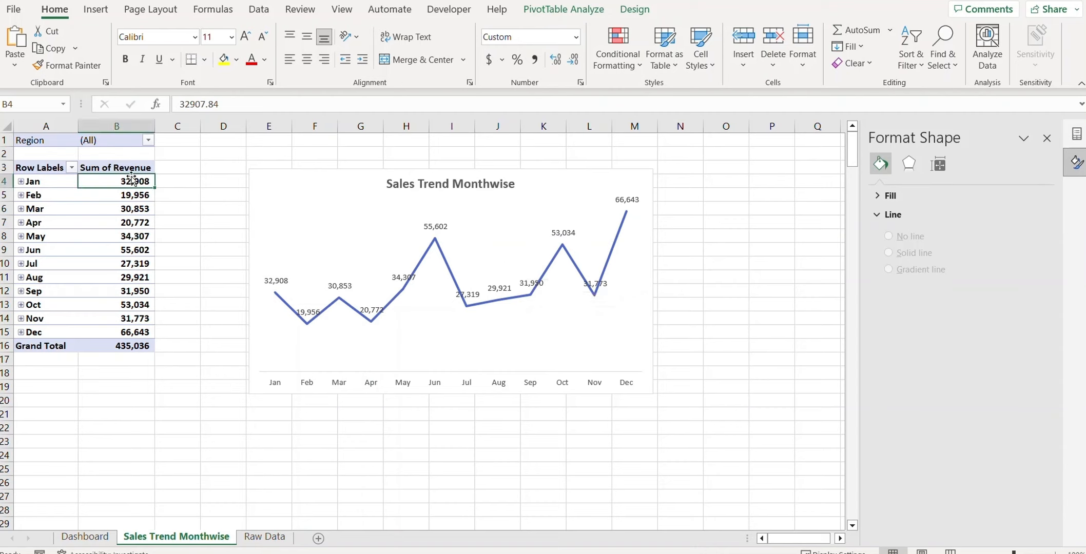
Step: Open Number Format for the pivot revenue values and start replacing the Custom code with '$#,'
{"action": "right_click", "coordinate": [129, 198]}
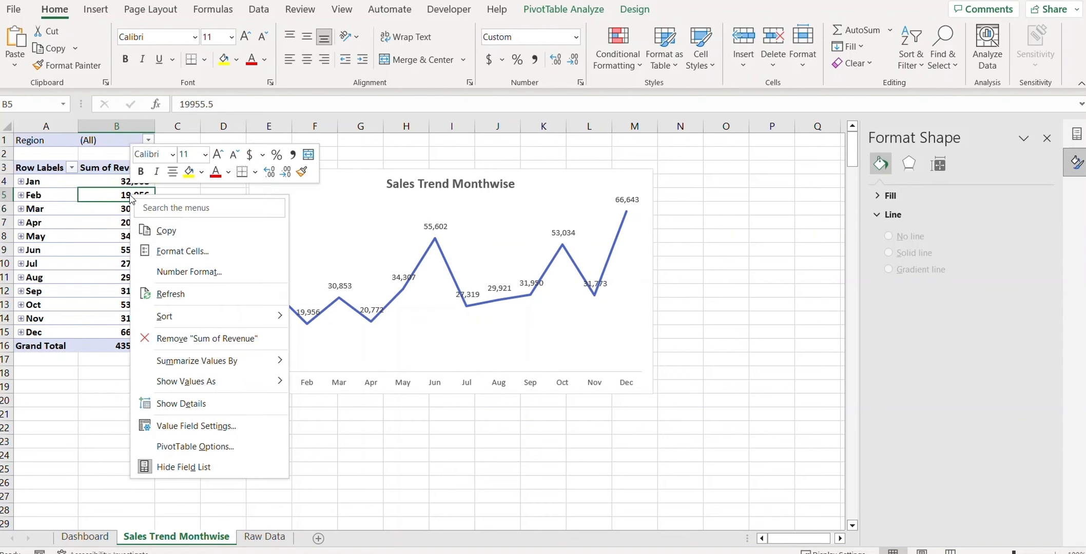
{"action": "left_click", "coordinate": [188, 275]}
{"action": "left_click_drag", "start_coordinate": [293, 199], "coordinate": [106, 196]}
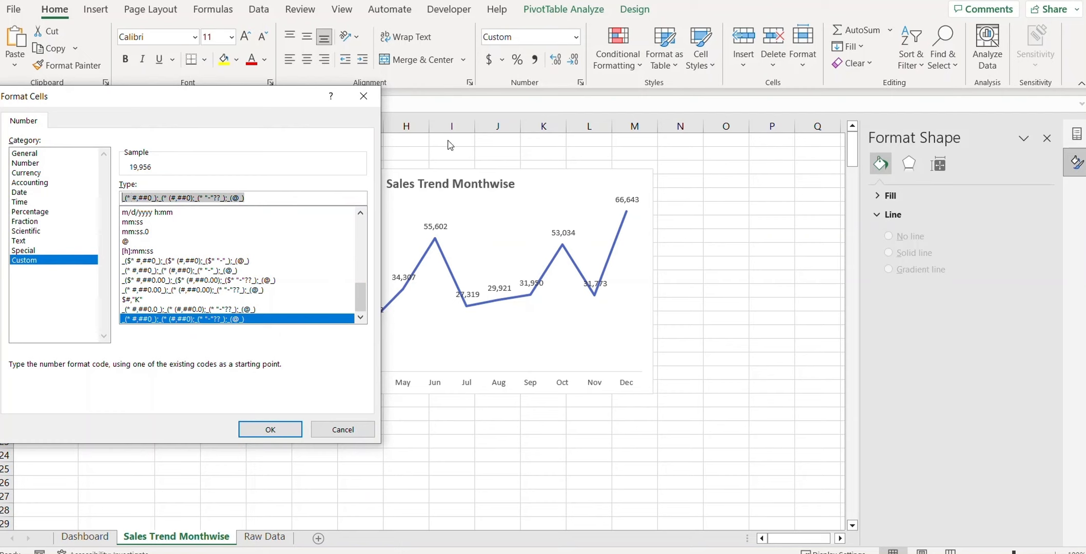
{"action": "type", "text": "$"}
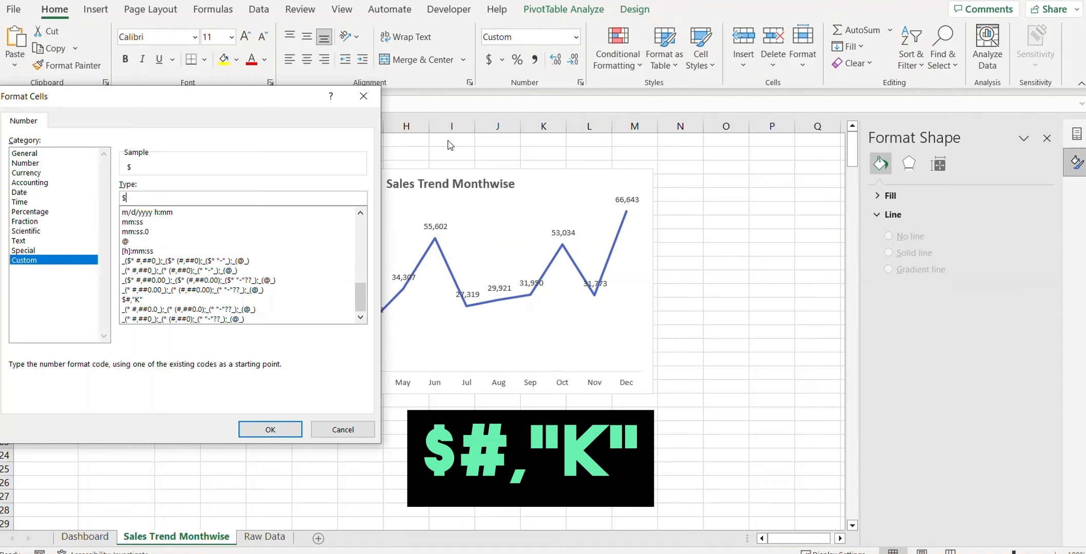
{"action": "type", "text": "#,\"K"}
Step: Apply the dollar-thousands format so revenue reads like $33K, totalling $435K
{"action": "left_click", "coordinate": [259, 423]}
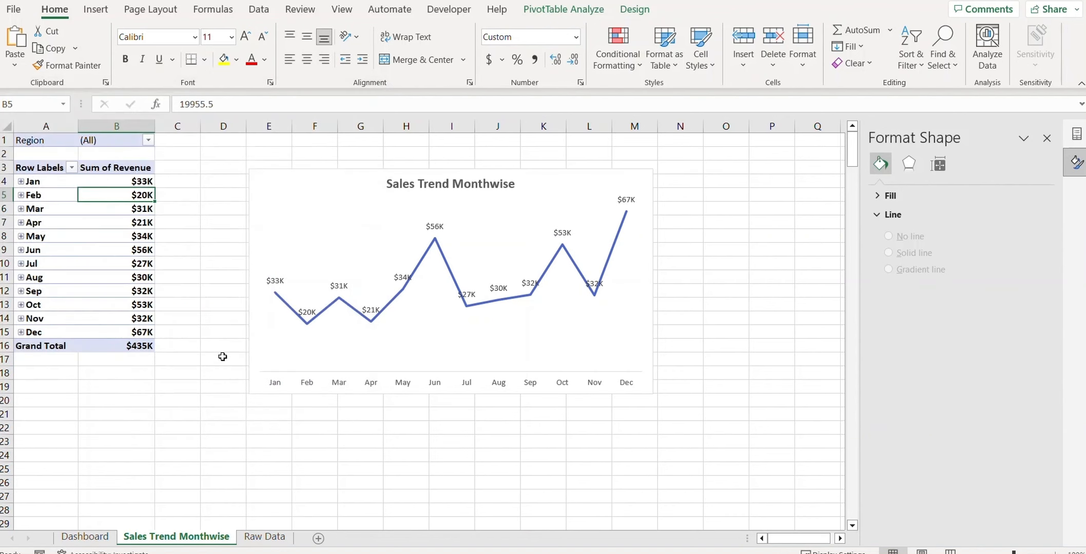
{"action": "left_click", "coordinate": [707, 311]}
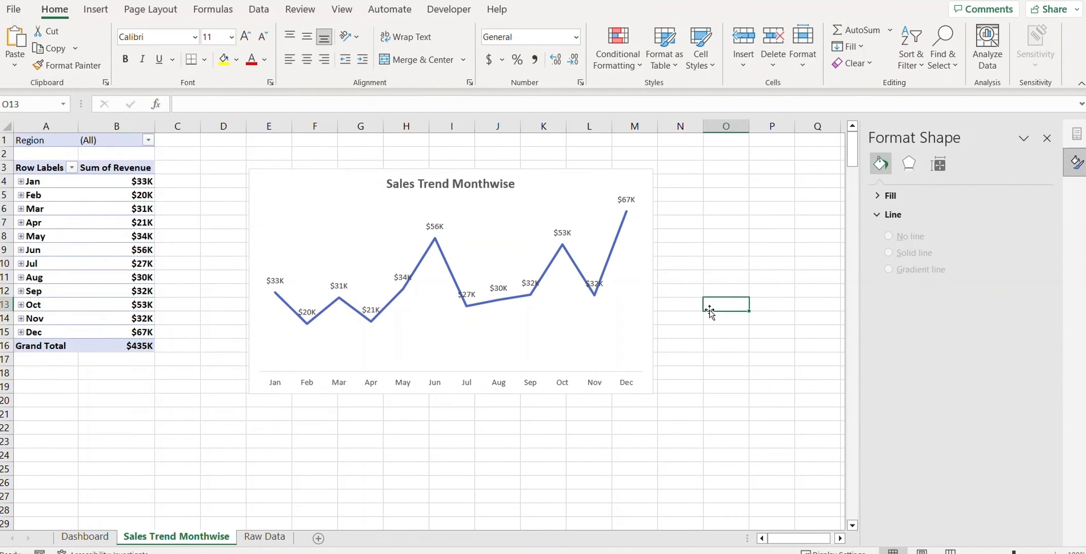
{"action": "left_click", "coordinate": [561, 185]}
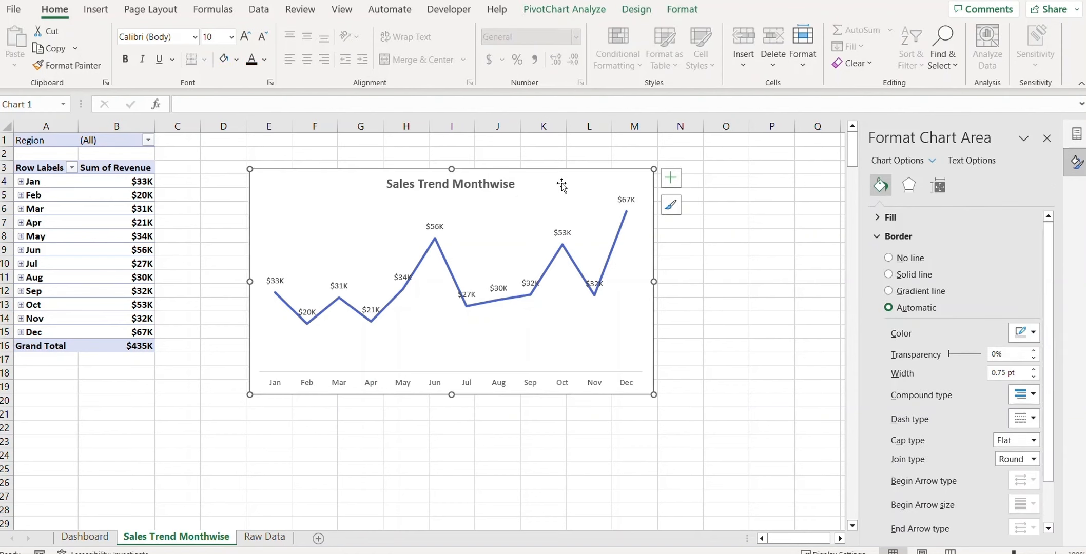
Step: Paste the Sales Trend Monthwise chart at Dashboard cell H12 and shrink it into the central box
{"action": "left_click", "coordinate": [85, 536]}
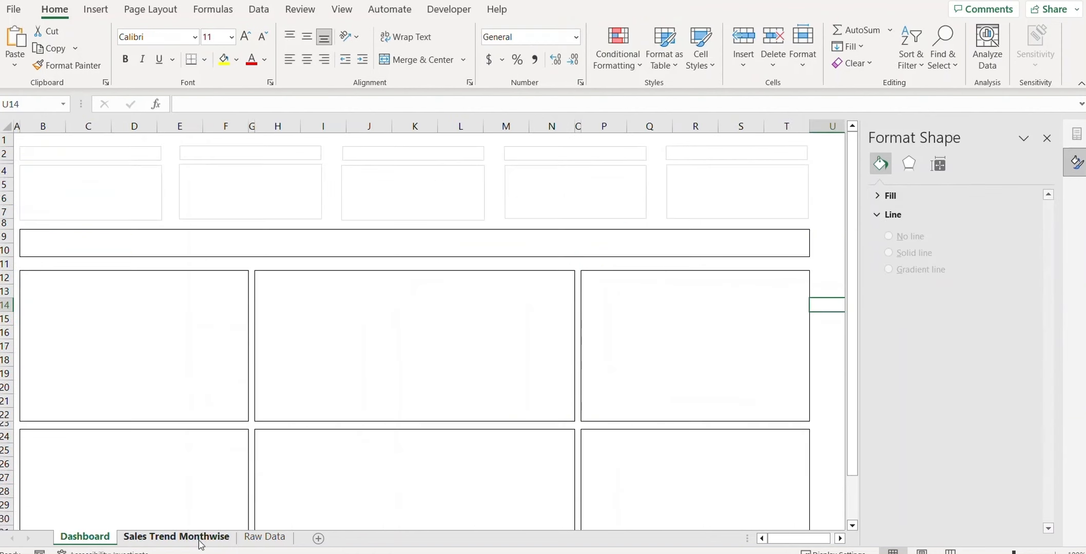
{"action": "left_click", "coordinate": [266, 280]}
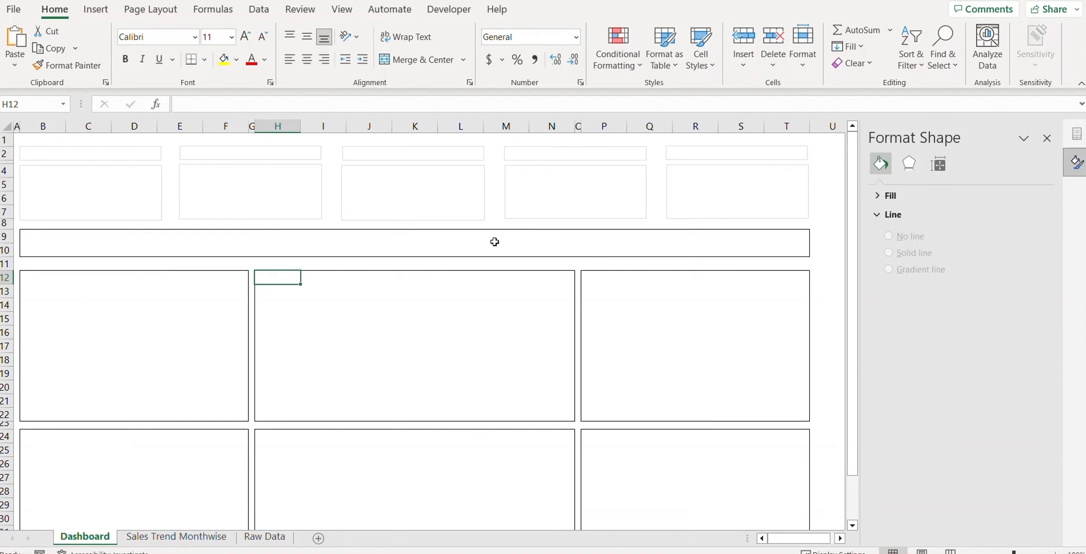
{"action": "key", "text": "ctrl+v"}
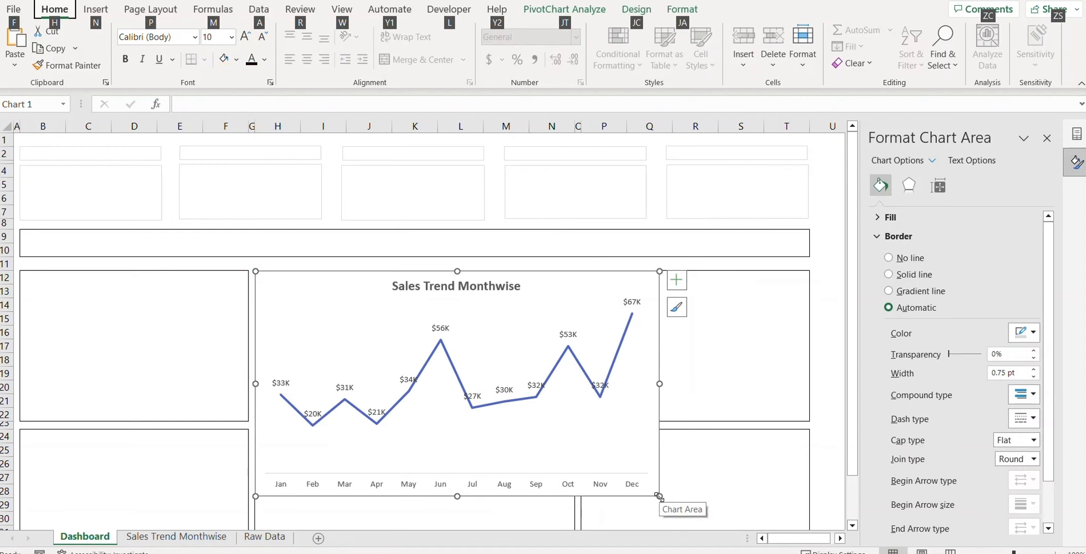
{"action": "left_click_drag", "start_coordinate": [658, 496], "coordinate": [578, 416]}
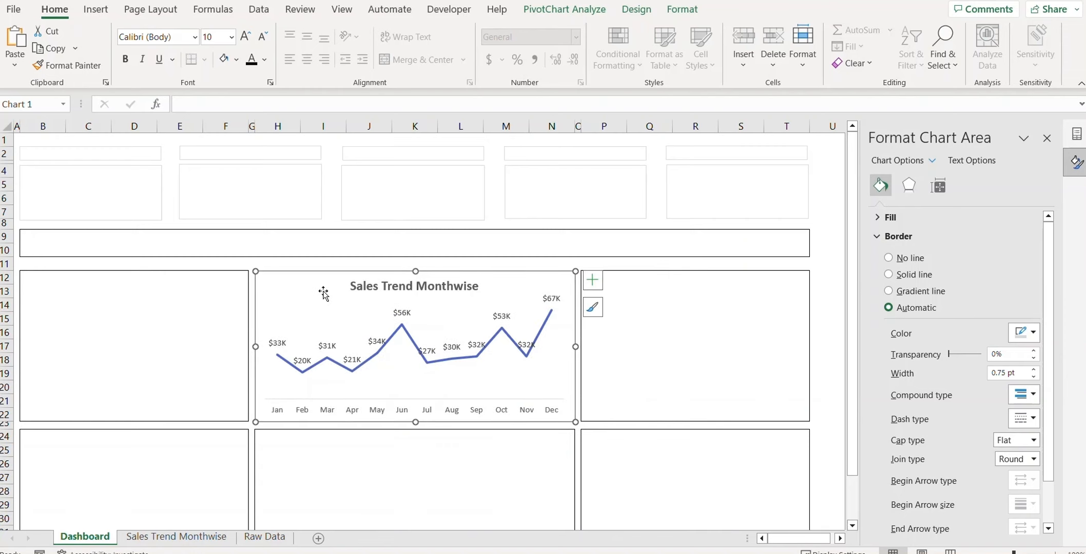
{"action": "key", "text": "Escape"}
{"action": "left_click", "coordinate": [277, 296]}
{"action": "left_click", "coordinate": [272, 537]}
{"action": "left_click", "coordinate": [191, 539]}
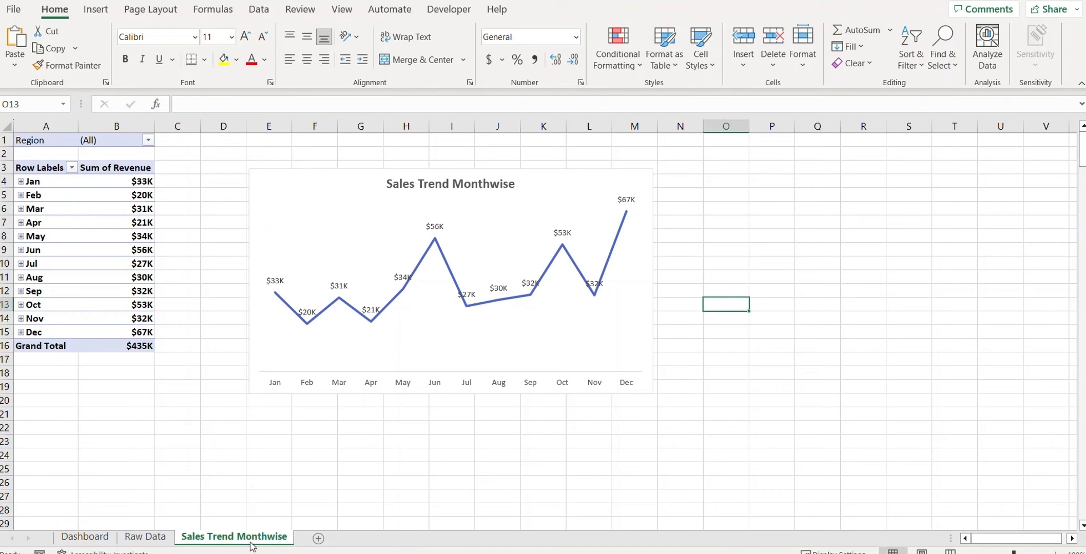
Step: Duplicate the Sales Trend Monthwise sheet and name the copy 'Deal Count by Revenue'
{"action": "left_click_drag", "start_coordinate": [251, 537], "coordinate": [358, 540]}
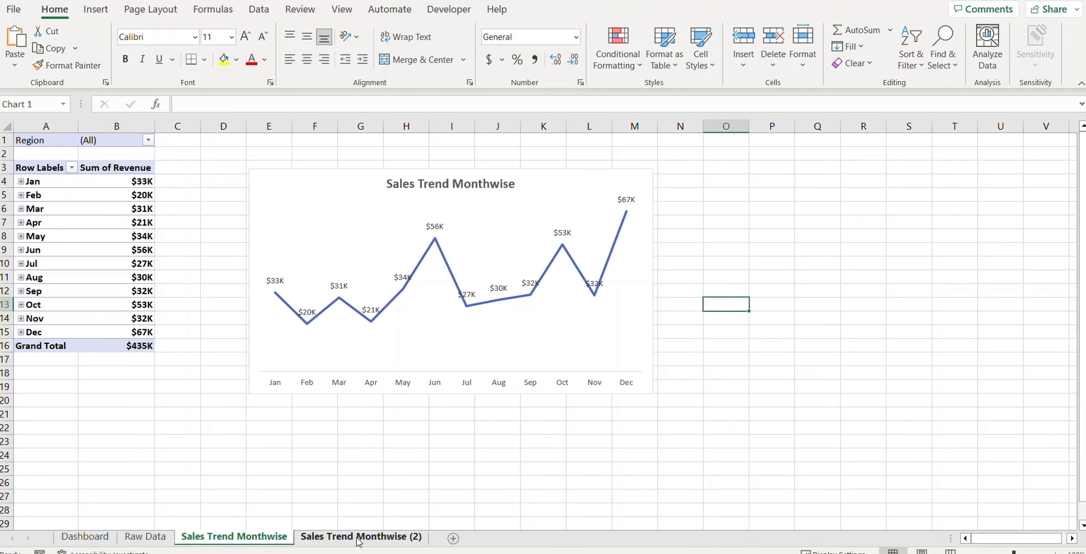
{"action": "right_click", "coordinate": [358, 540]}
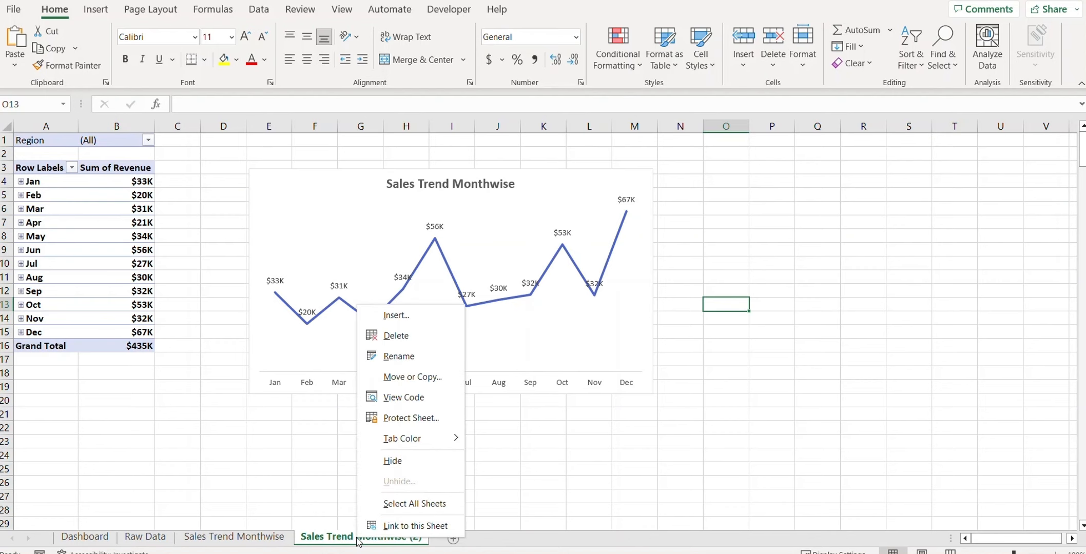
{"action": "left_click", "coordinate": [440, 356]}
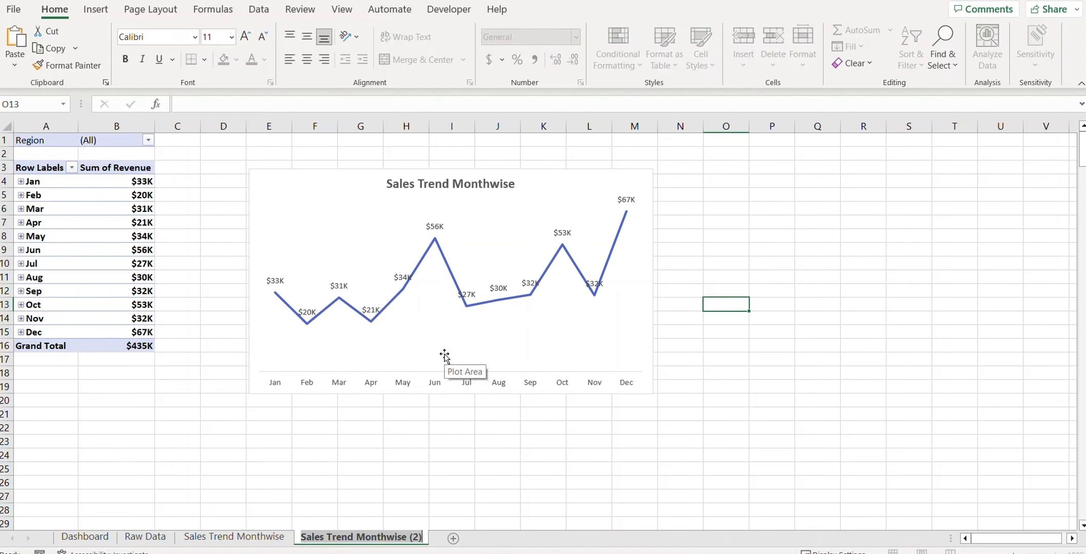
{"action": "type", "text": "Deal Count"}
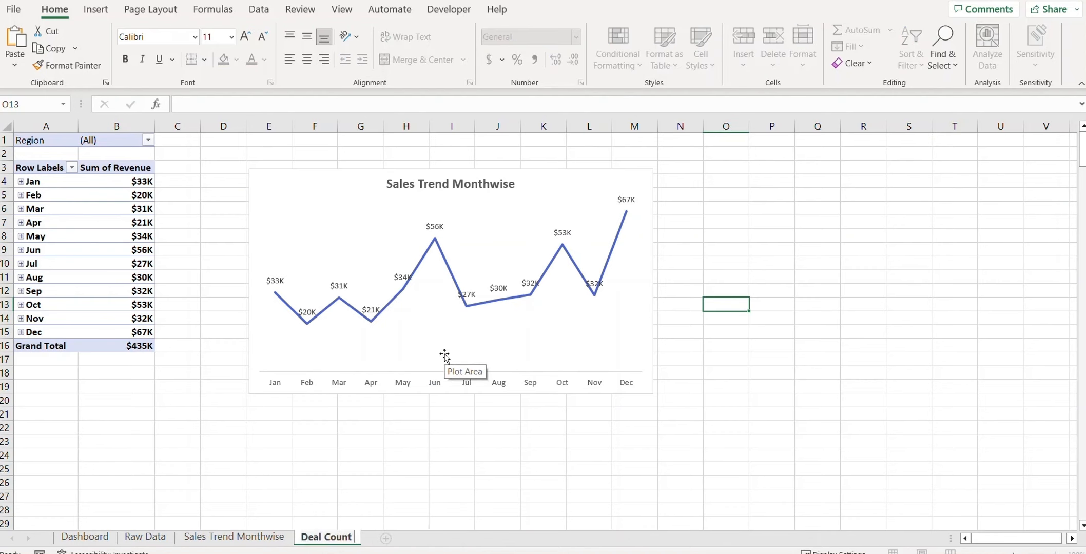
{"action": "type", "text": " by Revenue"}
{"action": "key", "text": "Return"}
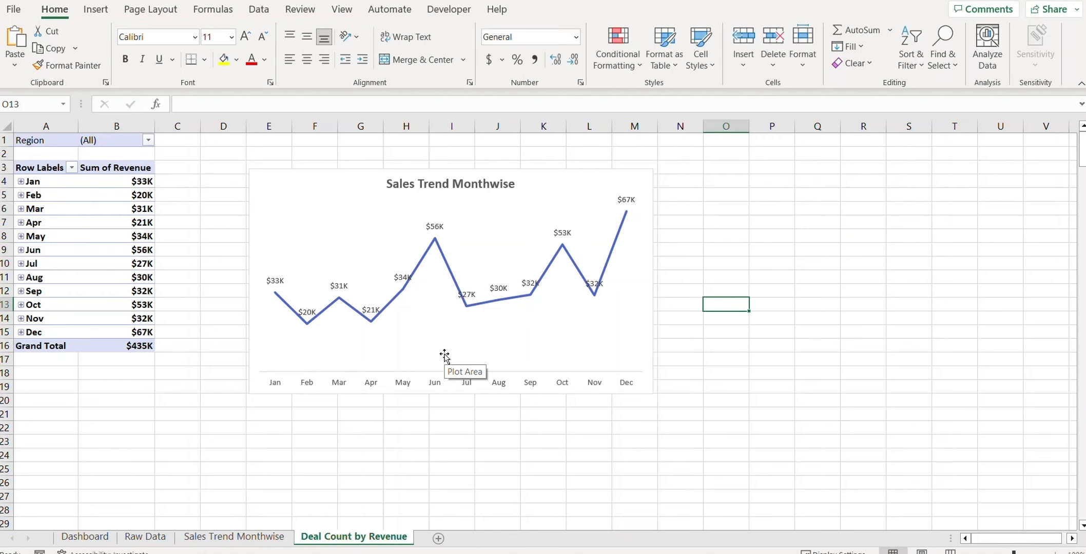
{"action": "left_click", "coordinate": [106, 222]}
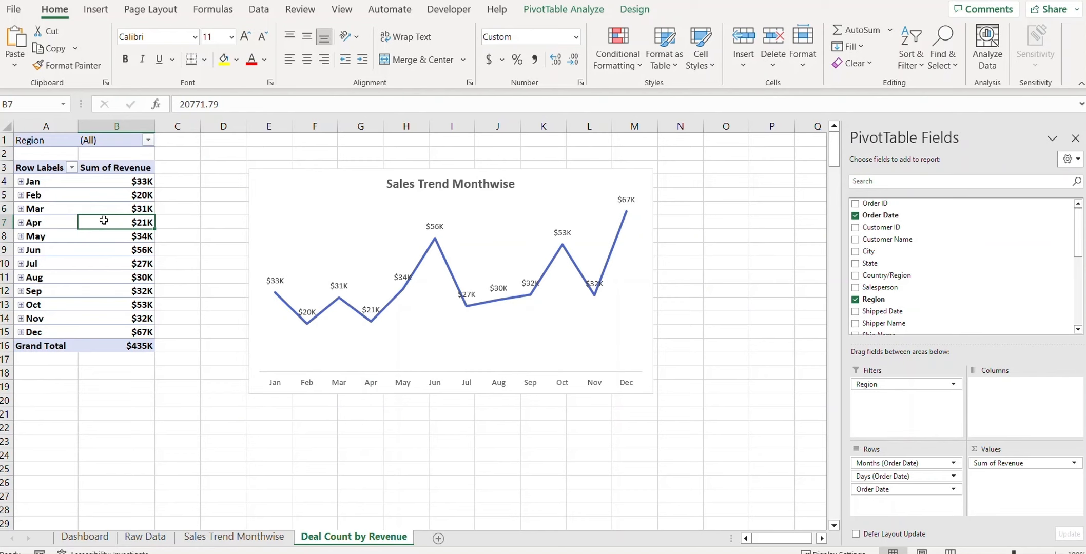
Step: Replace Order Date and its month/day groupings in the pivot rows with Revenue
{"action": "left_click", "coordinate": [855, 216]}
{"action": "left_click_drag", "start_coordinate": [908, 478], "coordinate": [875, 331]}
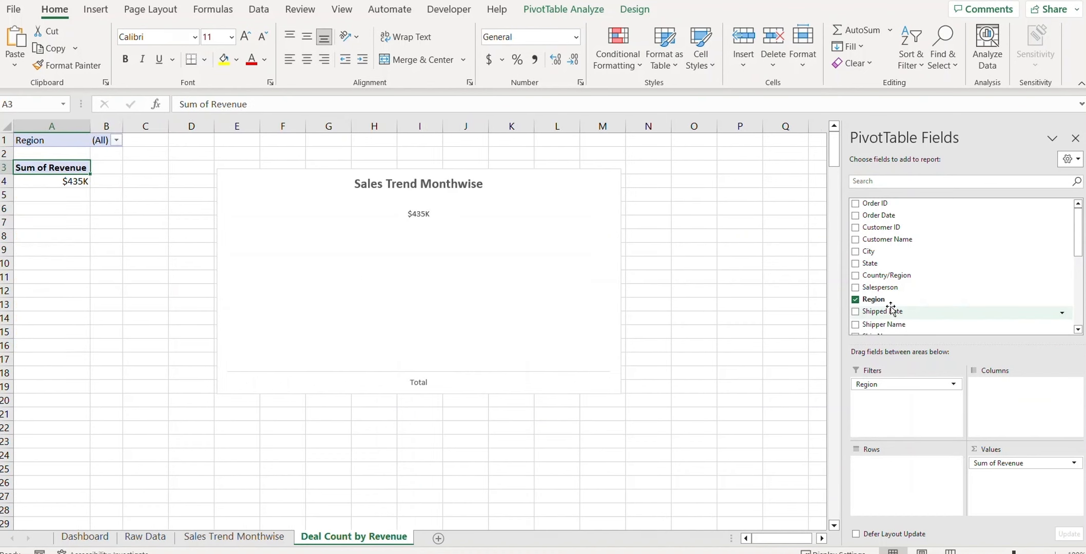
{"action": "scroll", "coordinate": [936, 291], "scroll_direction": "down", "scroll_amount": 2}
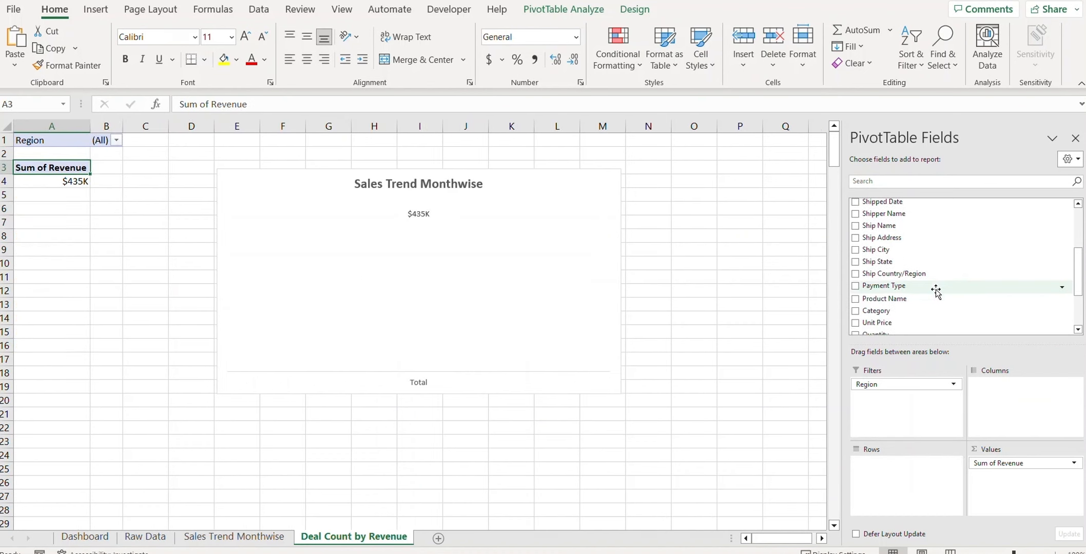
{"action": "scroll", "coordinate": [936, 291], "scroll_direction": "up", "scroll_amount": 4}
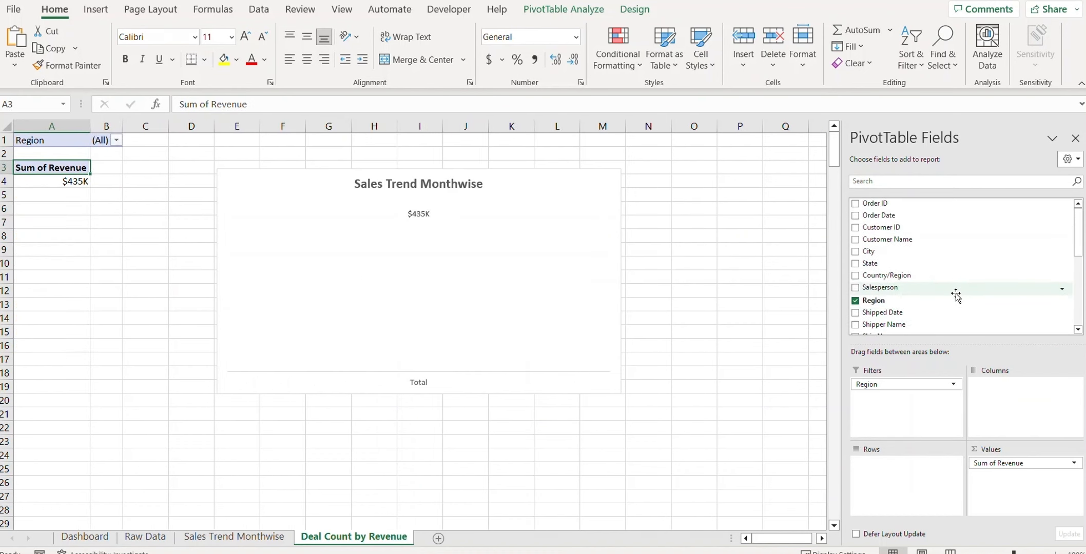
{"action": "scroll", "coordinate": [956, 296], "scroll_direction": "down", "scroll_amount": 1}
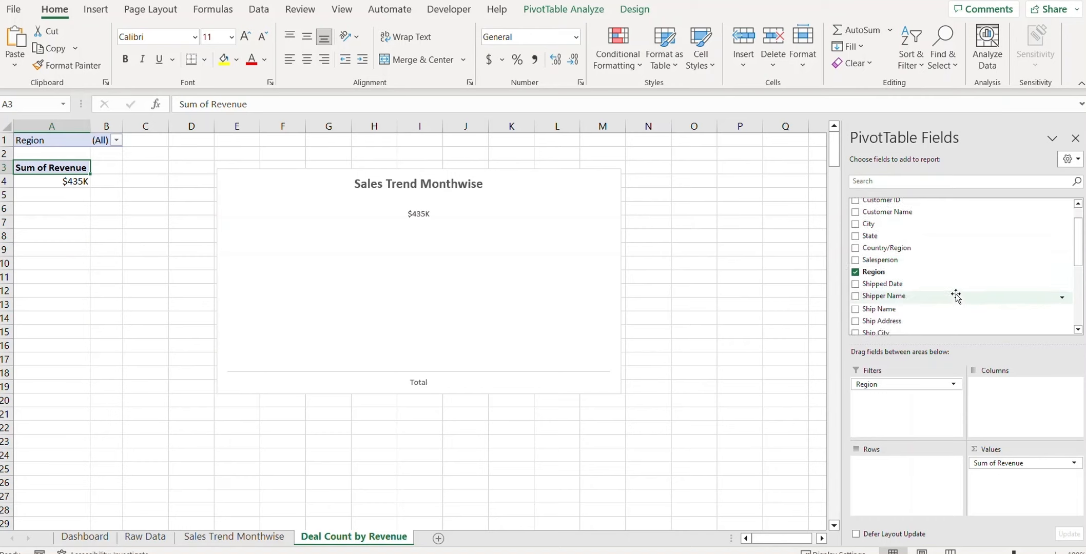
{"action": "left_click_drag", "start_coordinate": [1078, 262], "coordinate": [1079, 316]}
{"action": "left_click_drag", "start_coordinate": [877, 287], "coordinate": [903, 476]}
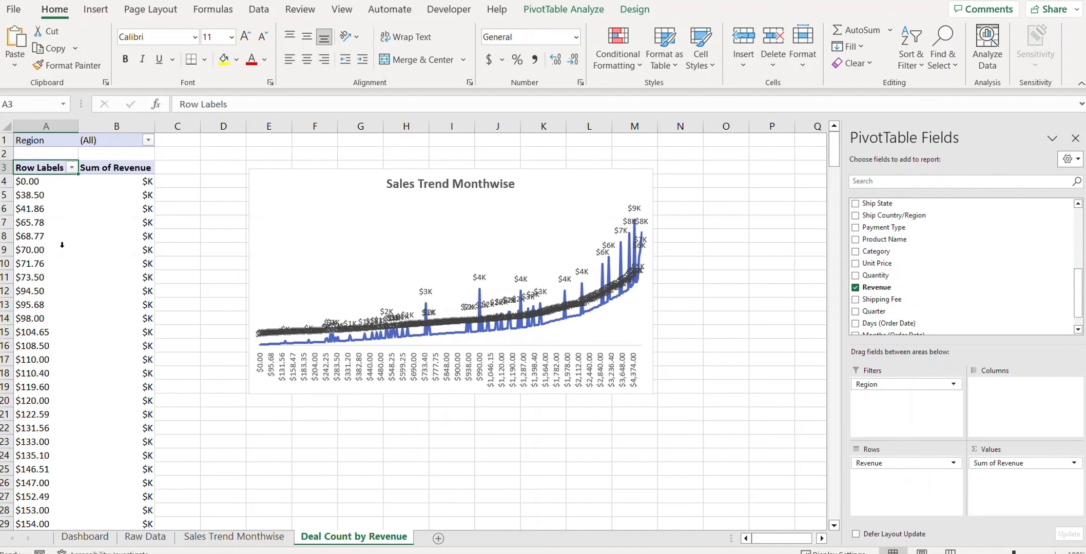
Step: Group the Revenue row labels into 1000-wide bands ending at 4000
{"action": "right_click", "coordinate": [28, 224]}
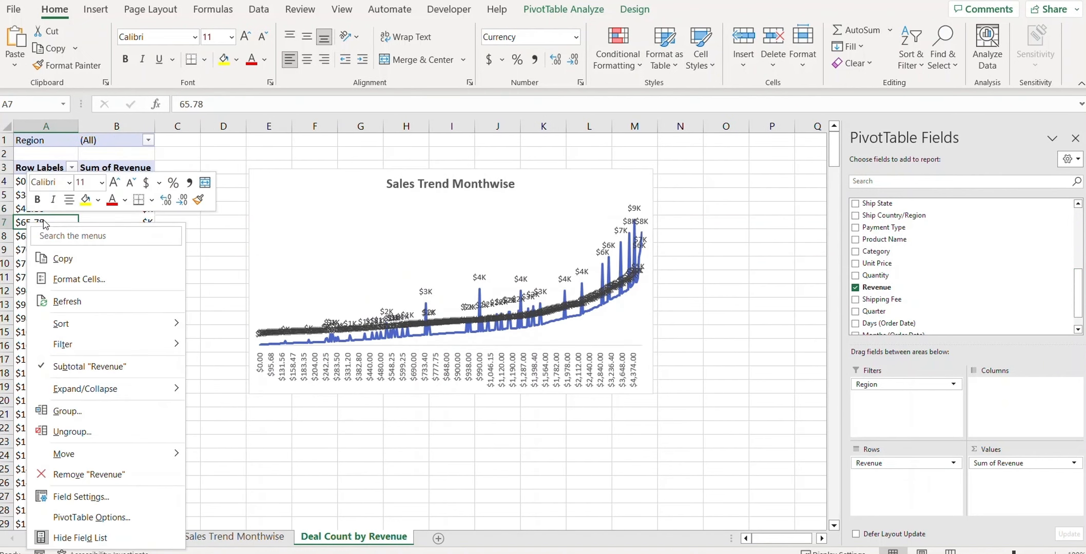
{"action": "left_click", "coordinate": [70, 416]}
{"action": "left_click_drag", "start_coordinate": [58, 348], "coordinate": [145, 236]}
{"action": "double_click", "coordinate": [173, 295]}
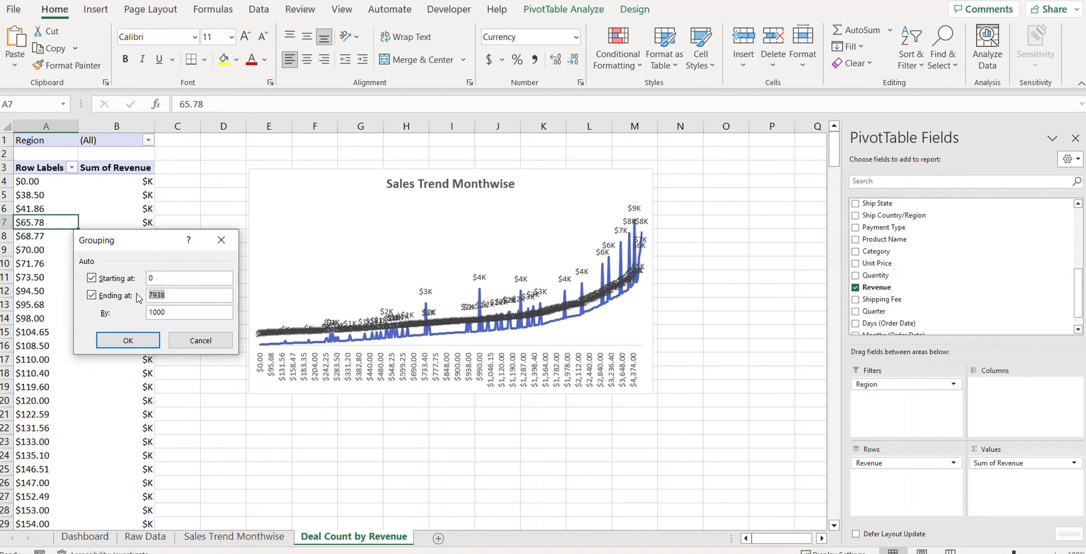
{"action": "type", "text": "4000"}
{"action": "left_click", "coordinate": [129, 340]}
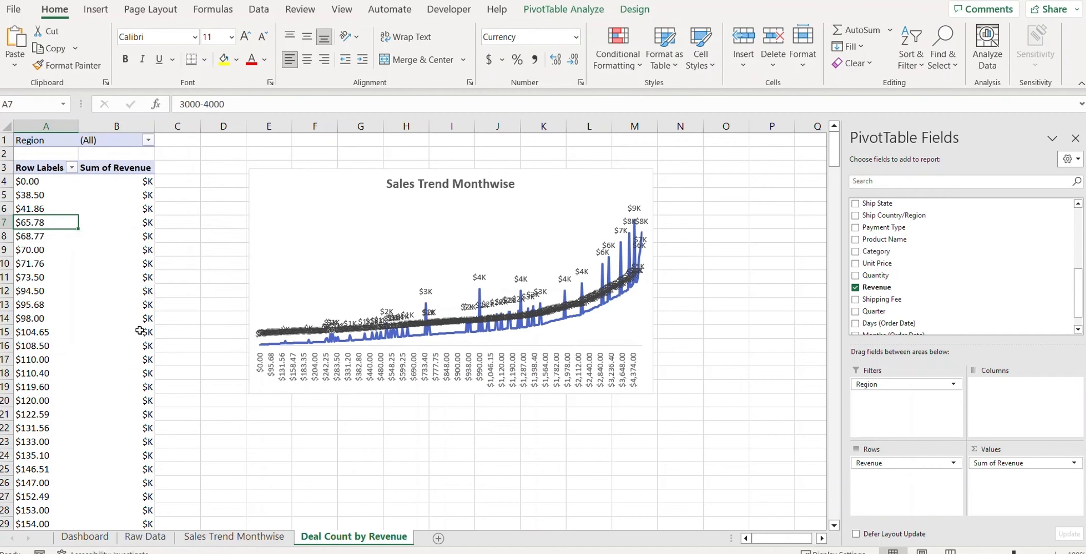
{"action": "left_click", "coordinate": [133, 169]}
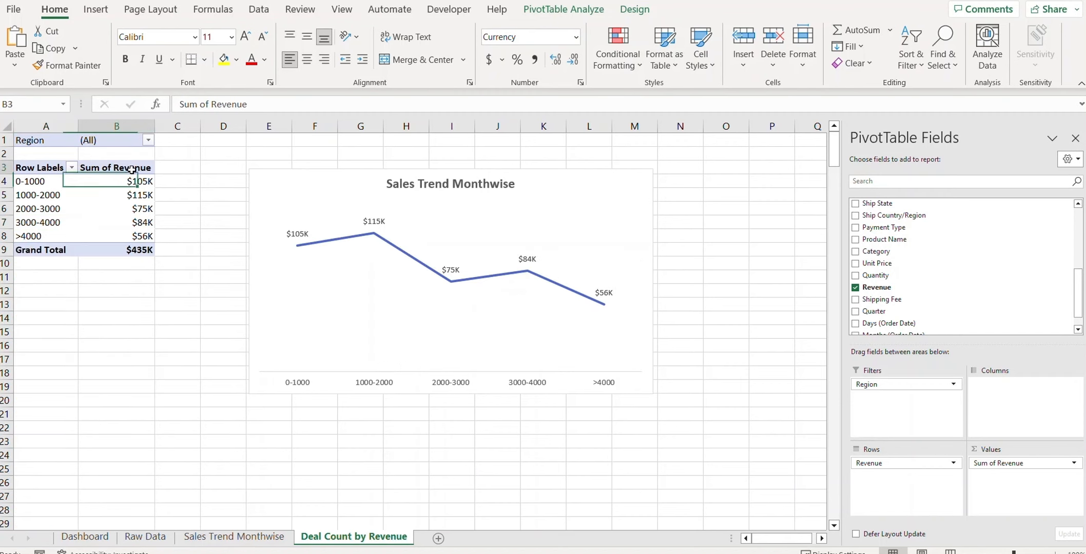
Step: Change the Revenue value field to summarize by Count instead of Sum
{"action": "left_click", "coordinate": [1069, 466]}
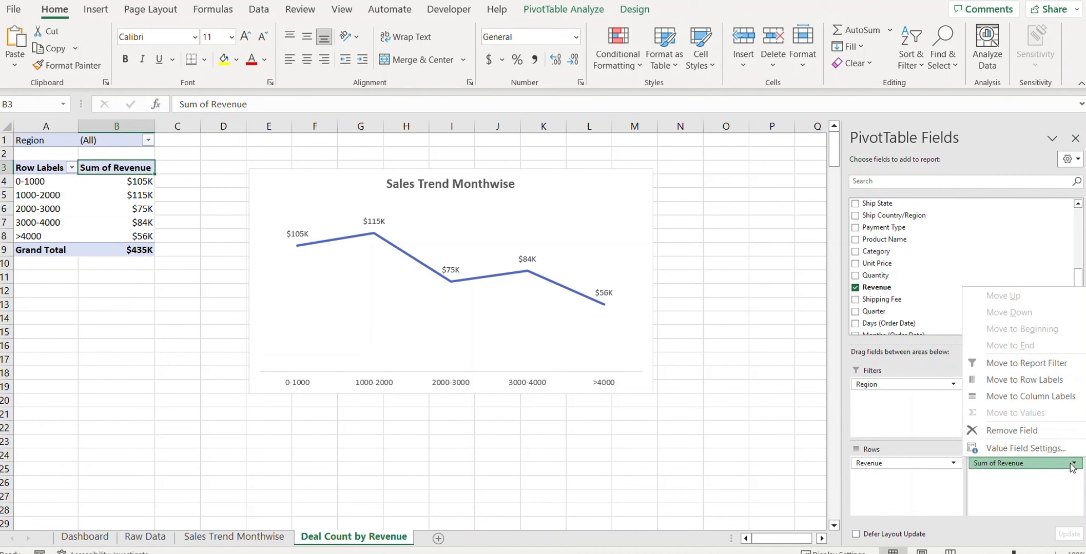
{"action": "left_click", "coordinate": [1037, 454]}
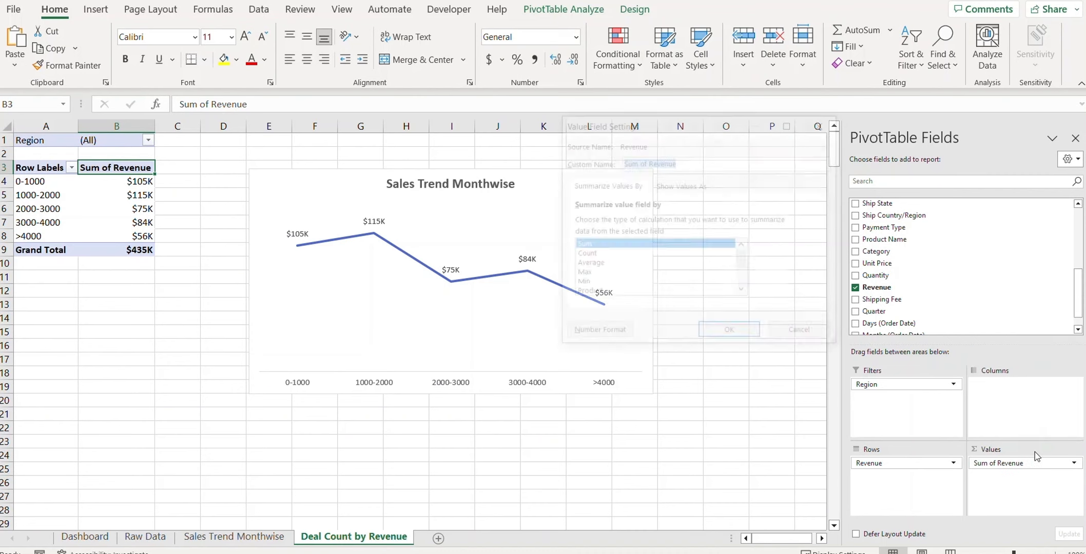
{"action": "left_click", "coordinate": [585, 254]}
{"action": "left_click", "coordinate": [725, 334]}
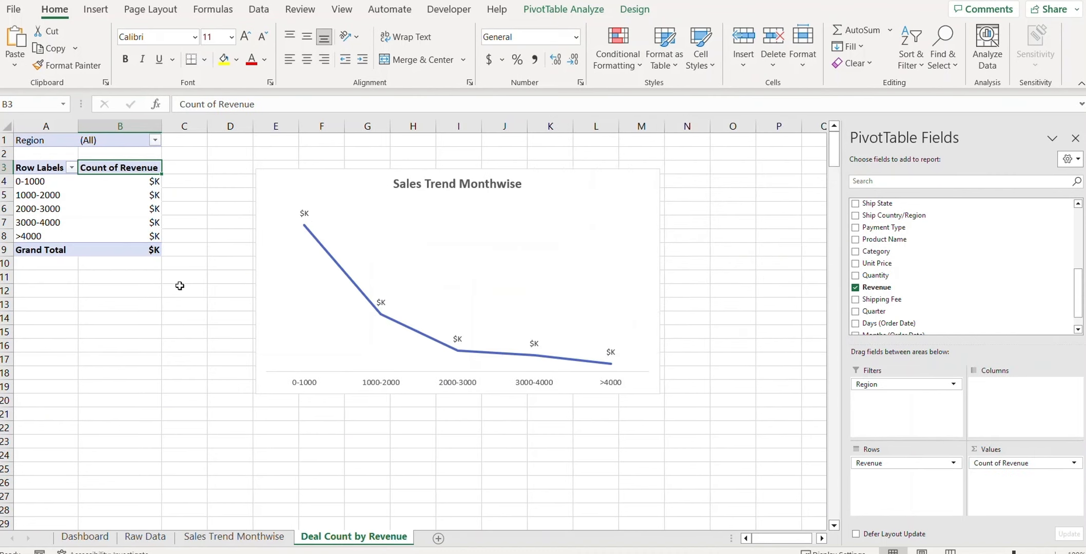
Step: Format the count values in B4:B9 with the General number format
{"action": "left_click", "coordinate": [123, 180]}
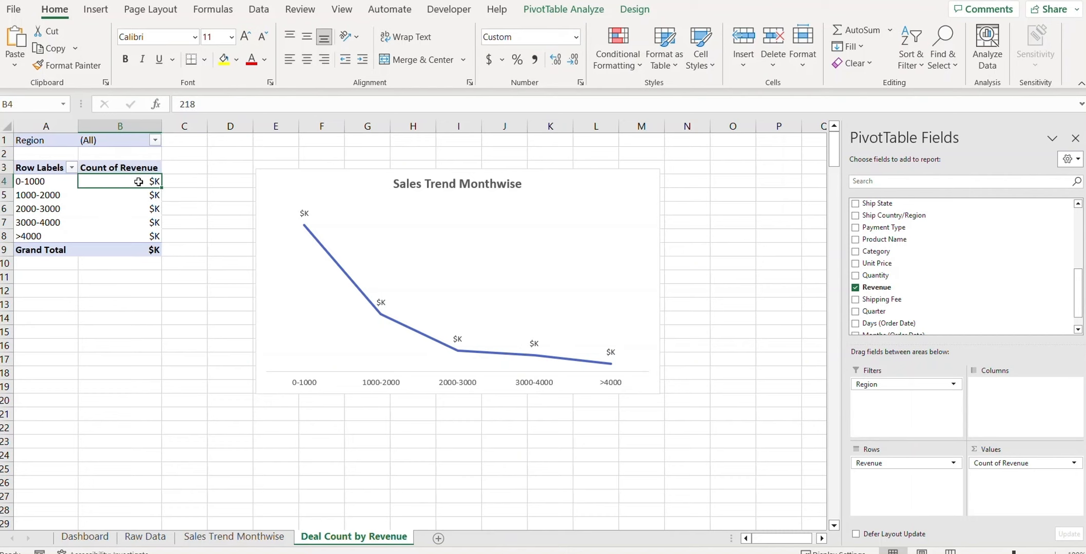
{"action": "left_click_drag", "start_coordinate": [139, 178], "coordinate": [139, 244]}
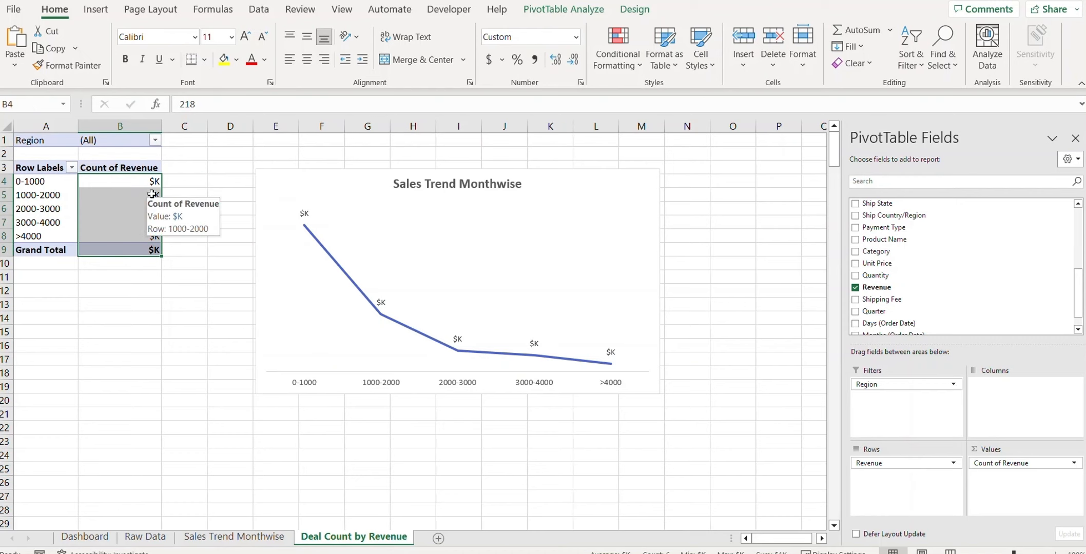
{"action": "left_click", "coordinate": [149, 185]}
{"action": "right_click", "coordinate": [138, 184]}
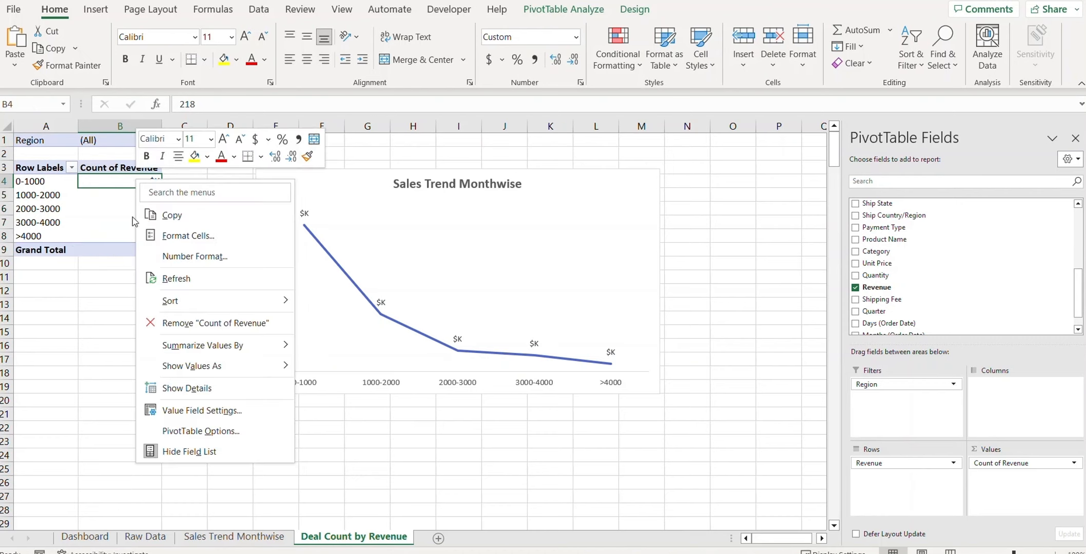
{"action": "left_click", "coordinate": [186, 255]}
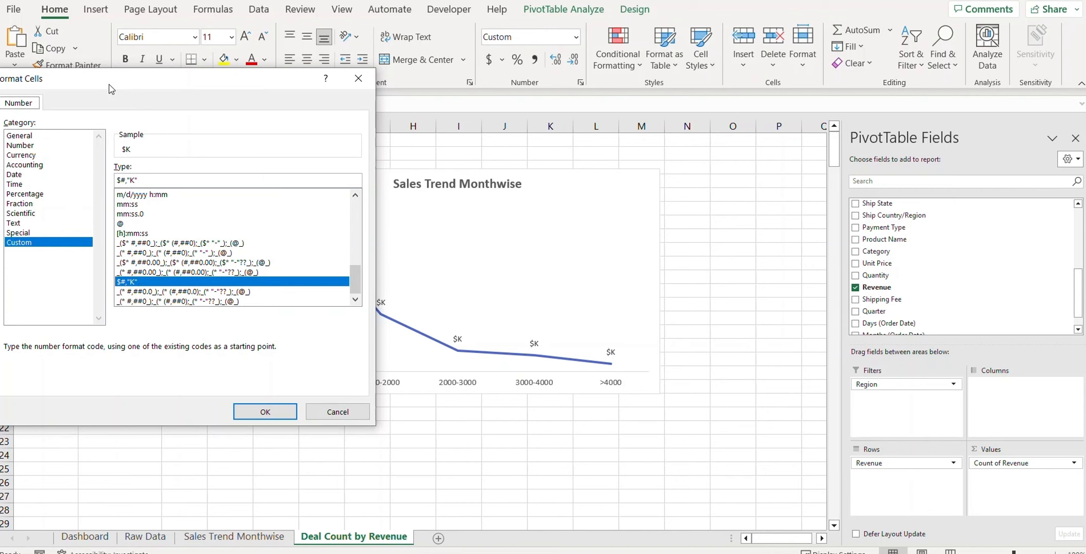
{"action": "left_click_drag", "start_coordinate": [111, 88], "coordinate": [180, 142]}
{"action": "left_click", "coordinate": [94, 193]}
{"action": "left_click", "coordinate": [339, 458]}
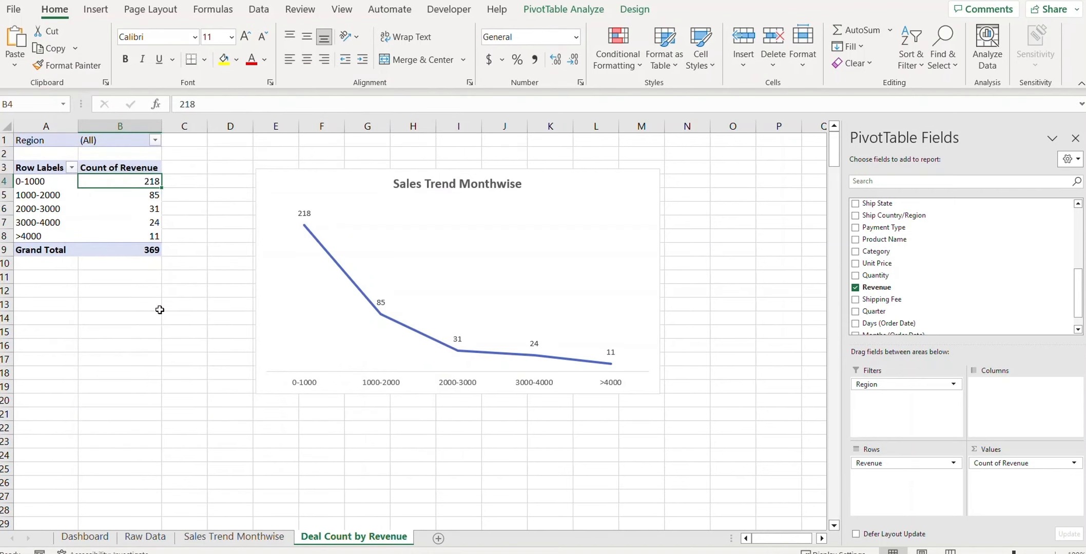
{"action": "left_click", "coordinate": [428, 238]}
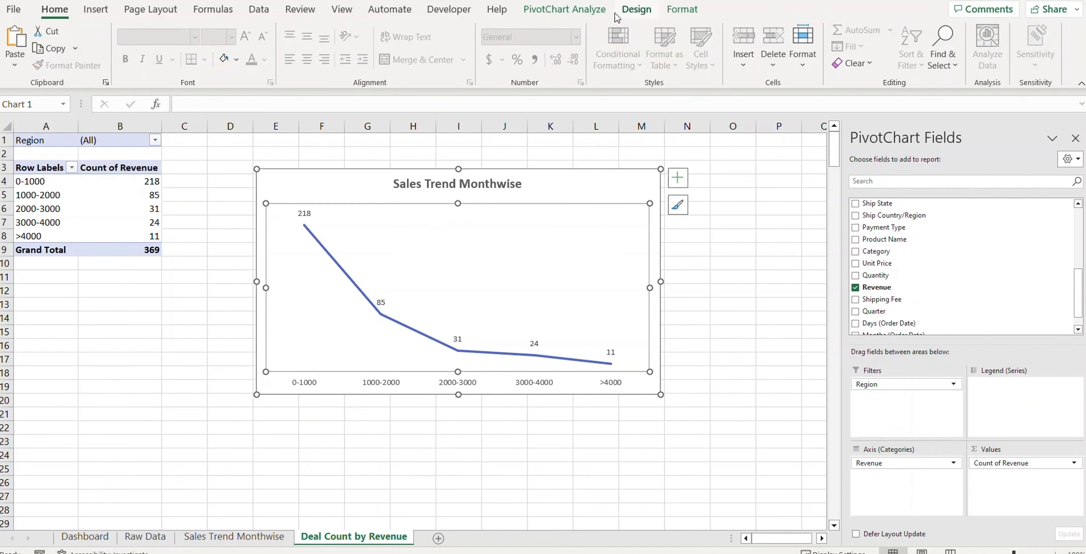
Step: Change the pivot chart from a line chart to a column chart
{"action": "left_click", "coordinate": [635, 10]}
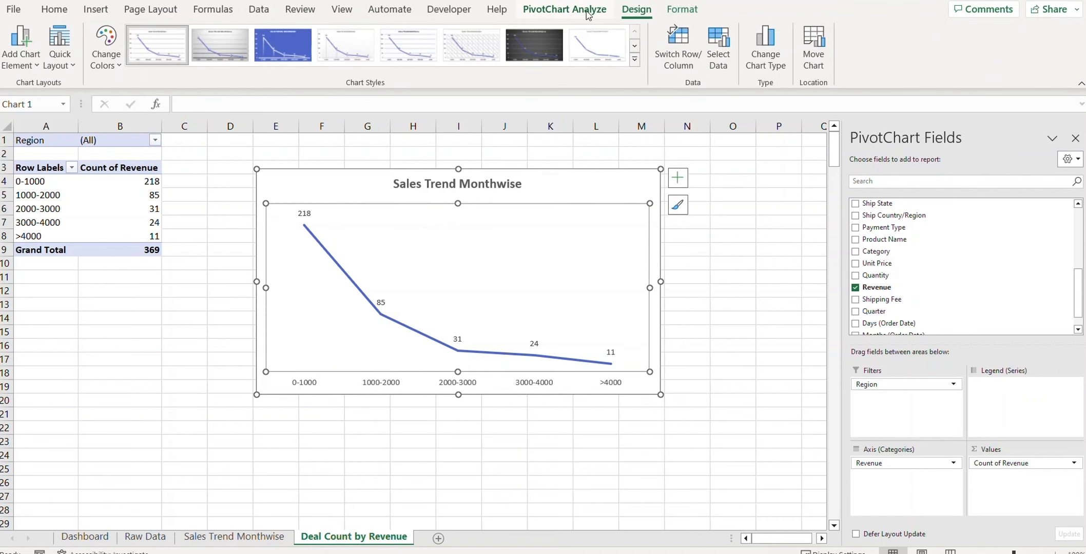
{"action": "left_click", "coordinate": [564, 9]}
{"action": "right_click", "coordinate": [366, 186]}
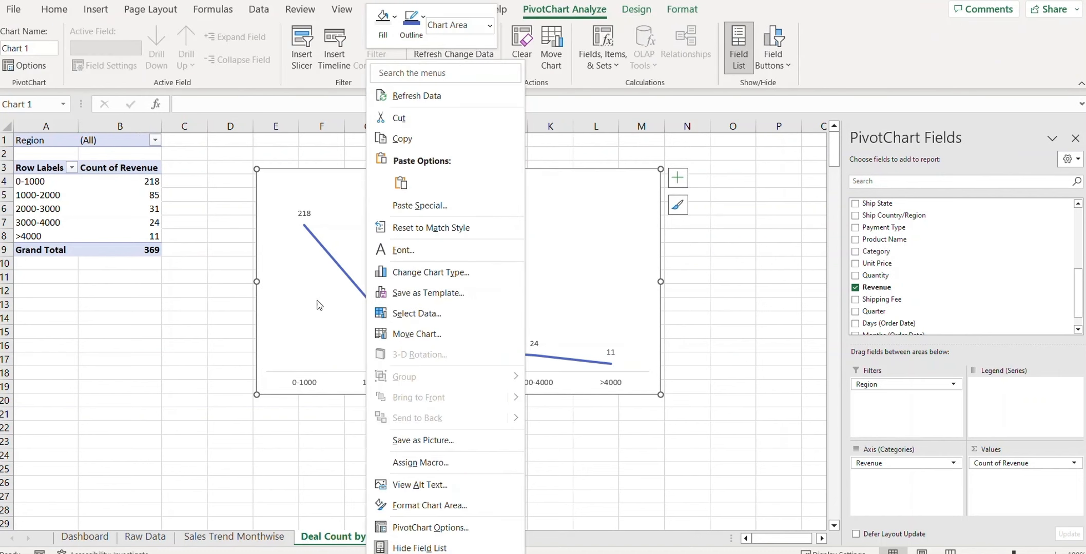
{"action": "left_click", "coordinate": [446, 276]}
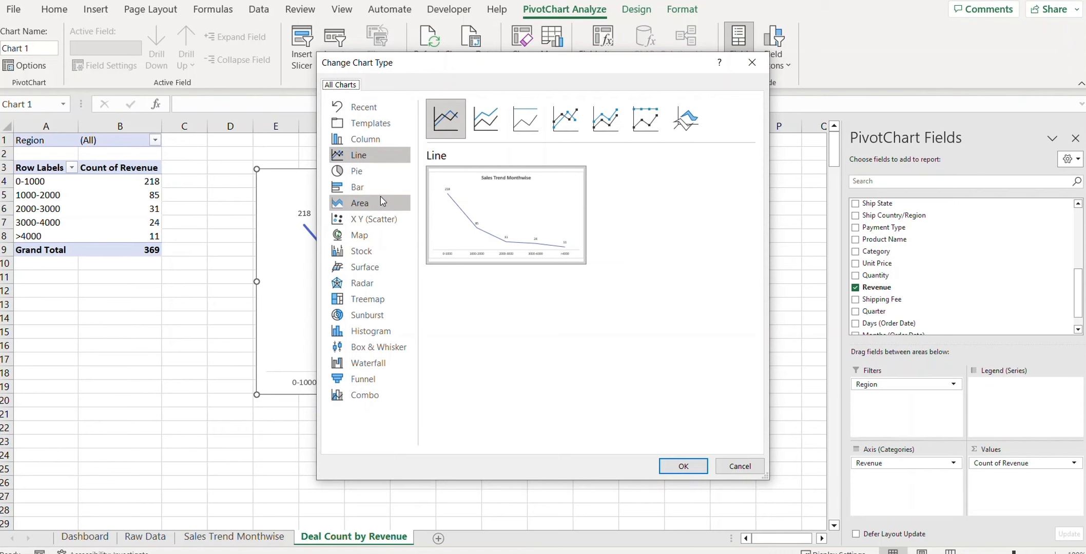
{"action": "left_click", "coordinate": [377, 142]}
{"action": "left_click", "coordinate": [682, 465]}
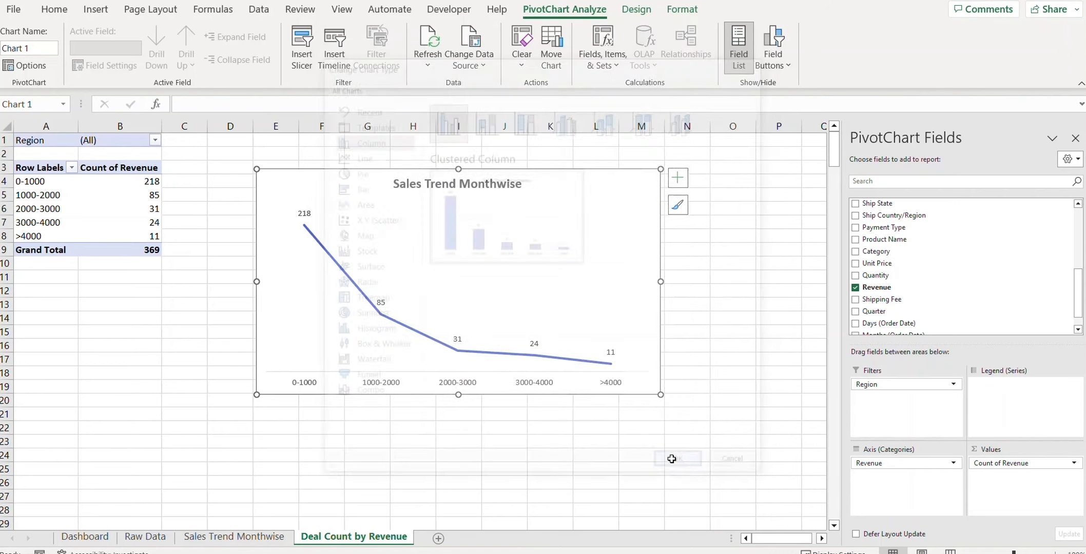
Step: Replace the chart title with 'Deal Count by Revenue'
{"action": "right_click", "coordinate": [368, 549]}
{"action": "left_click", "coordinate": [431, 387]}
{"action": "key", "text": "ctrl+c"}
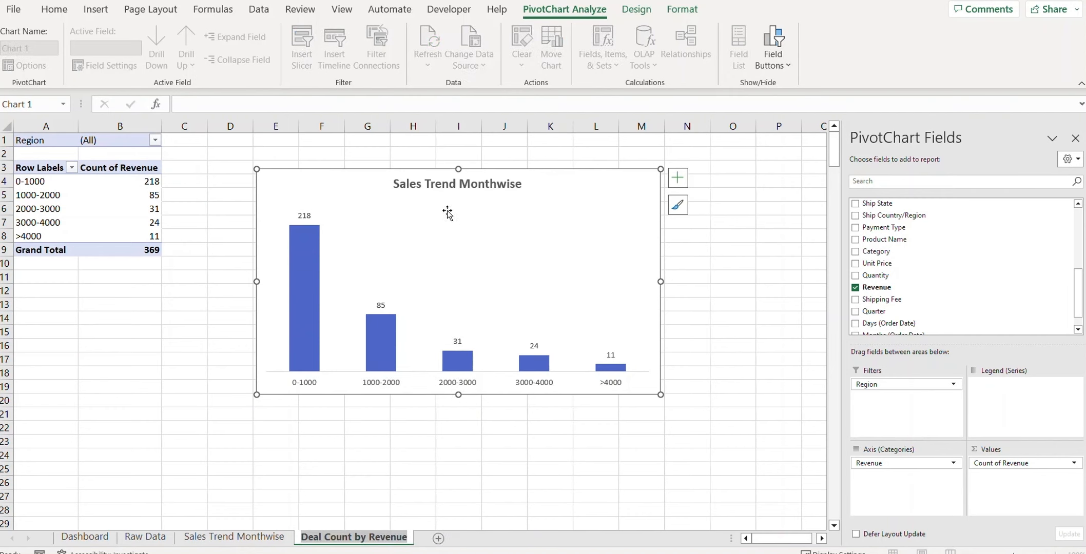
{"action": "left_click", "coordinate": [447, 186]}
{"action": "double_click", "coordinate": [449, 188]}
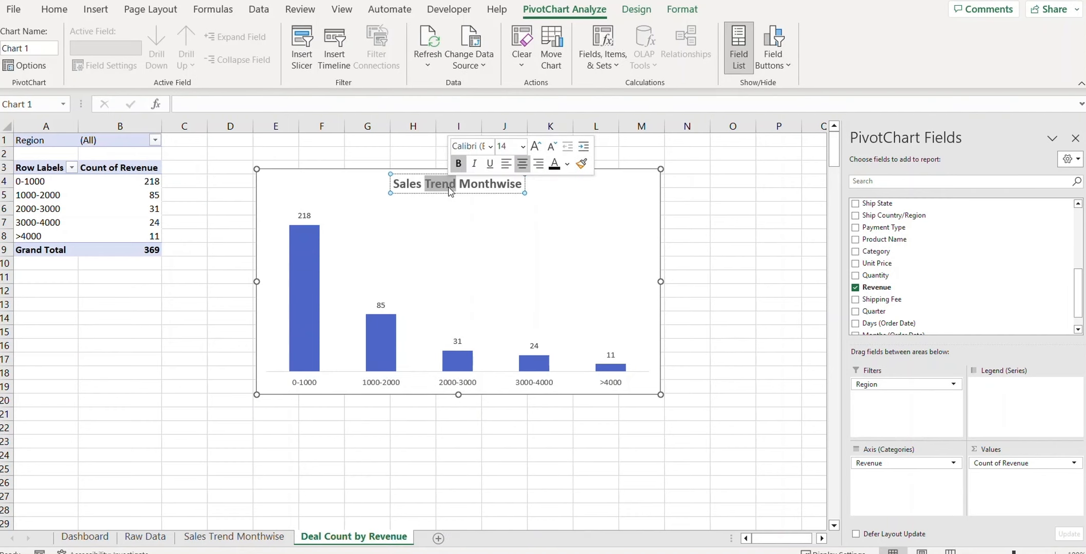
{"action": "left_click_drag", "start_coordinate": [393, 183], "coordinate": [523, 183]}
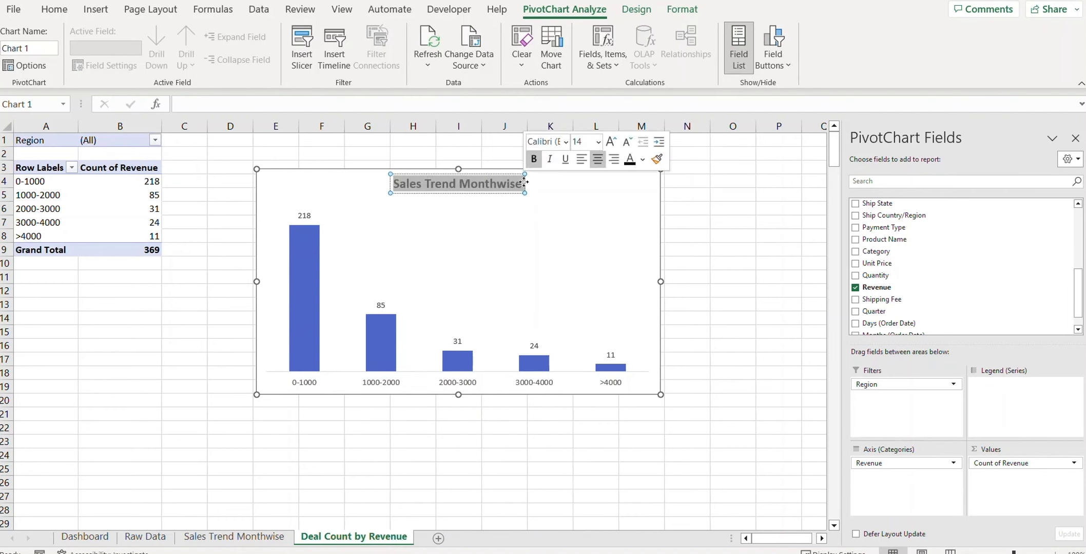
{"action": "key", "text": "ctrl+v"}
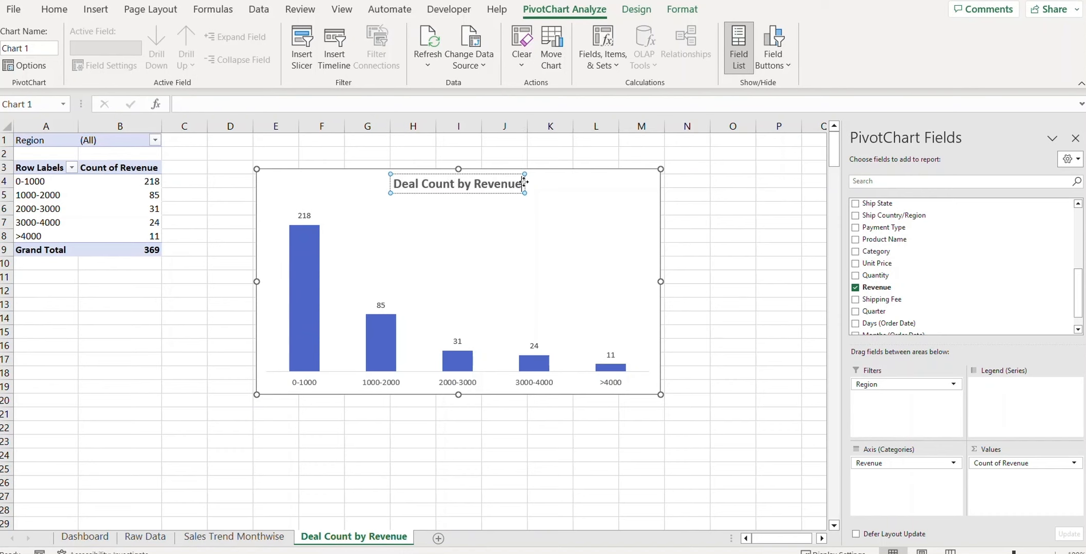
{"action": "left_click", "coordinate": [729, 255]}
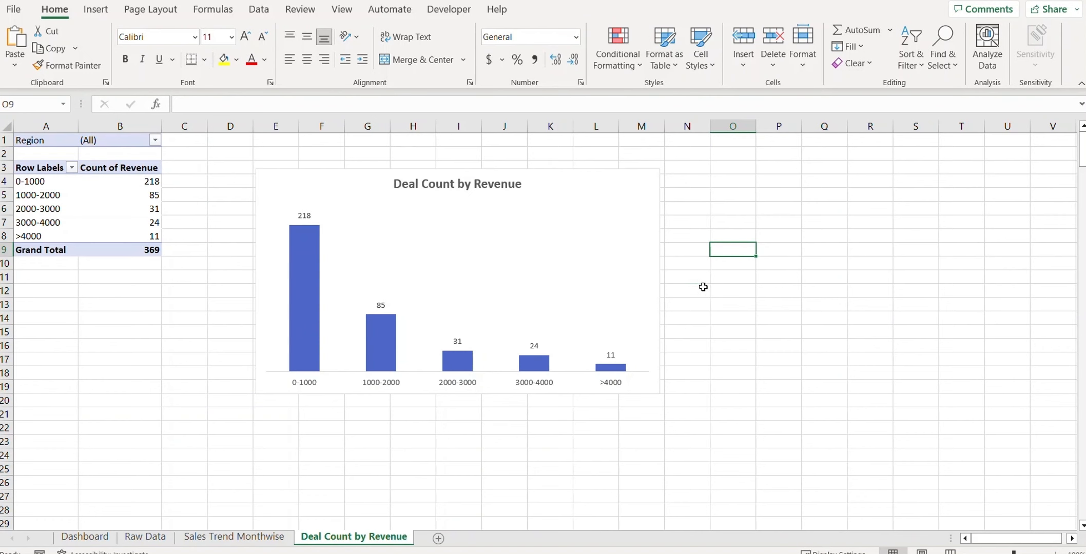
{"action": "left_click", "coordinate": [304, 282]}
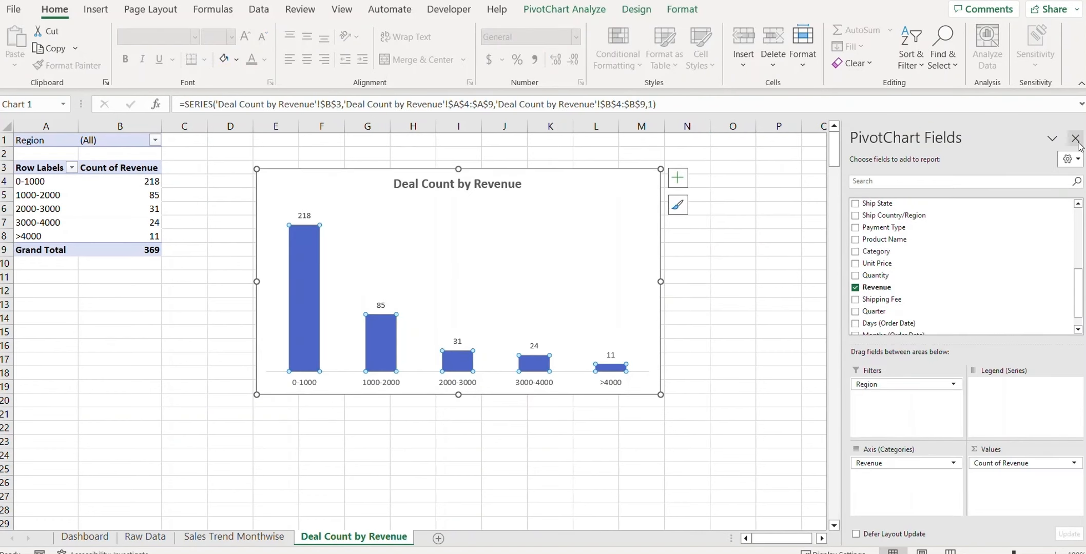
Step: Reduce the column series gap width to 38% to widen the bars
{"action": "left_click", "coordinate": [1075, 137]}
{"action": "right_click", "coordinate": [305, 281]}
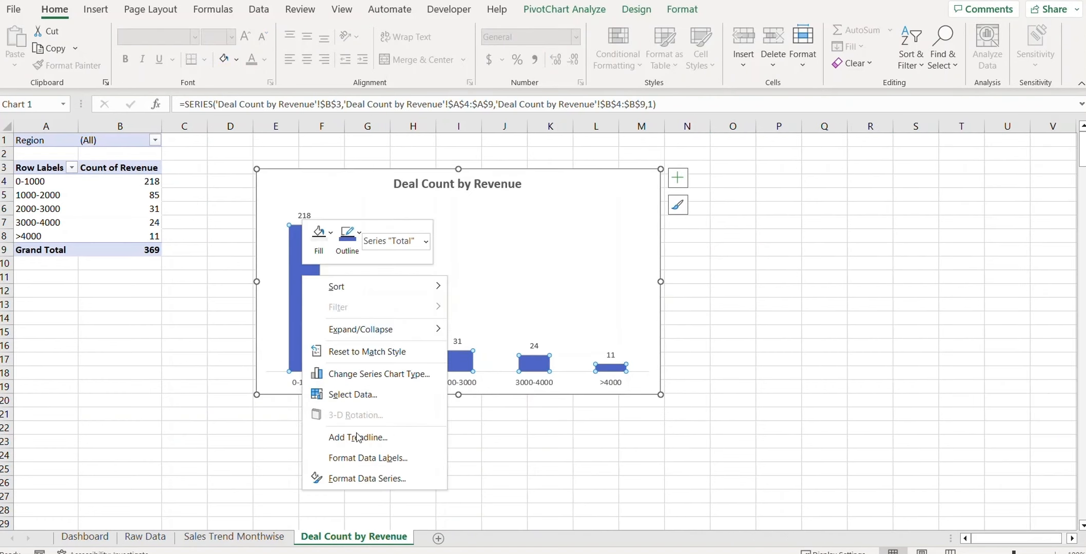
{"action": "left_click", "coordinate": [353, 478]}
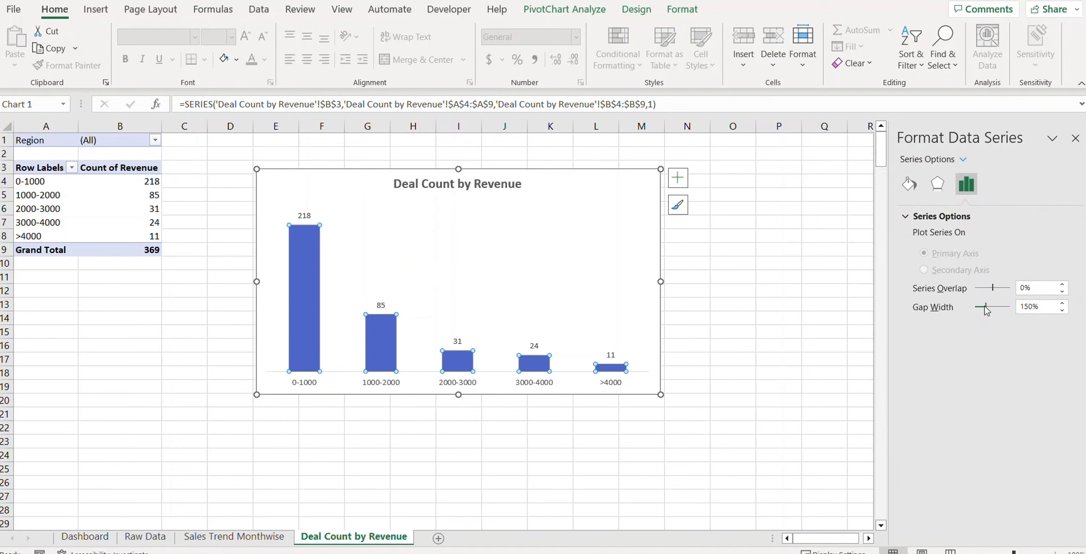
{"action": "left_click_drag", "start_coordinate": [983, 307], "coordinate": [982, 306]}
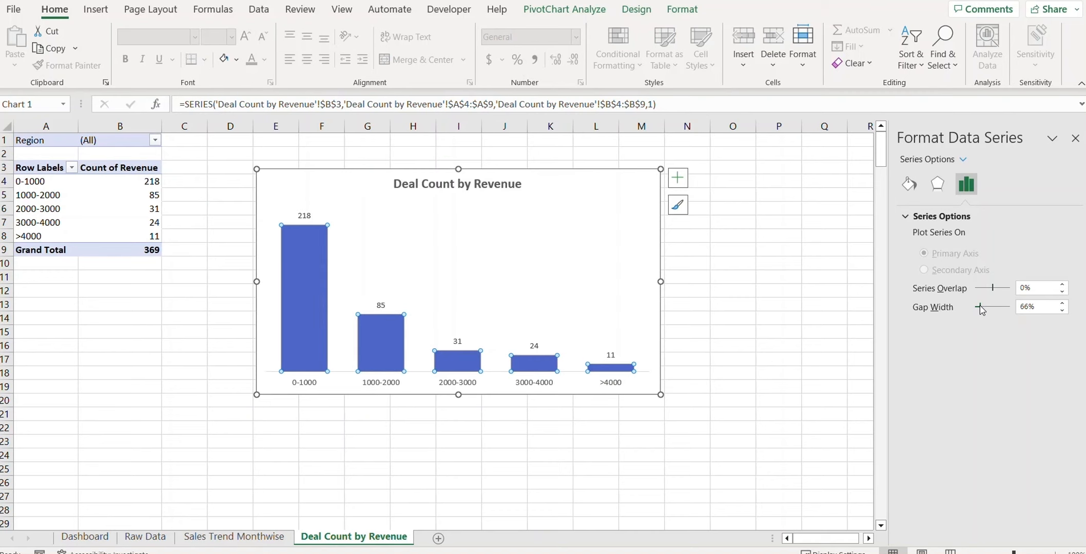
{"action": "left_click", "coordinate": [777, 319]}
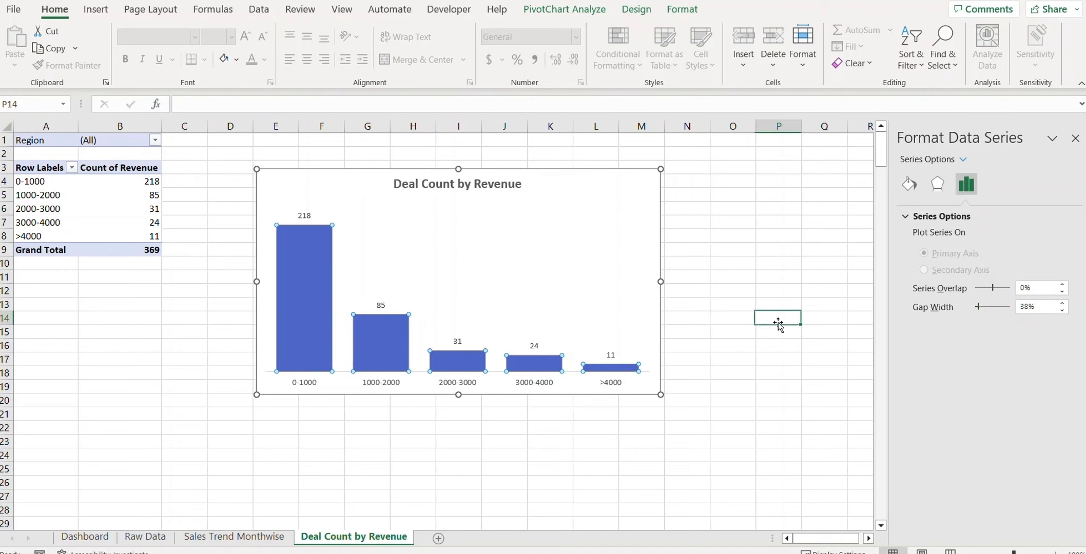
Step: Copy the Deal Count by Revenue chart to the clipboard
{"action": "left_click", "coordinate": [595, 191]}
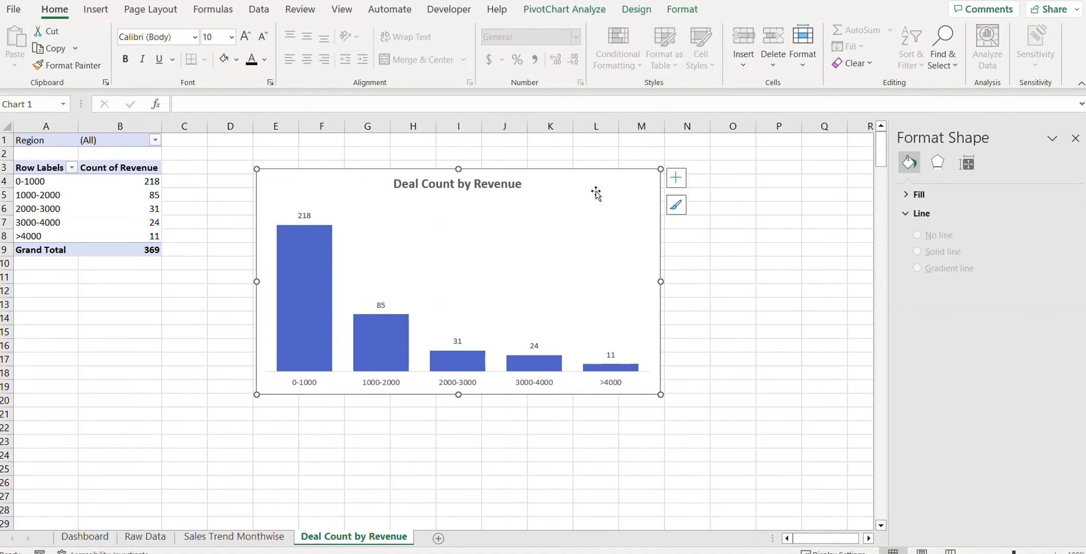
{"action": "key", "text": "ctrl+c"}
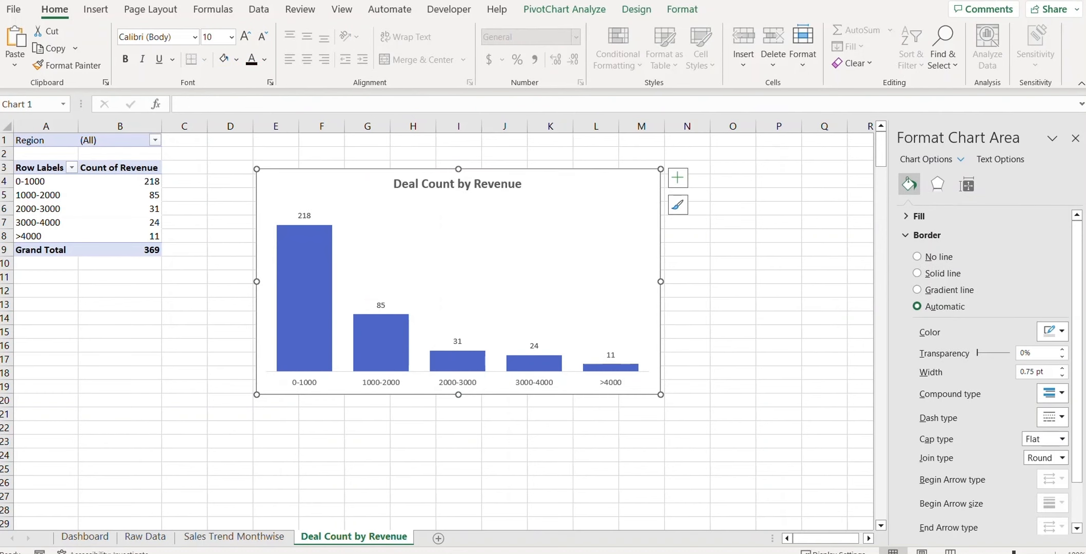
{"action": "left_click", "coordinate": [84, 536]}
Step: Paste the Deal Count by Revenue chart at Dashboard cell B12 and resize it to fill the left box
{"action": "left_click", "coordinate": [648, 294]}
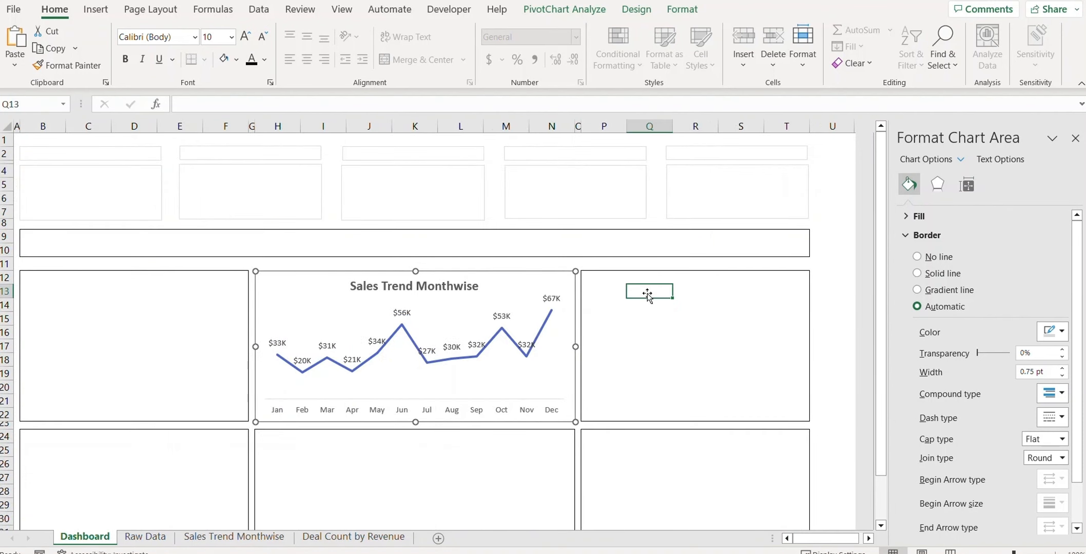
{"action": "key", "text": "Left"}
{"action": "key", "text": "Up"}
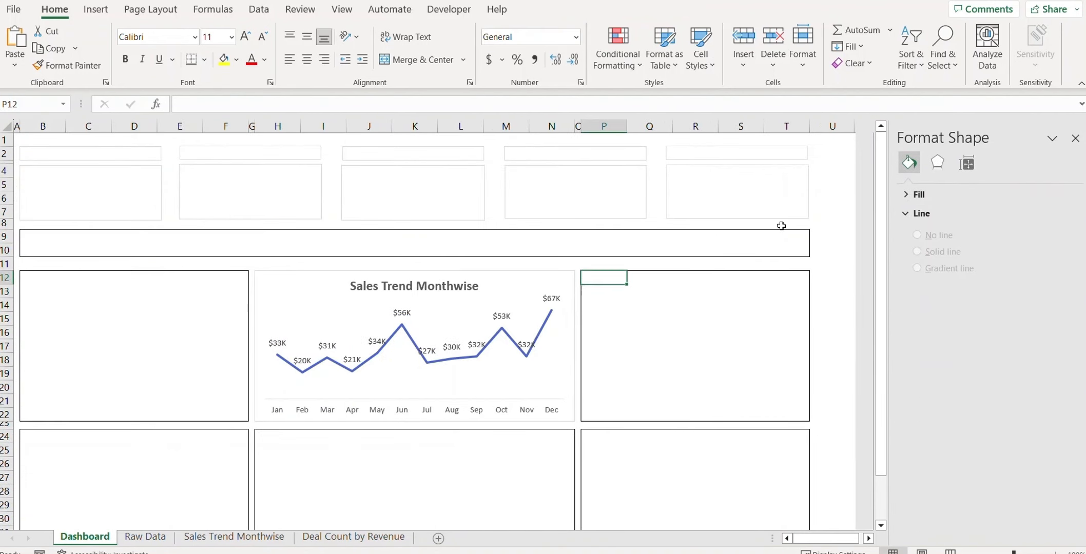
{"action": "left_click", "coordinate": [30, 280]}
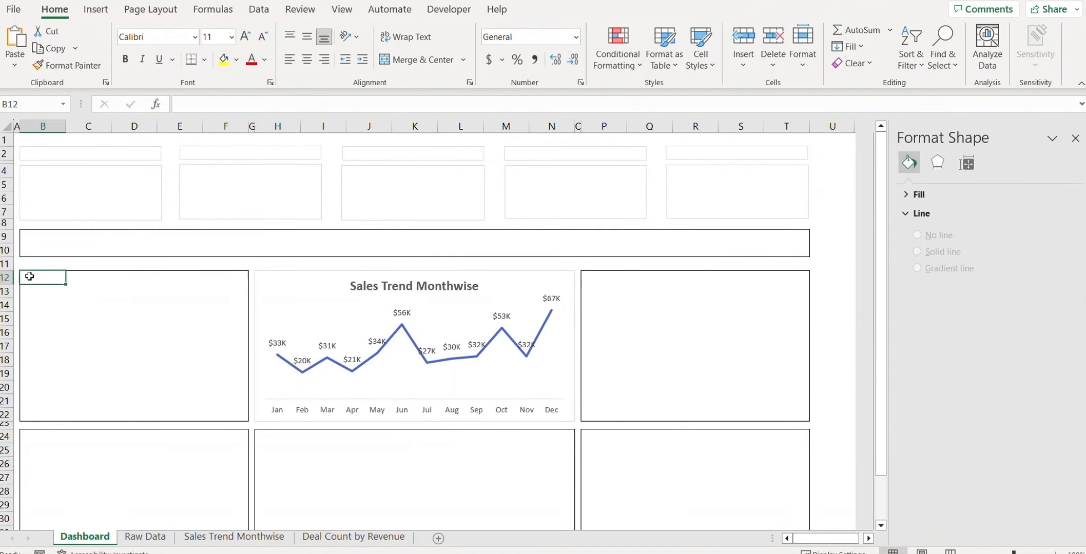
{"action": "key", "text": "ctrl+v"}
{"action": "left_click_drag", "start_coordinate": [426, 495], "coordinate": [224, 421]}
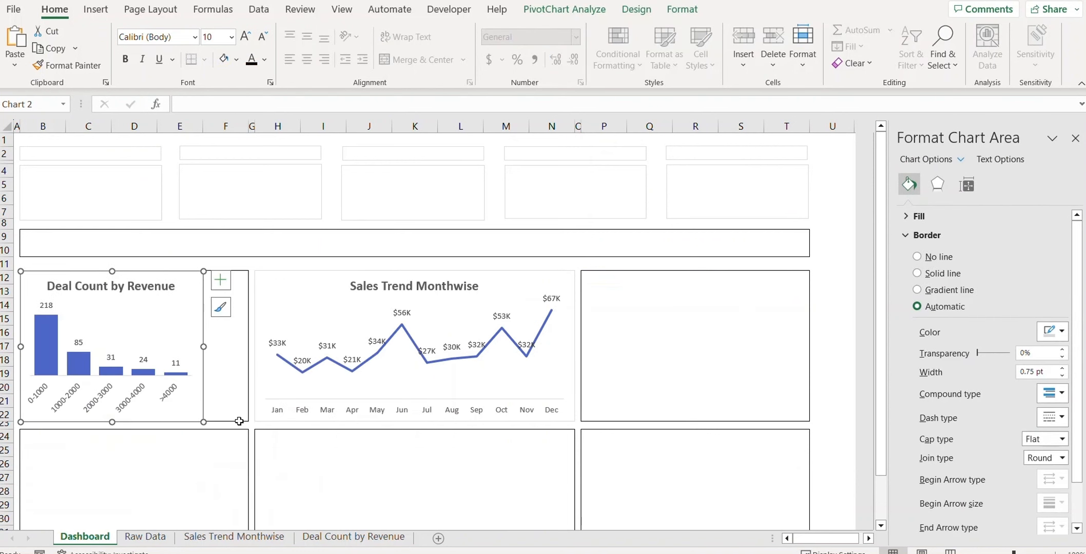
{"action": "left_click_drag", "start_coordinate": [241, 347], "coordinate": [241, 346]}
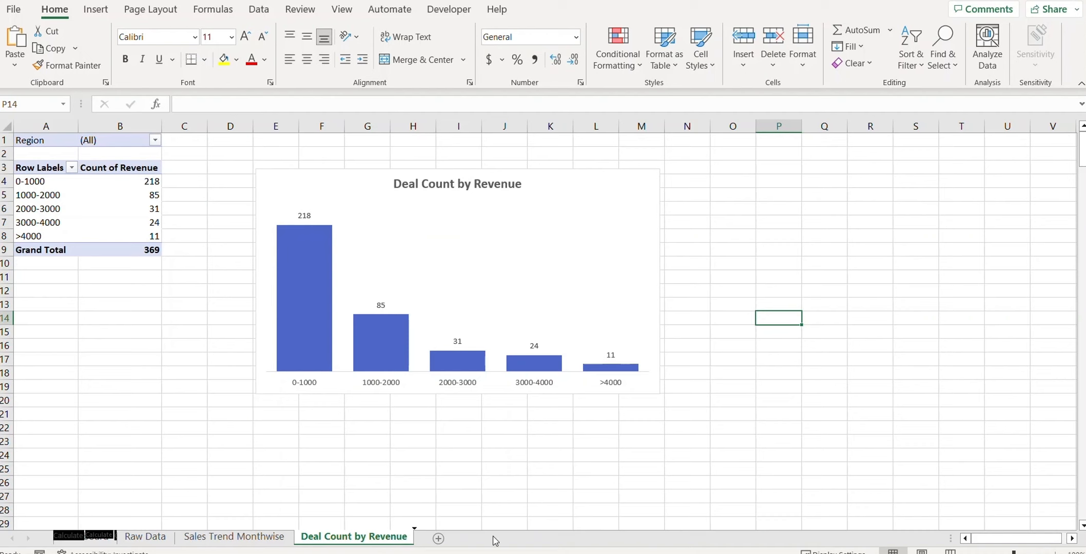
Step: Duplicate the Deal Count by Revenue sheet and name the copy 'Sales by Region'
{"action": "left_click_drag", "start_coordinate": [448, 526], "coordinate": [500, 539]}
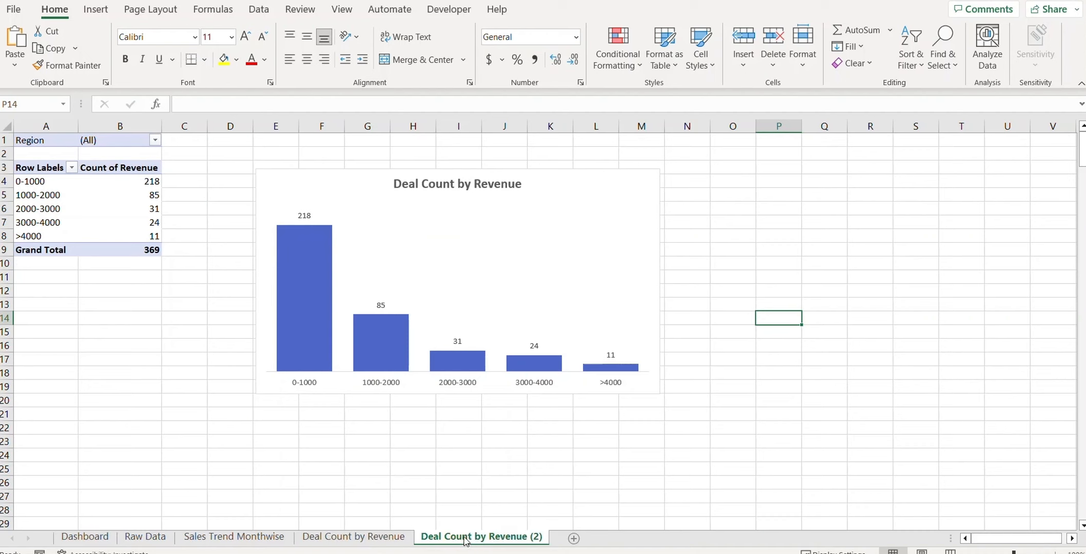
{"action": "right_click", "coordinate": [468, 538]}
{"action": "left_click", "coordinate": [531, 356]}
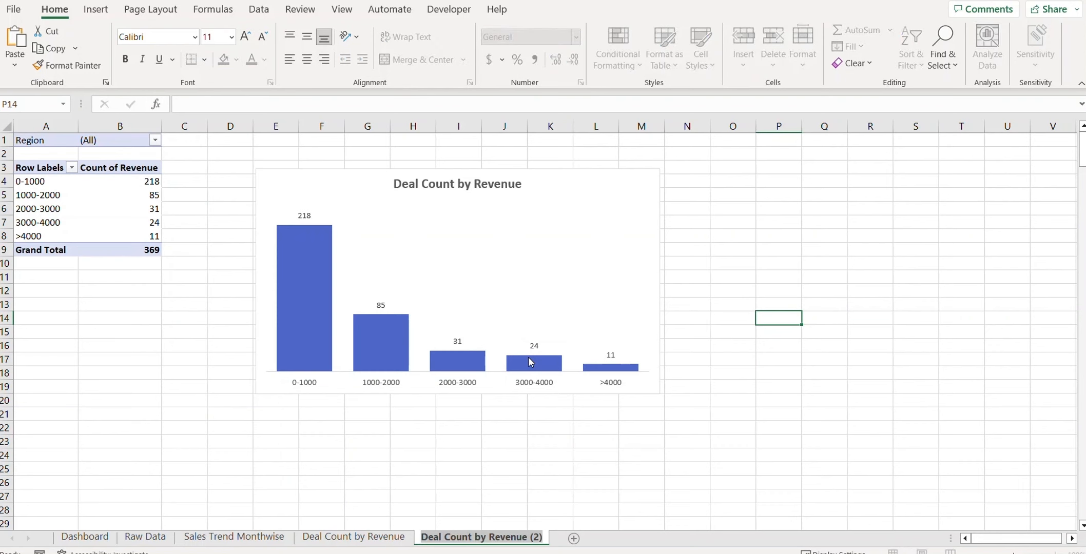
{"action": "type", "text": "Sales by Region"}
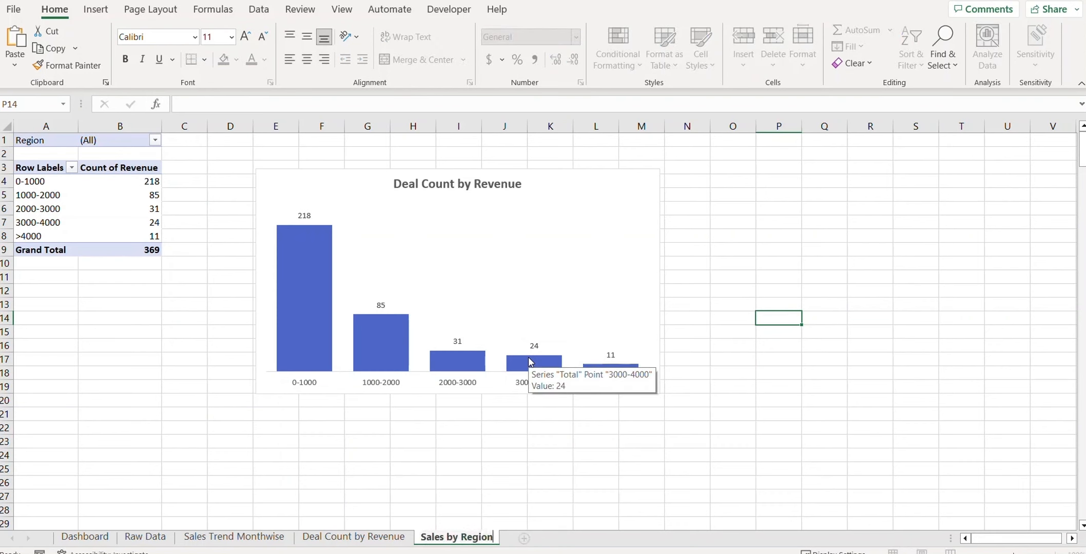
{"action": "key", "text": "Return"}
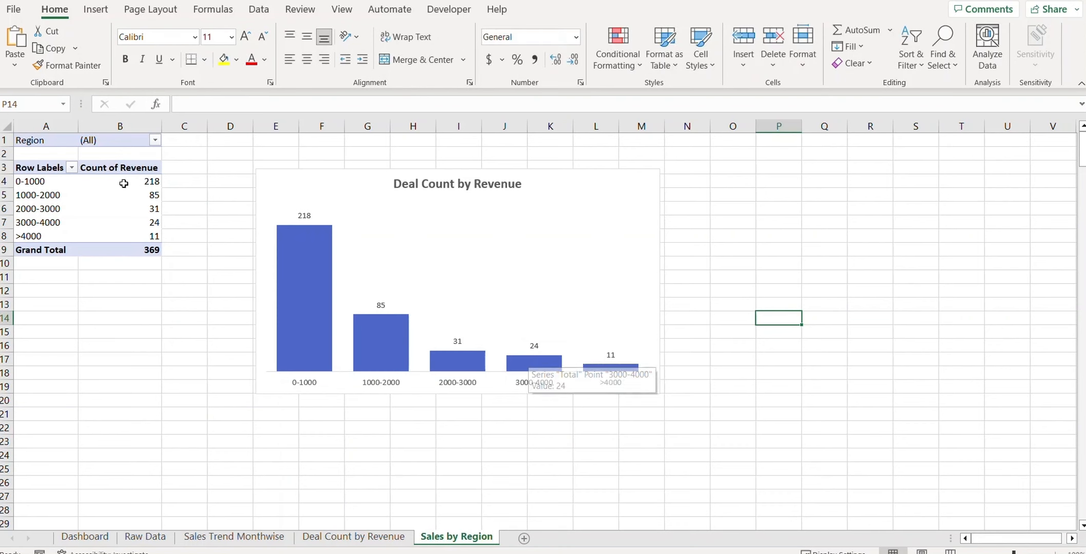
Step: Swap the pivot rows from Revenue bands to Region
{"action": "left_click", "coordinate": [57, 212]}
{"action": "right_click", "coordinate": [53, 210]}
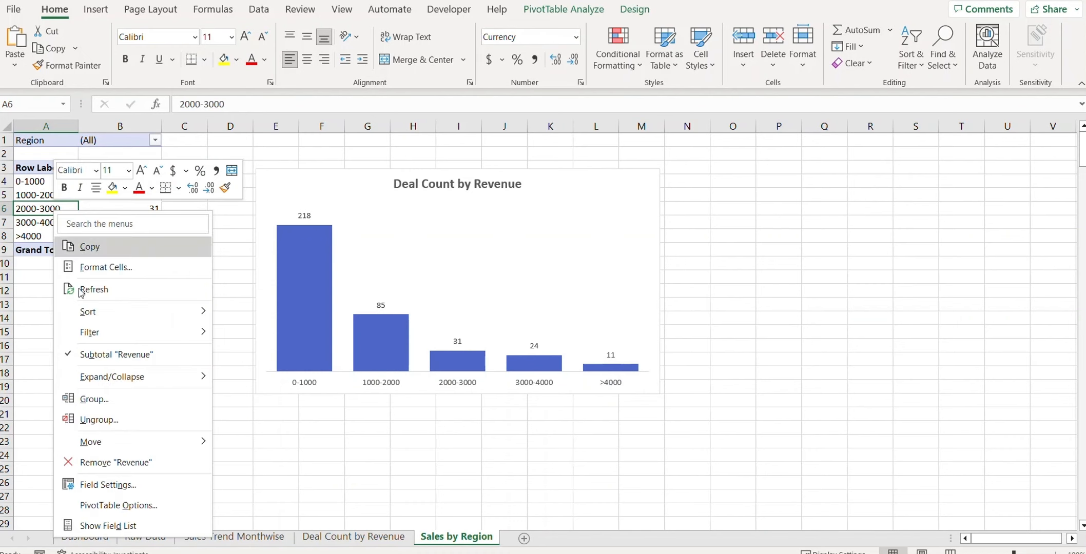
{"action": "left_click", "coordinate": [103, 527]}
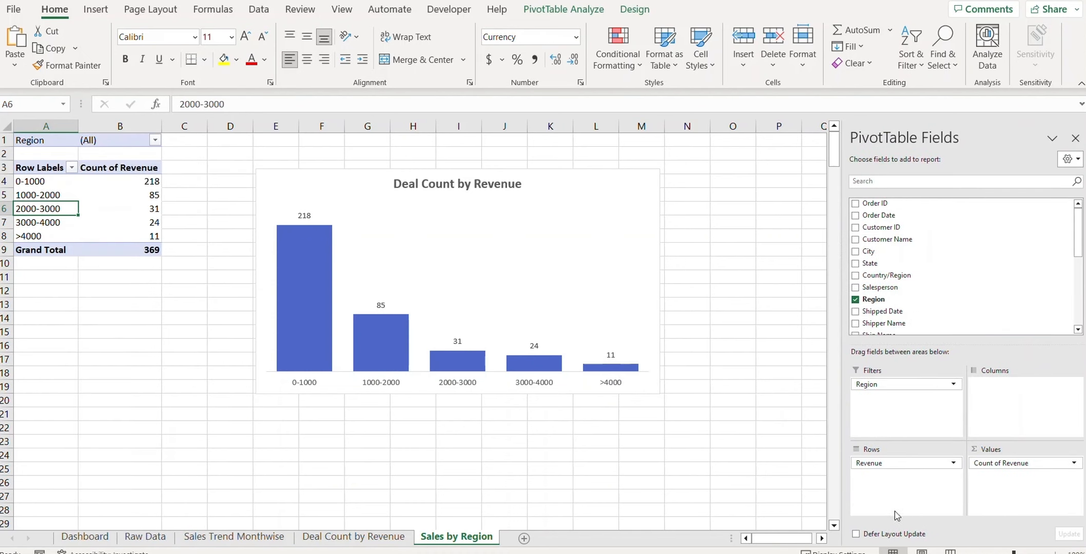
{"action": "left_click_drag", "start_coordinate": [882, 463], "coordinate": [793, 469]}
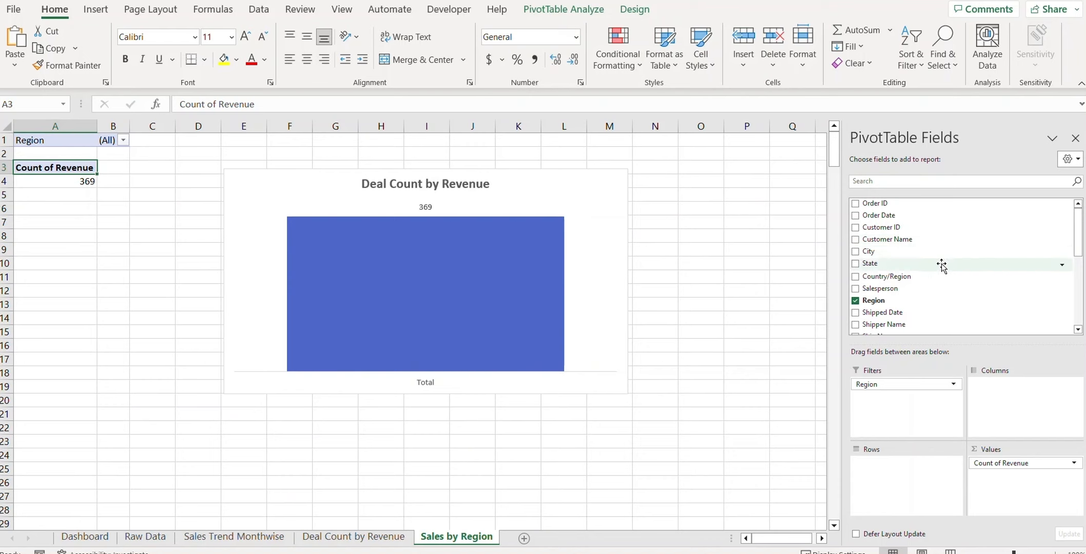
{"action": "scroll", "coordinate": [948, 252], "scroll_direction": "down", "scroll_amount": 3}
{"action": "scroll", "coordinate": [947, 265], "scroll_direction": "down", "scroll_amount": 2}
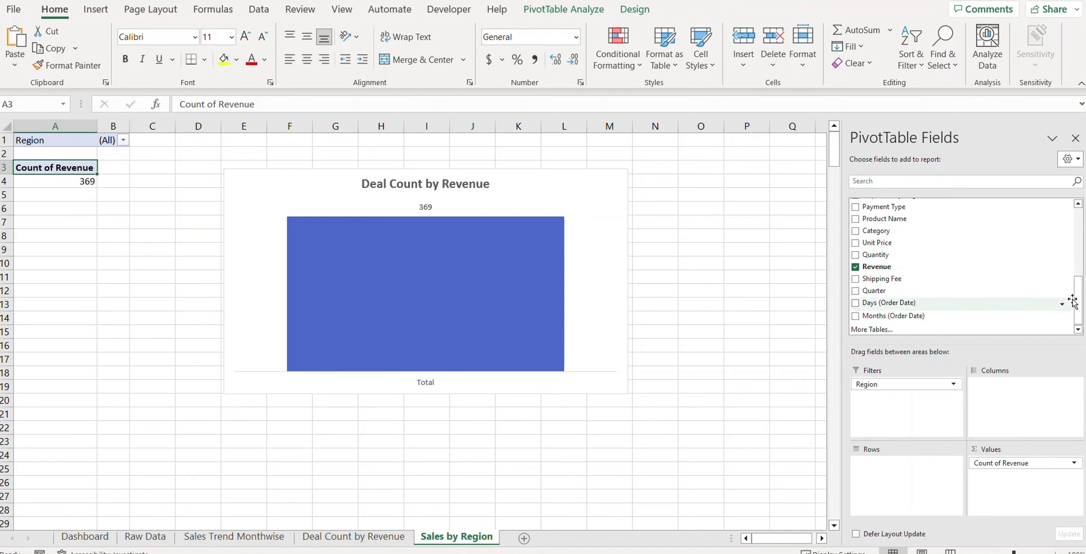
{"action": "left_click_drag", "start_coordinate": [1079, 303], "coordinate": [1079, 252]}
{"action": "left_click_drag", "start_coordinate": [871, 255], "coordinate": [882, 486]}
Step: Switch the value field from Count back to Sum of Revenue
{"action": "left_click", "coordinate": [1037, 466]}
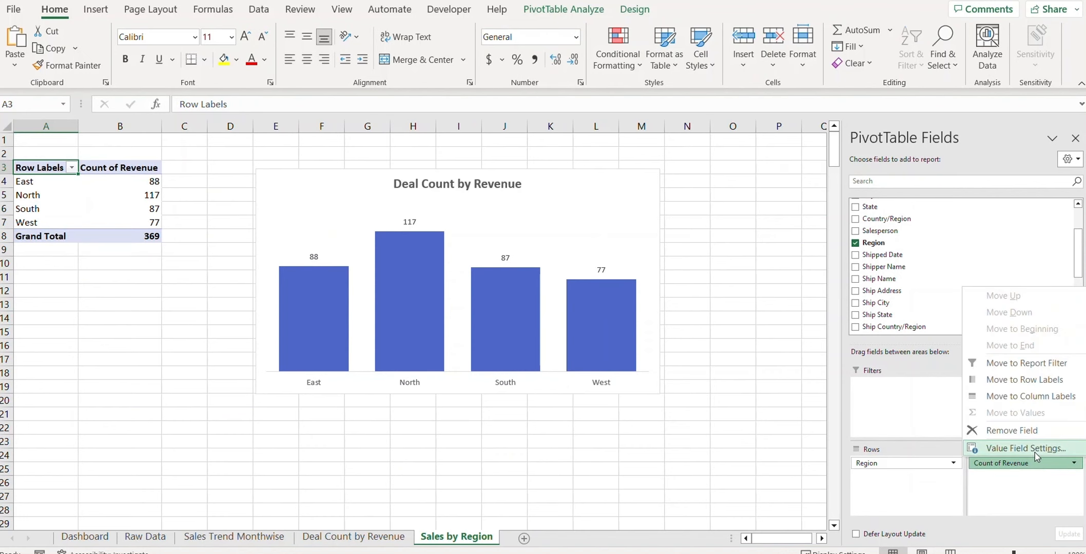
{"action": "left_click", "coordinate": [1026, 449]}
{"action": "left_click", "coordinate": [581, 245]}
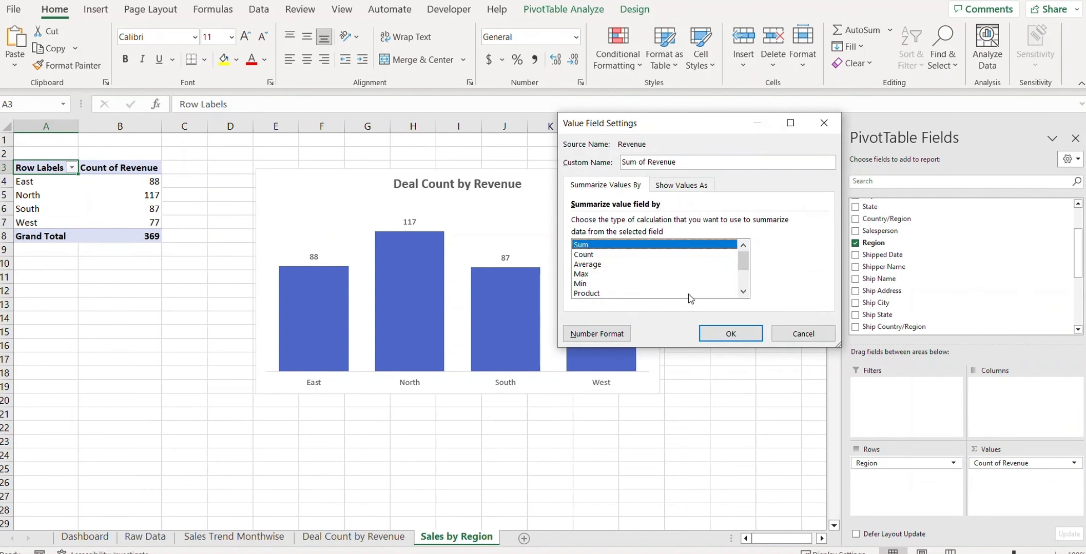
{"action": "left_click", "coordinate": [736, 333]}
{"action": "right_click", "coordinate": [465, 536]}
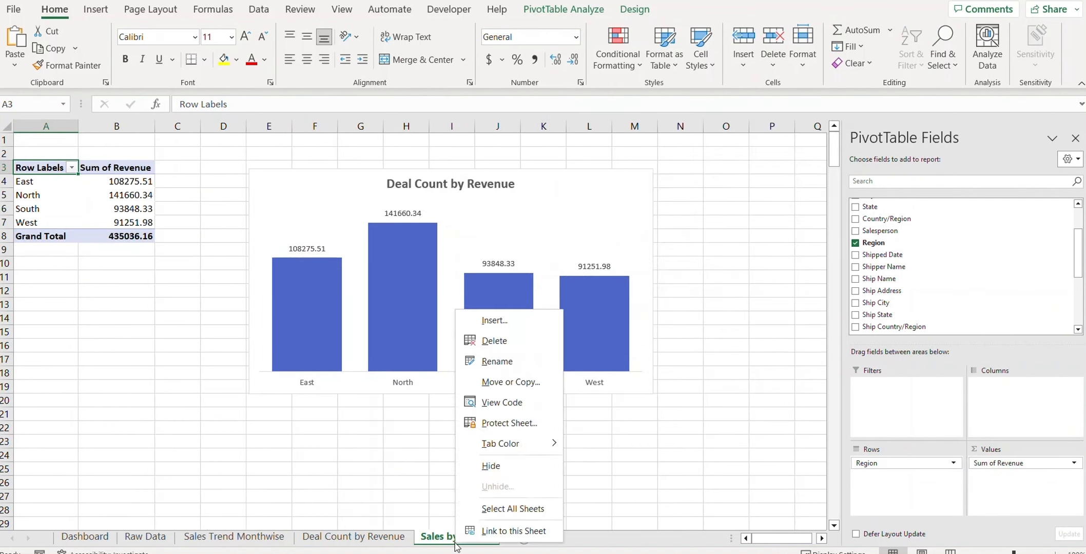
{"action": "left_click", "coordinate": [513, 361]}
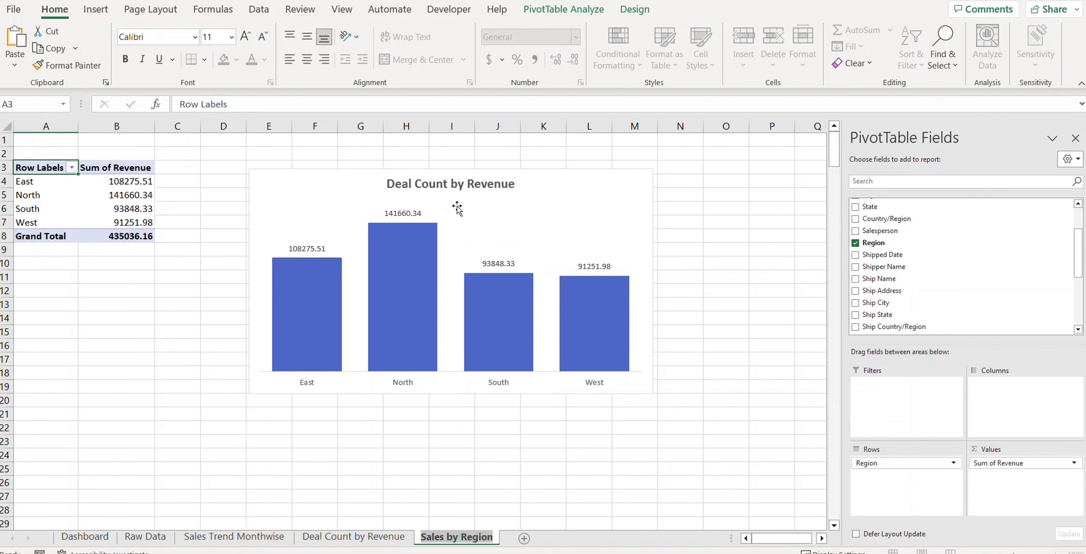
Step: Change the chart title to 'Sales by Region'
{"action": "double_click", "coordinate": [457, 184]}
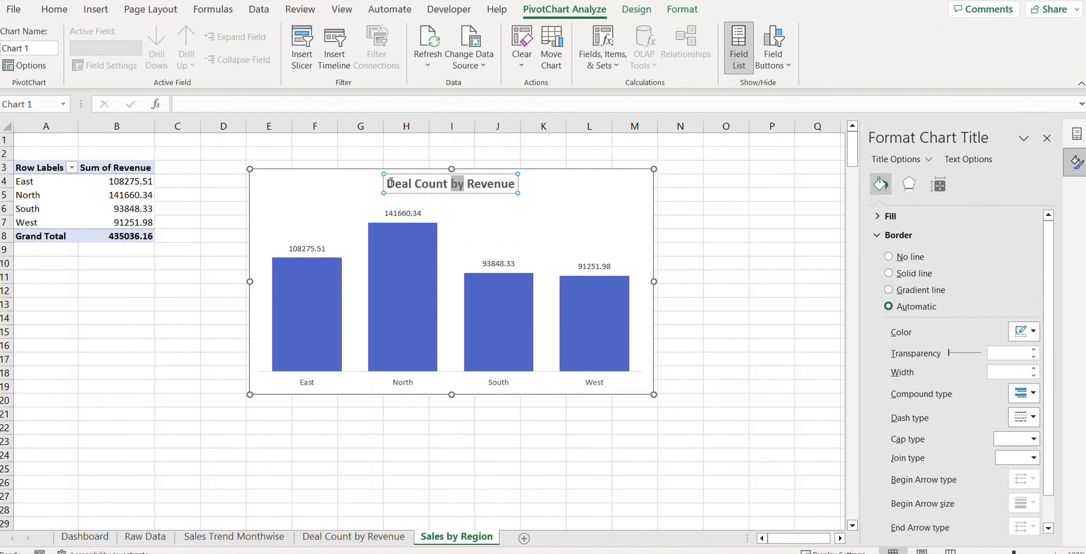
{"action": "left_click_drag", "start_coordinate": [388, 183], "coordinate": [513, 183]}
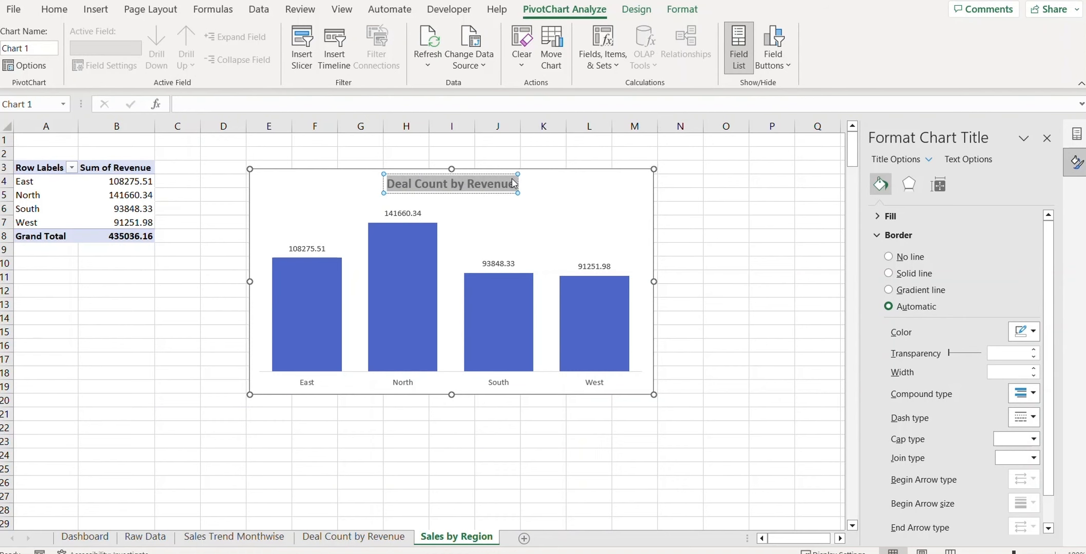
{"action": "type", "text": "Sales by Region"}
{"action": "left_click", "coordinate": [753, 289]}
{"action": "left_click", "coordinate": [457, 180]}
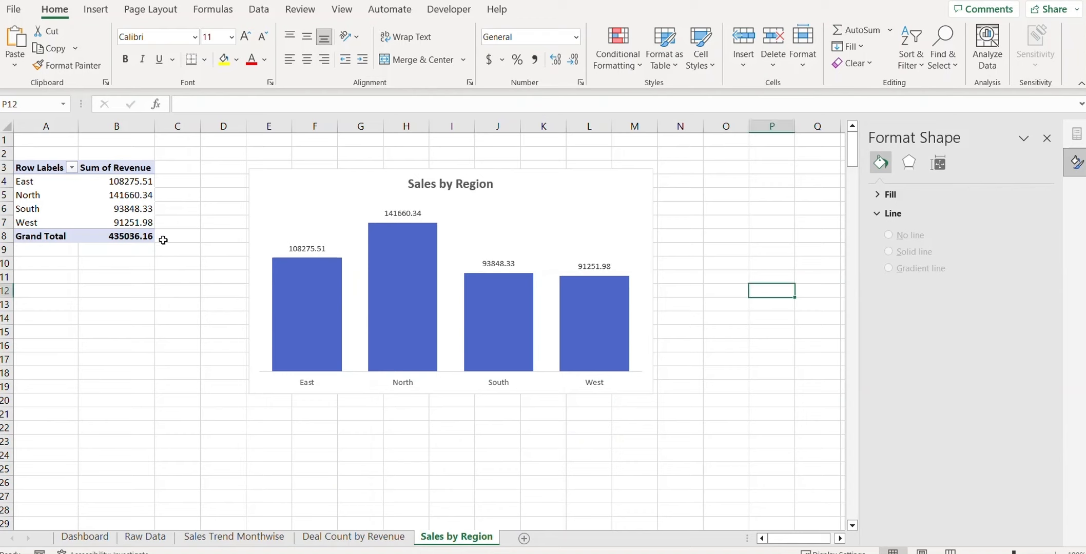
Step: Decrease decimals twice on B4:B8 so regional revenue shows as whole numbers
{"action": "left_click_drag", "start_coordinate": [139, 183], "coordinate": [138, 239]}
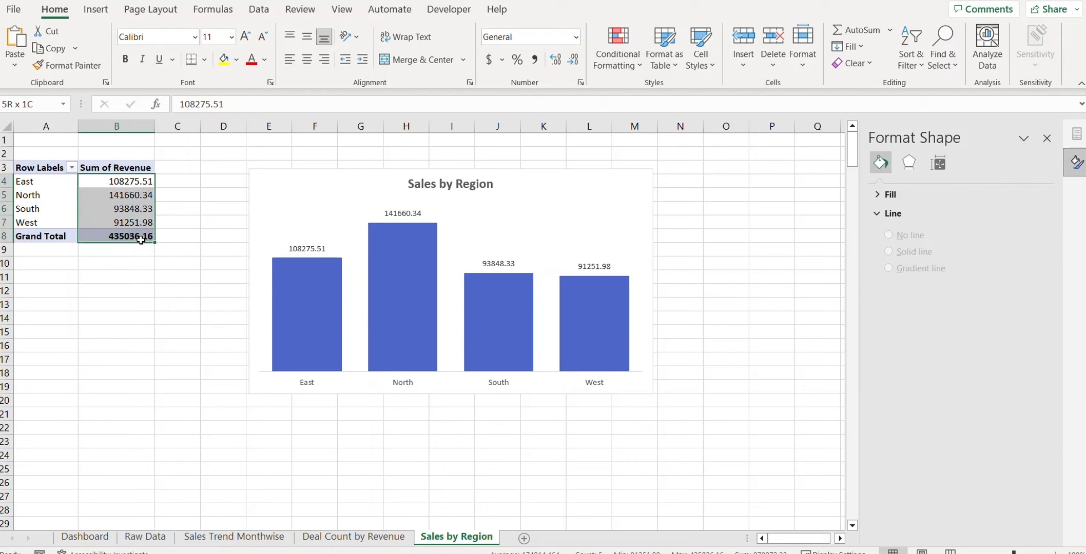
{"action": "left_click", "coordinate": [574, 60]}
{"action": "left_click", "coordinate": [575, 60]}
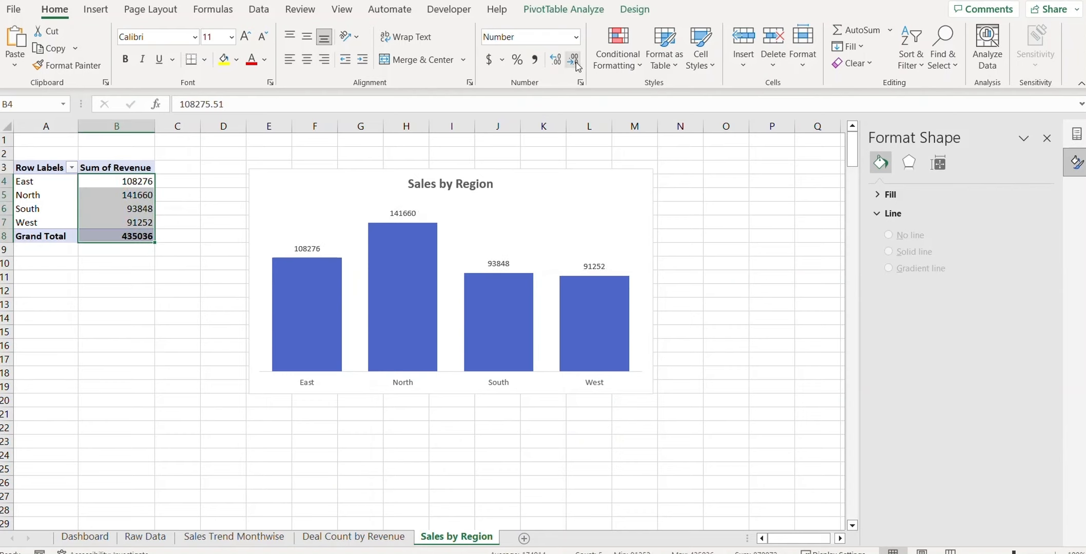
{"action": "left_click", "coordinate": [690, 250]}
{"action": "left_click", "coordinate": [326, 205]}
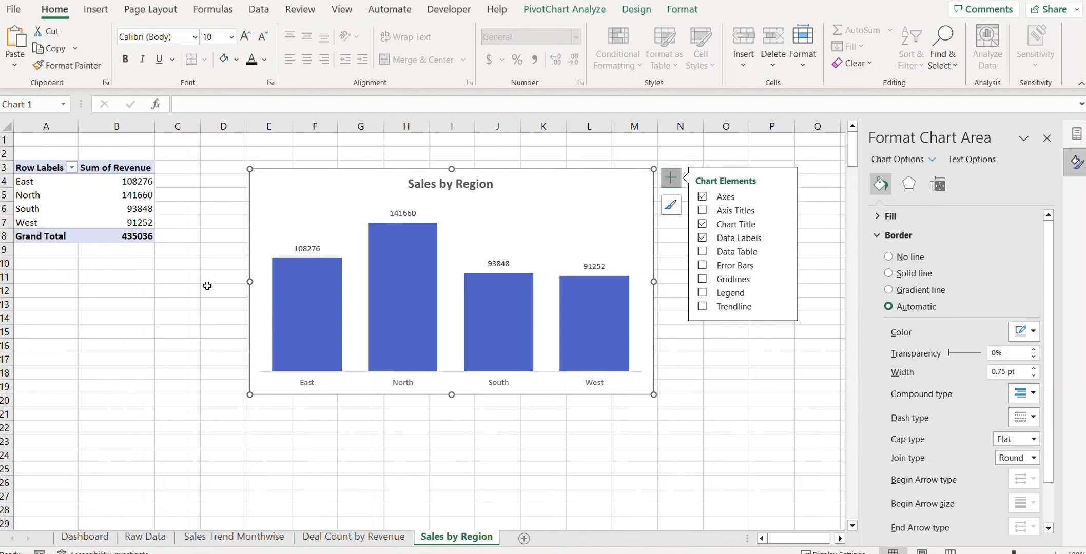
Step: Paste the Sales by Region chart onto the Dashboard and size it to fit the right-hand box
{"action": "left_click", "coordinate": [85, 537]}
{"action": "key", "text": "ctrl+v"}
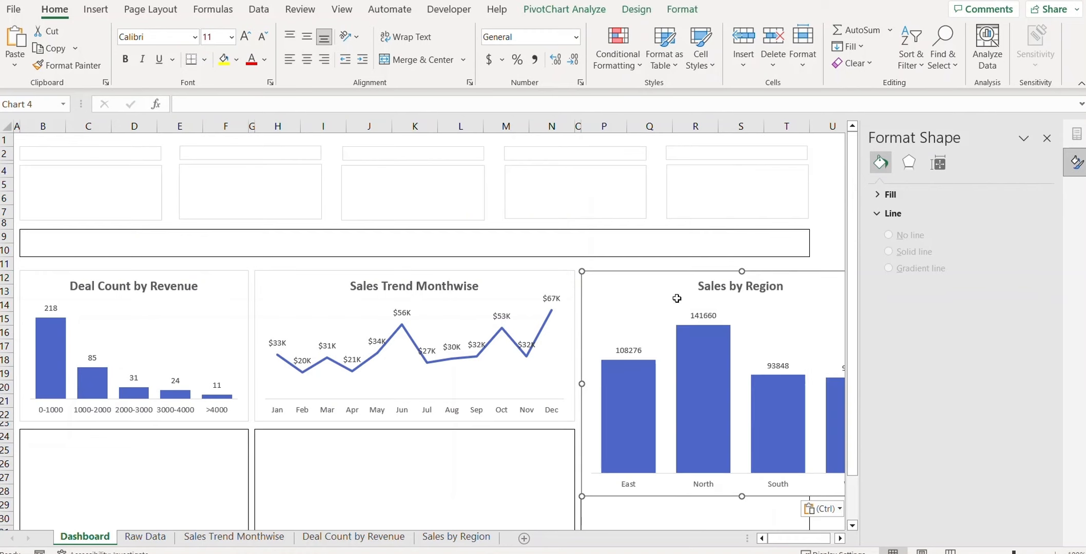
{"action": "left_click_drag", "start_coordinate": [790, 303], "coordinate": [704, 288]}
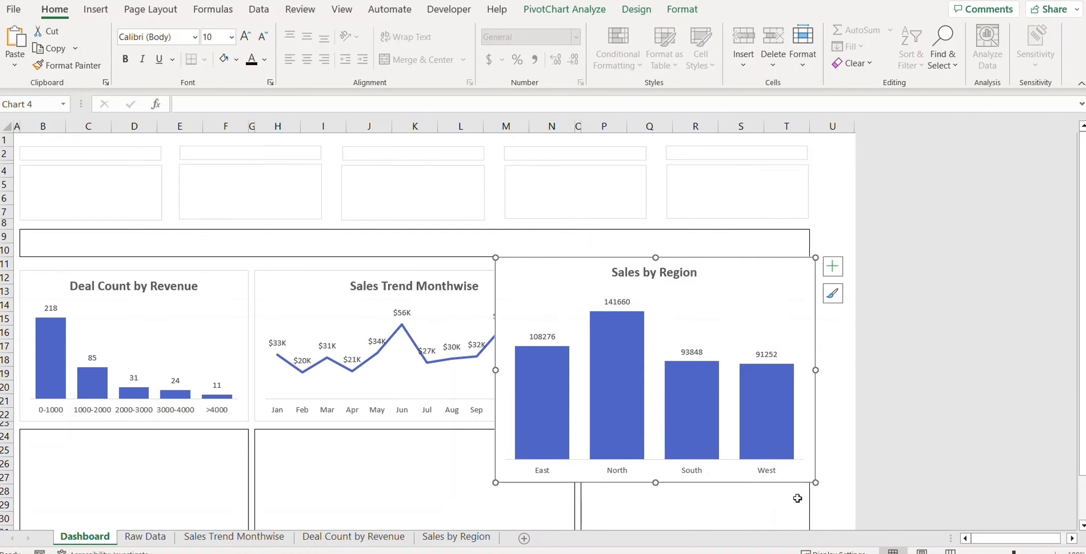
{"action": "left_click_drag", "start_coordinate": [817, 482], "coordinate": [766, 432]}
{"action": "left_click_drag", "start_coordinate": [609, 276], "coordinate": [659, 305]}
{"action": "left_click_drag", "start_coordinate": [818, 461], "coordinate": [810, 445]}
{"action": "left_click_drag", "start_coordinate": [581, 310], "coordinate": [618, 296]}
{"action": "left_click_drag", "start_coordinate": [848, 430], "coordinate": [810, 420]}
{"action": "left_click", "coordinate": [839, 429]}
{"action": "left_click", "coordinate": [833, 339]}
{"action": "left_click", "coordinate": [456, 537]}
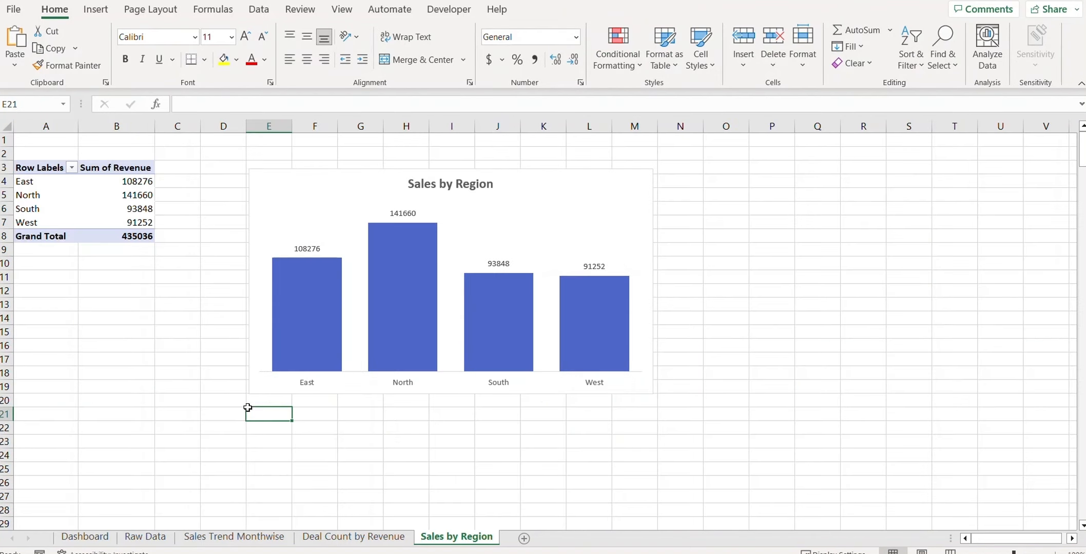
Step: Insert Region, Quarter and Months (Order Date) slicers for the Sales by Region pivot
{"action": "left_click", "coordinate": [65, 201]}
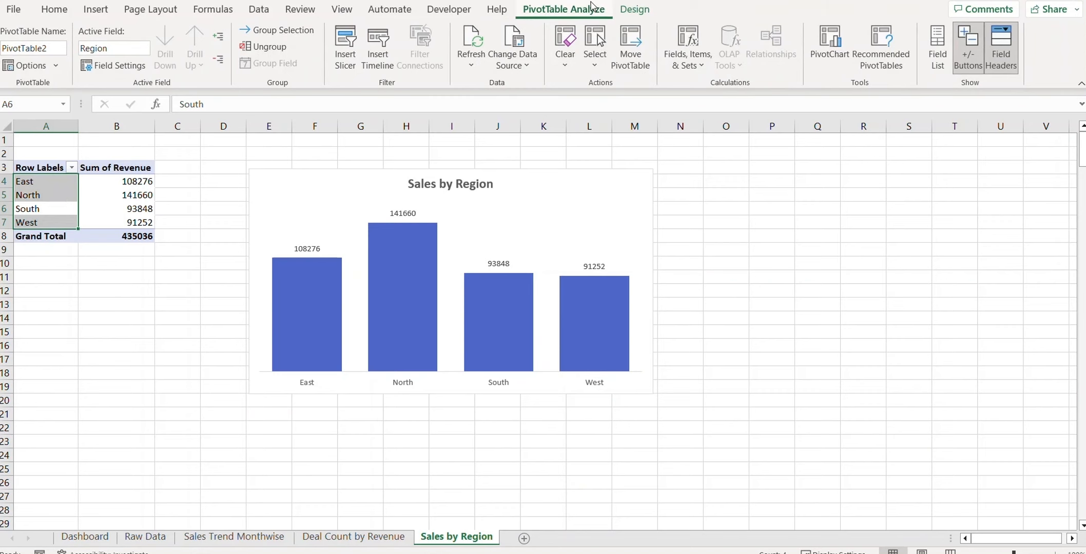
{"action": "left_click", "coordinate": [347, 52]}
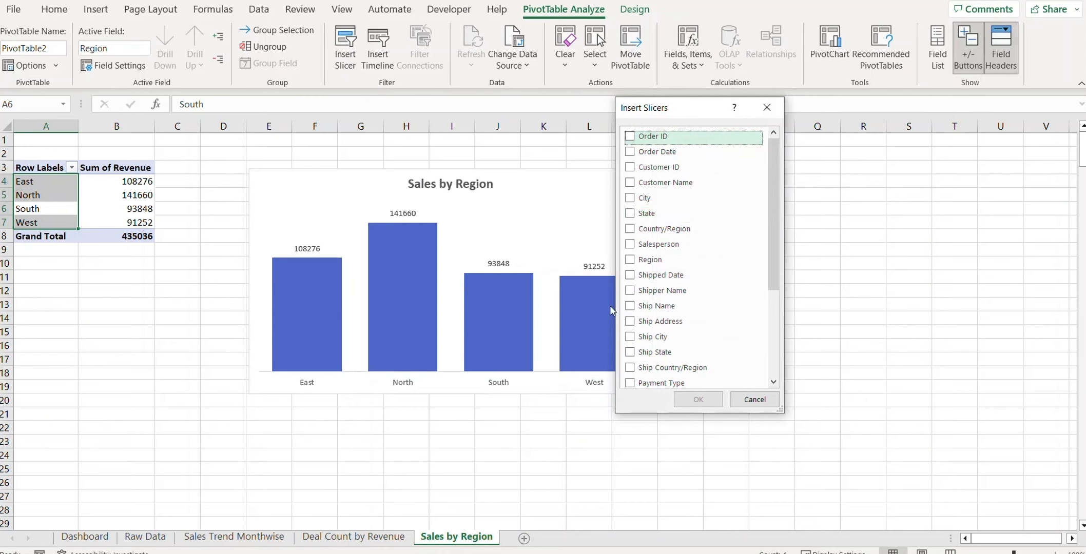
{"action": "left_click_drag", "start_coordinate": [774, 272], "coordinate": [777, 359]}
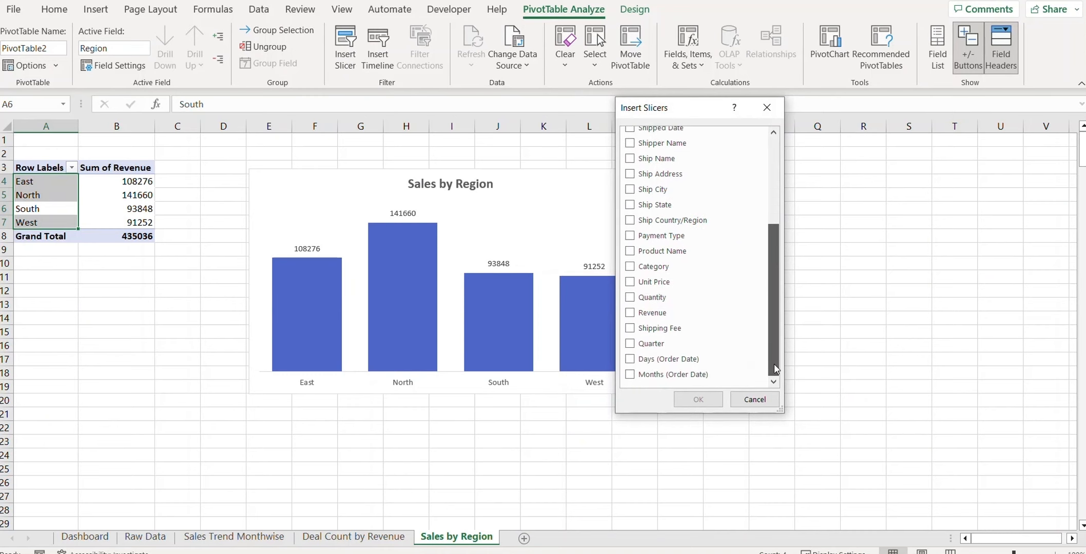
{"action": "left_click", "coordinate": [638, 374]}
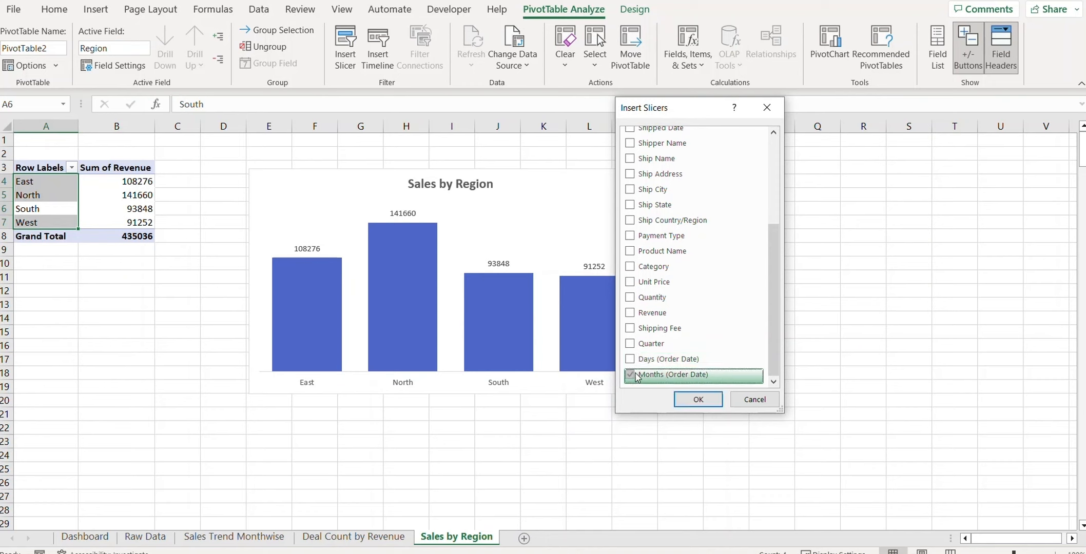
{"action": "left_click", "coordinate": [632, 346]}
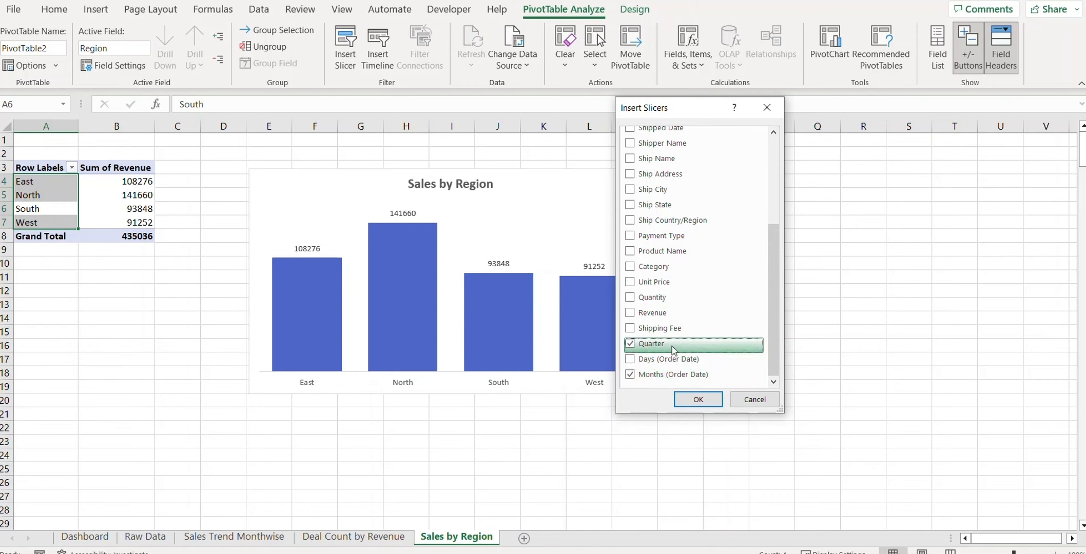
{"action": "scroll", "coordinate": [636, 221], "scroll_direction": "up", "scroll_amount": 3}
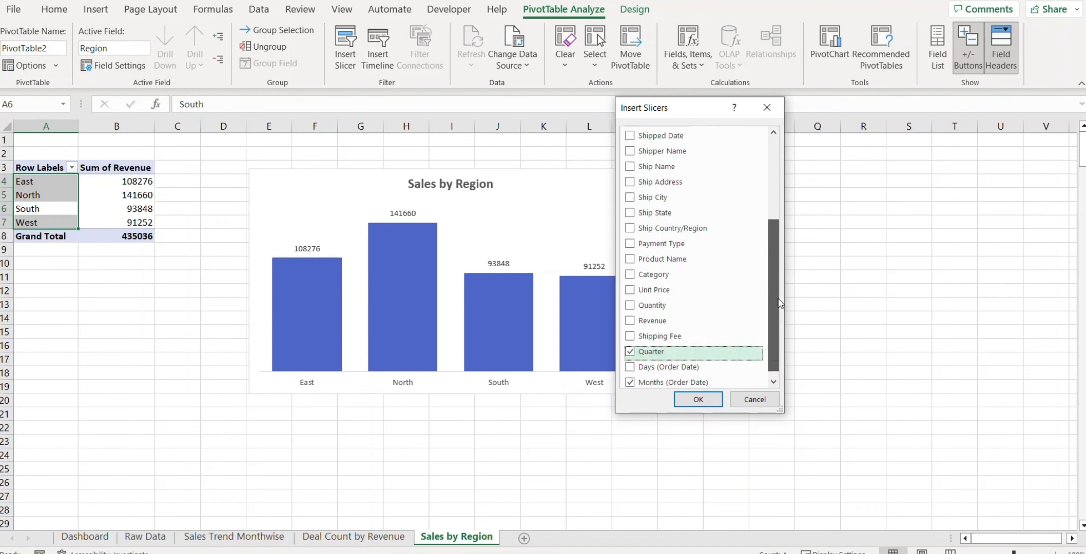
{"action": "left_click", "coordinate": [631, 219]}
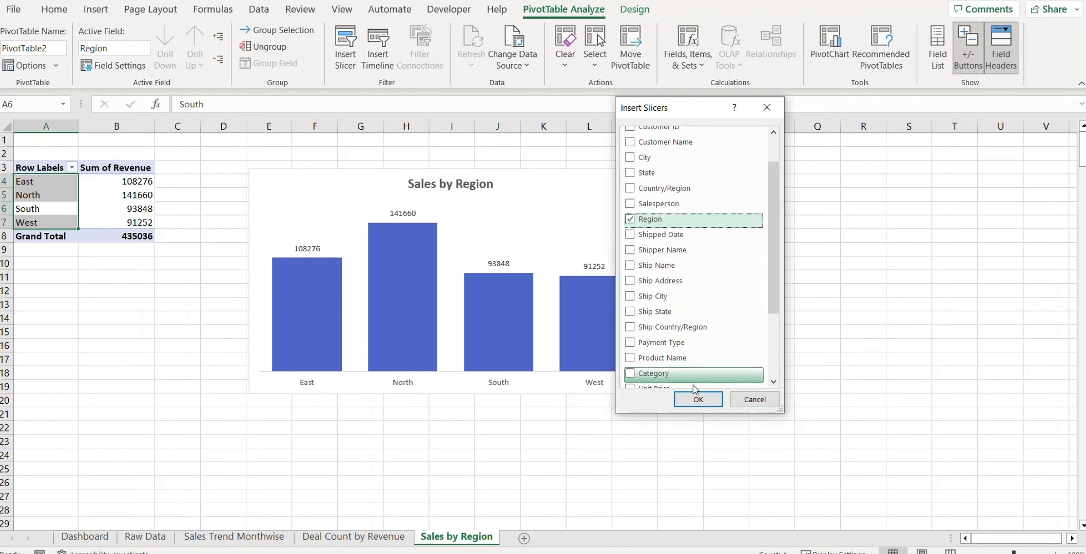
{"action": "left_click", "coordinate": [698, 400]}
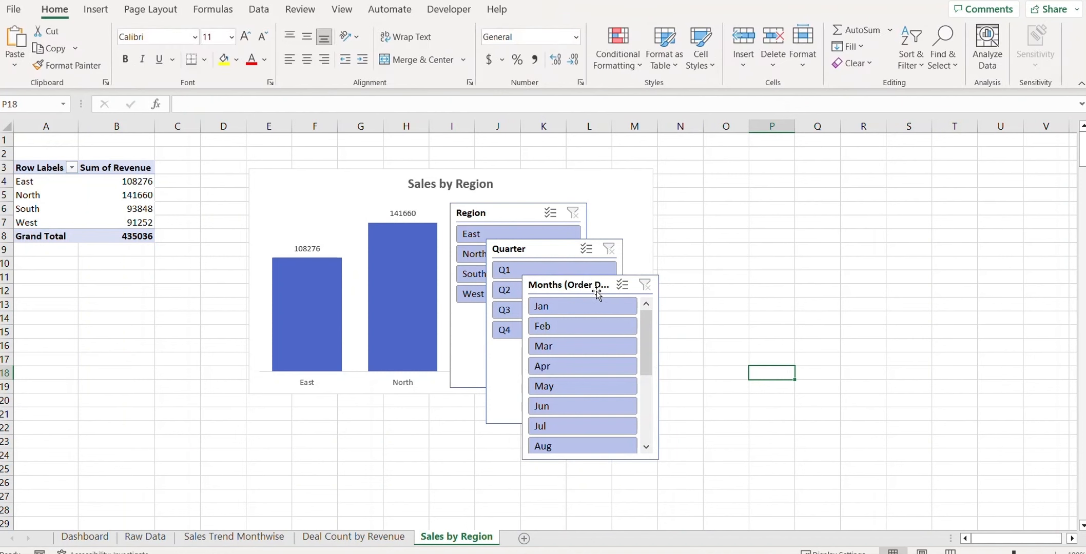
{"action": "left_click_drag", "start_coordinate": [547, 288], "coordinate": [93, 322]}
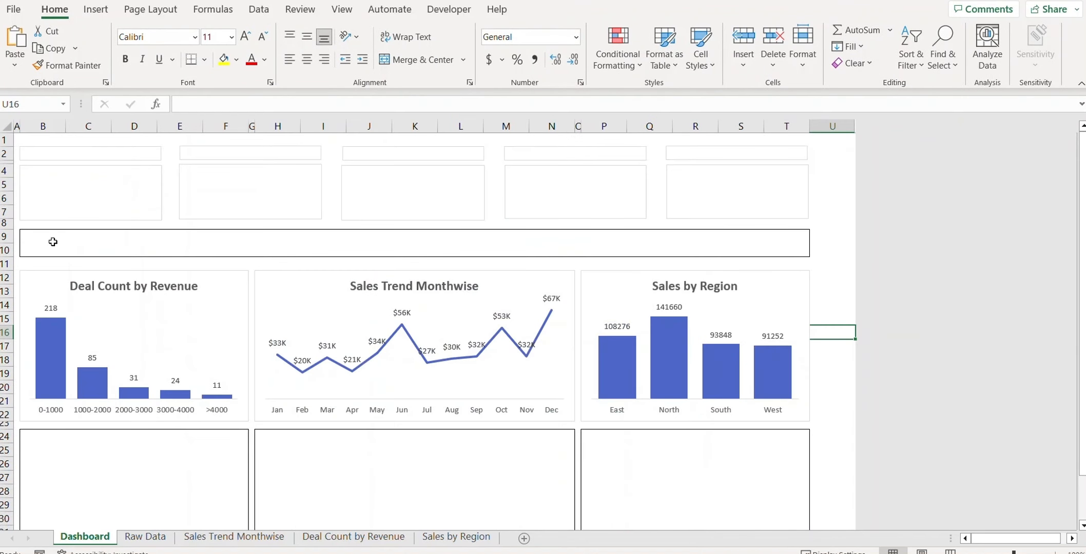
Step: Paste the Months slicer onto the Dashboard and turn off its header
{"action": "key", "text": "ctrl+v"}
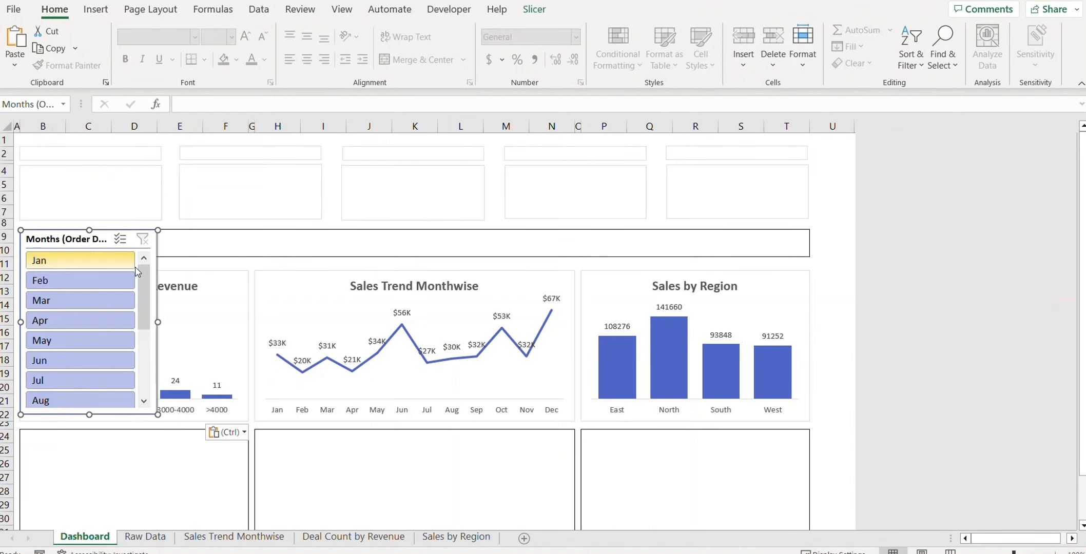
{"action": "right_click", "coordinate": [61, 241]}
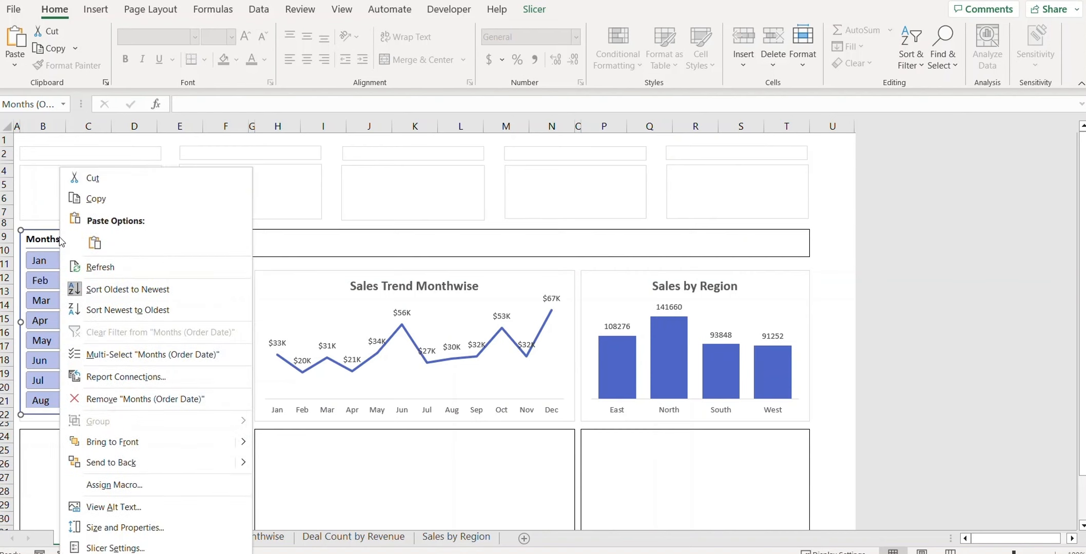
{"action": "left_click", "coordinate": [116, 547]}
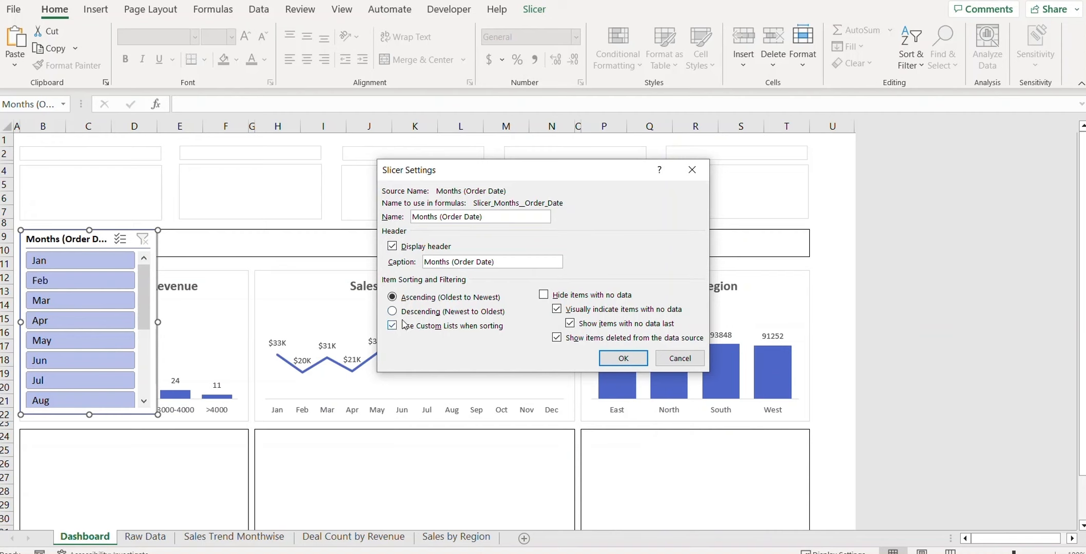
{"action": "left_click", "coordinate": [394, 247]}
{"action": "left_click", "coordinate": [636, 359]}
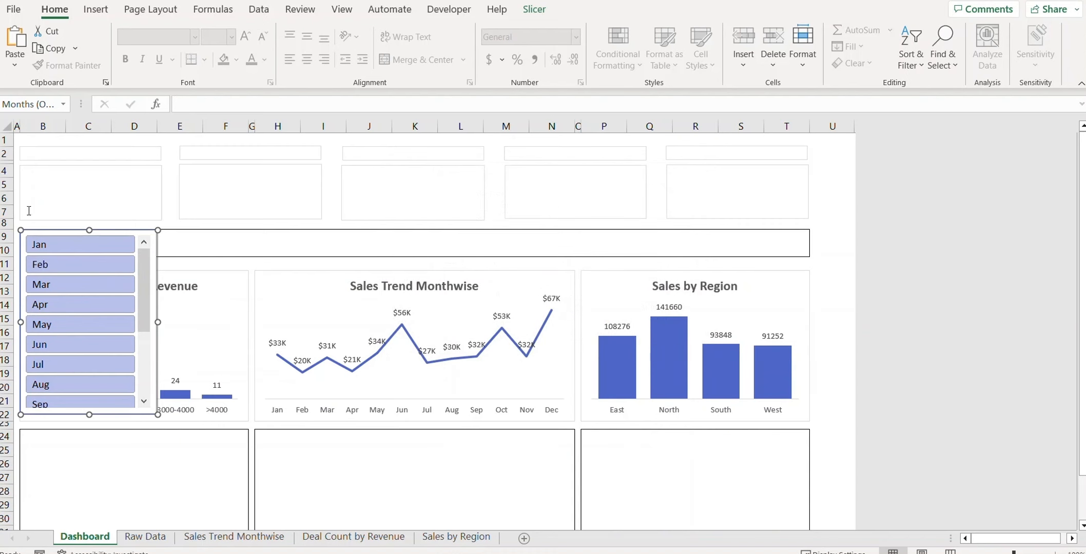
Step: Lay the Months slicer's buttons out in 12 columns
{"action": "left_click", "coordinate": [535, 9]}
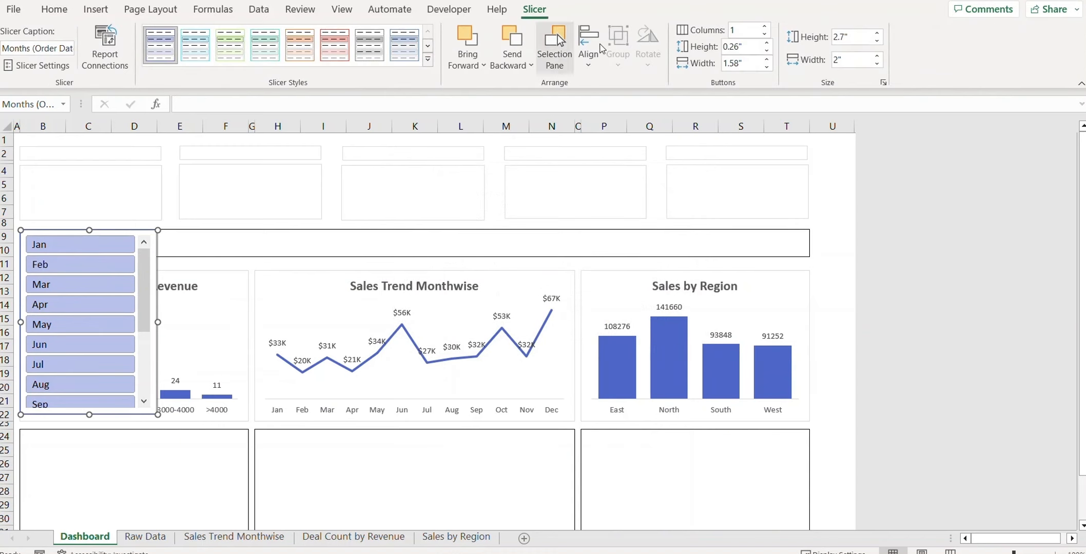
{"action": "left_click", "coordinate": [765, 28]}
{"action": "left_click", "coordinate": [765, 28]}
{"action": "left_click", "coordinate": [765, 28]}
{"action": "left_click", "coordinate": [765, 29]}
{"action": "left_click", "coordinate": [765, 29]}
{"action": "left_click", "coordinate": [765, 28]}
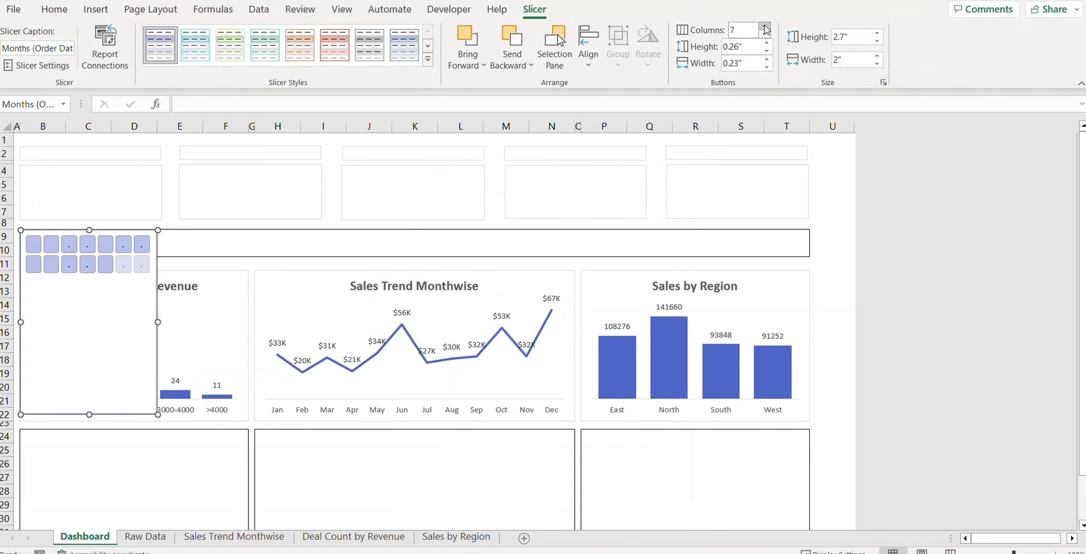
{"action": "left_click", "coordinate": [765, 28]}
{"action": "left_click", "coordinate": [765, 28]}
{"action": "left_click", "coordinate": [765, 28]}
{"action": "left_click", "coordinate": [765, 28]}
{"action": "left_click", "coordinate": [765, 28]}
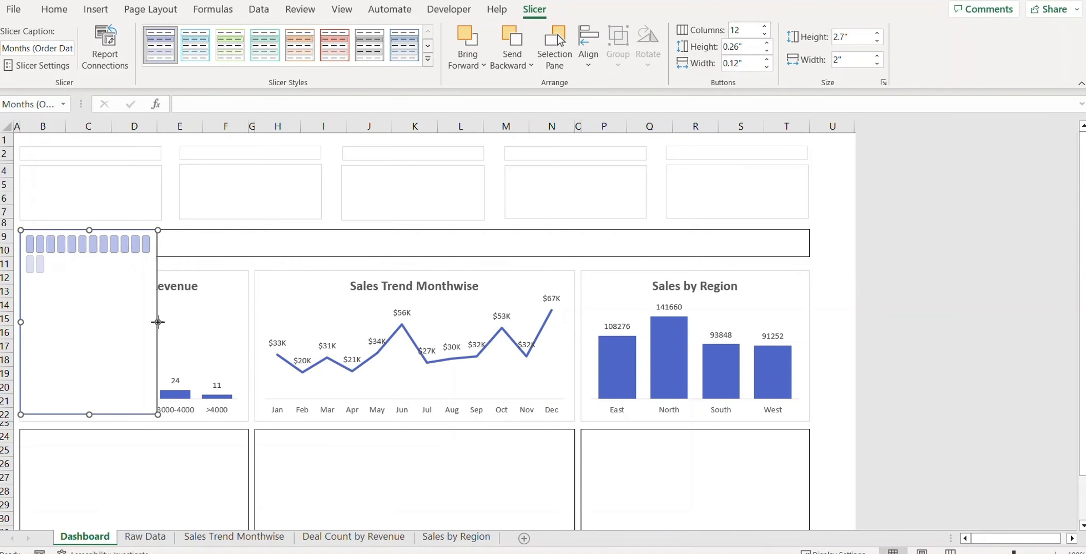
Step: Resize the Months slicer into a one-row Jan–Dec strip, then return to Sales by Region
{"action": "left_click_drag", "start_coordinate": [158, 322], "coordinate": [385, 253]}
{"action": "left_click_drag", "start_coordinate": [203, 416], "coordinate": [204, 263]}
{"action": "left_click_drag", "start_coordinate": [385, 247], "coordinate": [419, 245]}
{"action": "left_click_drag", "start_coordinate": [419, 247], "coordinate": [424, 245]}
{"action": "left_click_drag", "start_coordinate": [222, 264], "coordinate": [223, 257]}
{"action": "left_click_drag", "start_coordinate": [223, 257], "coordinate": [224, 271]}
{"action": "left_click_drag", "start_coordinate": [424, 252], "coordinate": [437, 251]}
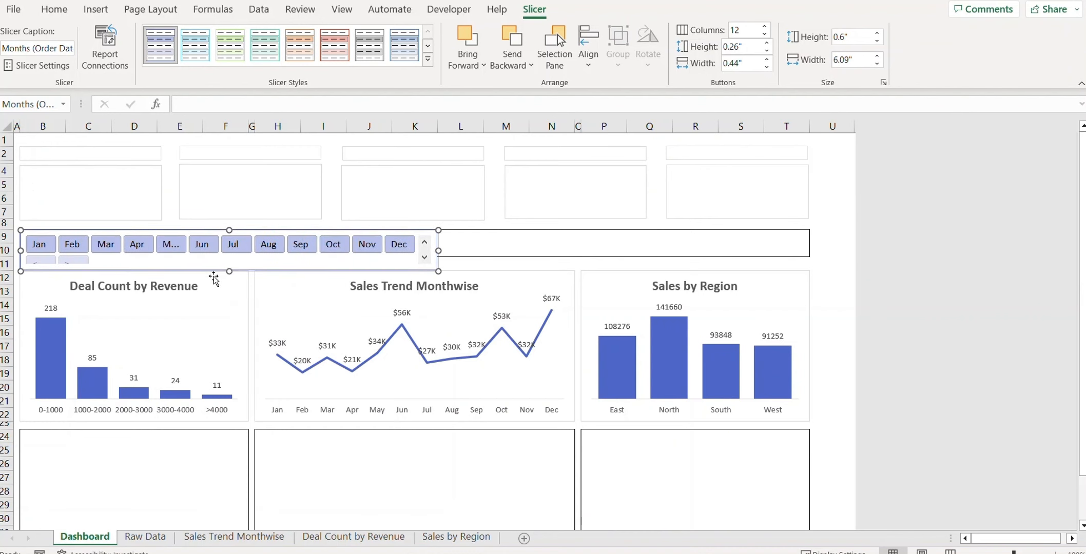
{"action": "left_click", "coordinate": [472, 541]}
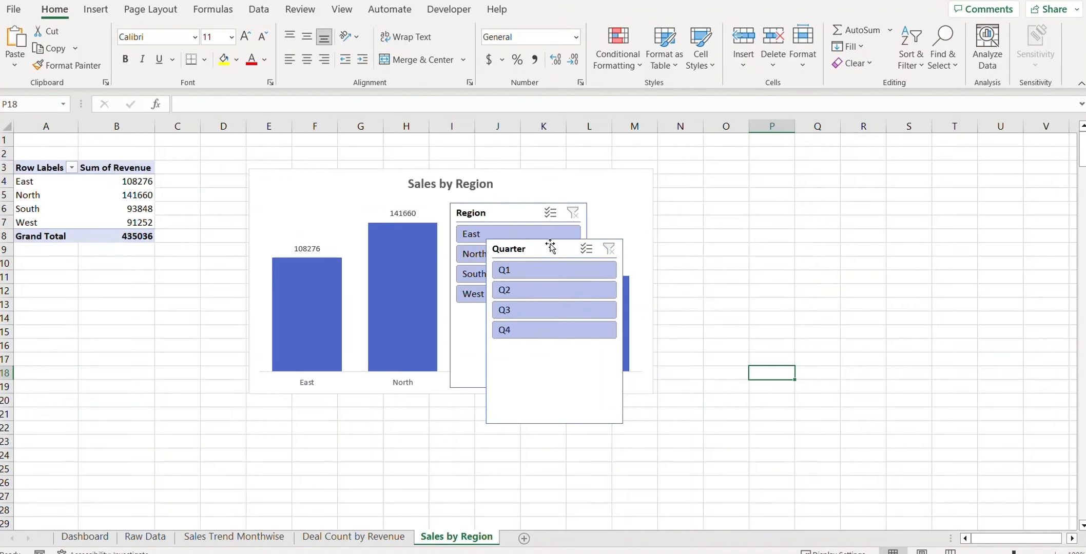
Step: Move the Quarter slicer aside, then cut the Region slicer and paste it at Dashboard cell L9
{"action": "left_click_drag", "start_coordinate": [550, 247], "coordinate": [742, 251]}
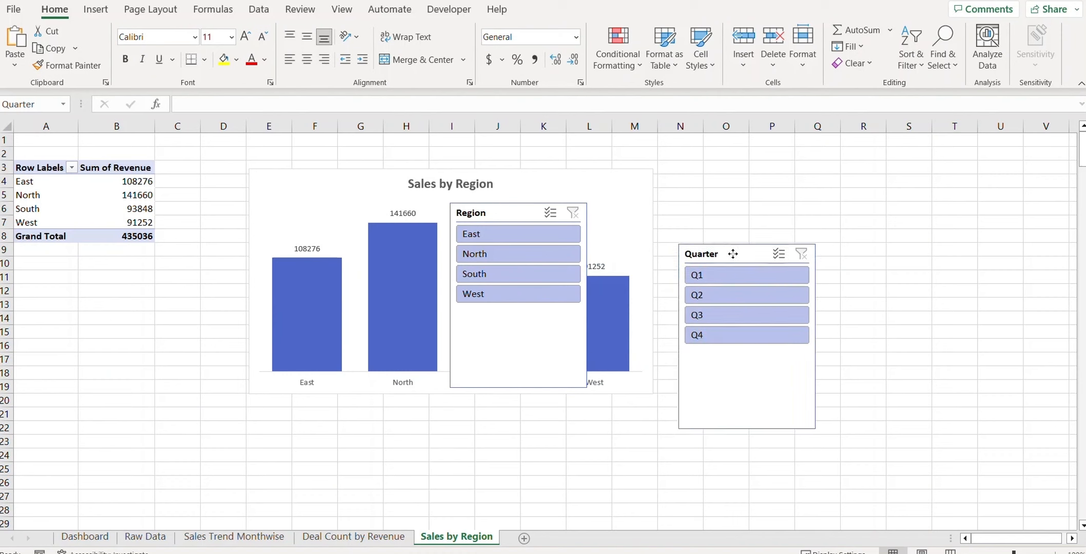
{"action": "left_click", "coordinate": [496, 213]}
{"action": "key", "text": "ctrl+x"}
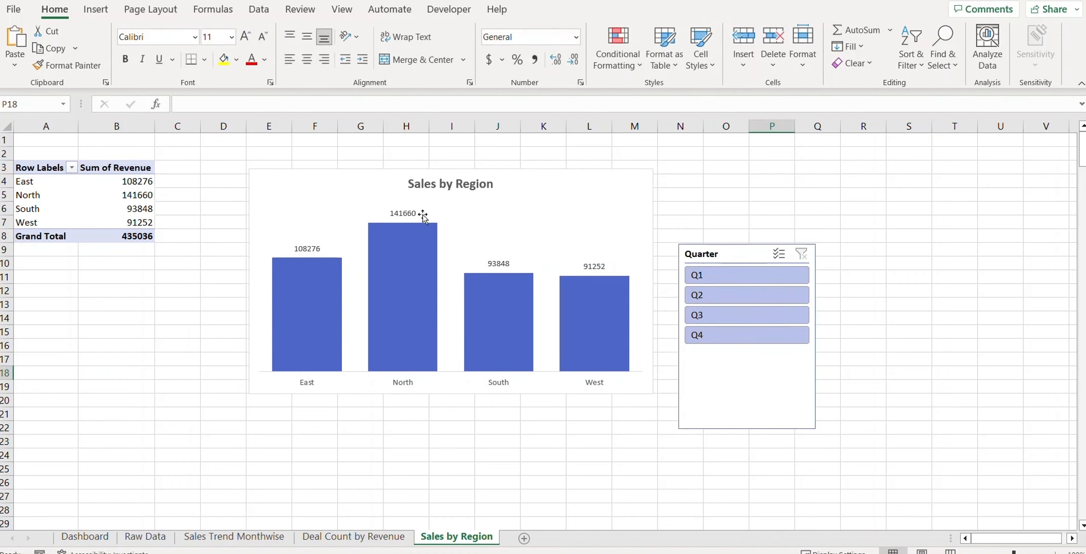
{"action": "left_click", "coordinate": [84, 536]}
{"action": "left_click", "coordinate": [468, 241]}
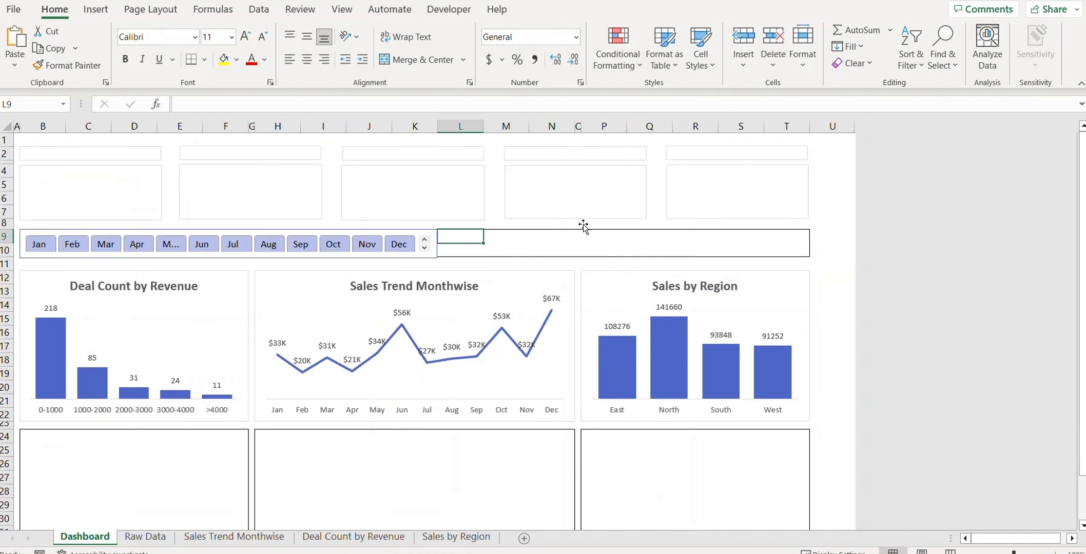
{"action": "key", "text": "ctrl+v"}
{"action": "right_click", "coordinate": [470, 240]}
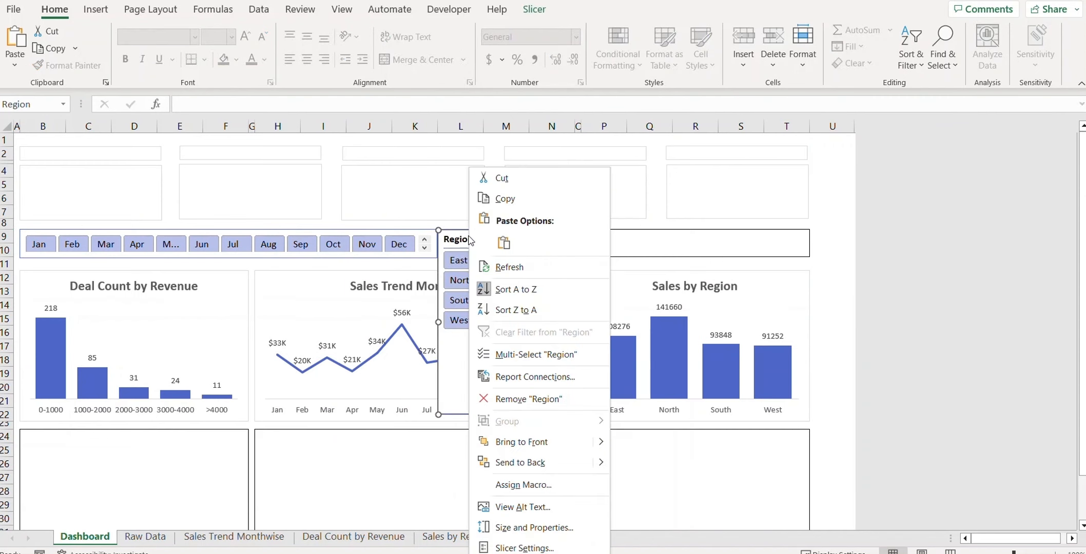
Step: Hide the Region slicer's header and set its buttons to 4 columns
{"action": "left_click", "coordinate": [523, 548]}
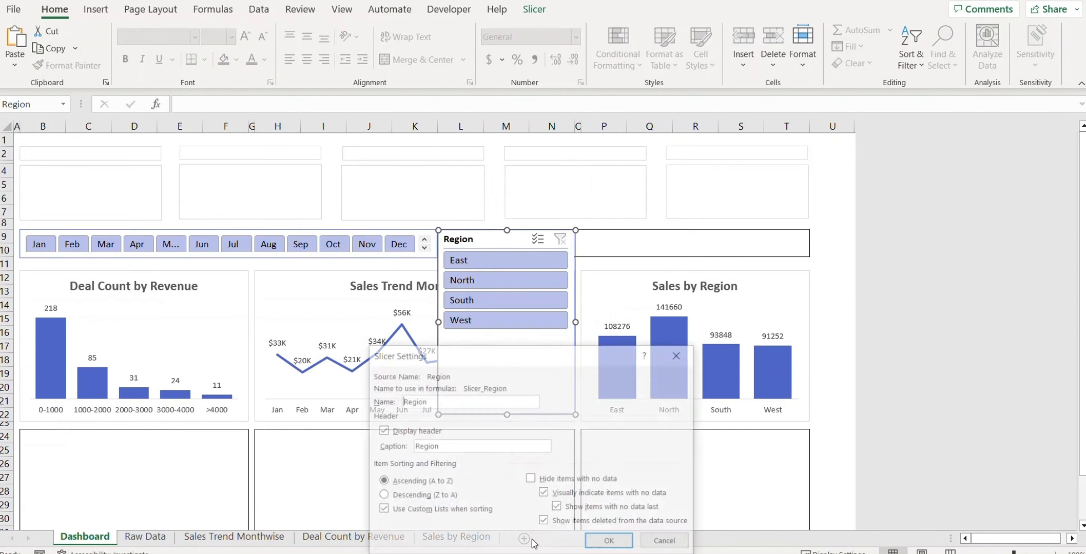
{"action": "left_click", "coordinate": [388, 432]}
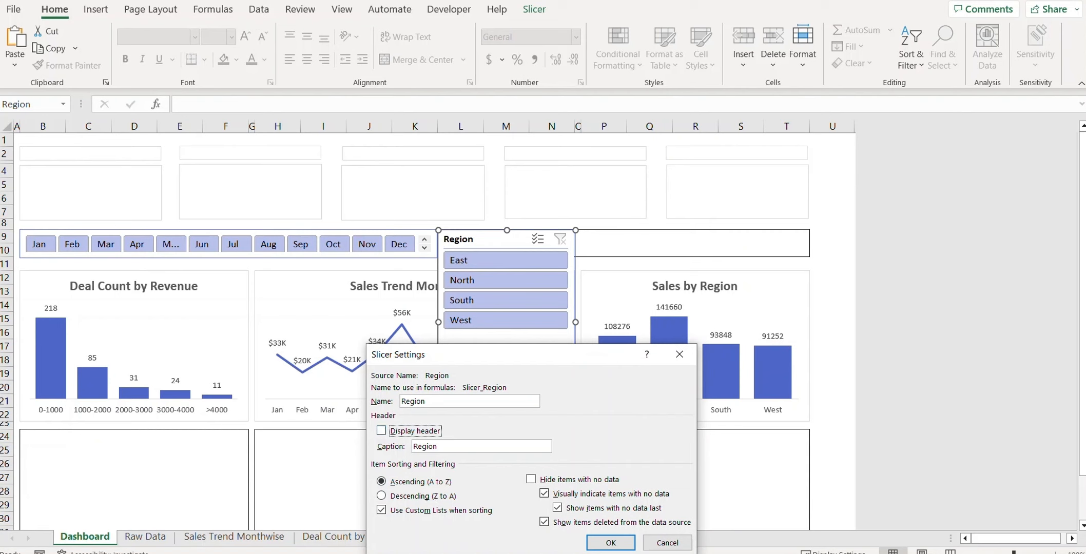
{"action": "left_click", "coordinate": [611, 543]}
{"action": "left_click", "coordinate": [534, 9]}
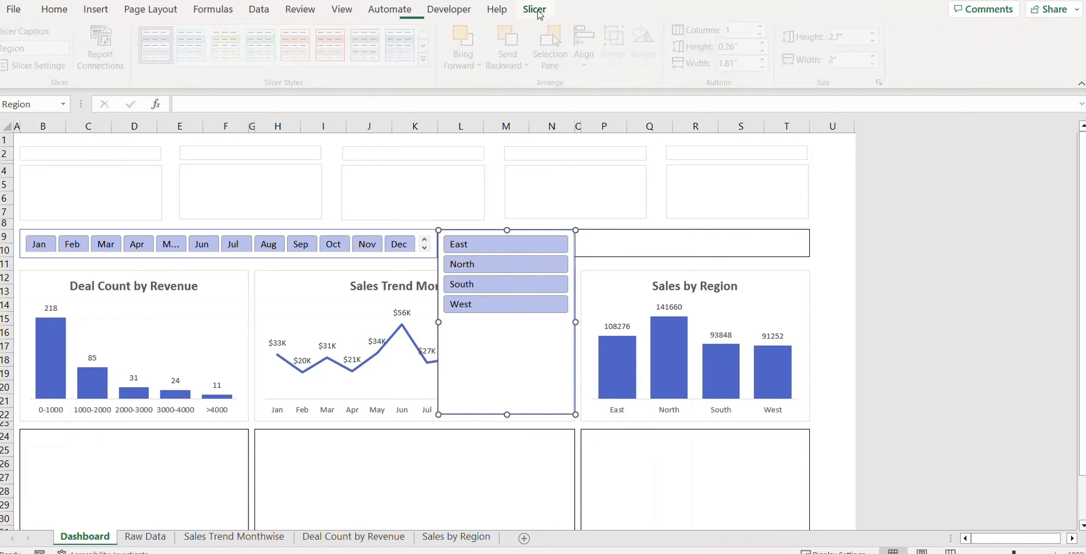
{"action": "left_click", "coordinate": [764, 27]}
{"action": "left_click", "coordinate": [765, 28]}
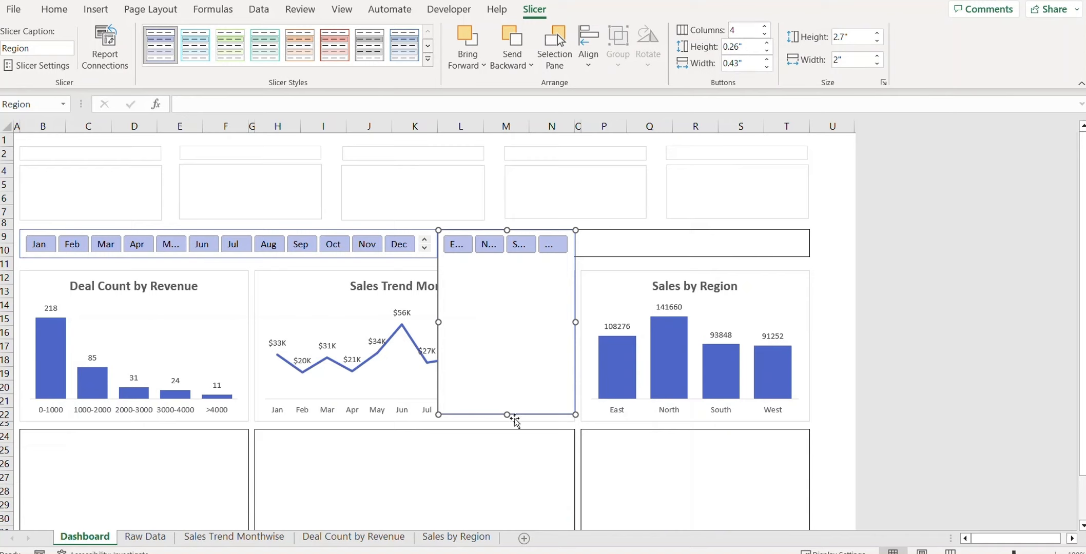
Step: Resize the Region slicer to one row and align it with the month strip
{"action": "left_click_drag", "start_coordinate": [507, 413], "coordinate": [507, 265]}
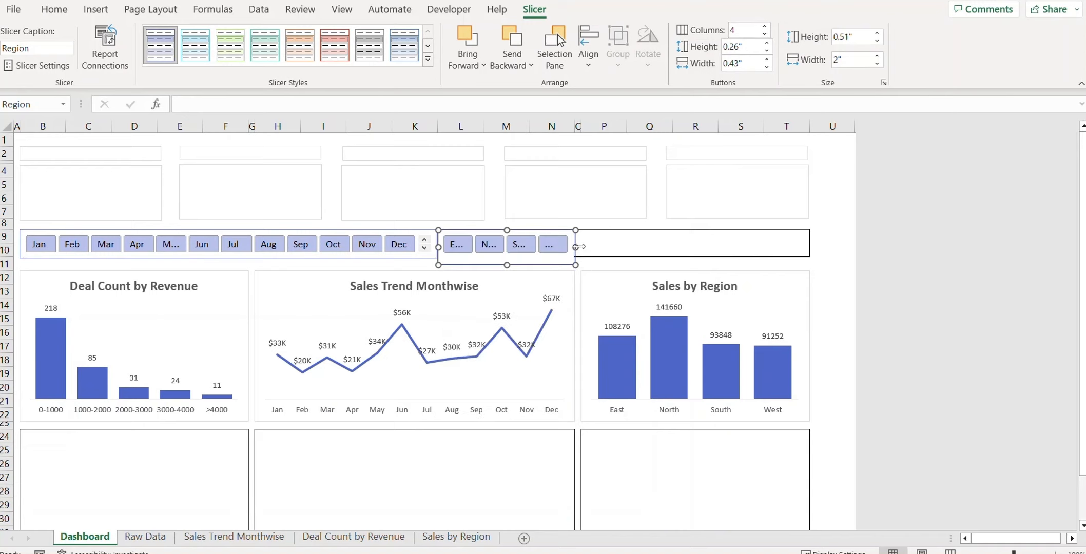
{"action": "left_click_drag", "start_coordinate": [577, 247], "coordinate": [634, 247]}
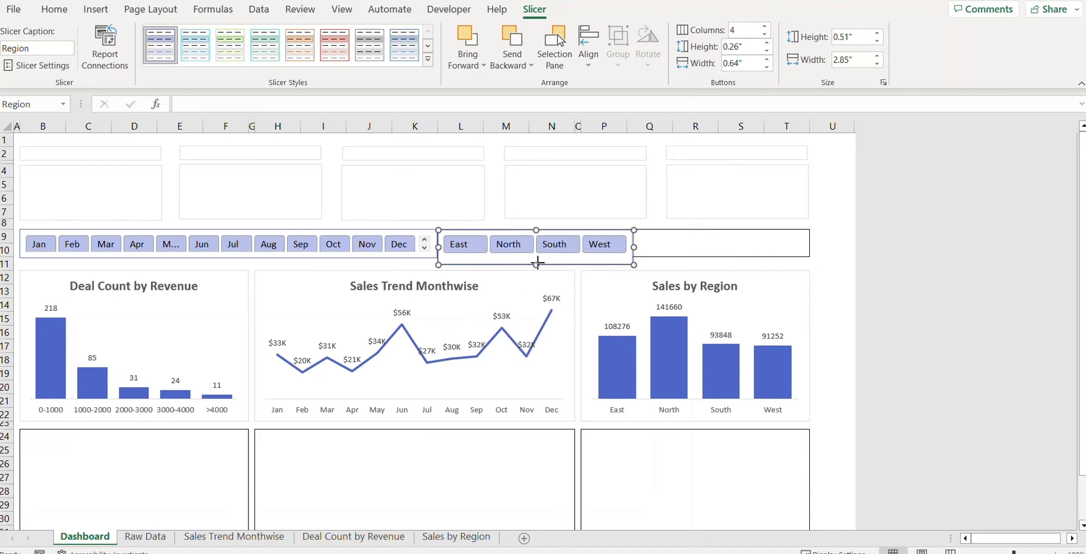
{"action": "left_click_drag", "start_coordinate": [537, 263], "coordinate": [541, 258]}
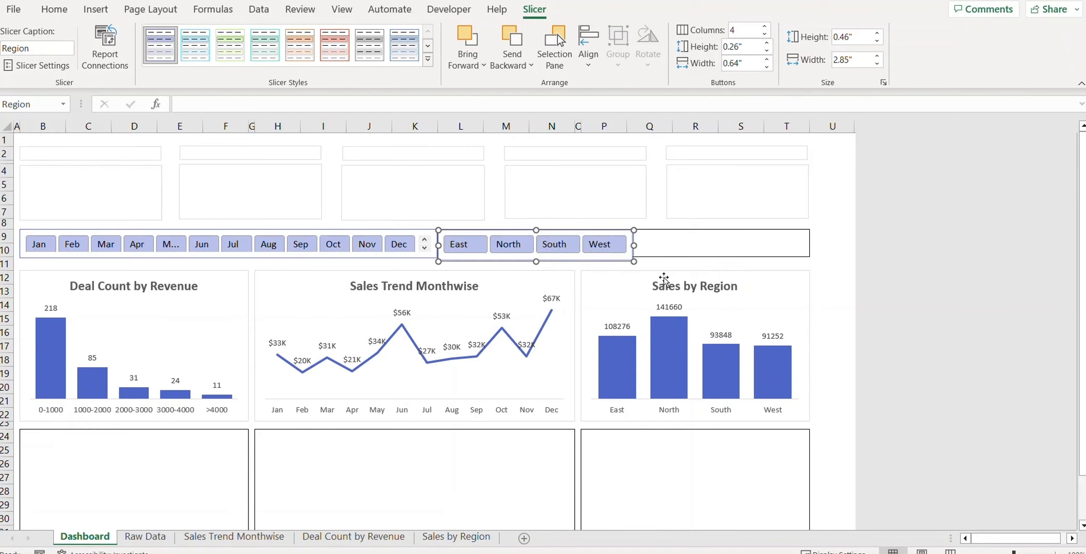
{"action": "left_click", "coordinate": [833, 288]}
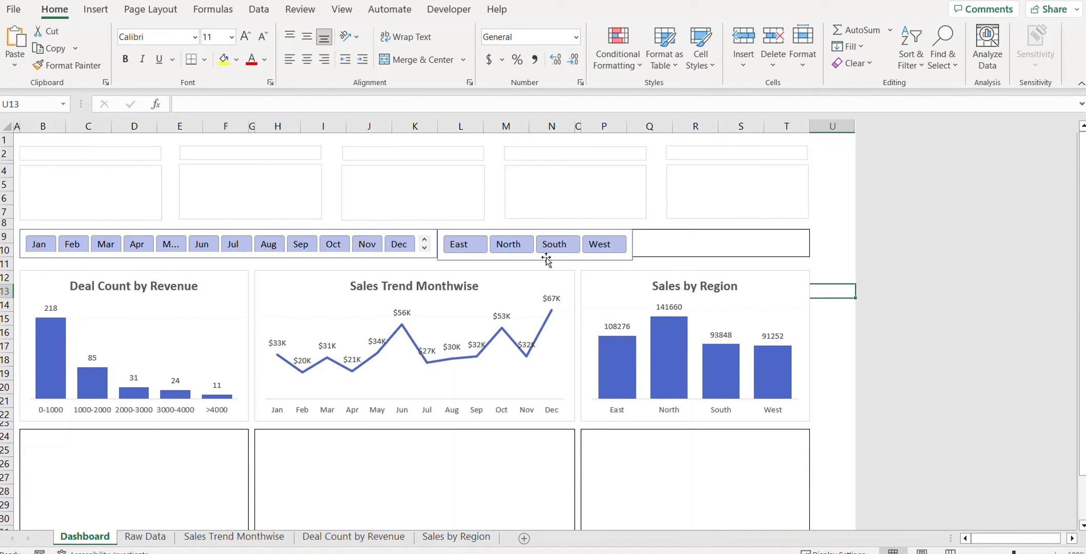
{"action": "left_click", "coordinate": [539, 231]}
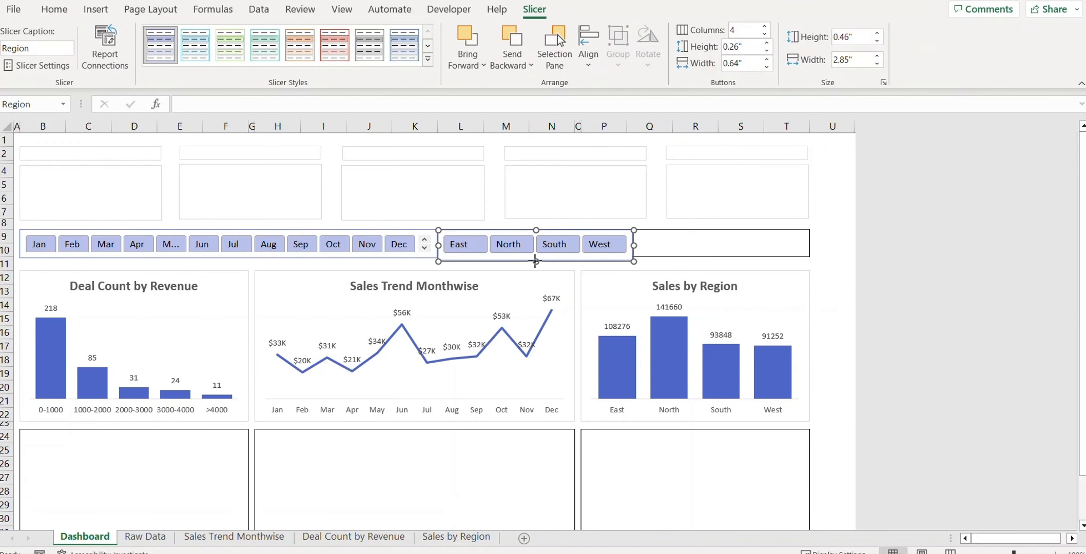
{"action": "left_click_drag", "start_coordinate": [534, 262], "coordinate": [535, 261]}
{"action": "left_click", "coordinate": [832, 290]}
{"action": "left_click", "coordinate": [488, 527]}
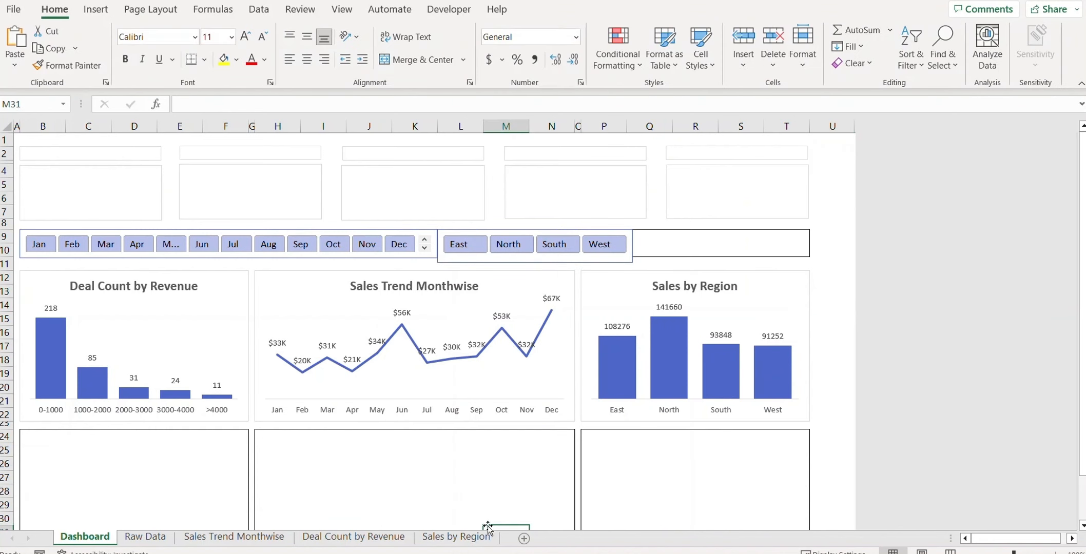
Step: Move the Quarter slicer from Sales by Region onto the Dashboard and remove its header
{"action": "left_click", "coordinate": [451, 537]}
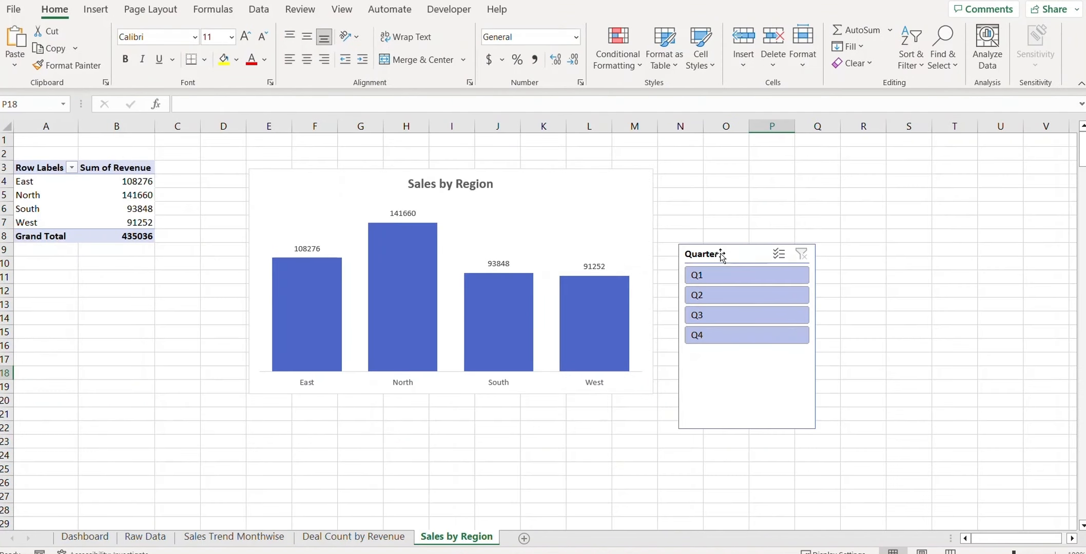
{"action": "left_click", "coordinate": [721, 257]}
{"action": "key", "text": "Delete"}
{"action": "left_click", "coordinate": [85, 538]}
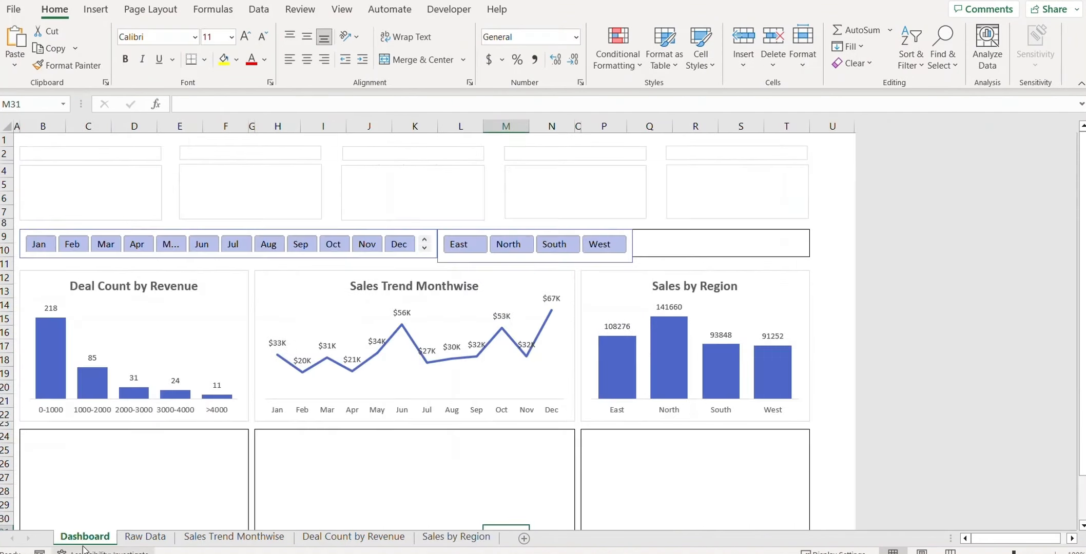
{"action": "left_click", "coordinate": [657, 251]}
{"action": "key", "text": "ctrl+v"}
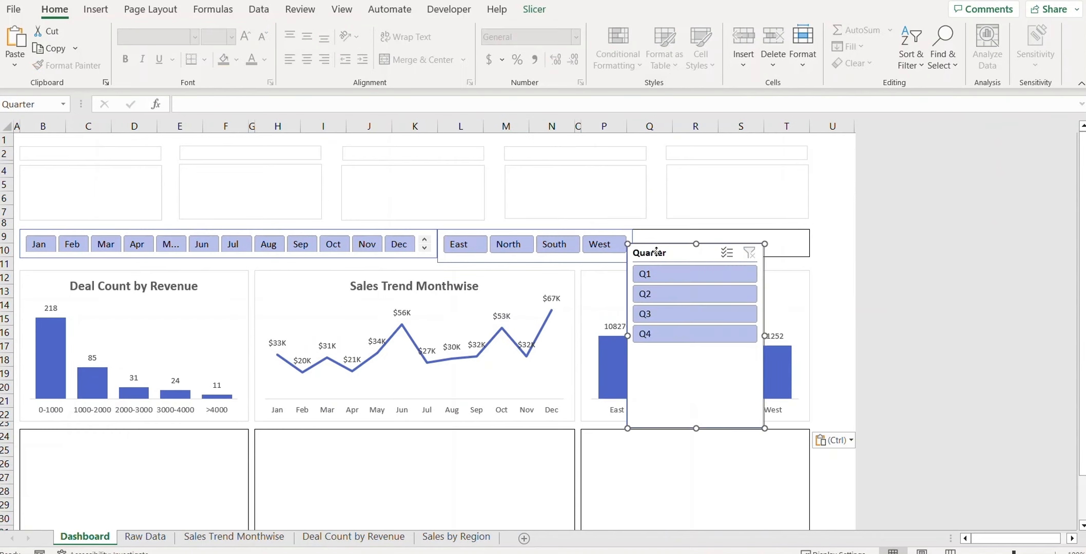
{"action": "right_click", "coordinate": [656, 251]}
{"action": "left_click", "coordinate": [709, 548]}
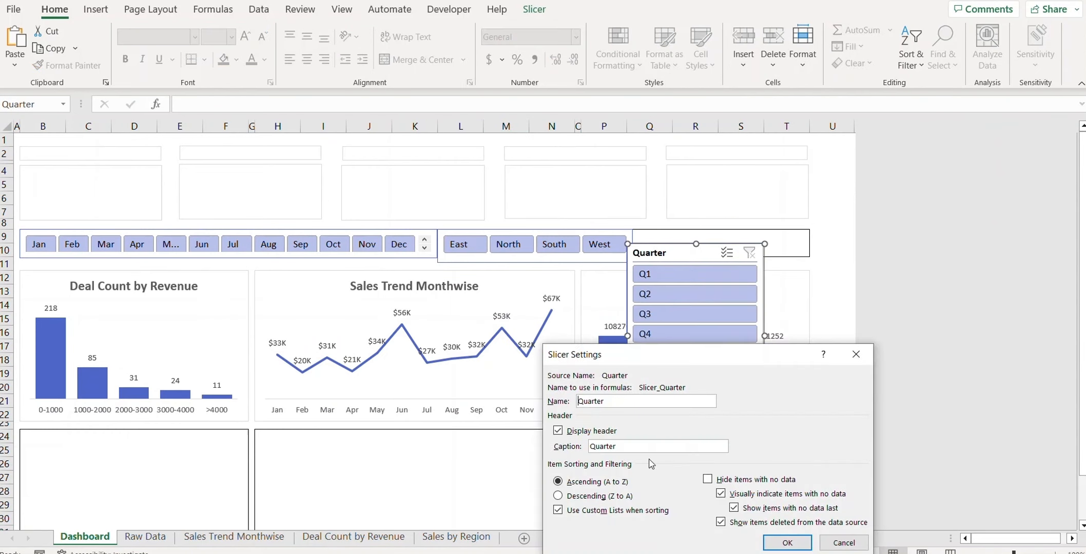
{"action": "left_click", "coordinate": [557, 430]}
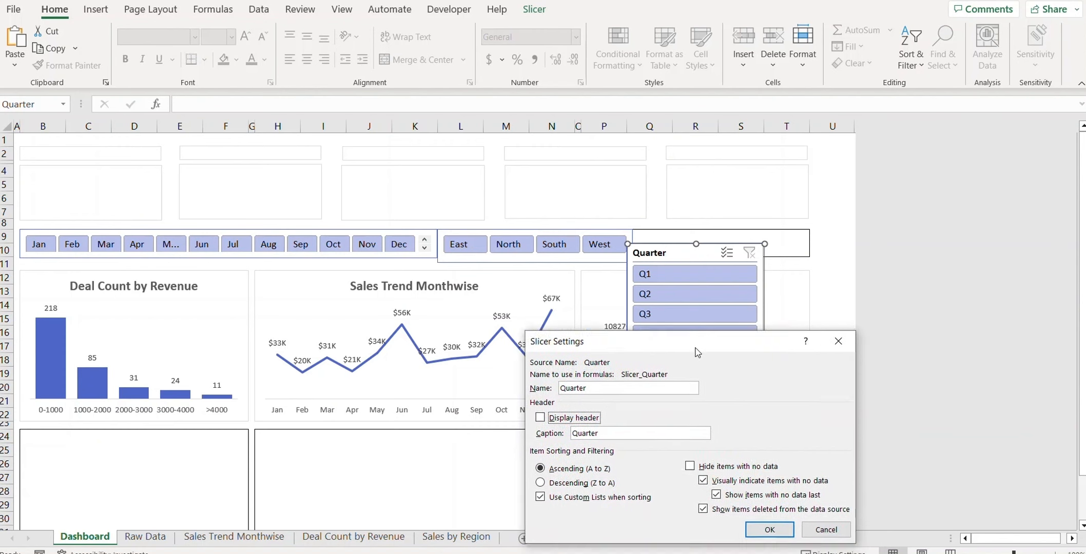
{"action": "left_click", "coordinate": [729, 478]}
Step: Set the Quarter slicer to 4 columns, 2.64 inches wide and one row tall
{"action": "left_click", "coordinate": [534, 9]}
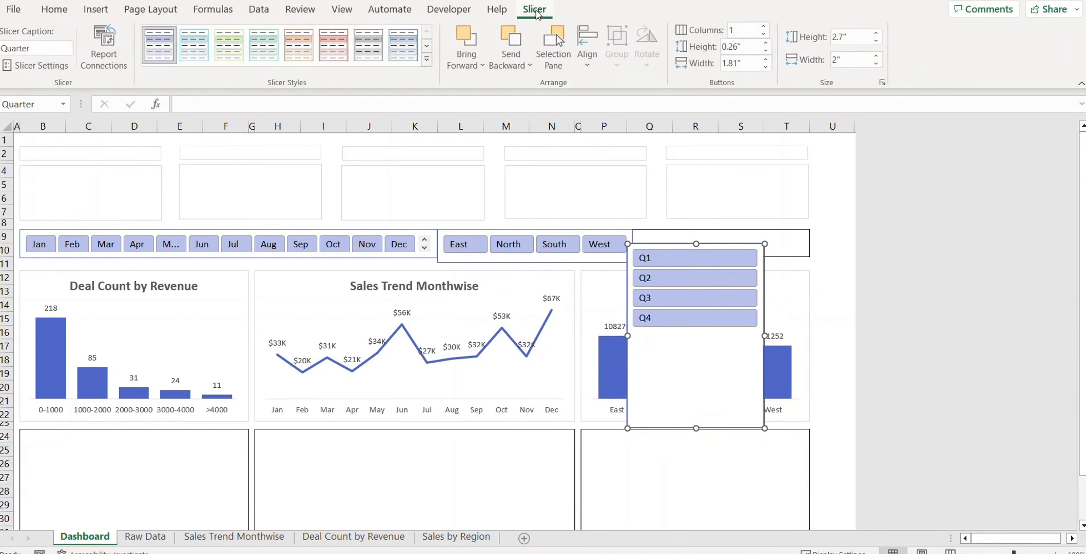
{"action": "left_click", "coordinate": [765, 30]}
{"action": "left_click", "coordinate": [765, 29]}
{"action": "left_click", "coordinate": [764, 28]}
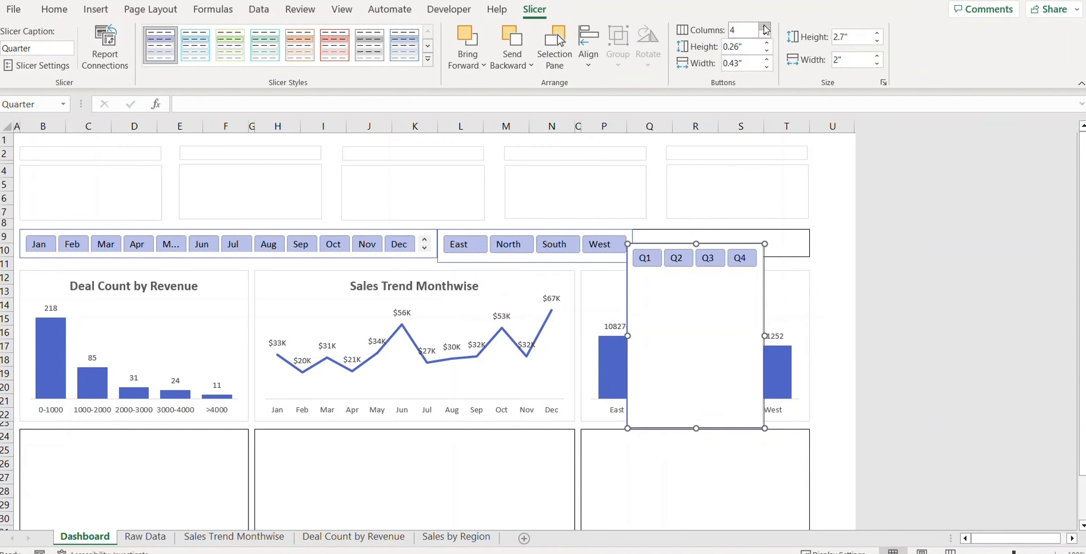
{"action": "left_click_drag", "start_coordinate": [765, 336], "coordinate": [808, 313]}
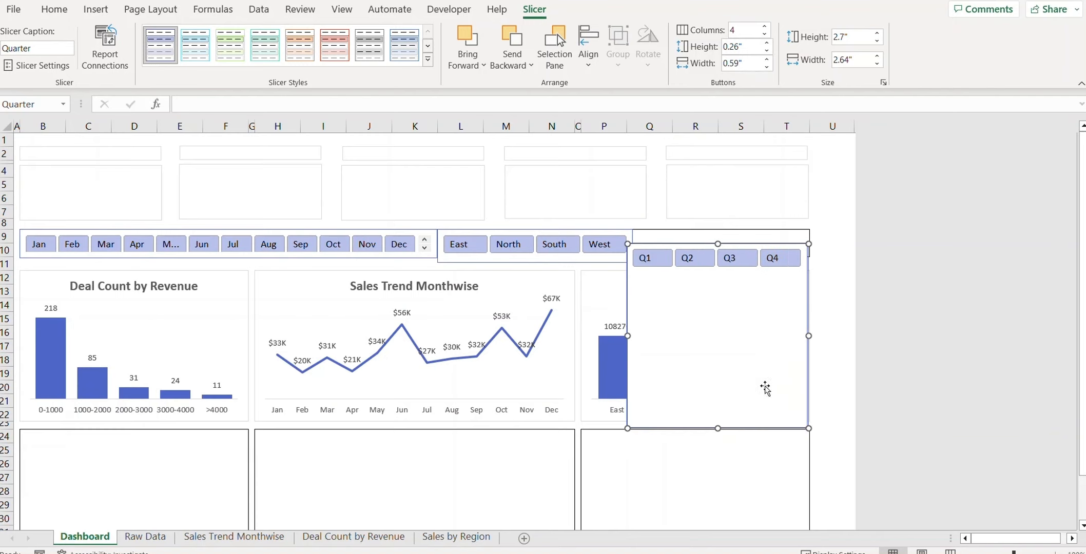
{"action": "left_click_drag", "start_coordinate": [708, 298], "coordinate": [702, 268]}
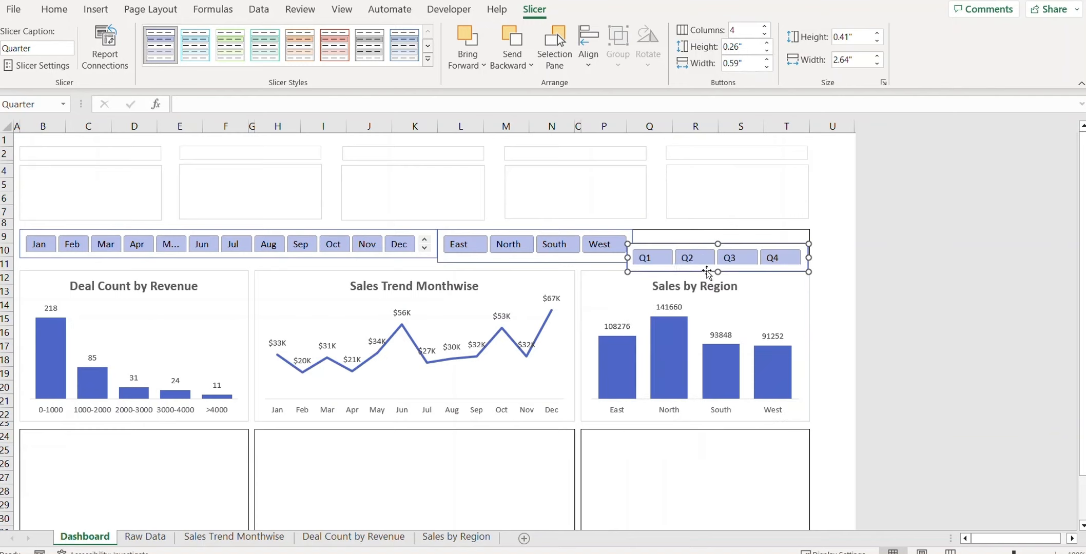
Step: Test the Q2 filter, undo it, and move the Quarter slicer beside Region
{"action": "left_click", "coordinate": [683, 250]}
{"action": "left_click", "coordinate": [687, 254]}
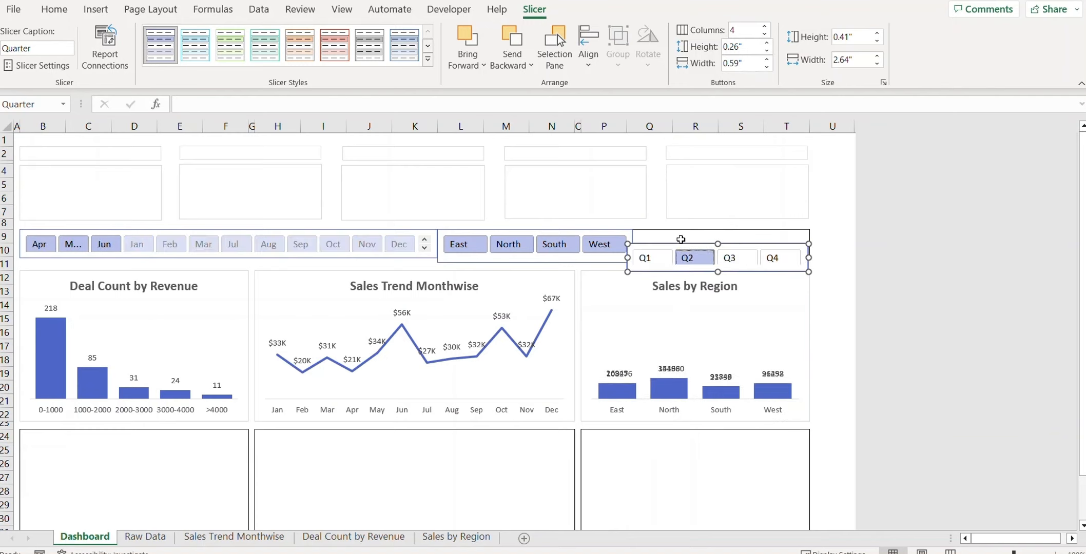
{"action": "key", "text": "ctrl+z"}
{"action": "key", "text": "ctrl+z"}
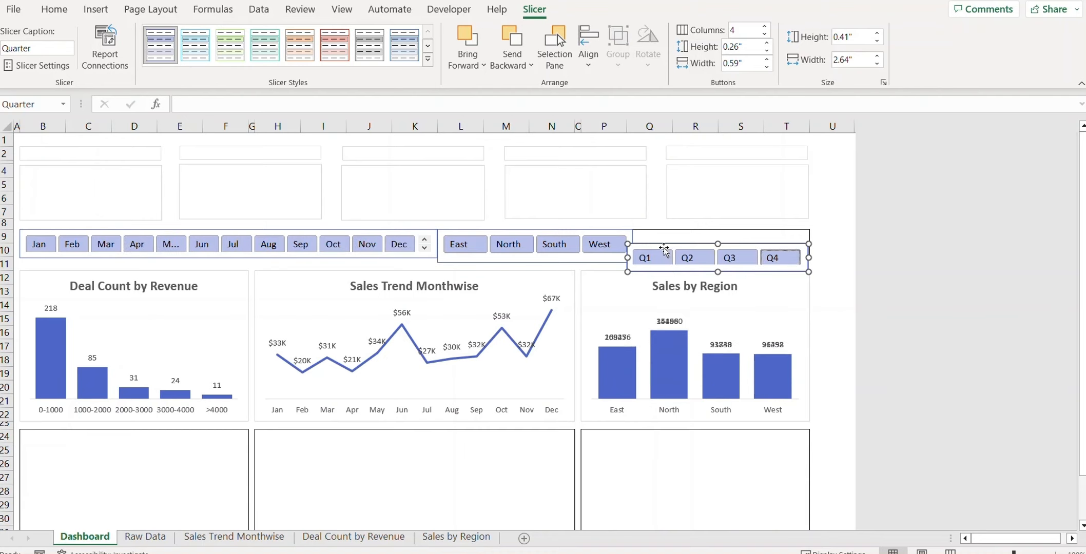
{"action": "left_click_drag", "start_coordinate": [663, 248], "coordinate": [668, 233]}
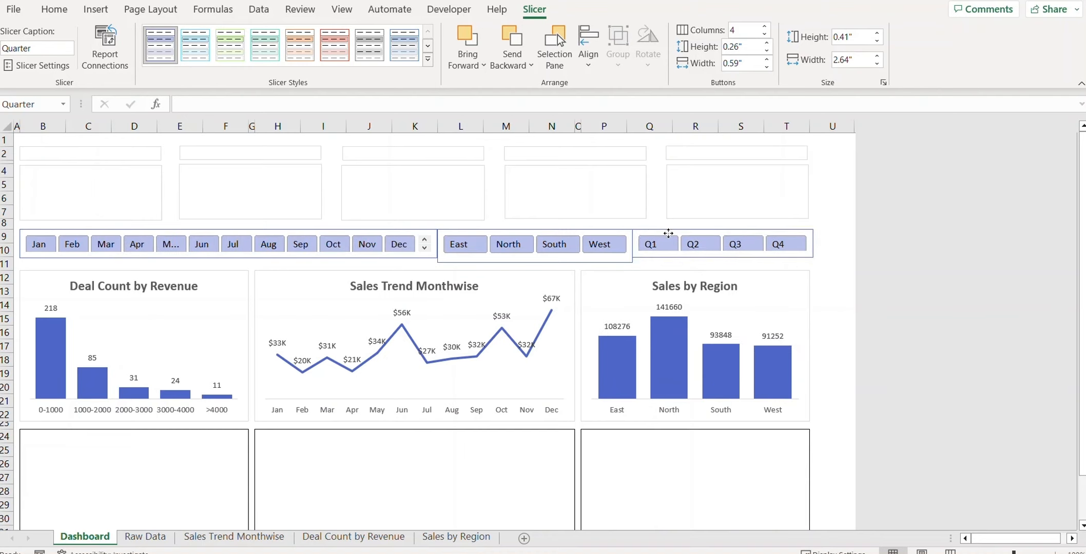
Step: Check the Region slicer's height and set the Months slicer to 0.49" tall
{"action": "left_click", "coordinate": [255, 232]}
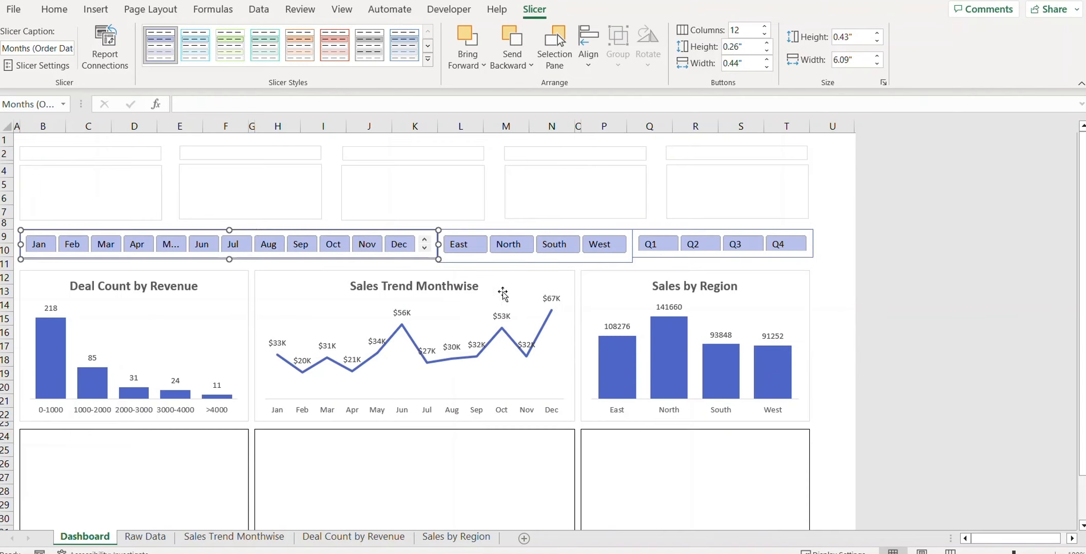
{"action": "left_click", "coordinate": [498, 232]}
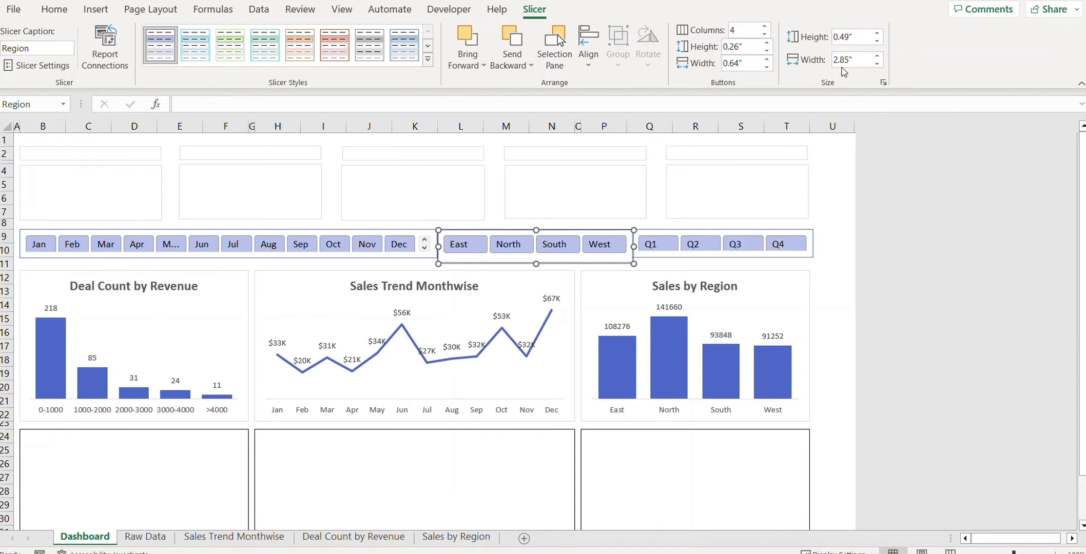
{"action": "left_click", "coordinate": [210, 231]}
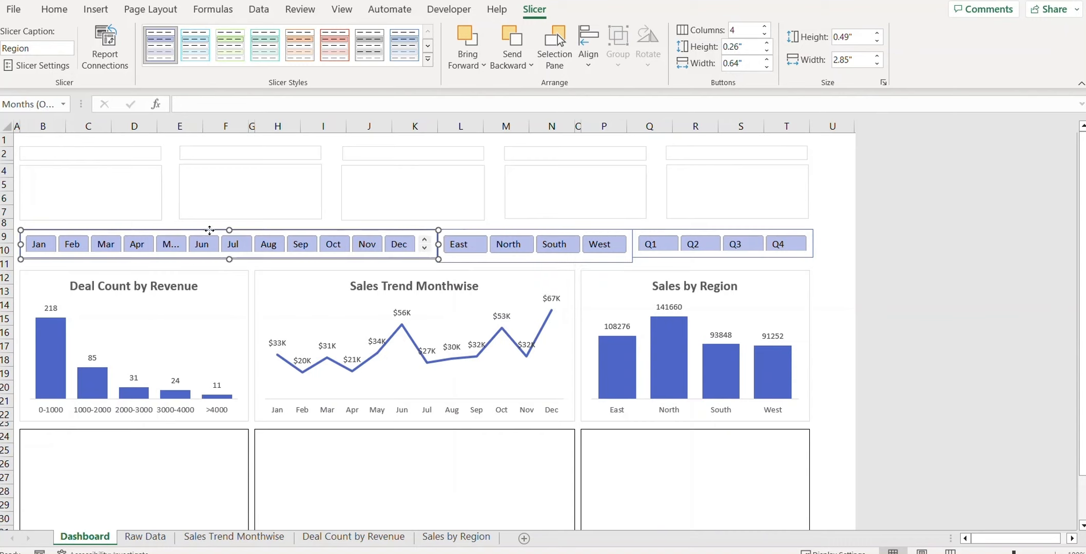
{"action": "left_click", "coordinate": [852, 37]}
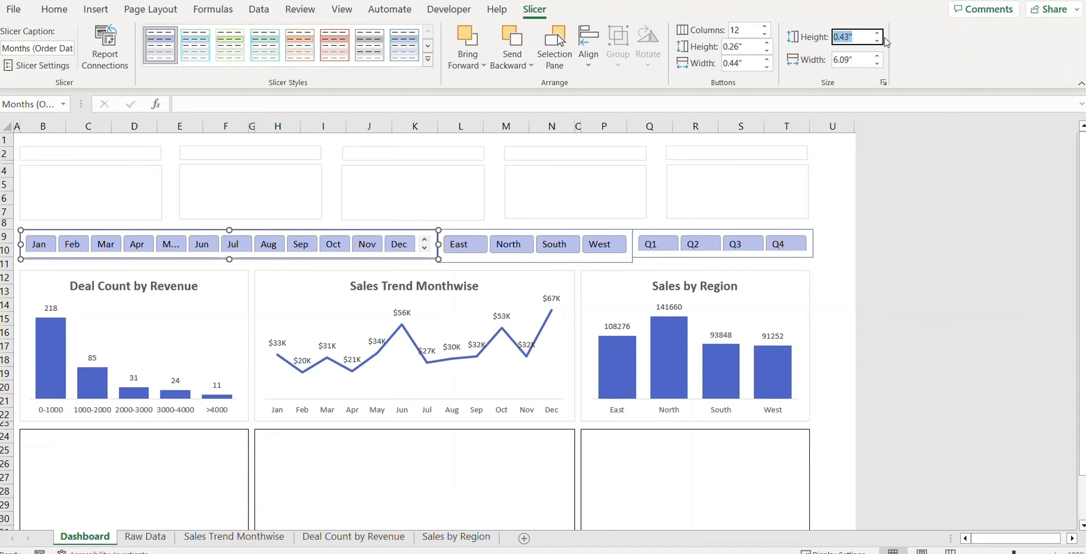
{"action": "left_click", "coordinate": [844, 37]}
{"action": "type", "text": "9"}
{"action": "key", "text": "Return"}
Step: Set the Quarter slicer's height to 0.49" and deselect it
{"action": "left_click", "coordinate": [663, 232]}
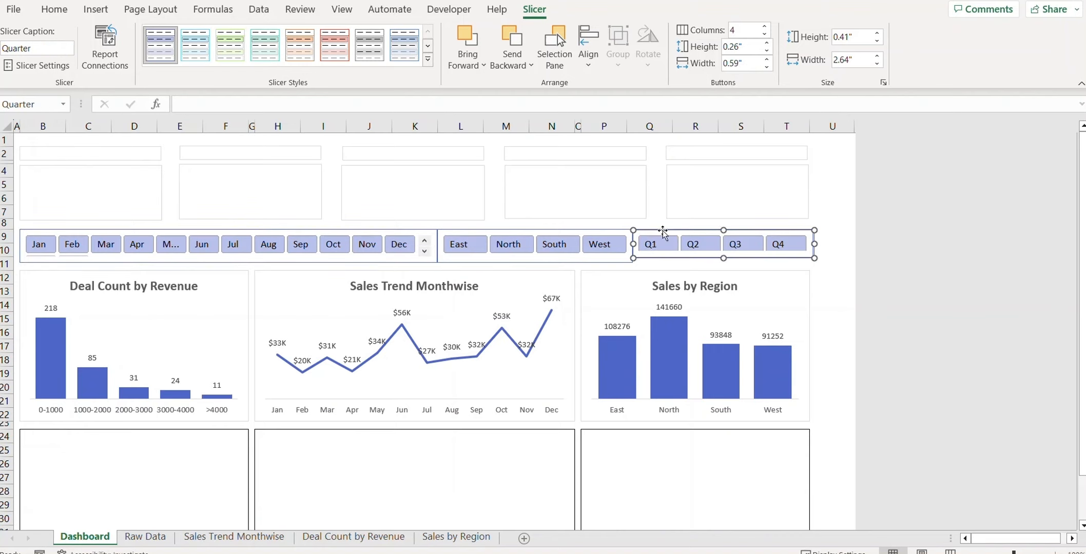
{"action": "left_click", "coordinate": [867, 37]}
{"action": "left_click", "coordinate": [873, 41]}
{"action": "type", "text": "9"}
{"action": "key", "text": "Return"}
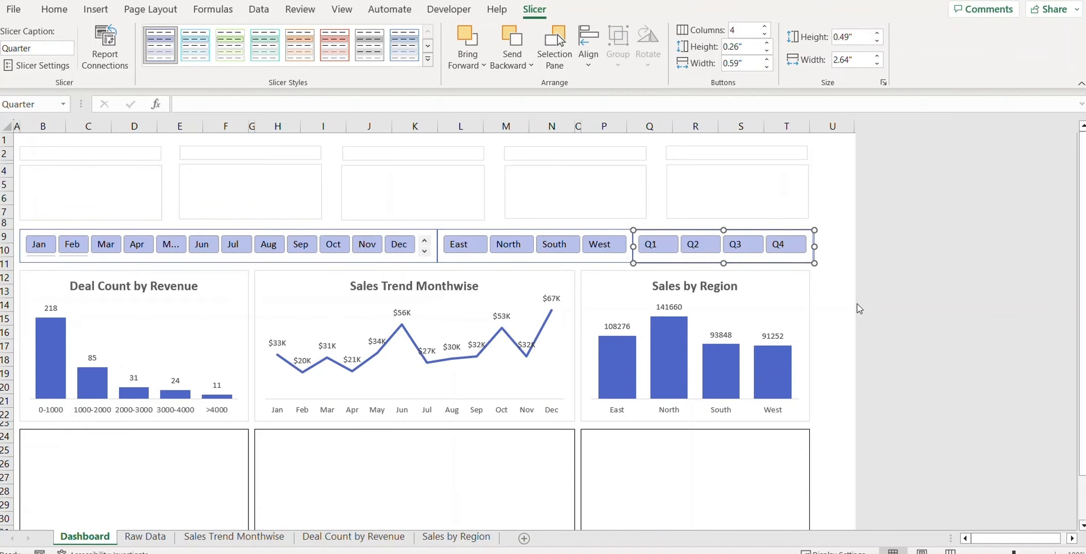
{"action": "left_click", "coordinate": [831, 294]}
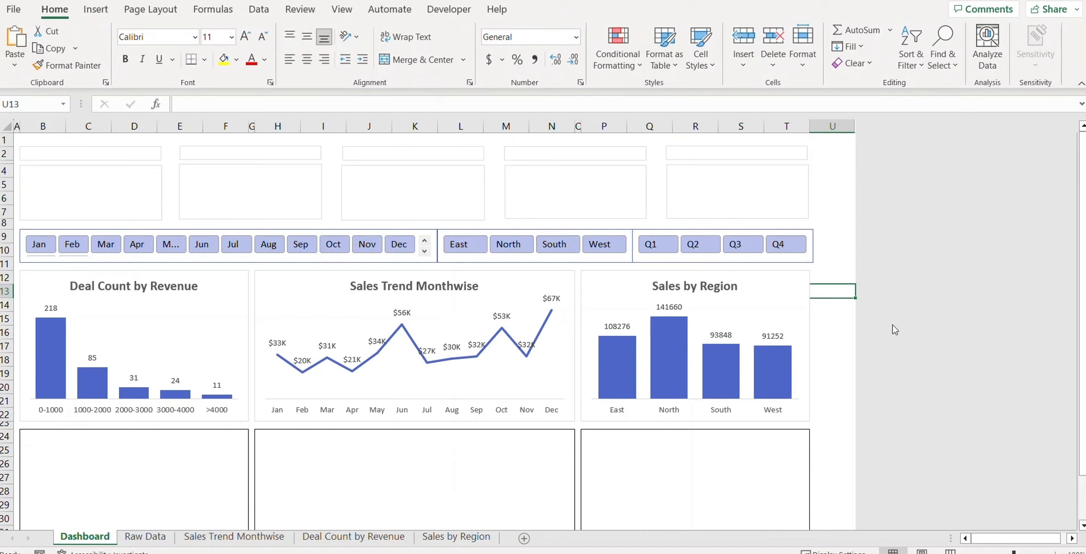
{"action": "left_click", "coordinate": [829, 357]}
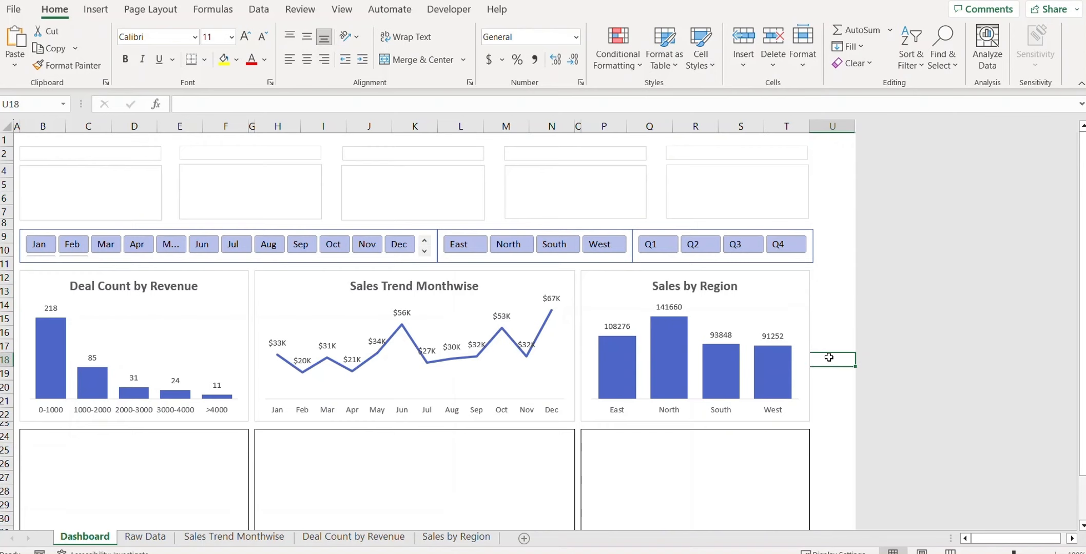
Step: Connect the Months slicer to Deal Count by Revenue and Sales Trend Monthwise
{"action": "right_click", "coordinate": [72, 231]}
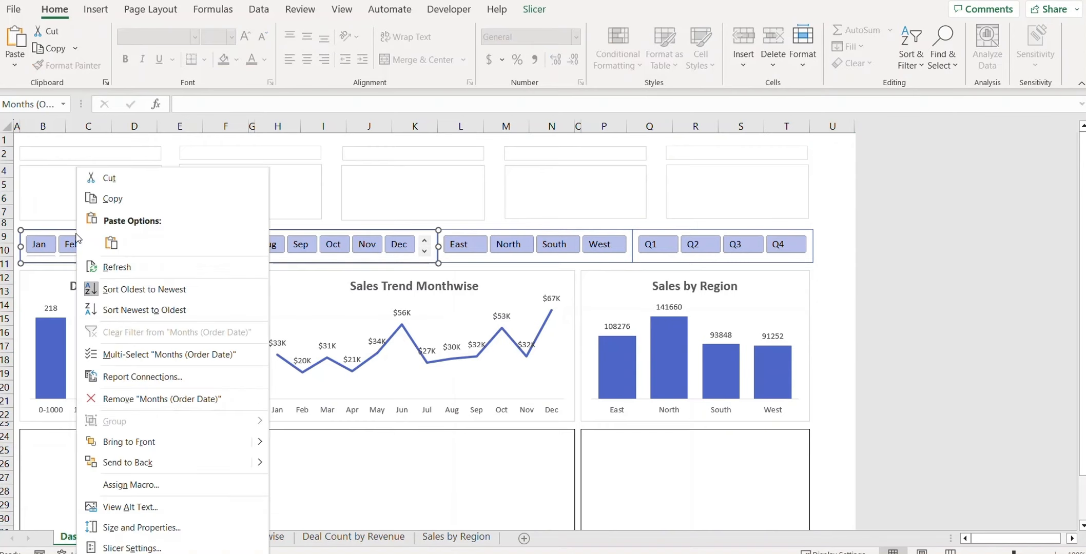
{"action": "left_click", "coordinate": [143, 376]}
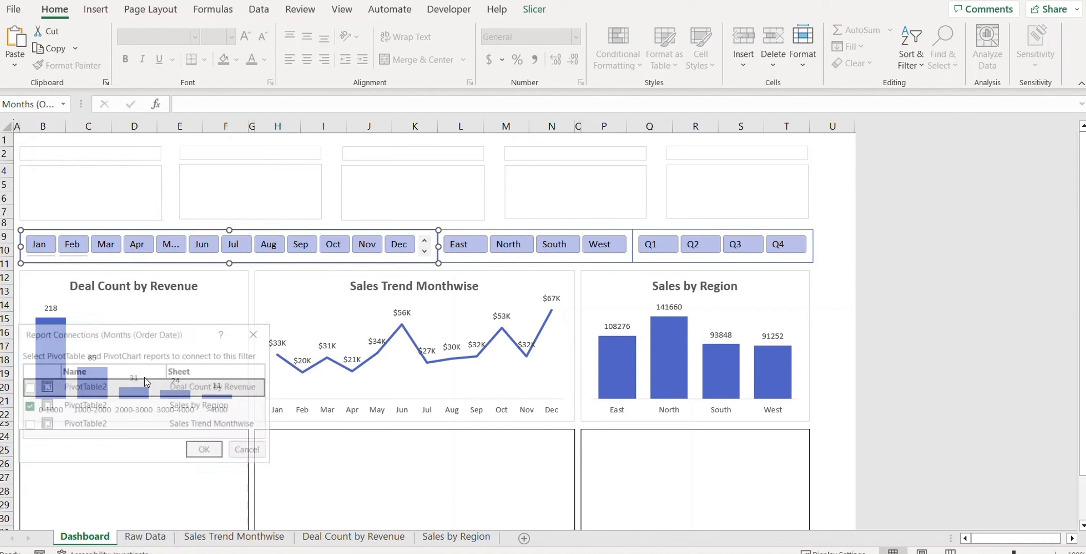
{"action": "left_click_drag", "start_coordinate": [168, 333], "coordinate": [223, 248]}
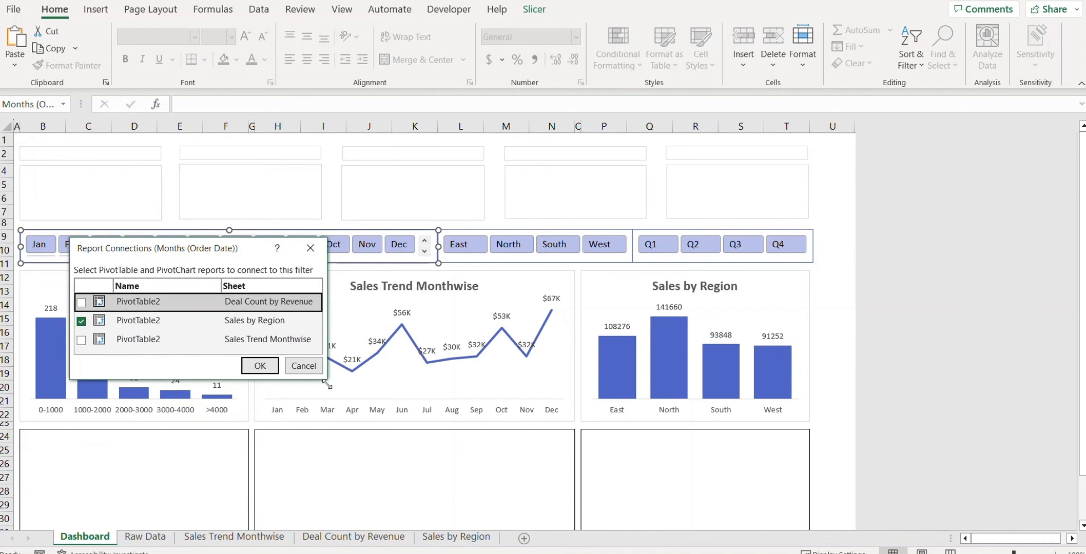
{"action": "left_click", "coordinate": [81, 303]}
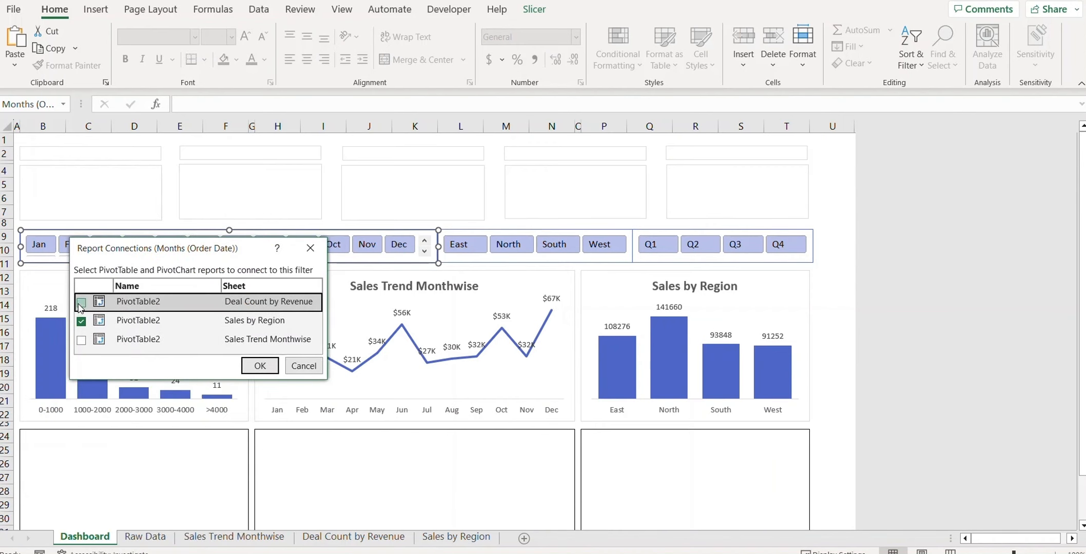
{"action": "left_click", "coordinate": [81, 340]}
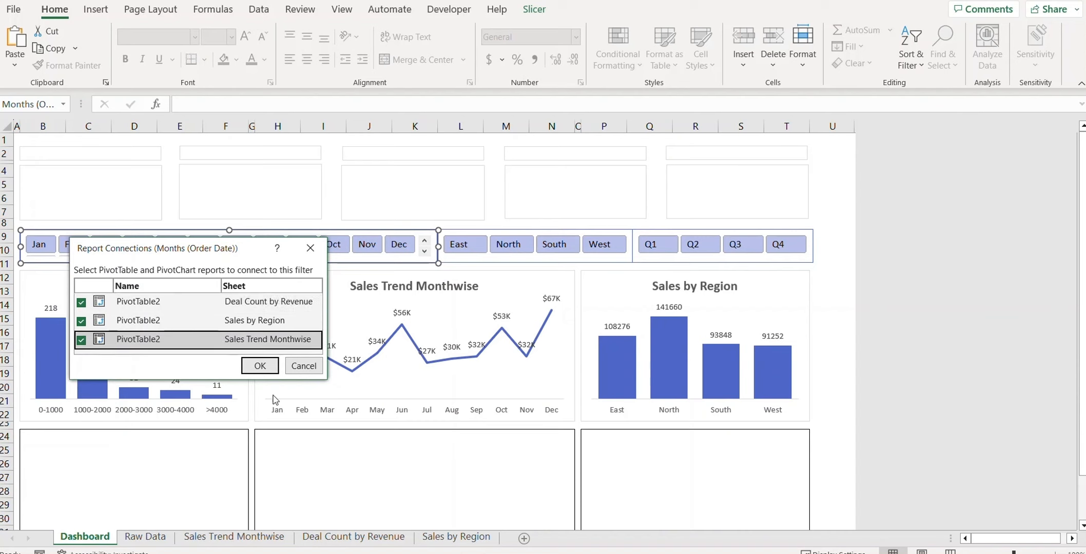
{"action": "left_click", "coordinate": [264, 365]}
Step: Connect the Region slicer to Deal Count by Revenue and Sales Trend Monthwise
{"action": "right_click", "coordinate": [470, 232]}
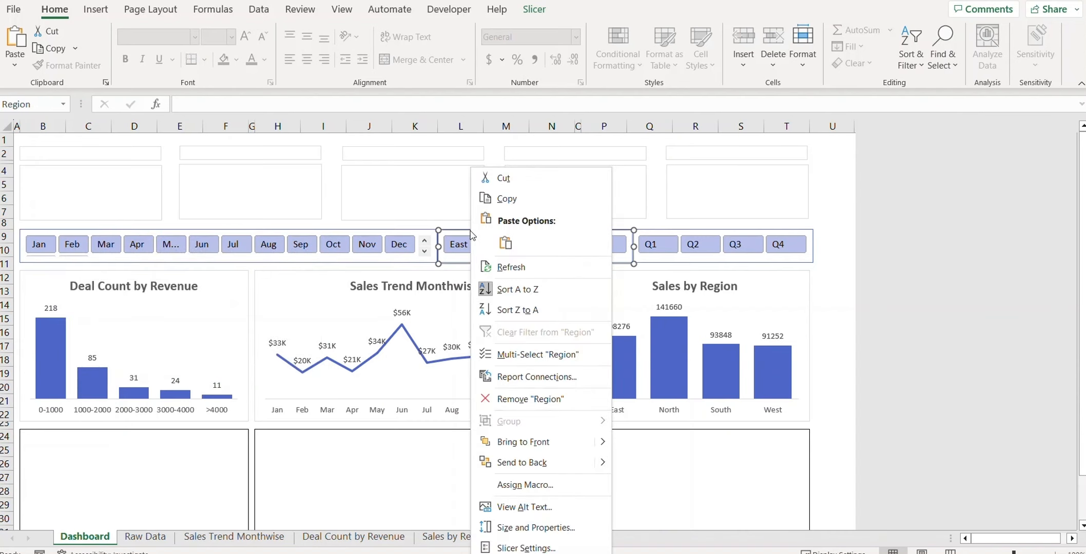
{"action": "left_click", "coordinate": [519, 377]}
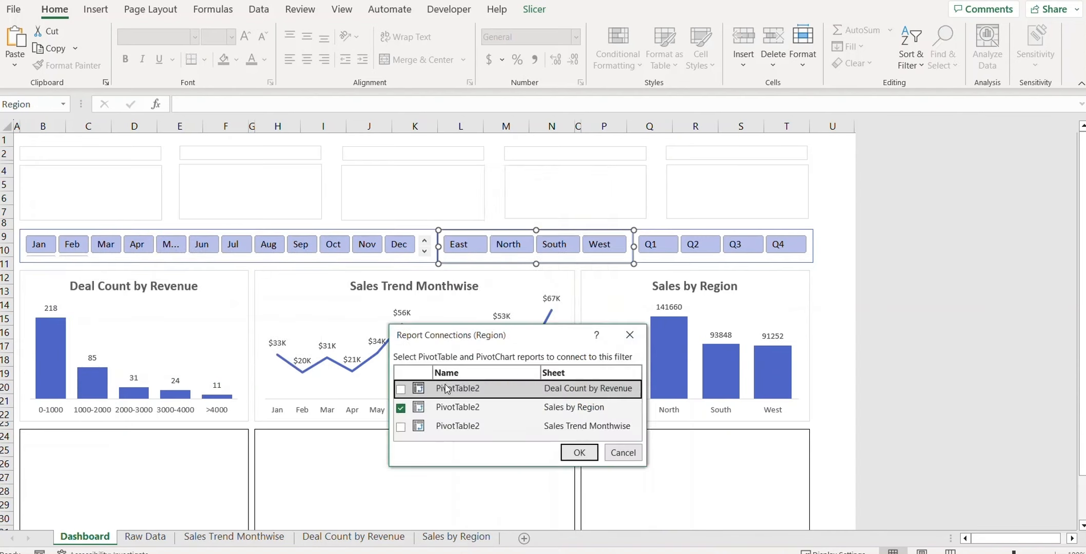
{"action": "left_click", "coordinate": [401, 389]}
{"action": "left_click", "coordinate": [401, 427]}
{"action": "left_click", "coordinate": [579, 452]}
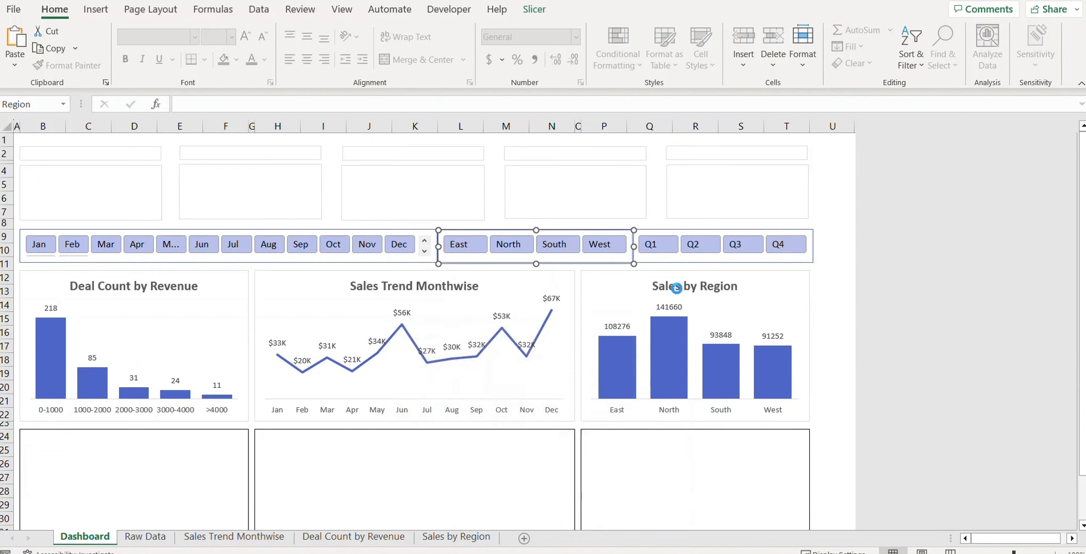
Step: Connect the Quarter slicer to Sales Trend Monthwise as well
{"action": "right_click", "coordinate": [669, 234]}
{"action": "left_click", "coordinate": [715, 378]}
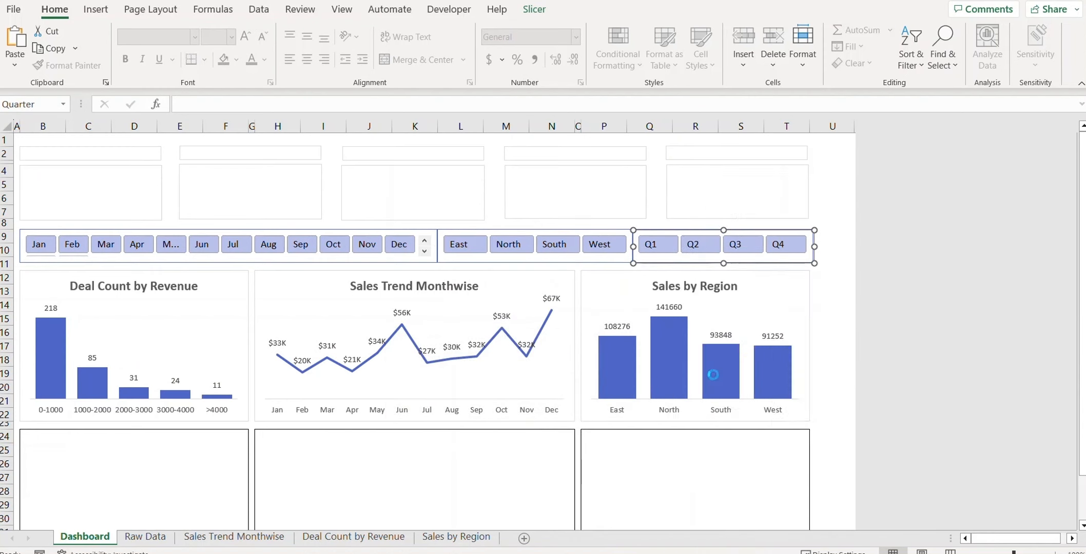
{"action": "left_click", "coordinate": [596, 423]}
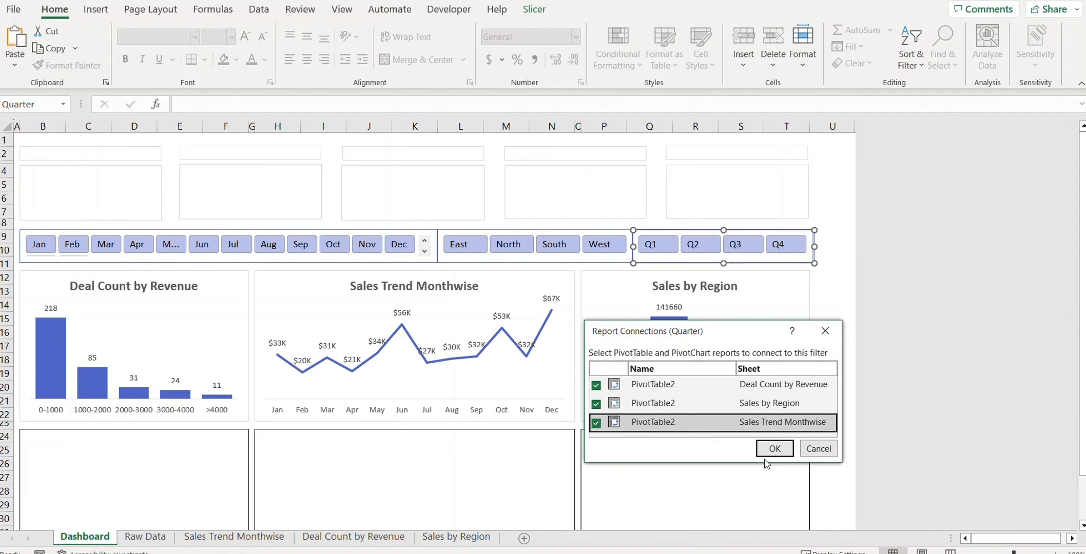
{"action": "left_click", "coordinate": [774, 449]}
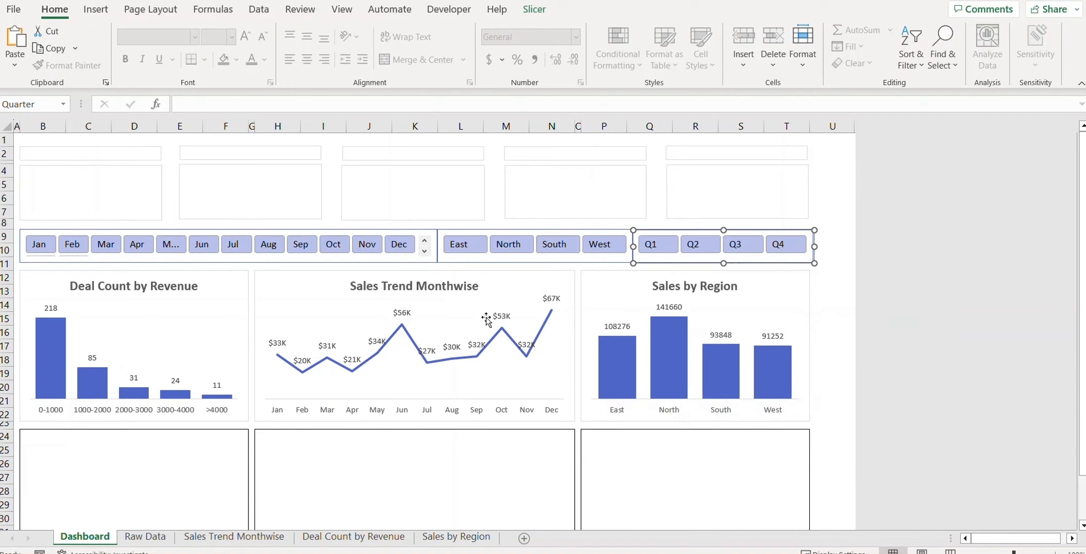
{"action": "left_click", "coordinate": [523, 245]}
{"action": "left_click", "coordinate": [599, 244]}
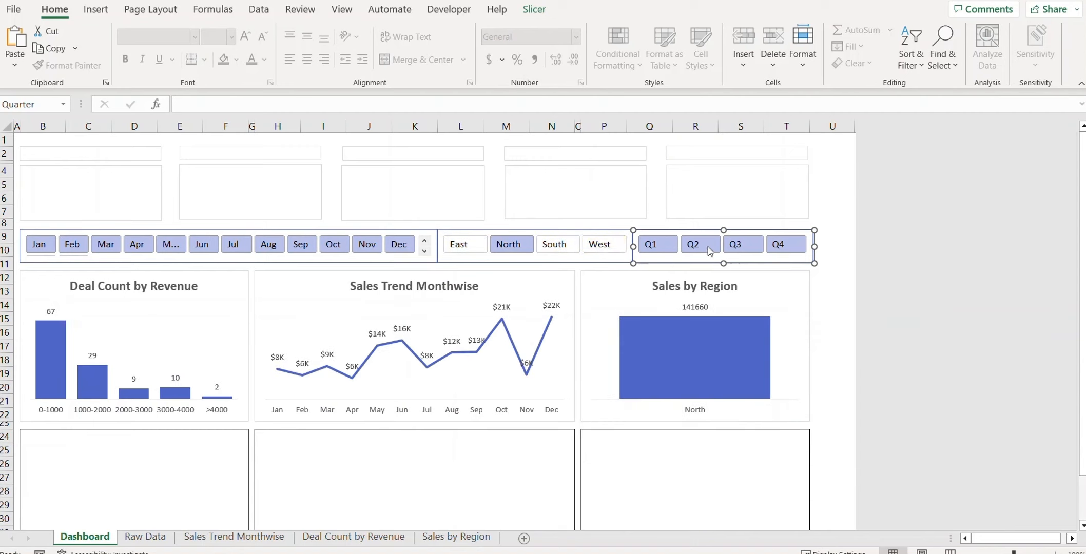
{"action": "left_click_drag", "start_coordinate": [657, 244], "coordinate": [701, 244]}
{"action": "left_click", "coordinate": [785, 244]}
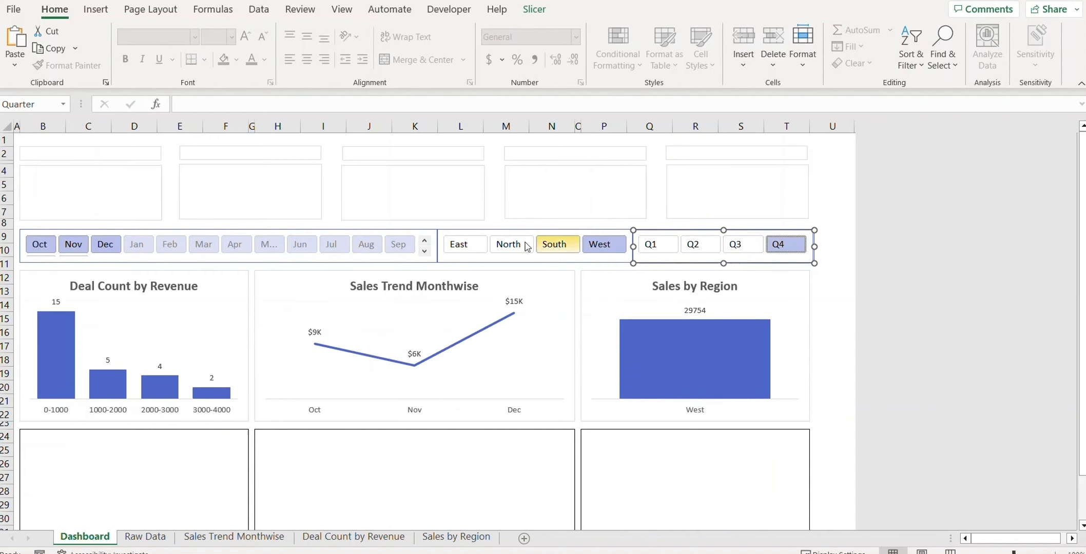
{"action": "left_click_drag", "start_coordinate": [456, 245], "coordinate": [790, 245]}
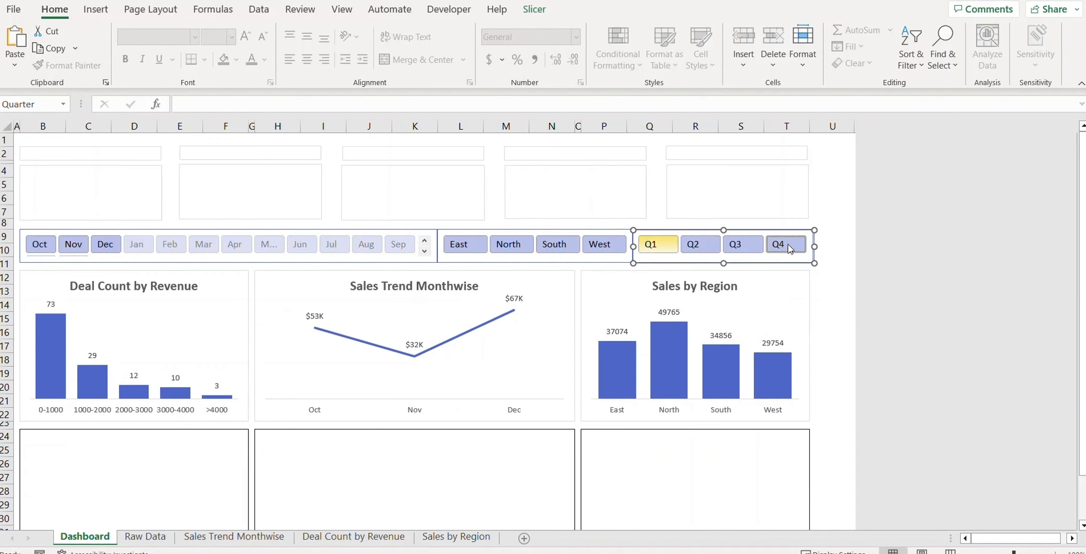
{"action": "left_click_drag", "start_coordinate": [90, 251], "coordinate": [395, 245]}
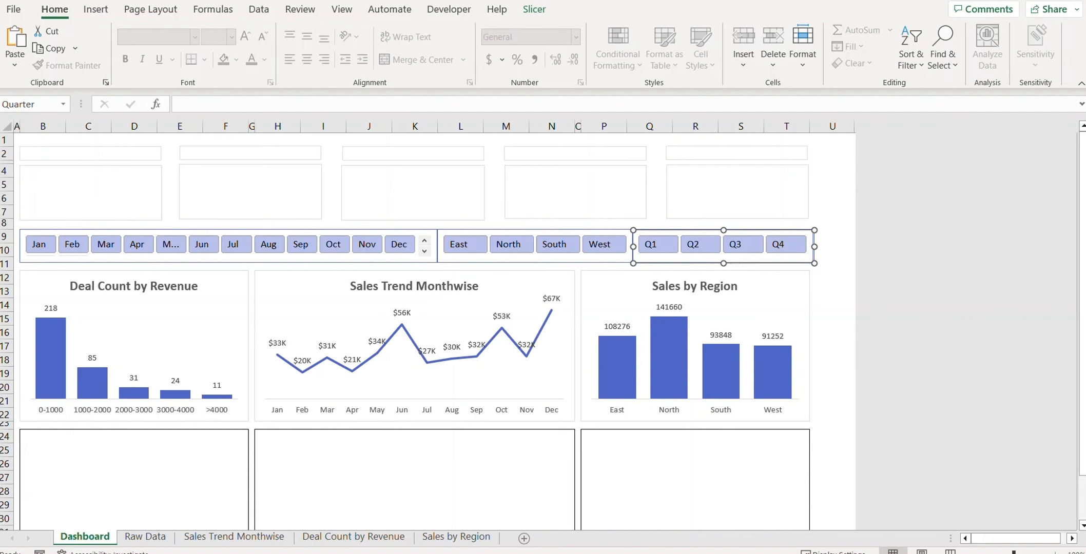
Step: Duplicate the Sales by Region sheet and name the copy 'Payment Type'
{"action": "left_click", "coordinate": [450, 538]}
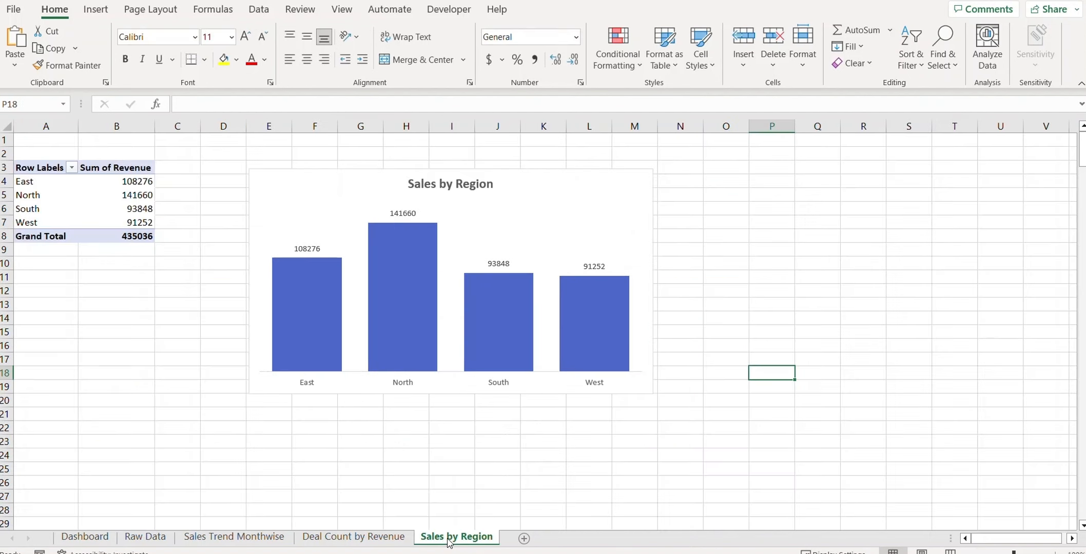
{"action": "left_click_drag", "start_coordinate": [550, 539], "coordinate": [551, 541]}
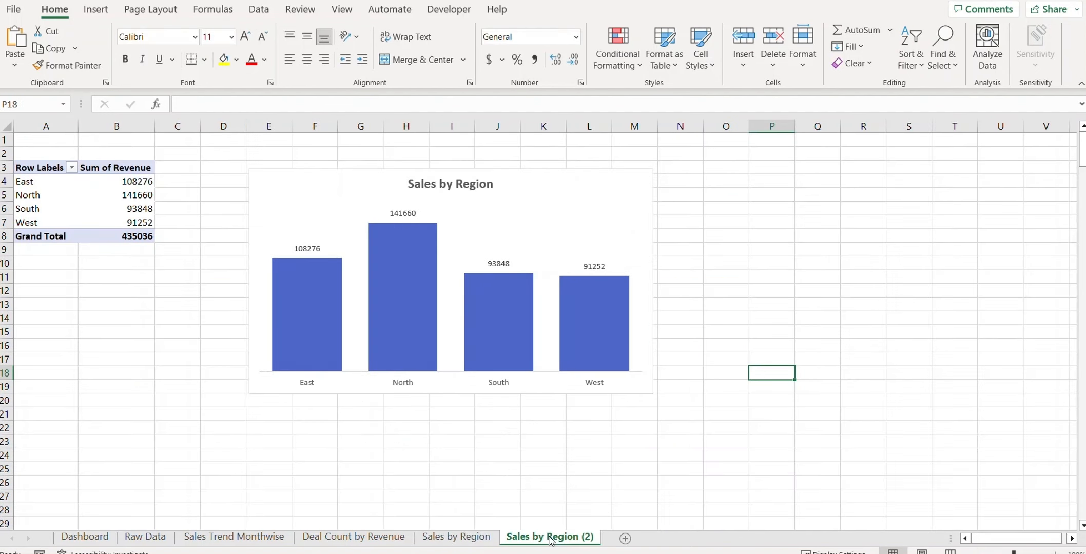
{"action": "right_click", "coordinate": [551, 539]}
{"action": "left_click", "coordinate": [593, 359]}
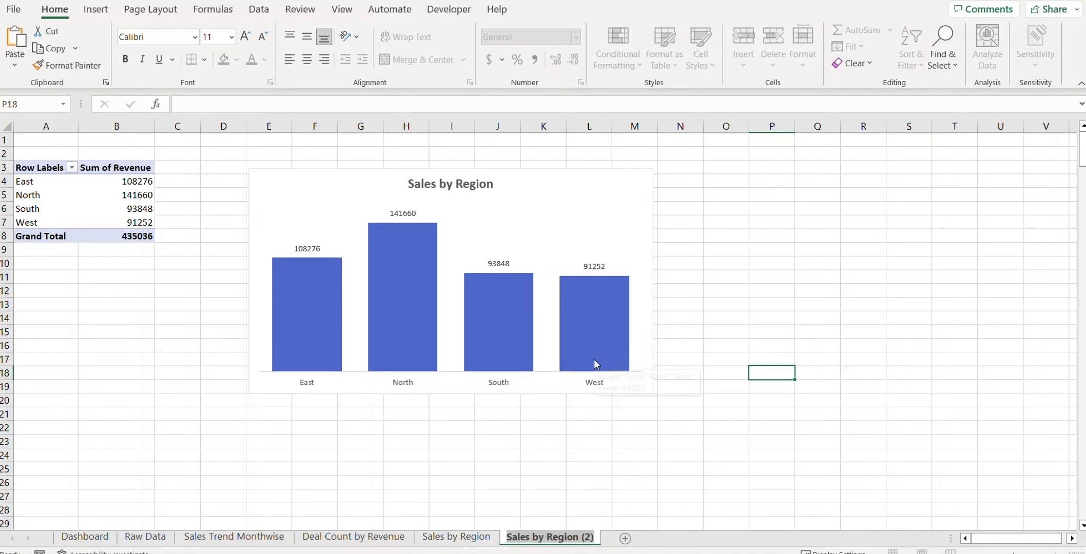
{"action": "type", "text": "Payment"}
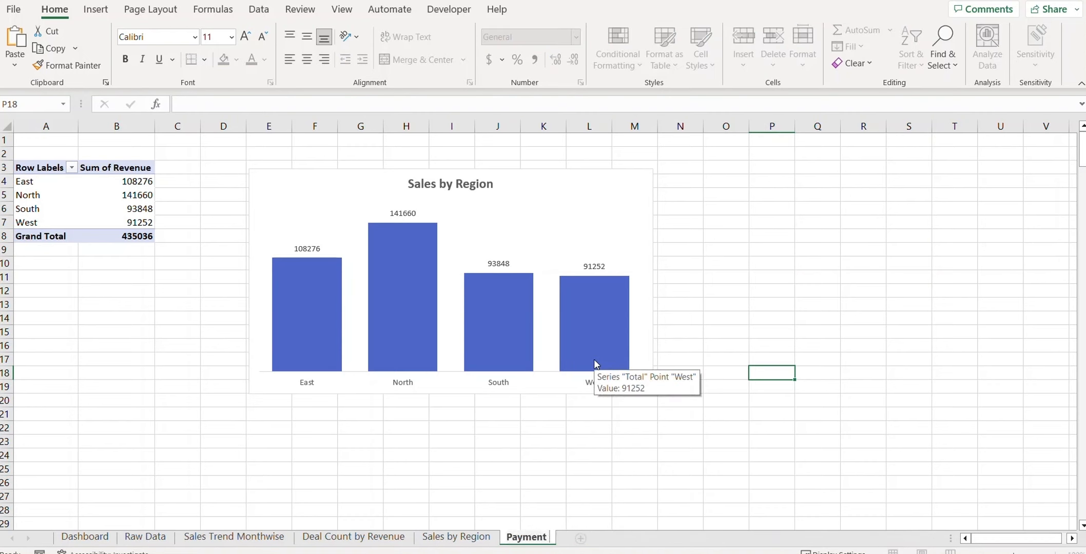
{"action": "type", "text": " Type"}
{"action": "key", "text": "Return"}
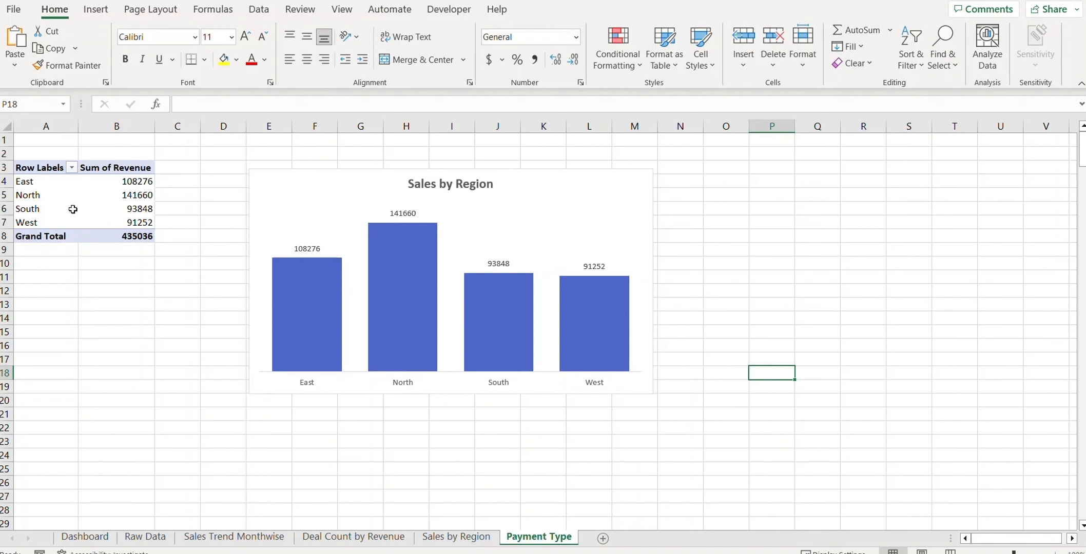
{"action": "left_click", "coordinate": [51, 200]}
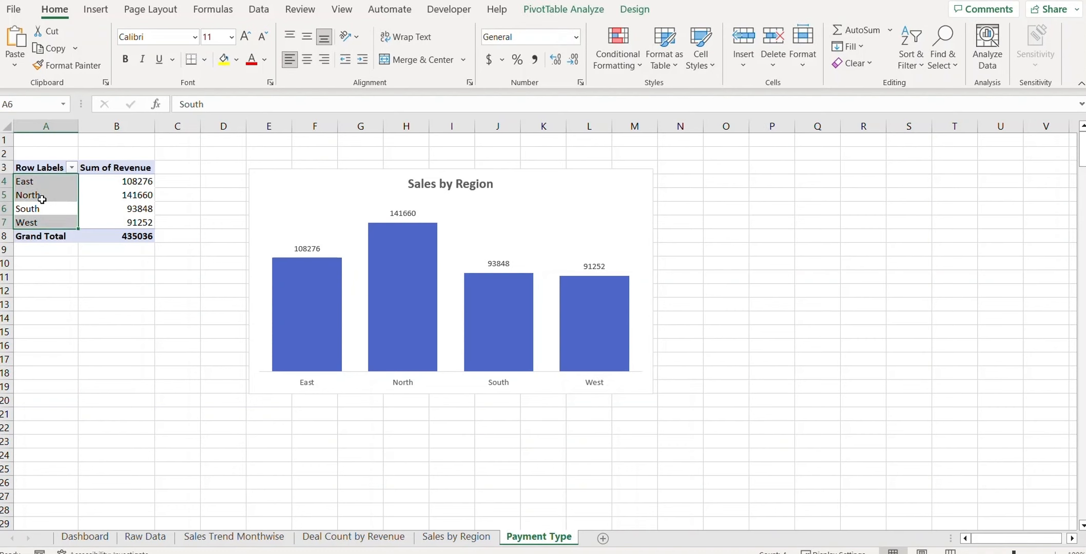
{"action": "right_click", "coordinate": [42, 199]}
Step: Swap Region for Payment Type in the pivot rows, showing Cash, Check and Credit Card revenue
{"action": "left_click", "coordinate": [87, 516]}
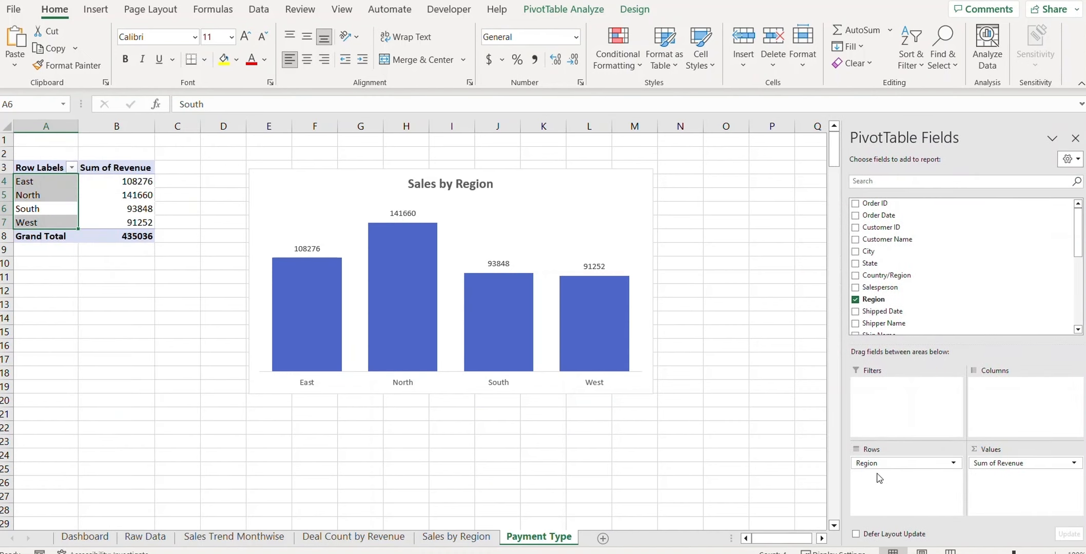
{"action": "left_click_drag", "start_coordinate": [875, 463], "coordinate": [936, 282]}
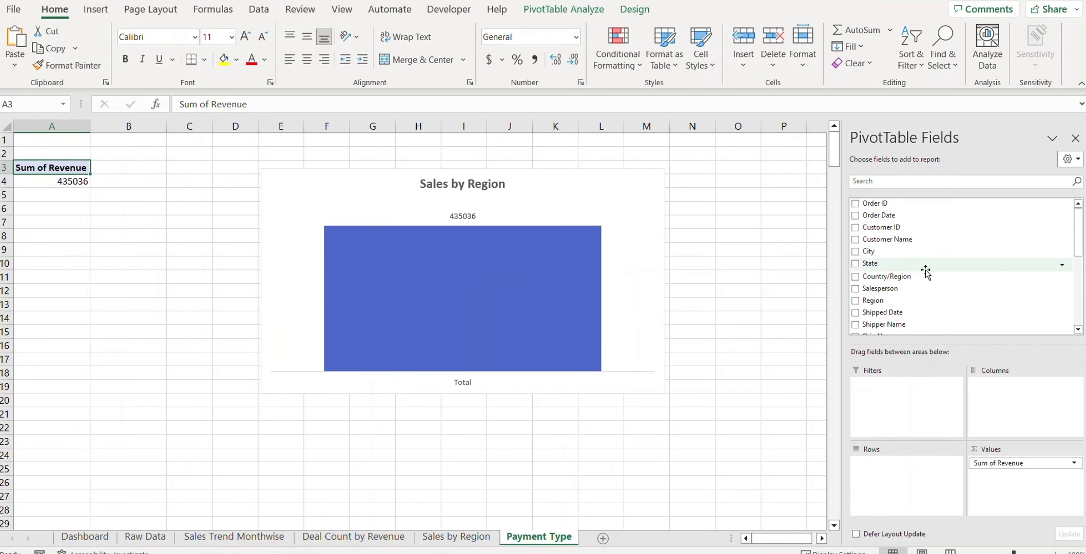
{"action": "scroll", "coordinate": [925, 272], "scroll_direction": "down", "scroll_amount": 6}
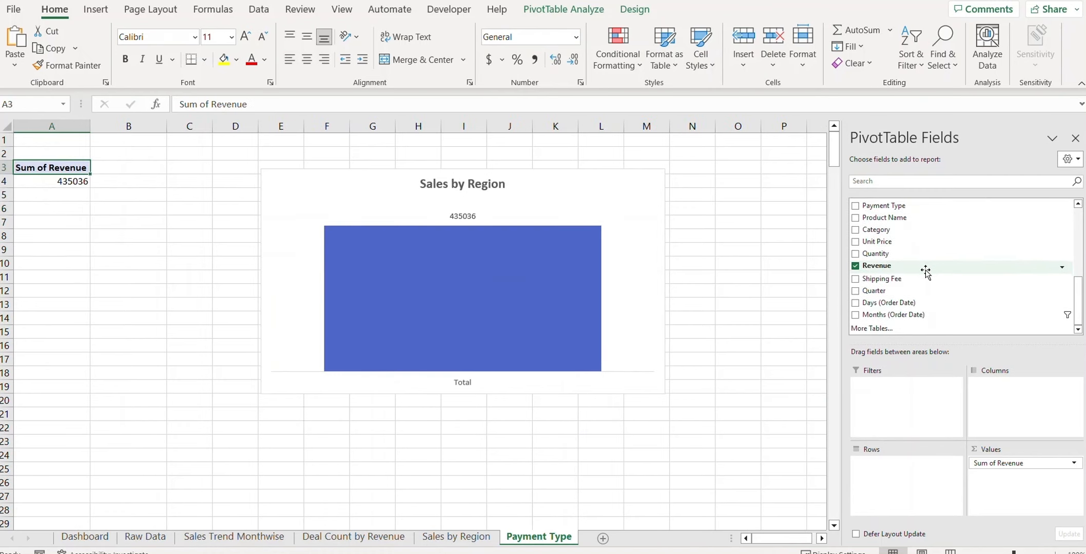
{"action": "left_click_drag", "start_coordinate": [890, 207], "coordinate": [905, 483]}
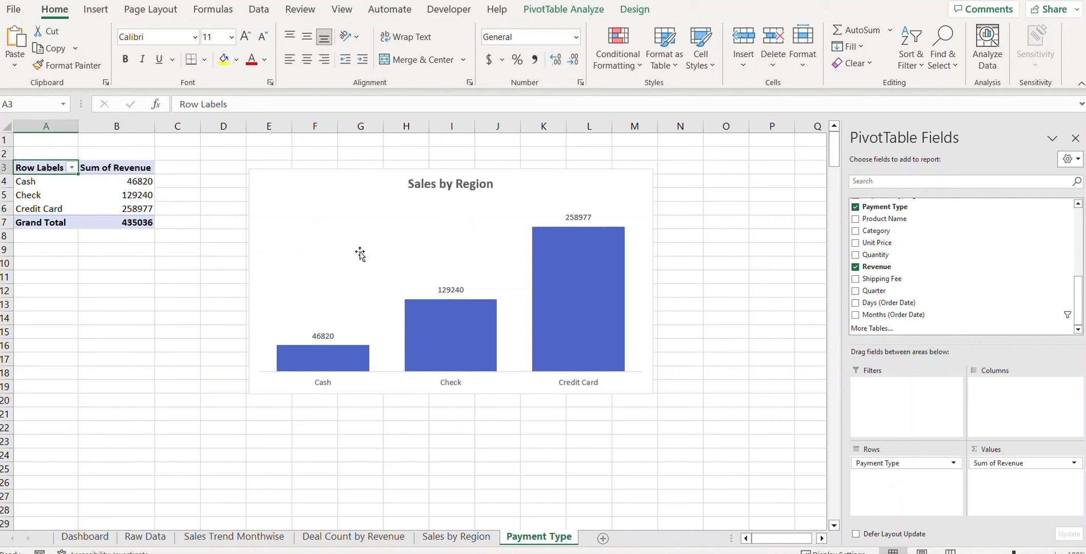
{"action": "left_click", "coordinate": [314, 183]}
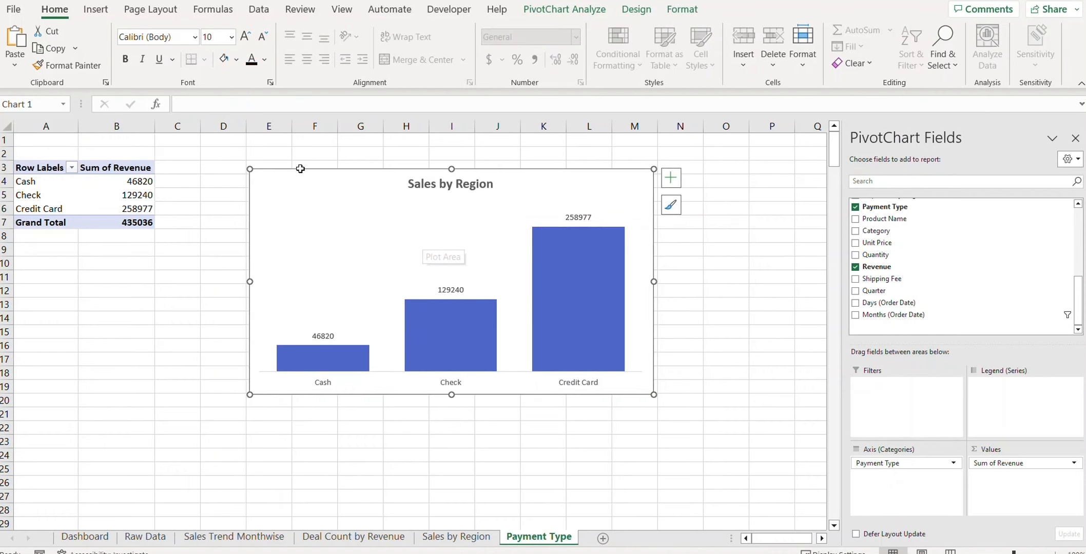
Step: Change the payment pivot chart to a doughnut chart
{"action": "right_click", "coordinate": [280, 198]}
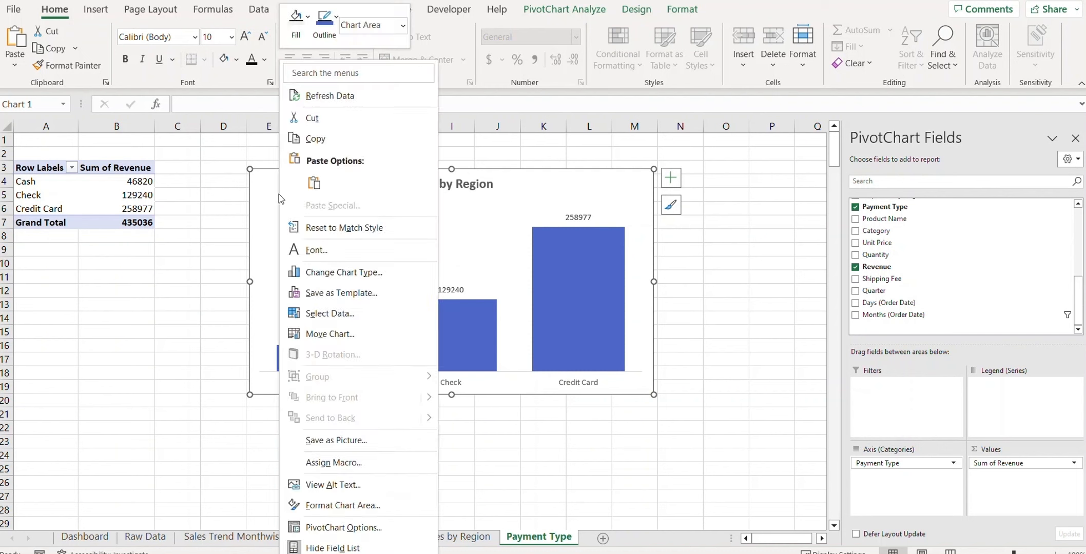
{"action": "left_click", "coordinate": [343, 272]}
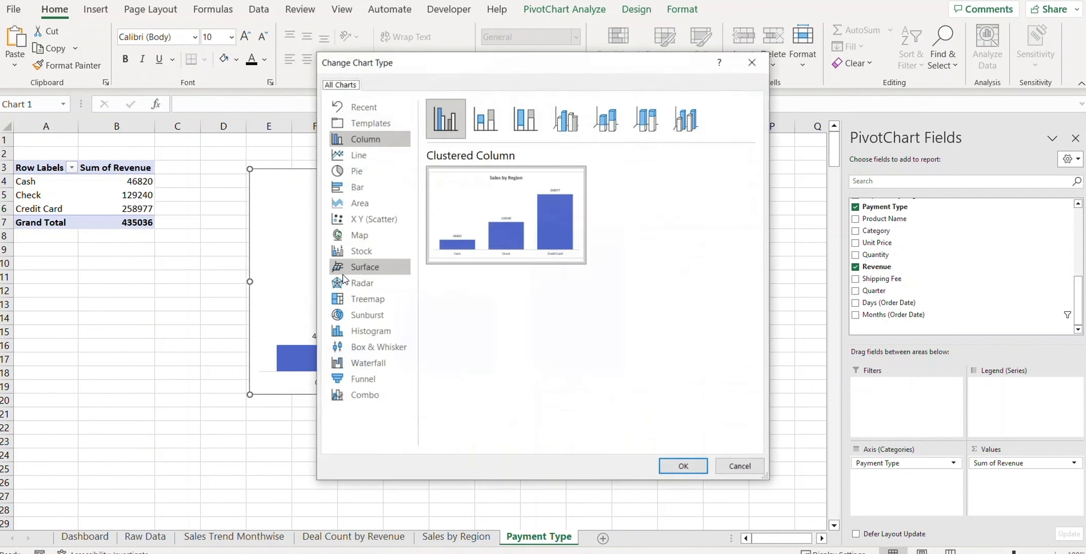
{"action": "left_click", "coordinate": [357, 171]}
{"action": "left_click", "coordinate": [612, 121]}
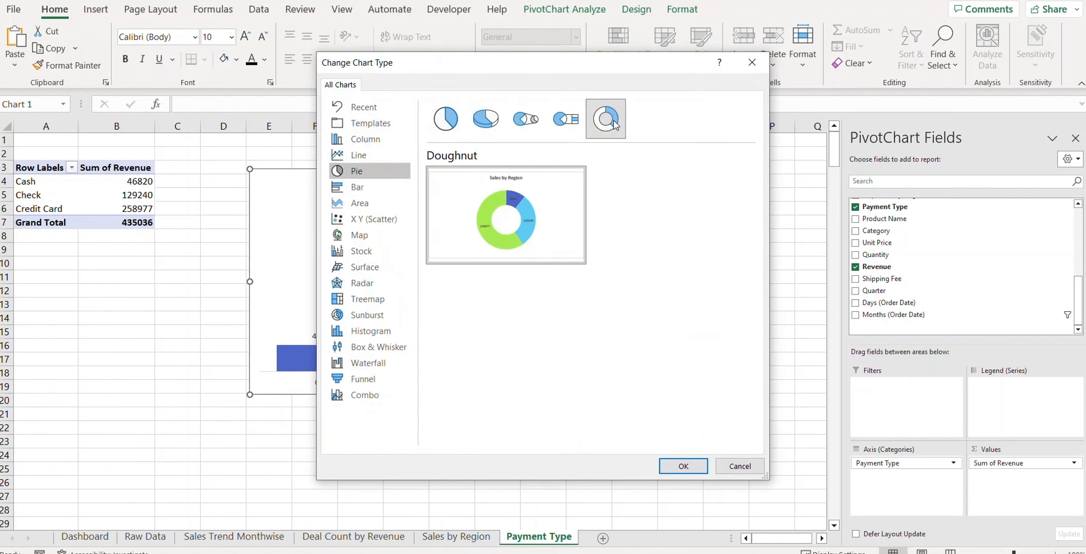
{"action": "left_click", "coordinate": [683, 466]}
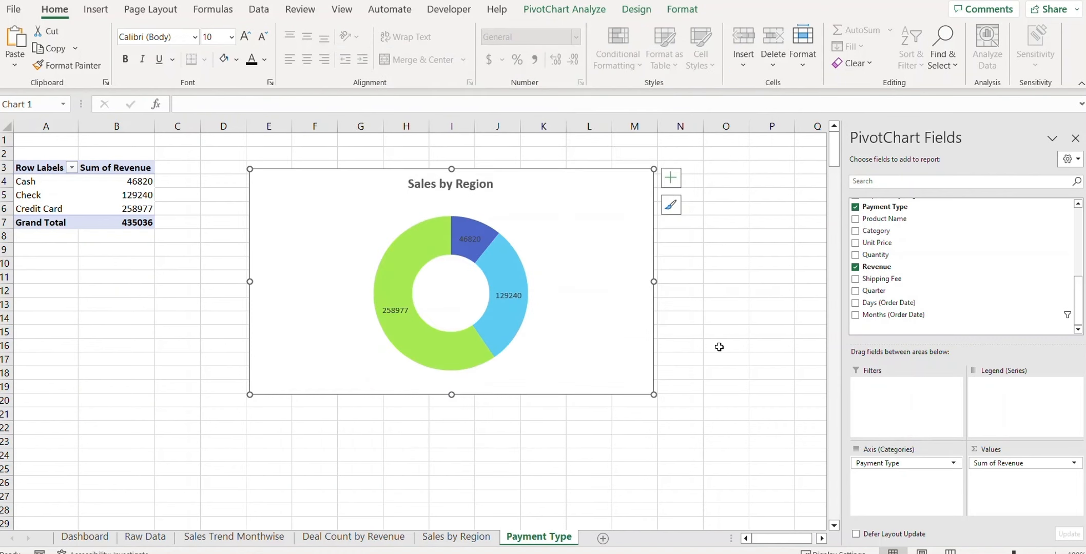
Step: Add a legend at the bottom of the doughnut, then go to the Dashboard
{"action": "left_click", "coordinate": [671, 178]}
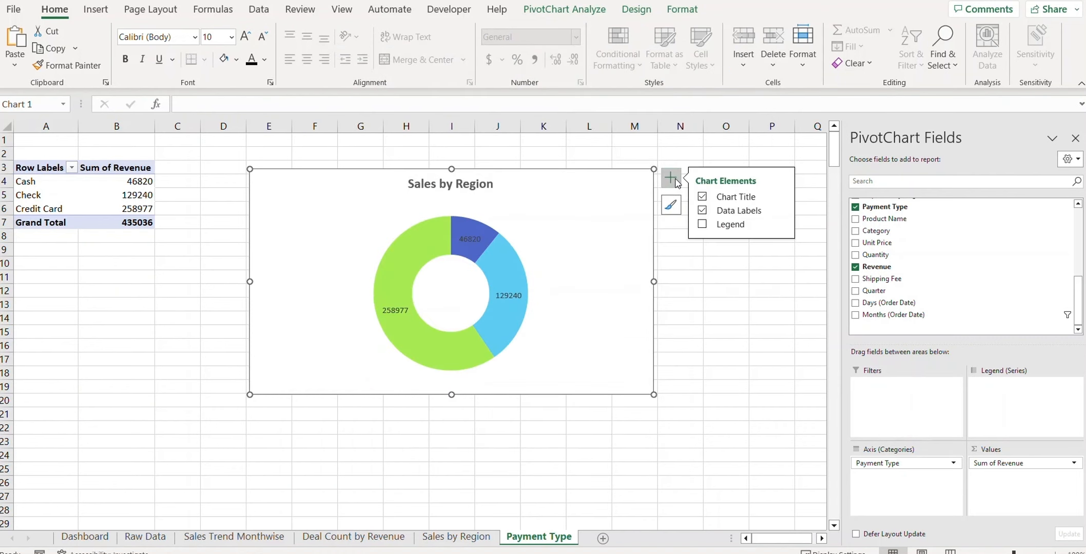
{"action": "left_click", "coordinate": [729, 225]}
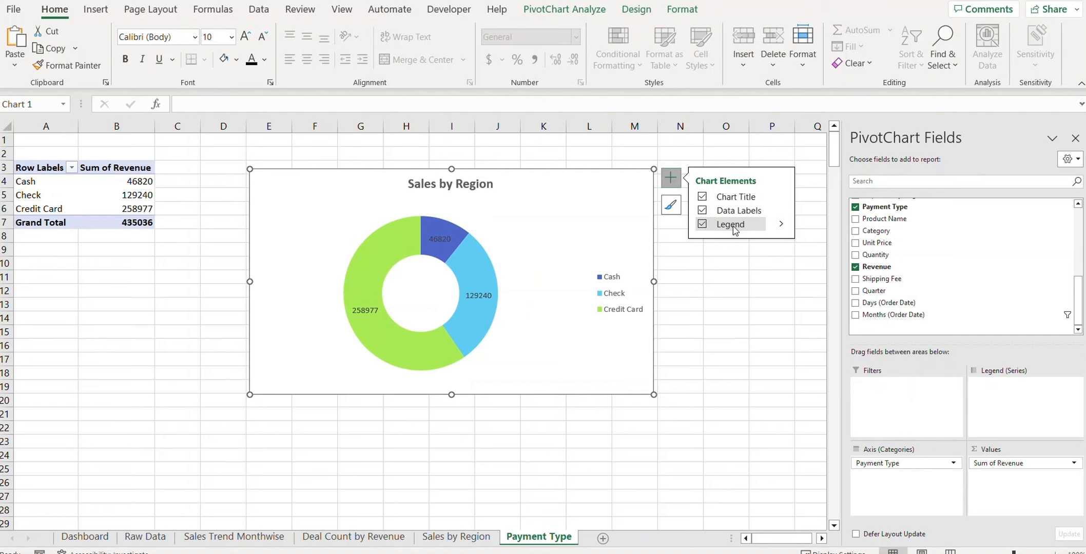
{"action": "left_click", "coordinate": [782, 226]}
{"action": "left_click", "coordinate": [817, 281]}
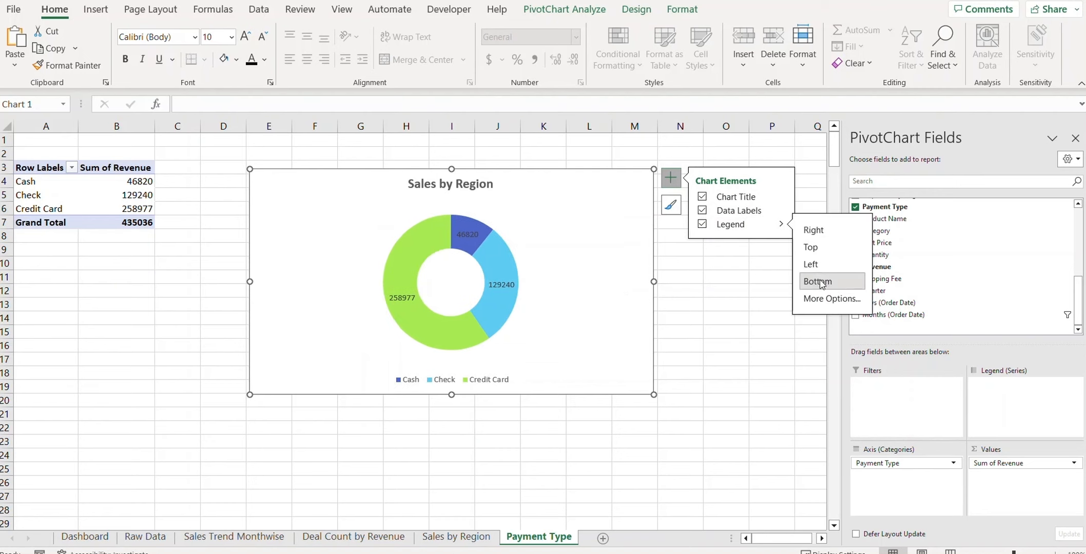
{"action": "left_click", "coordinate": [699, 363]}
{"action": "left_click", "coordinate": [325, 198]}
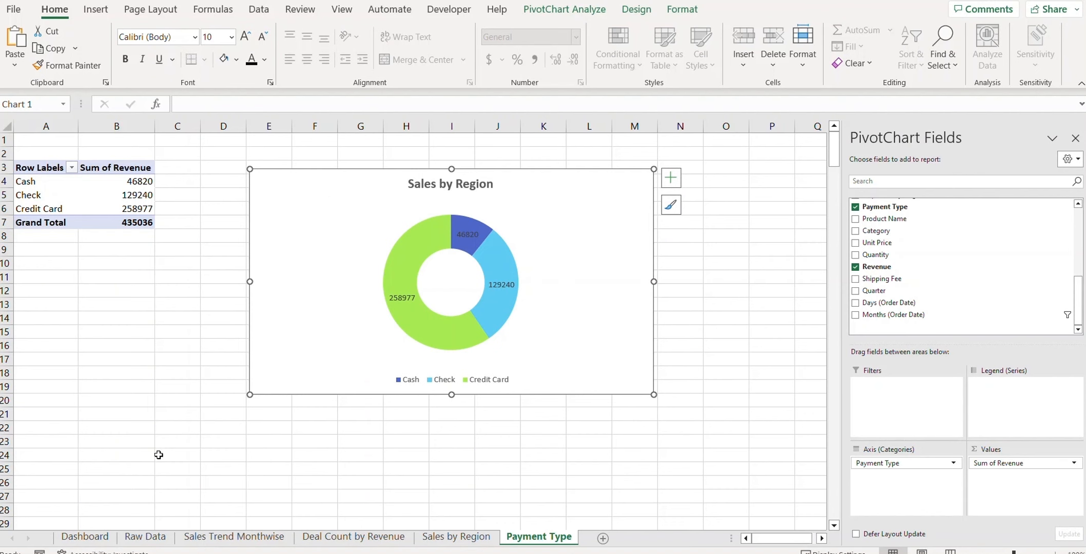
{"action": "left_click", "coordinate": [84, 536]}
{"action": "left_click", "coordinate": [40, 442]}
{"action": "scroll", "coordinate": [71, 435], "scroll_direction": "down", "scroll_amount": 2}
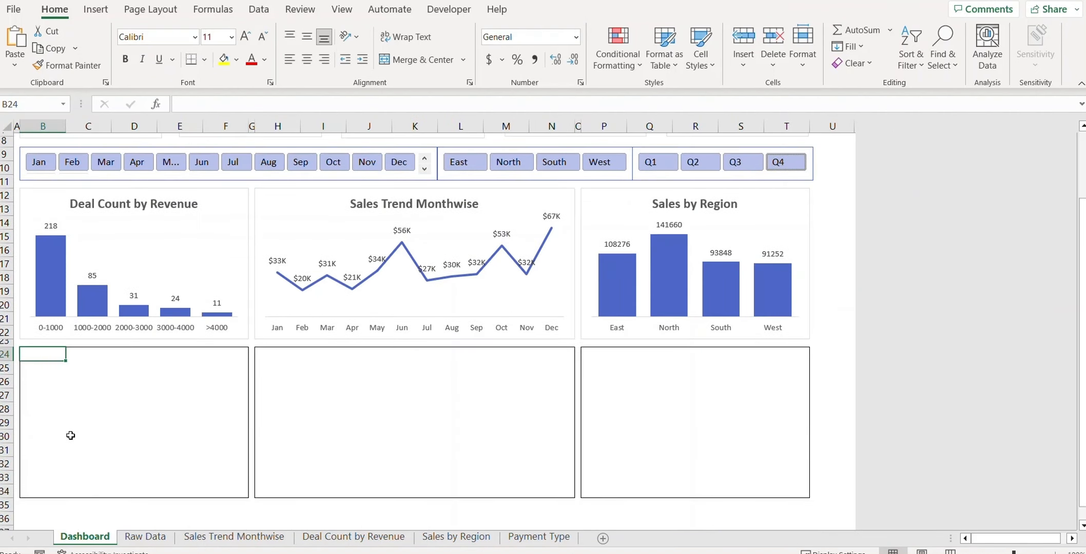
Step: Paste the doughnut at B24, resize it into the lower-left box, then return to Payment Type
{"action": "key", "text": "ctrl+v"}
{"action": "scroll", "coordinate": [71, 437], "scroll_direction": "down", "scroll_amount": 3}
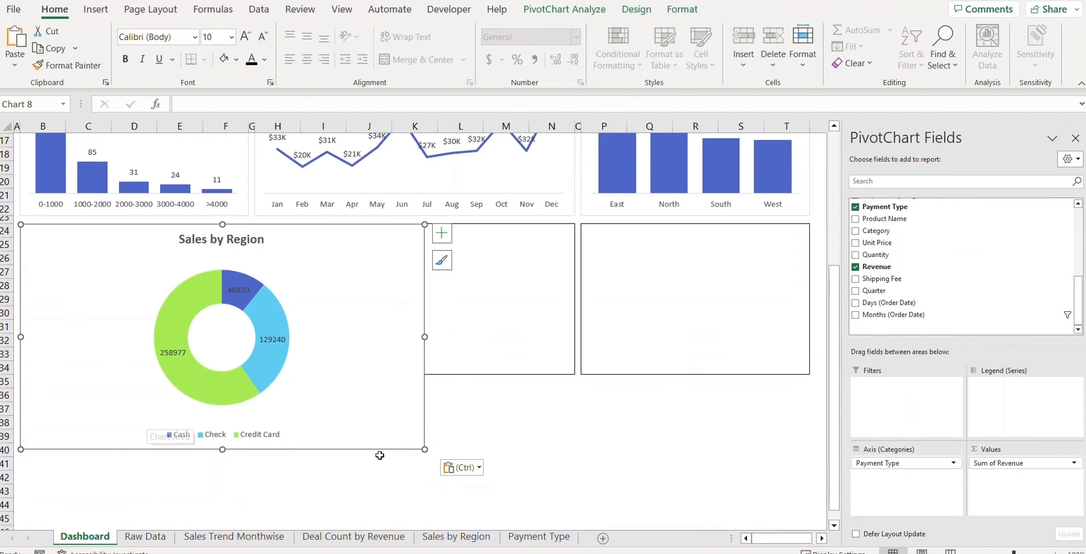
{"action": "left_click_drag", "start_coordinate": [424, 451], "coordinate": [249, 390]}
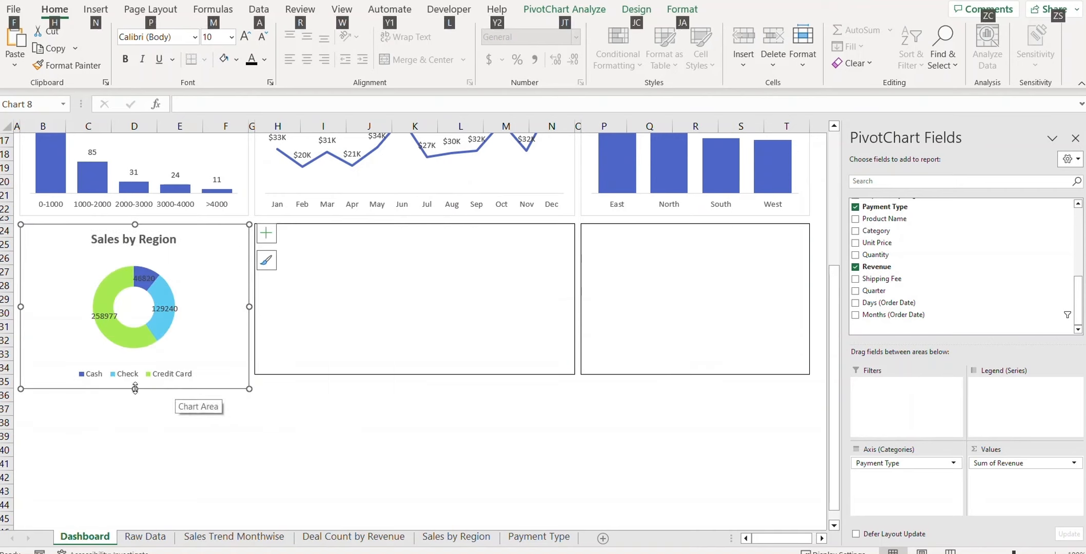
{"action": "mouse_move", "coordinate": [135, 389]}
{"action": "left_mouse_down"}
{"action": "mouse_move", "coordinate": [135, 361]}
{"action": "mouse_move", "coordinate": [132, 375]}
{"action": "left_mouse_up"}
{"action": "left_click", "coordinate": [339, 393]}
{"action": "left_click", "coordinate": [313, 259]}
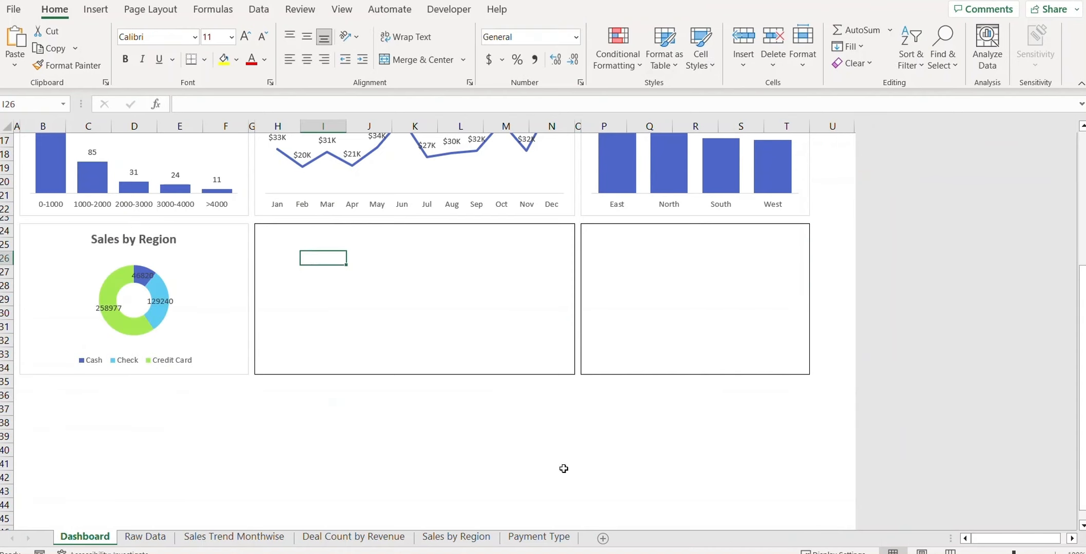
{"action": "left_click", "coordinate": [525, 472]}
{"action": "left_click", "coordinate": [545, 538]}
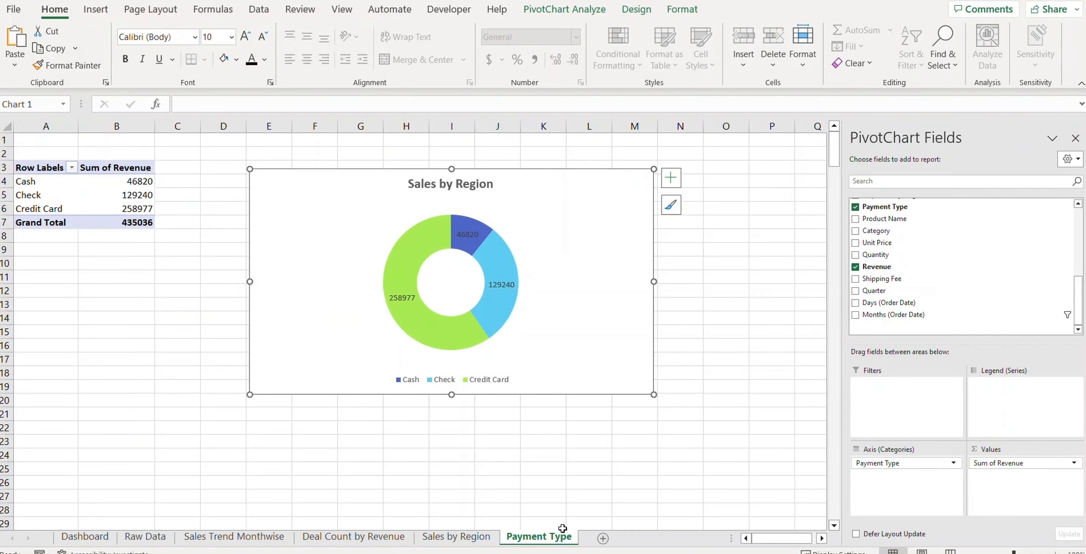
Step: Copy the Payment Type sheet, name the copy 'Sales by Rep', and return to the Dashboard
{"action": "left_click_drag", "start_coordinate": [544, 538], "coordinate": [644, 536]}
{"action": "left_click_drag", "start_coordinate": [556, 541], "coordinate": [645, 540]}
{"action": "left_click", "coordinate": [559, 288]}
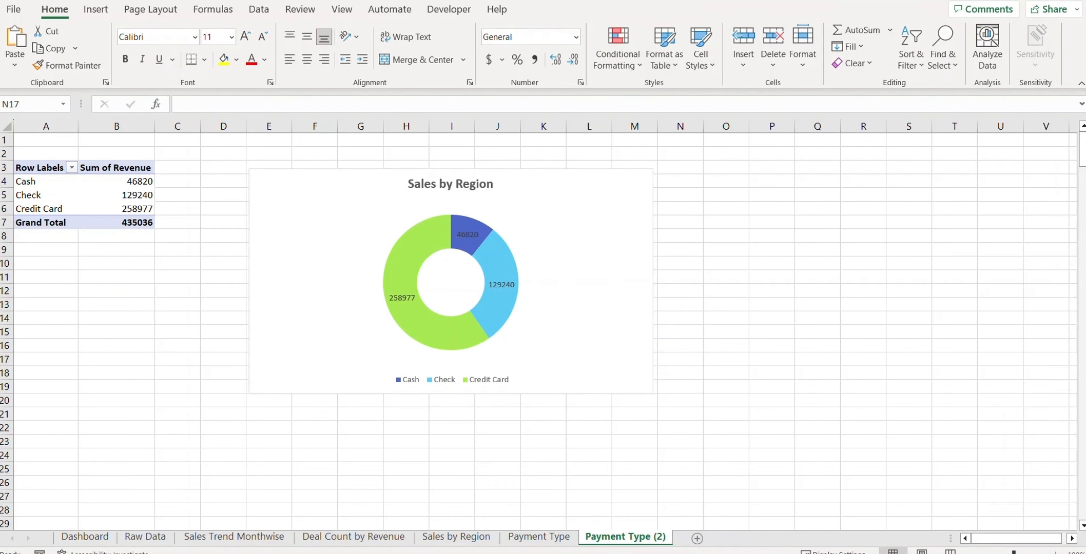
{"action": "right_click", "coordinate": [634, 539]}
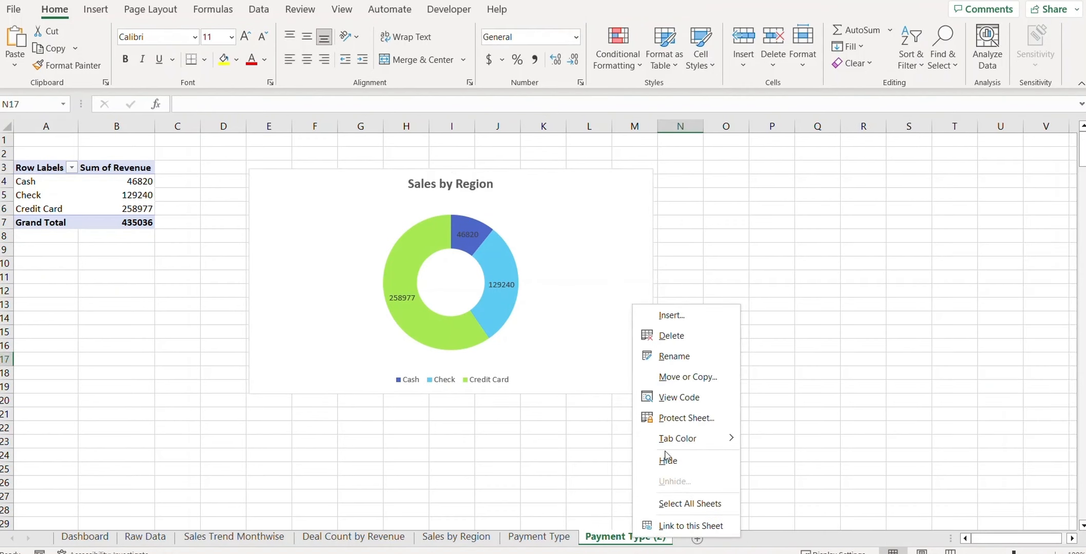
{"action": "left_click", "coordinate": [692, 356]}
{"action": "type", "text": "Sales by Rep"}
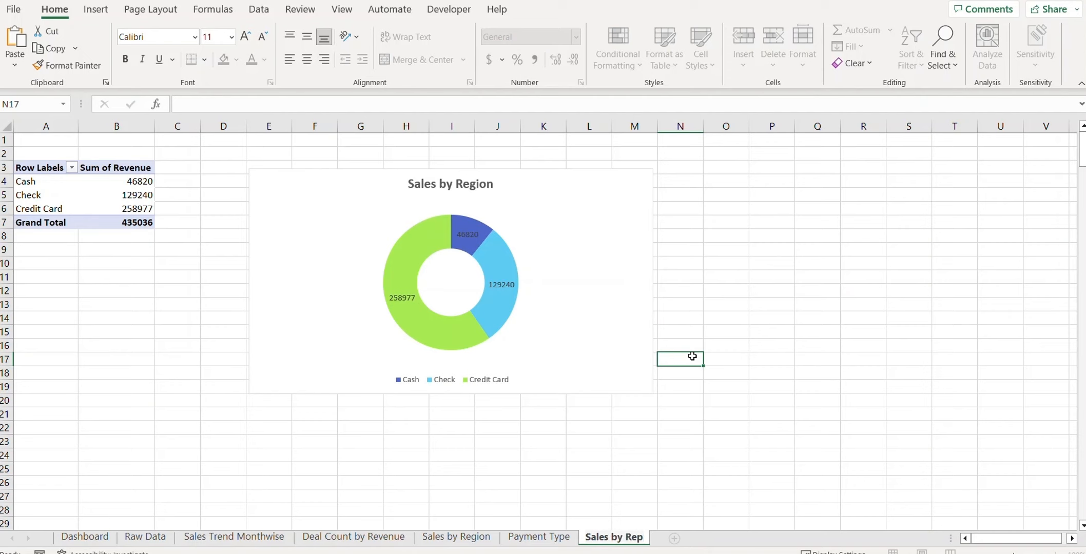
{"action": "key", "text": "Return"}
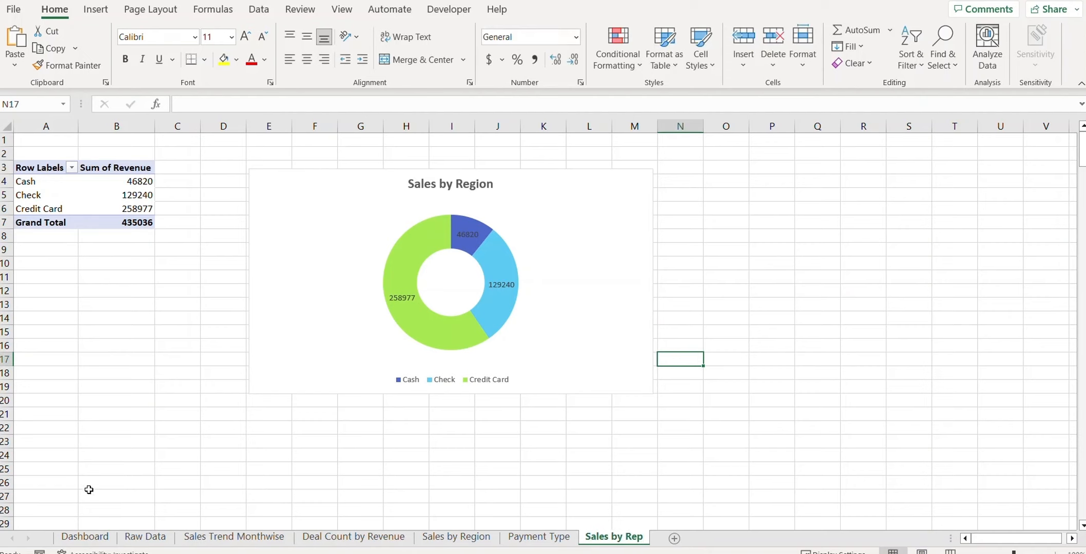
{"action": "left_click", "coordinate": [89, 491]}
{"action": "left_click", "coordinate": [99, 539]}
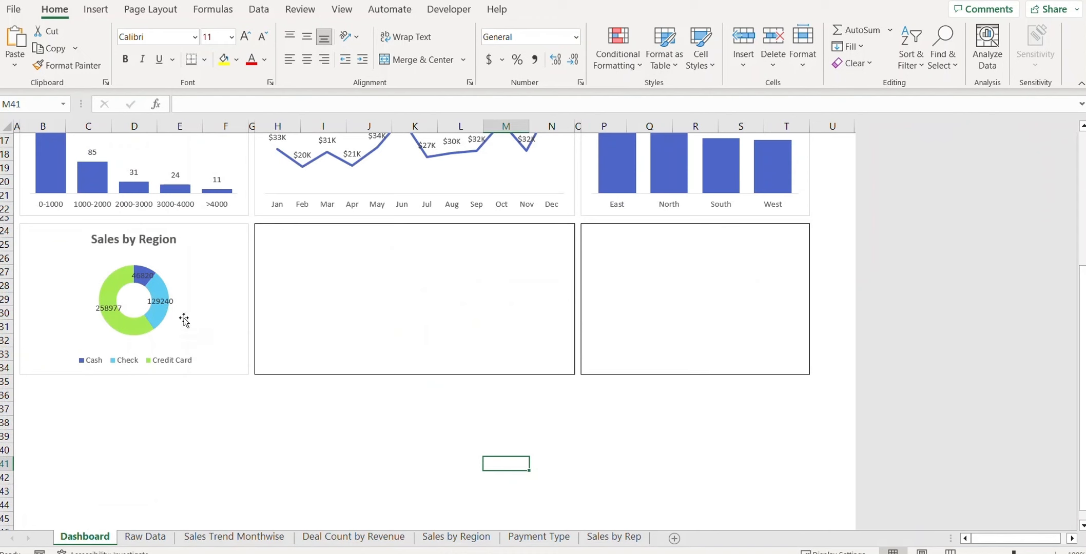
Step: Change the Dashboard doughnut chart's title to 'Payment Type', then go to the Sales by Rep sheet
{"action": "double_click", "coordinate": [144, 241]}
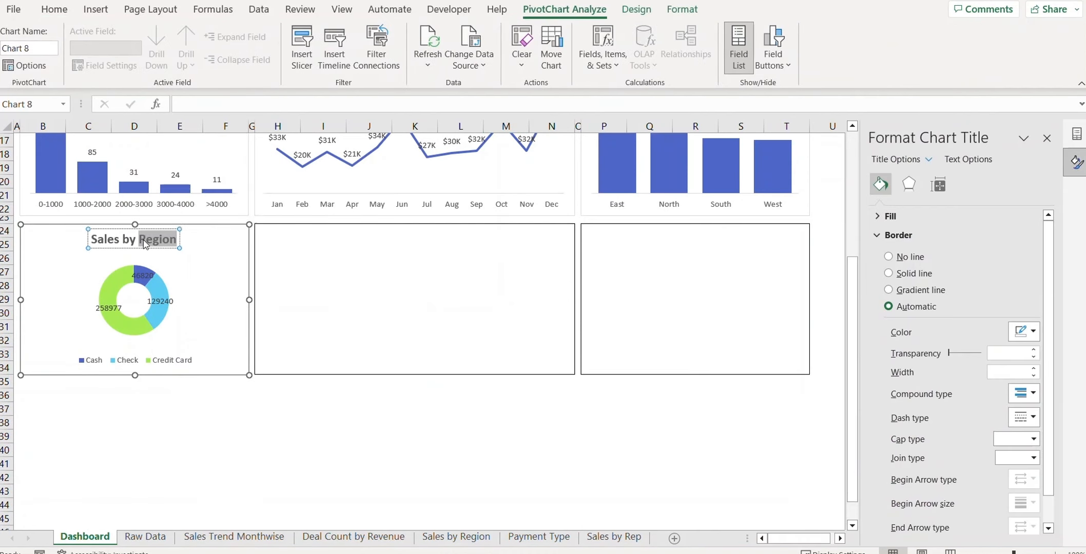
{"action": "key", "text": "Home"}
{"action": "key", "text": "ctrl+shift+Right"}
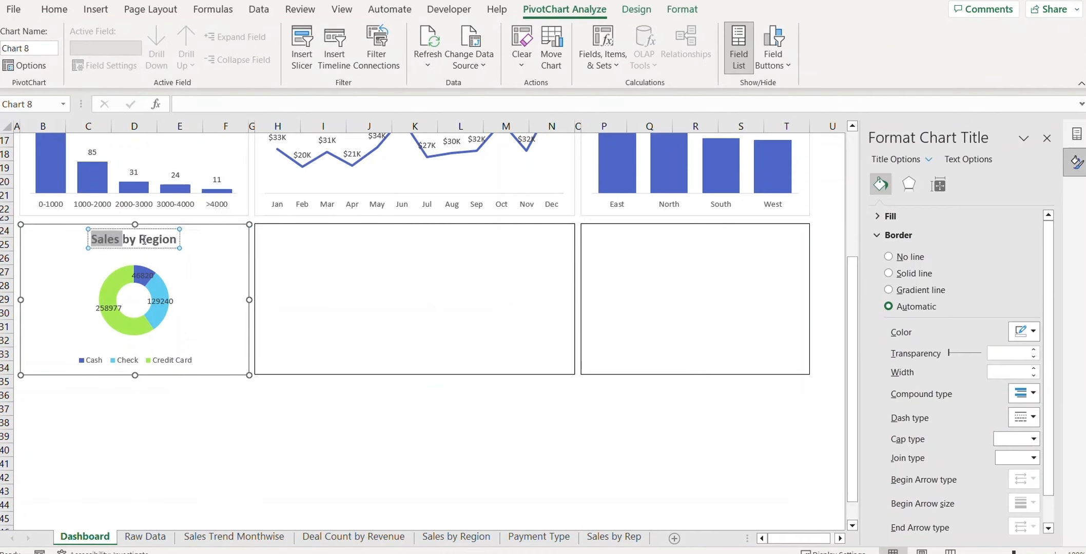
{"action": "type", "text": "Paymen"}
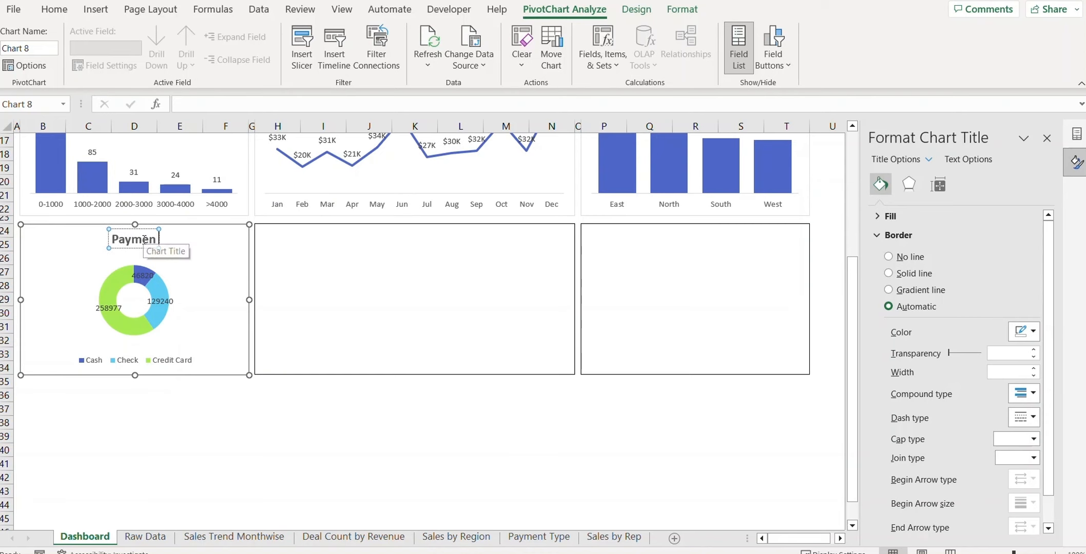
{"action": "type", "text": "t Type"}
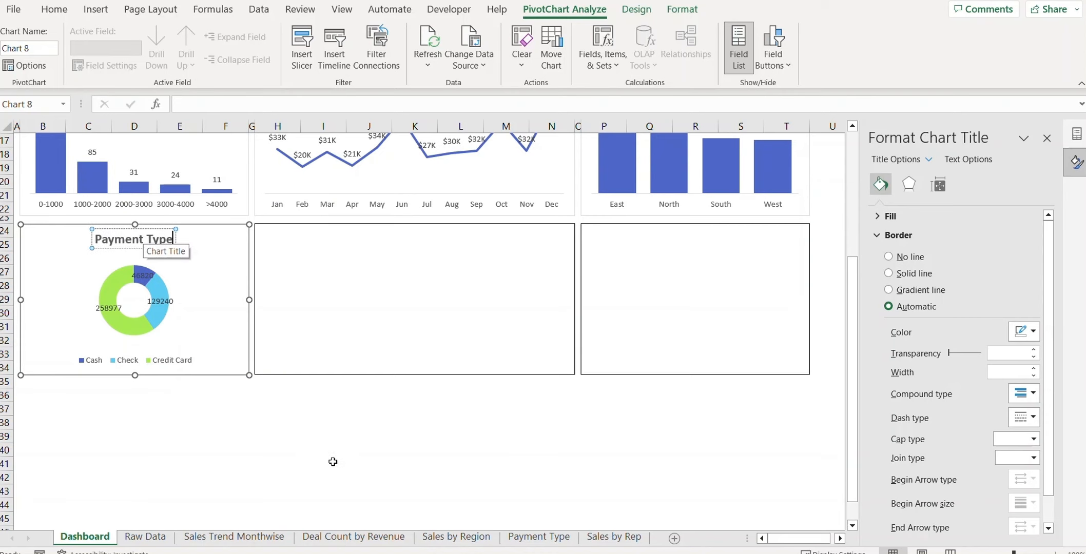
{"action": "left_click", "coordinate": [333, 462]}
{"action": "left_click", "coordinate": [607, 537]}
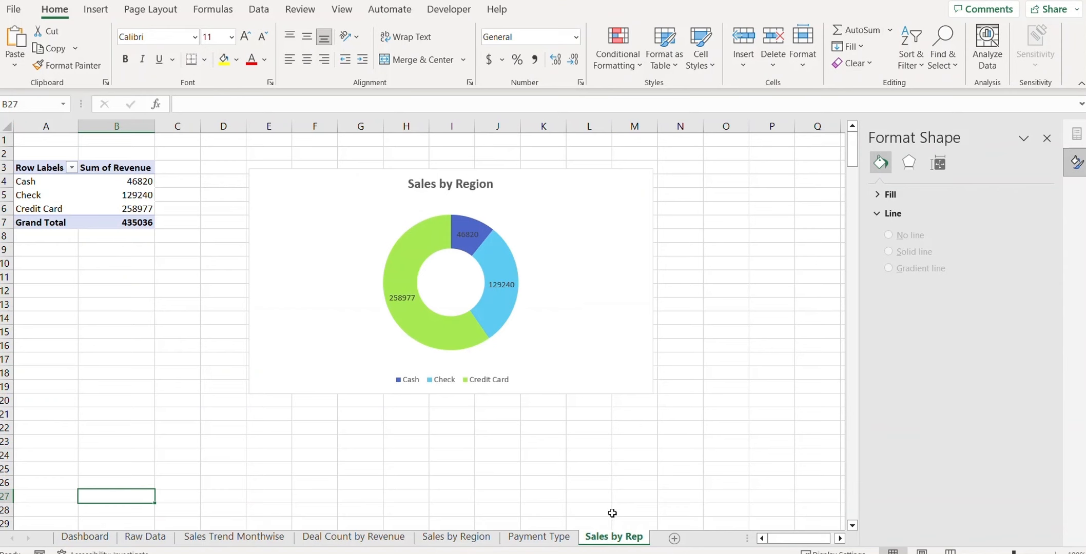
Step: Put Salesperson in the Sales by Rep pivot rows so revenue splits across eight reps
{"action": "left_click", "coordinate": [41, 195]}
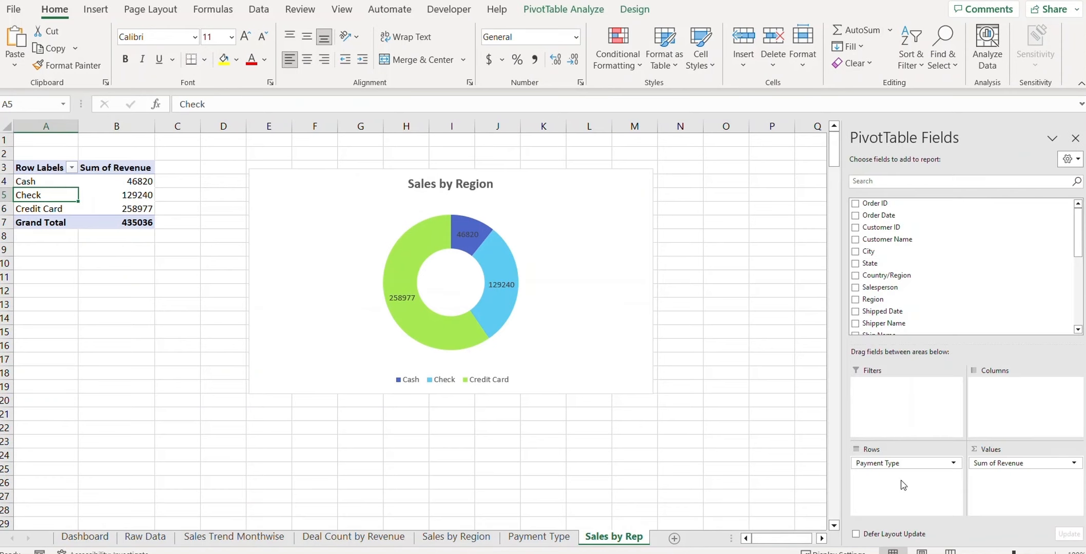
{"action": "left_click", "coordinate": [954, 463]}
{"action": "left_click", "coordinate": [993, 227]}
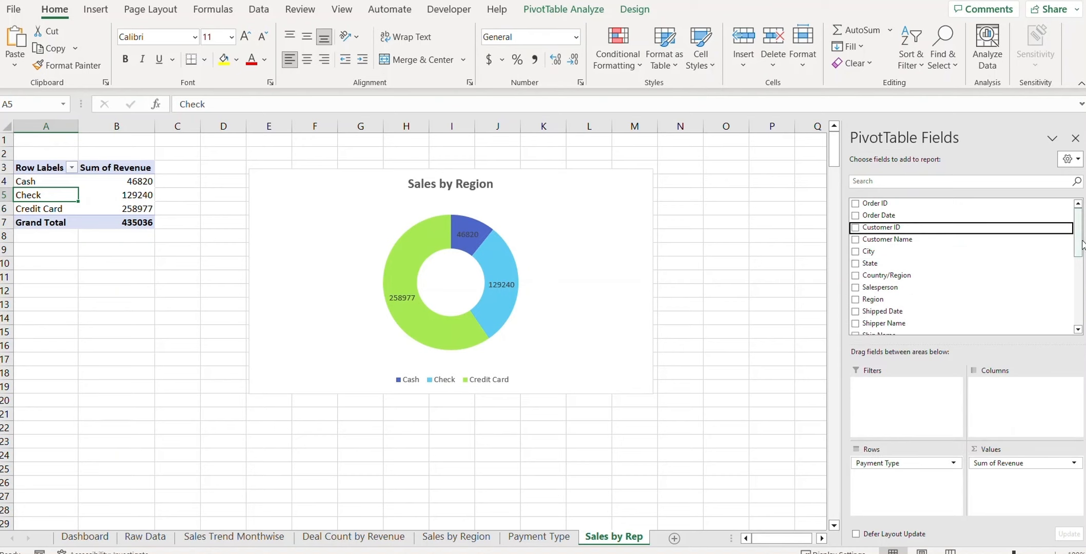
{"action": "left_click_drag", "start_coordinate": [878, 288], "coordinate": [744, 475]}
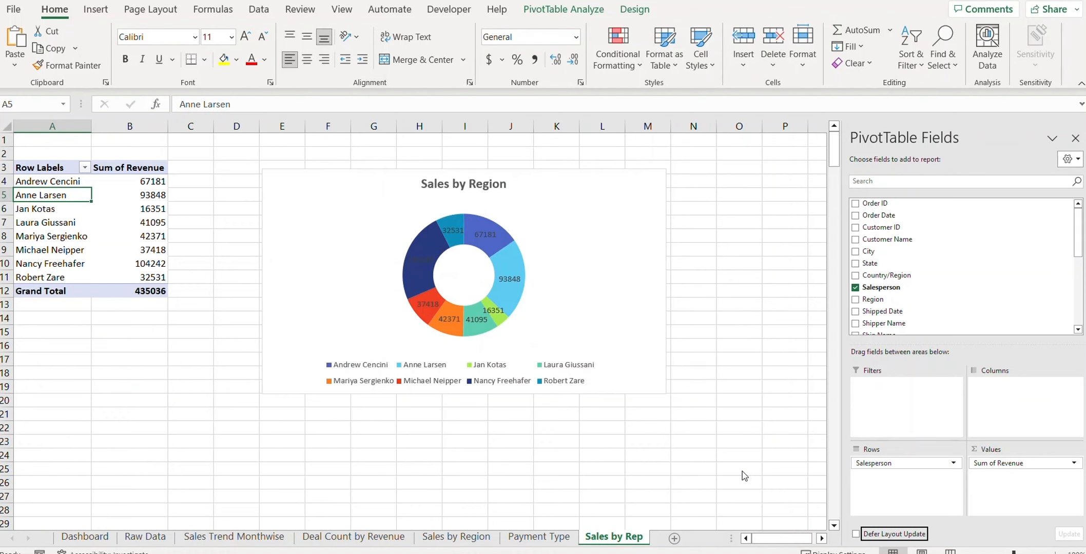
{"action": "left_click", "coordinate": [312, 204]}
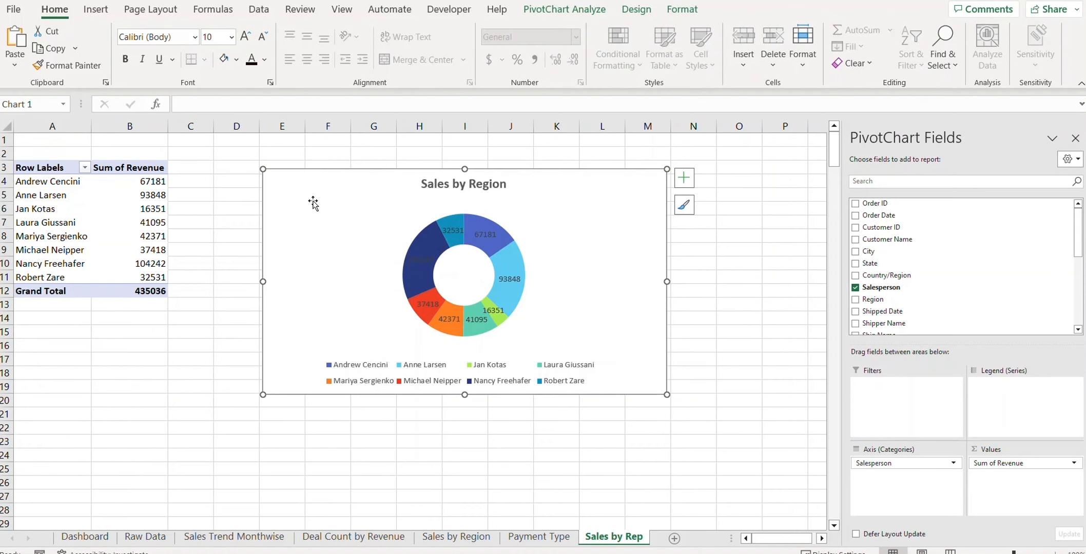
Step: Change the salesperson pivot chart to a Clustered Column chart
{"action": "right_click", "coordinate": [282, 184]}
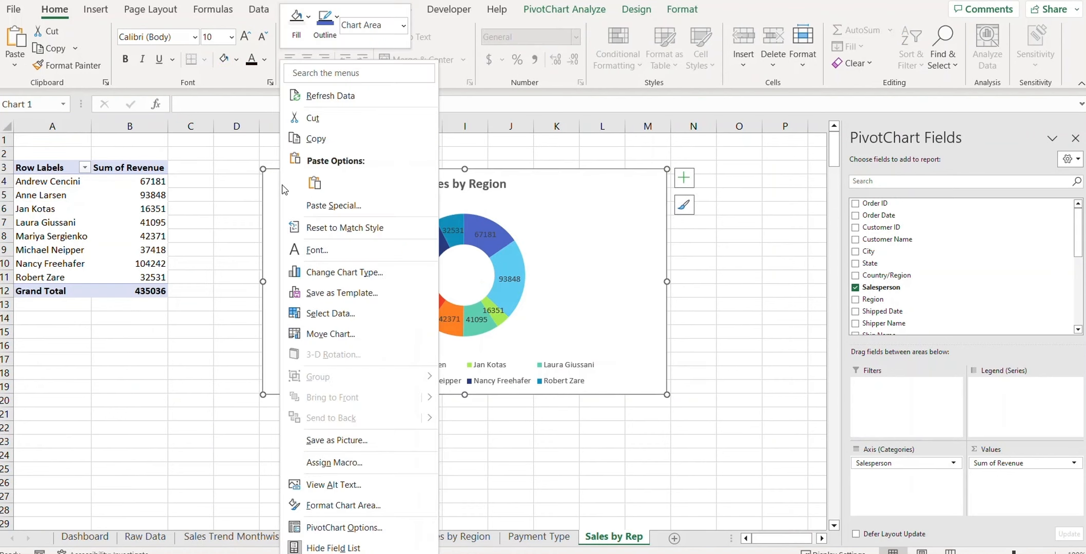
{"action": "left_click", "coordinate": [340, 274]}
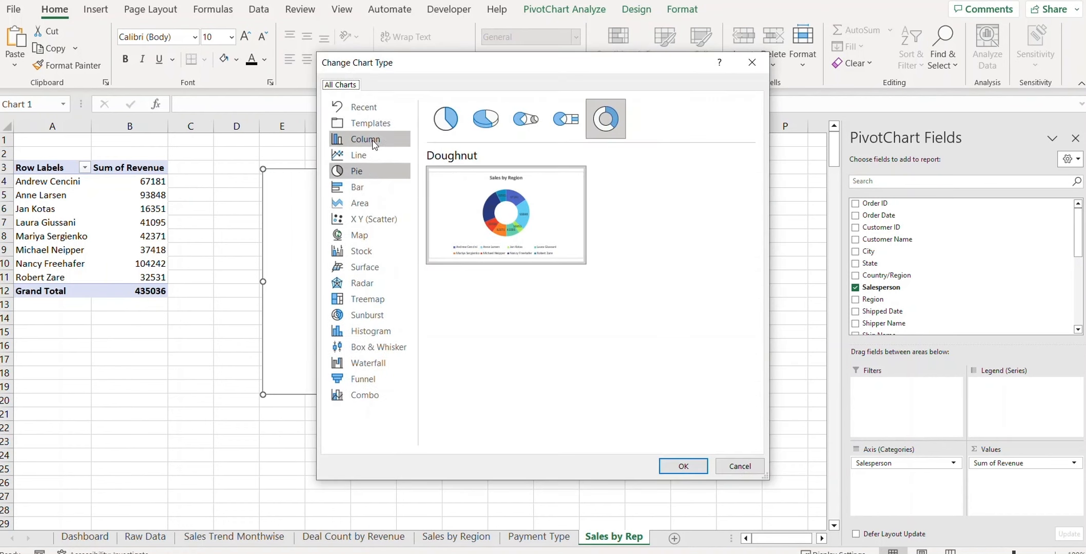
{"action": "left_click", "coordinate": [376, 141]}
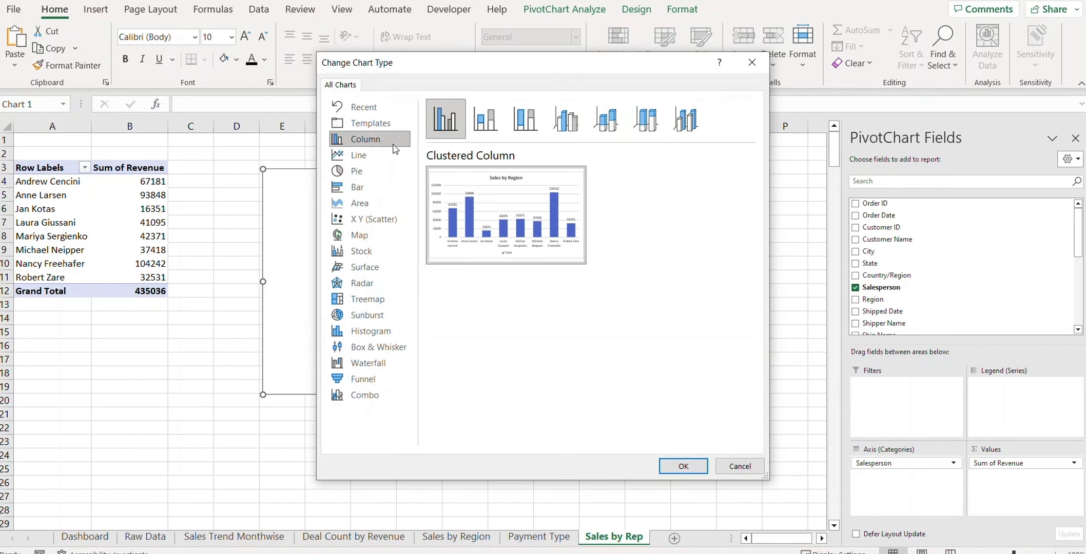
{"action": "left_click", "coordinate": [684, 467]}
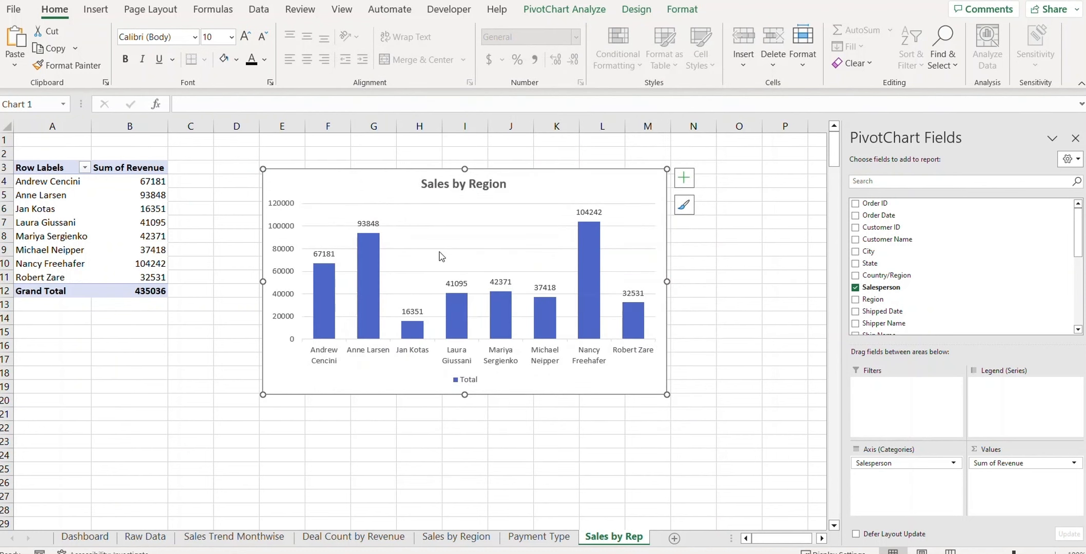
Step: Delete the chart's vertical value axis, gridlines and Total legend
{"action": "left_click", "coordinate": [289, 205]}
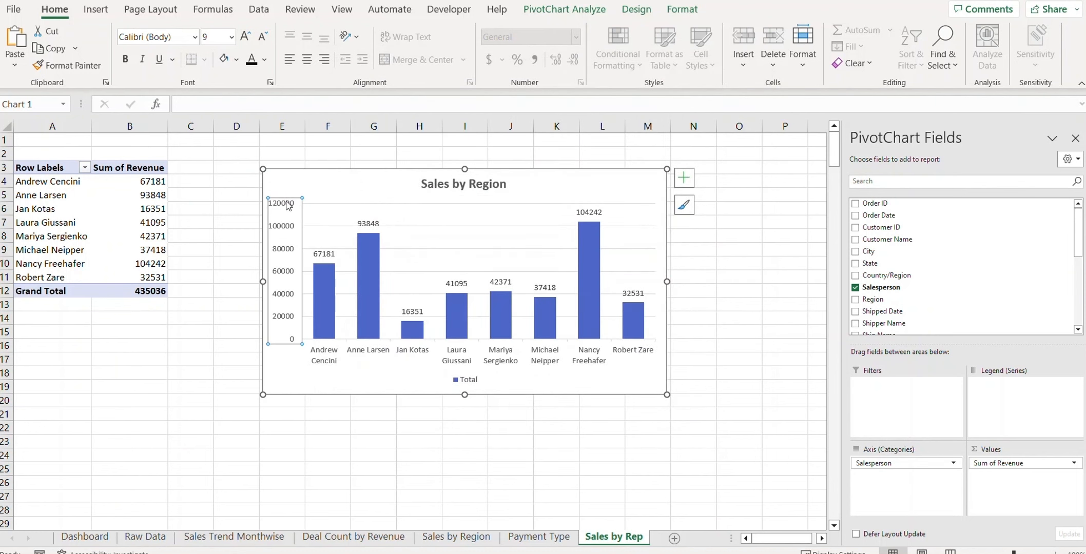
{"action": "key", "text": "Delete"}
{"action": "left_click", "coordinate": [453, 249]}
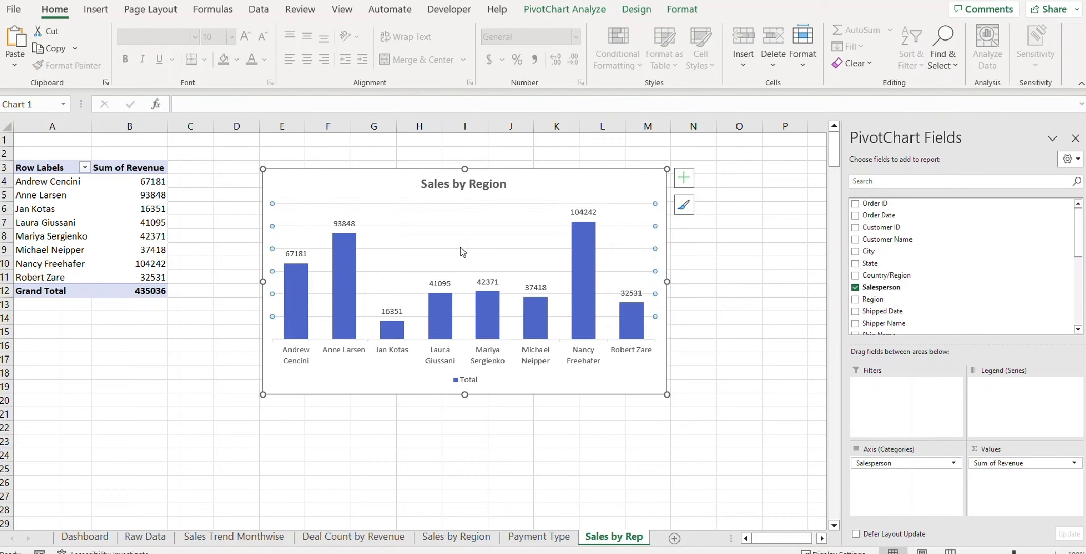
{"action": "key", "text": "Delete"}
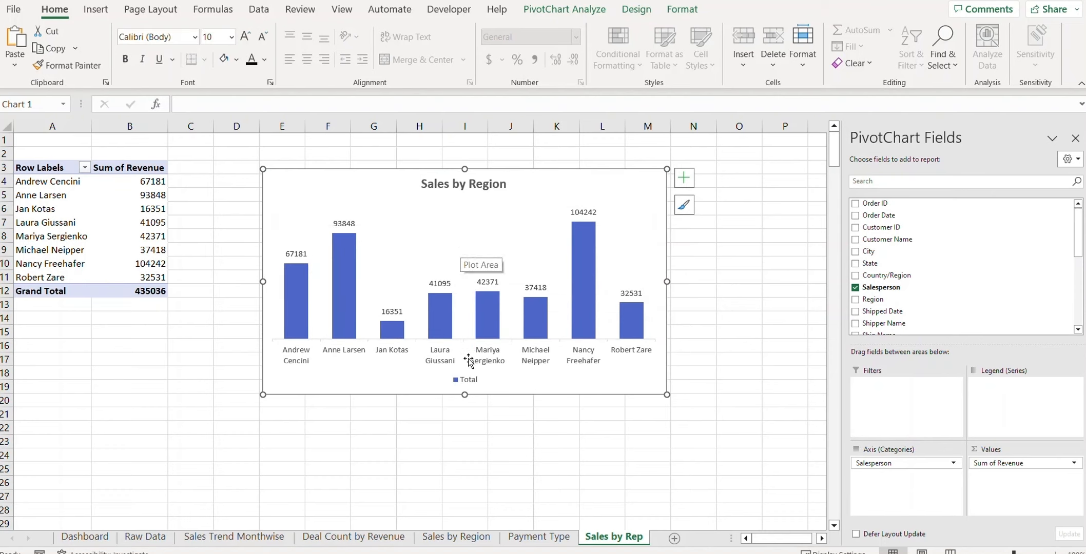
{"action": "left_click", "coordinate": [467, 379]}
{"action": "key", "text": "Delete"}
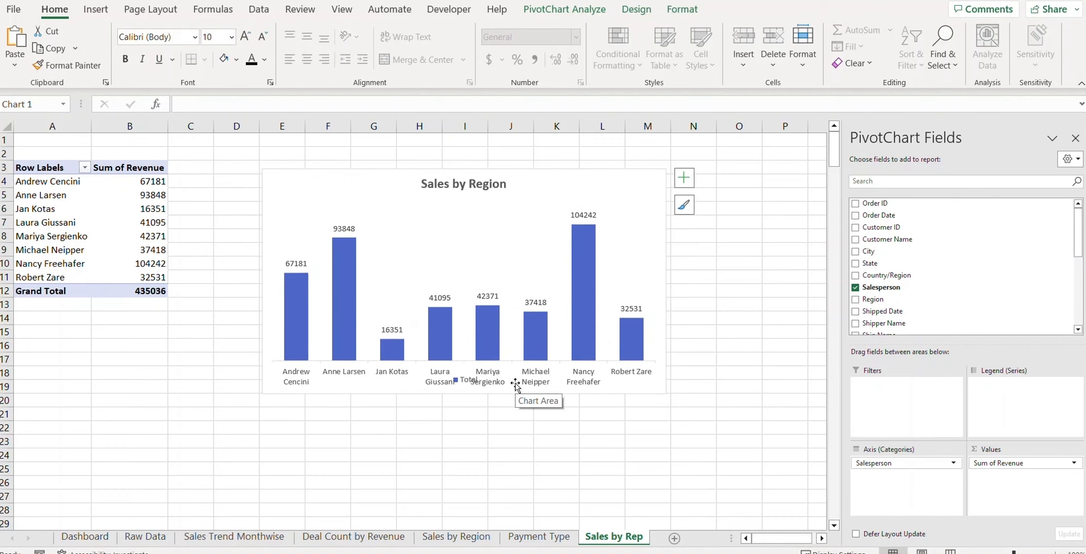
Step: Replace the 'Sales by Region' chart title with 'Sales by Representative'
{"action": "left_click", "coordinate": [475, 183]}
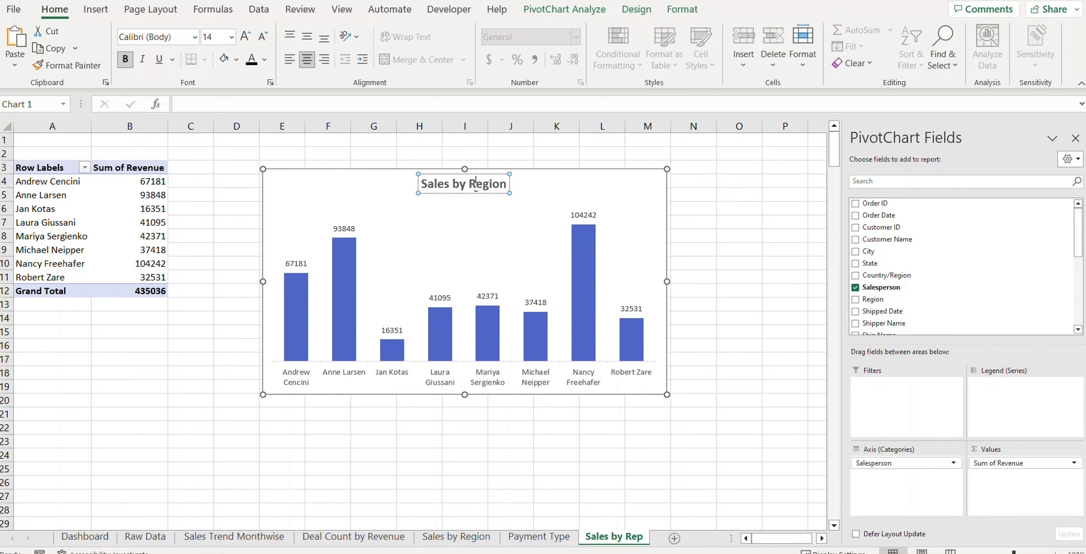
{"action": "triple_click", "coordinate": [475, 184]}
{"action": "type", "text": "Sa"}
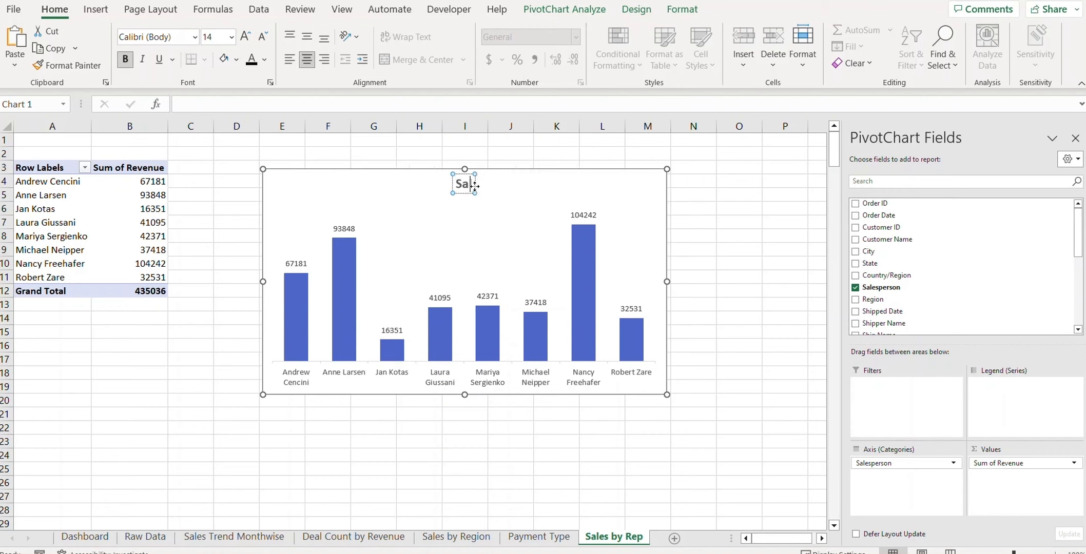
{"action": "type", "text": "les by Repr"}
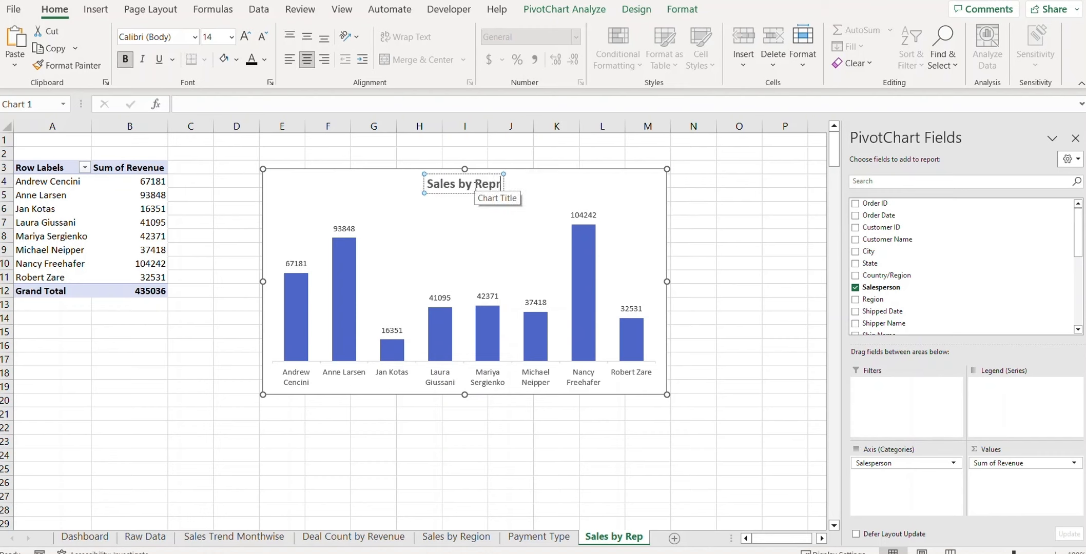
{"action": "type", "text": "esentatives"}
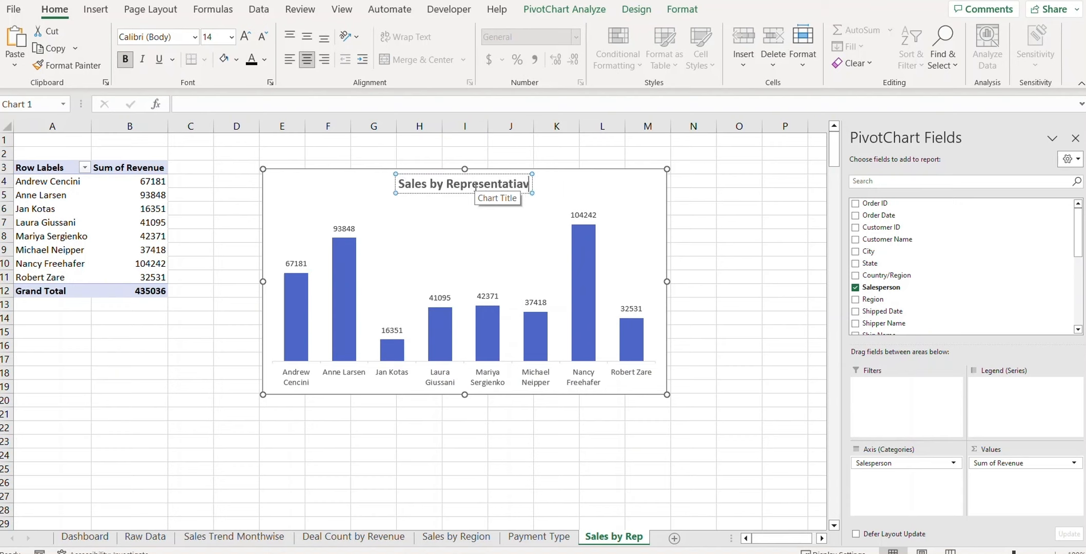
{"action": "key", "text": "BackSpace"}
{"action": "key", "text": "BackSpace"}
{"action": "key", "text": "BackSpace"}
{"action": "type", "text": "ve"}
{"action": "left_click", "coordinate": [702, 320]}
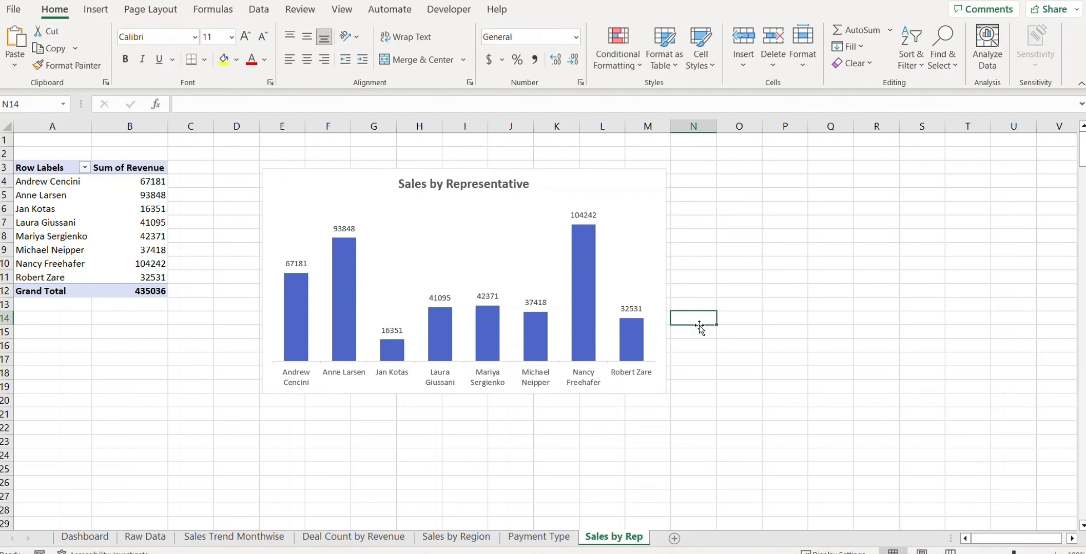
{"action": "left_click", "coordinate": [314, 180]}
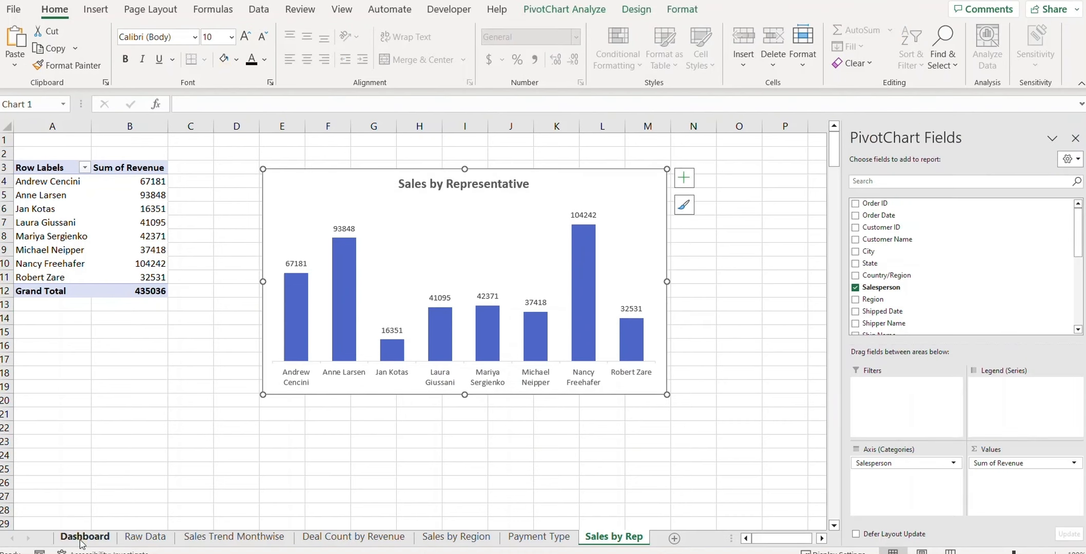
Step: Paste the chart into the Dashboard's lower-middle box, resize it to fit, and return to Sales by Rep
{"action": "left_click", "coordinate": [82, 539]}
{"action": "scroll", "coordinate": [441, 413], "scroll_direction": "up", "scroll_amount": 2}
{"action": "left_click", "coordinate": [261, 318]}
{"action": "key", "text": "ctrl+v"}
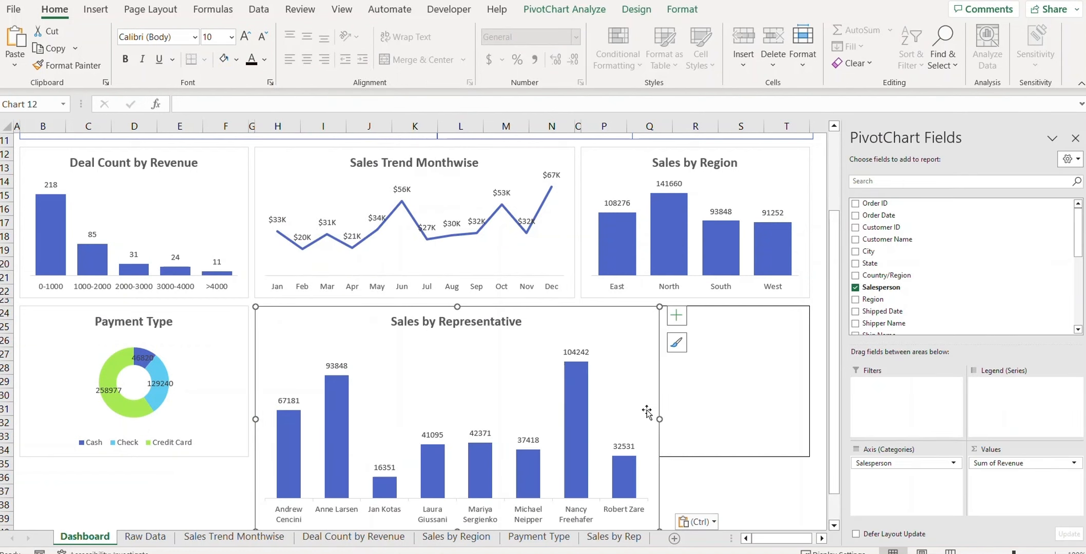
{"action": "left_click_drag", "start_coordinate": [657, 418], "coordinate": [589, 418]}
{"action": "scroll", "coordinate": [590, 398], "scroll_direction": "down", "scroll_amount": 2}
{"action": "left_click_drag", "start_coordinate": [416, 450], "coordinate": [415, 375]}
{"action": "left_click", "coordinate": [618, 434]}
{"action": "scroll", "coordinate": [616, 434], "scroll_direction": "up", "scroll_amount": 3}
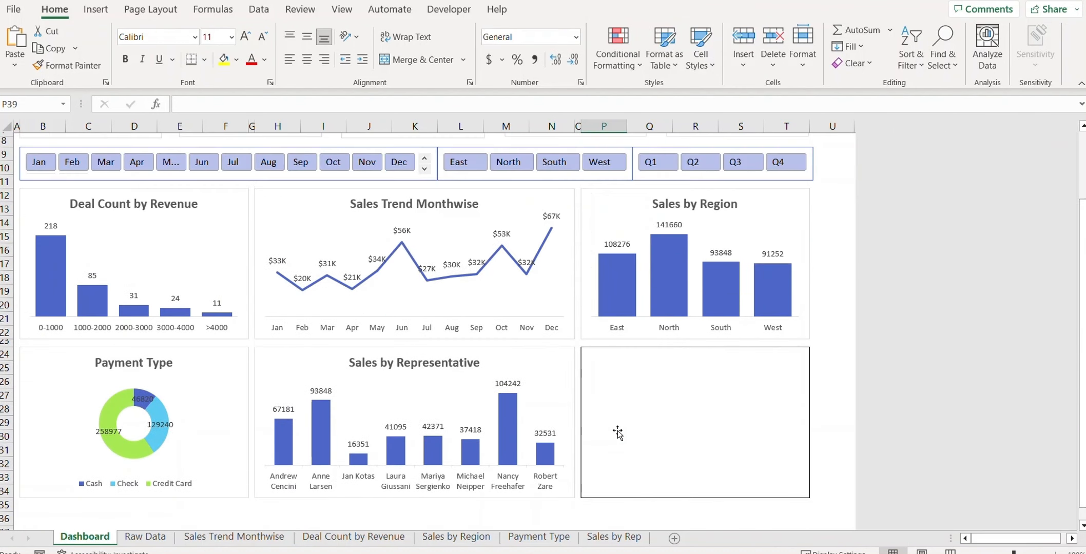
{"action": "left_click", "coordinate": [618, 536]}
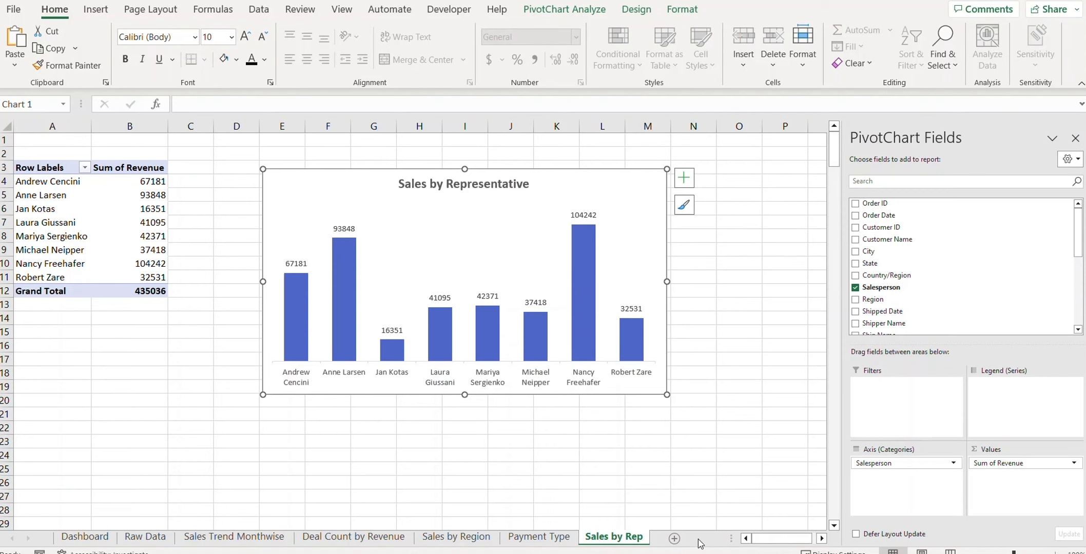
Step: Copy the Sales by Rep sheet and name the copy 'Top 5 Customers'
{"action": "left_click_drag", "start_coordinate": [623, 536], "coordinate": [710, 539]}
{"action": "right_click", "coordinate": [640, 539]}
{"action": "left_click", "coordinate": [698, 366]}
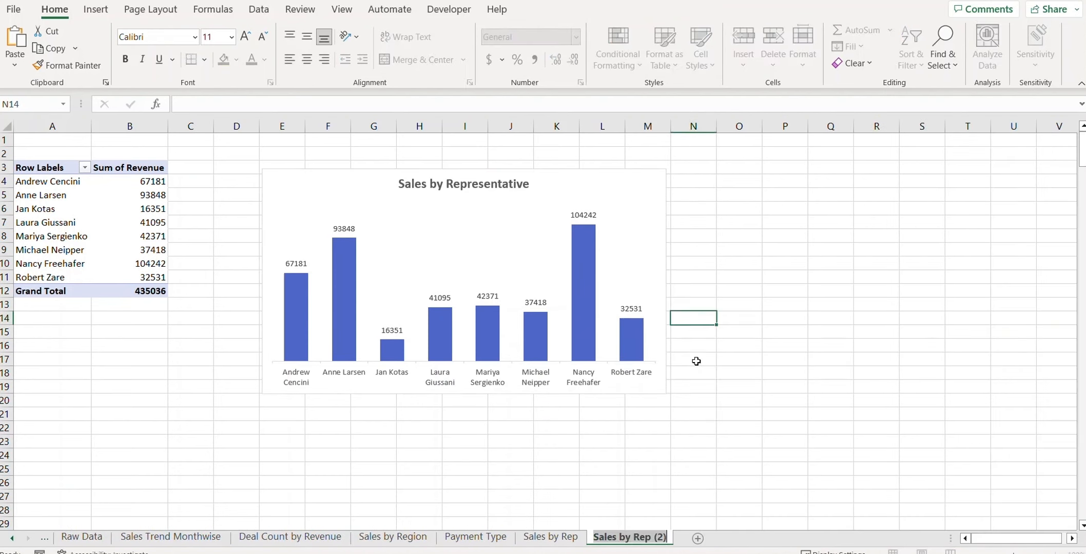
{"action": "type", "text": "Top"}
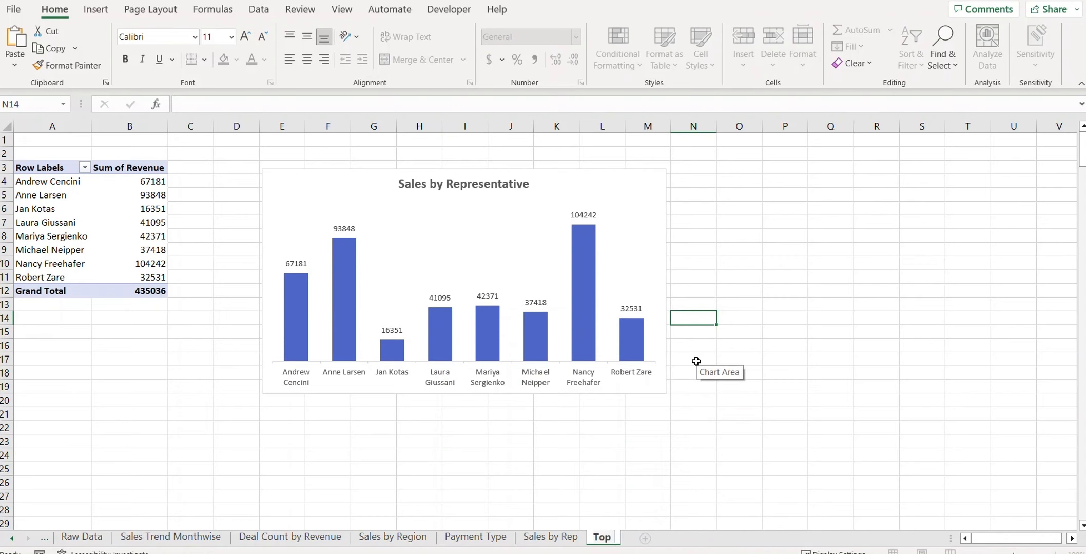
{"action": "type", "text": " 5 Customers"}
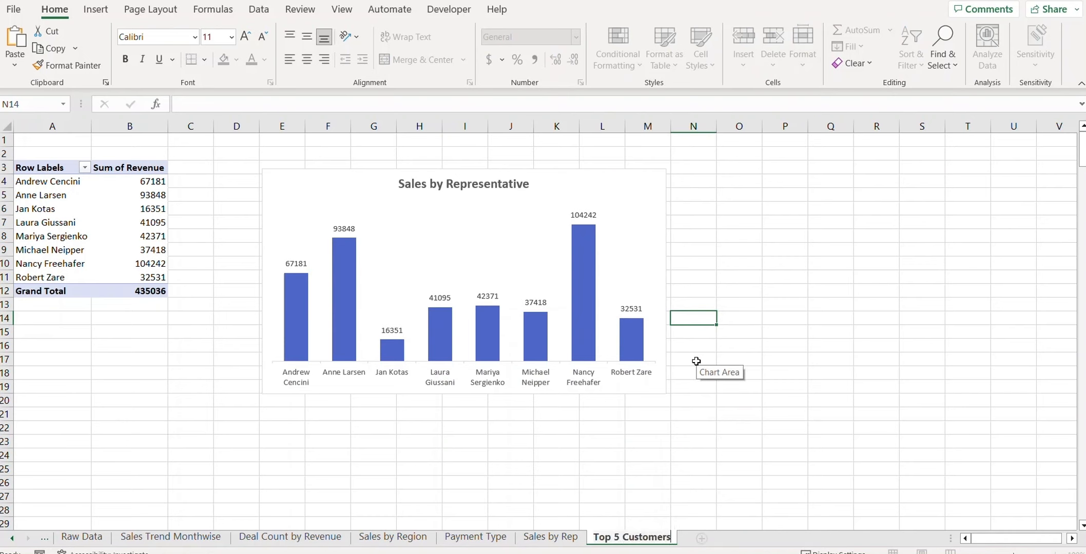
{"action": "key", "text": "Return"}
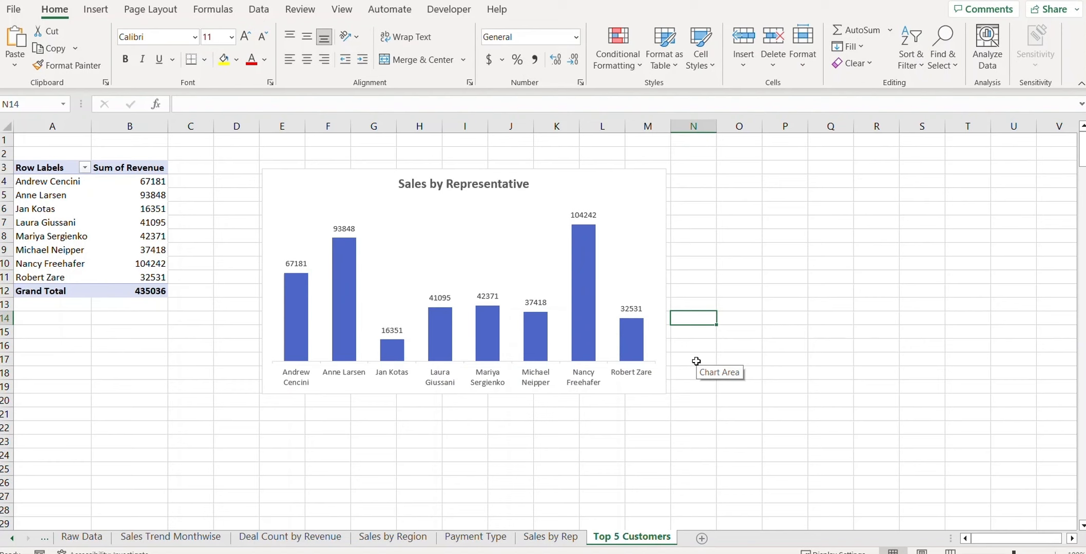
Step: Replace Salesperson with Customer Name in the pivot rows
{"action": "left_click", "coordinate": [54, 208]}
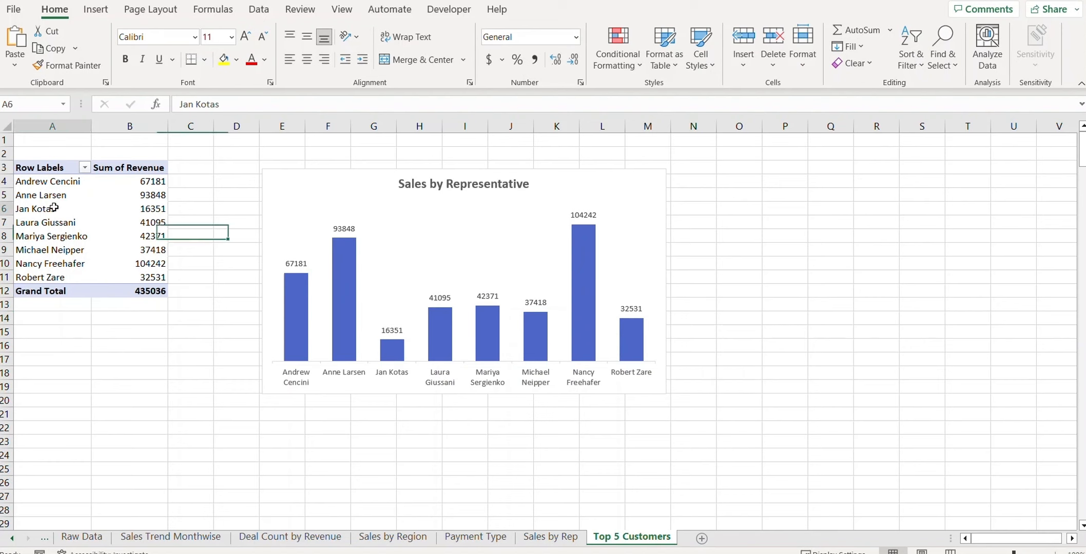
{"action": "left_click_drag", "start_coordinate": [880, 462], "coordinate": [916, 291]}
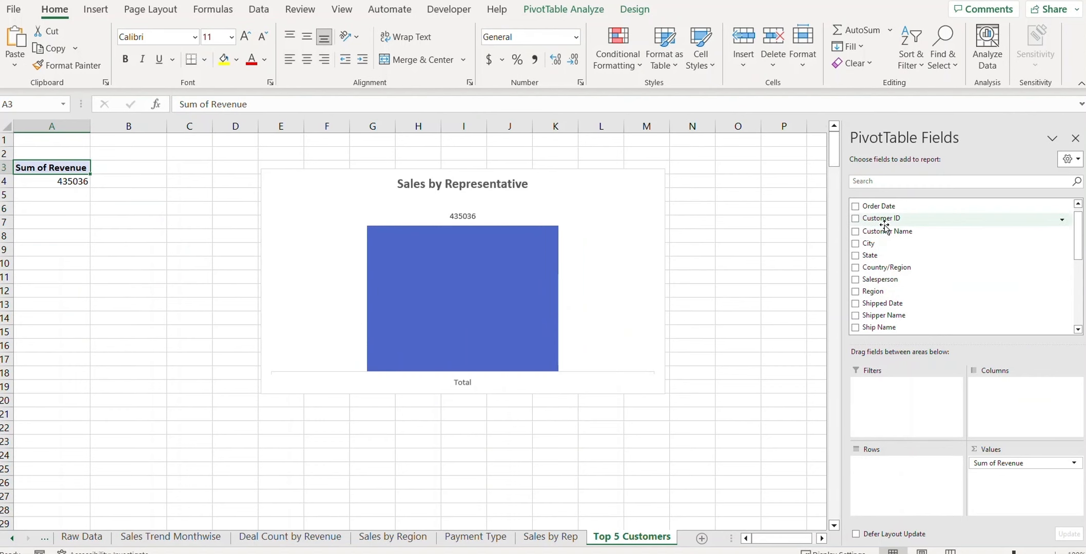
{"action": "left_click_drag", "start_coordinate": [888, 235], "coordinate": [899, 470]}
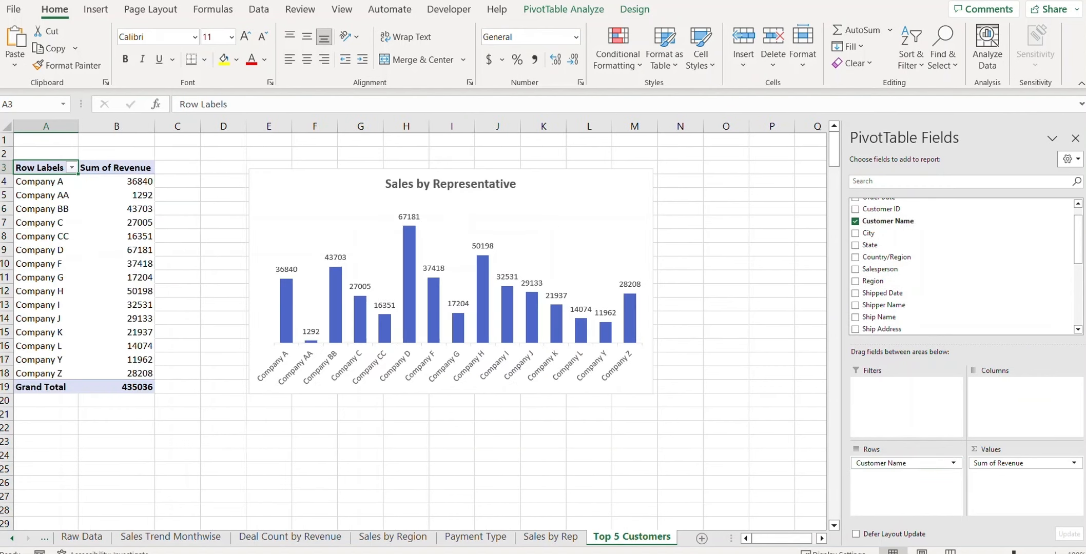
Step: Apply a Top 10 value filter set to 5 customers, totalling 235340
{"action": "left_click", "coordinate": [72, 168]}
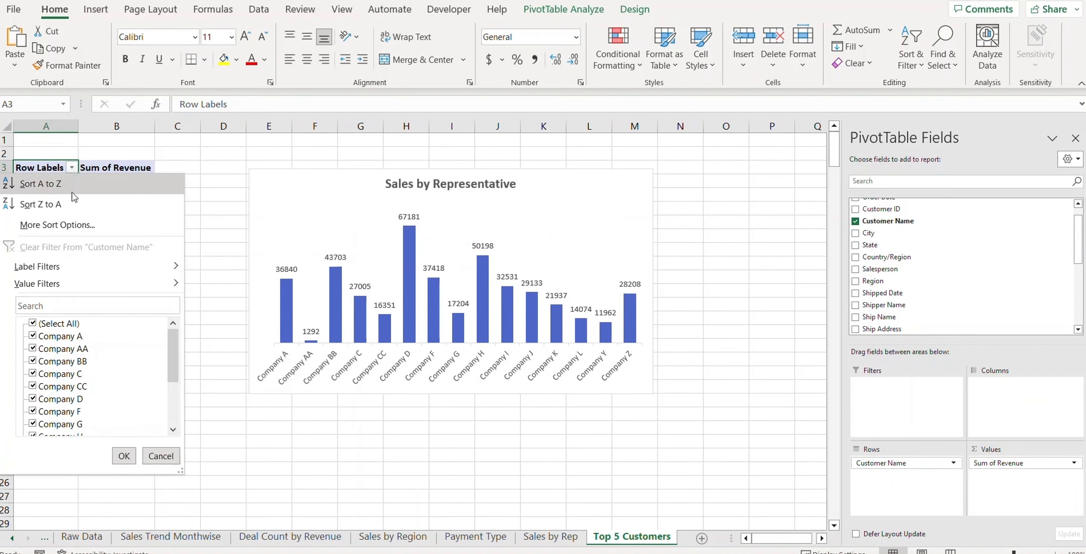
{"action": "mouse_move", "coordinate": [68, 287]}
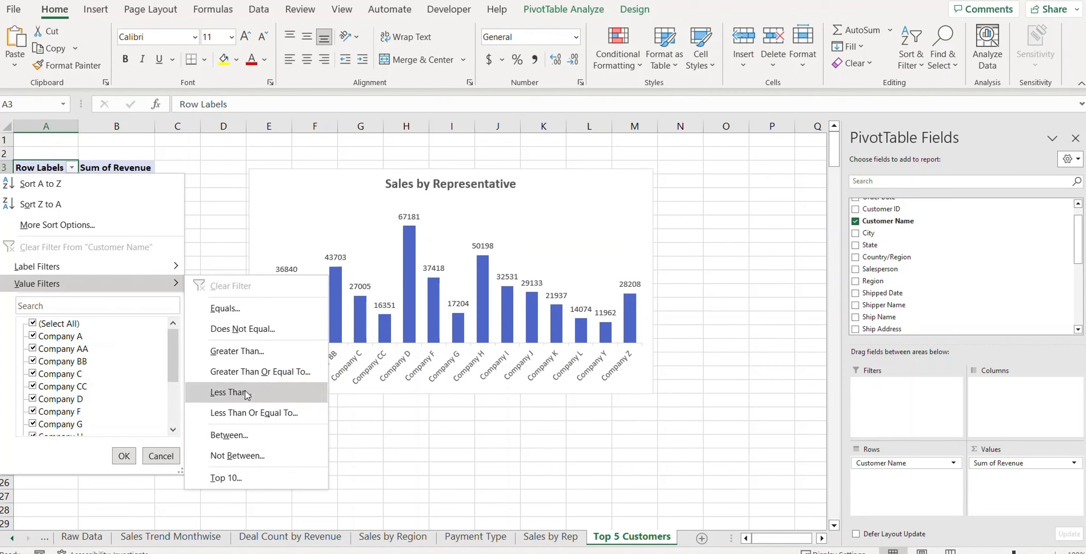
{"action": "left_click", "coordinate": [242, 481]}
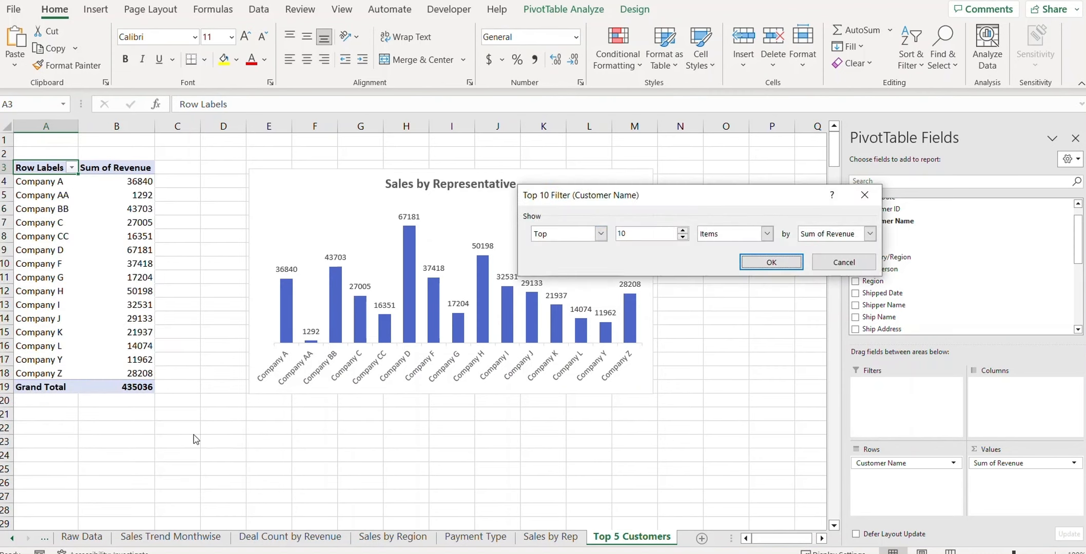
{"action": "left_click_drag", "start_coordinate": [662, 195], "coordinate": [316, 218]}
{"action": "left_click", "coordinate": [336, 255]}
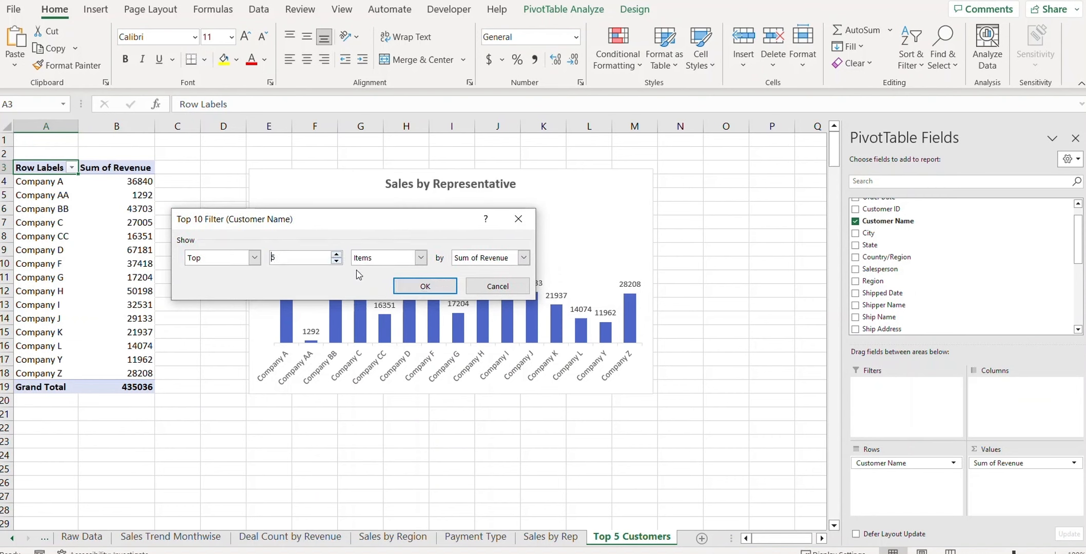
{"action": "left_click", "coordinate": [445, 286]}
{"action": "right_click", "coordinate": [280, 185]}
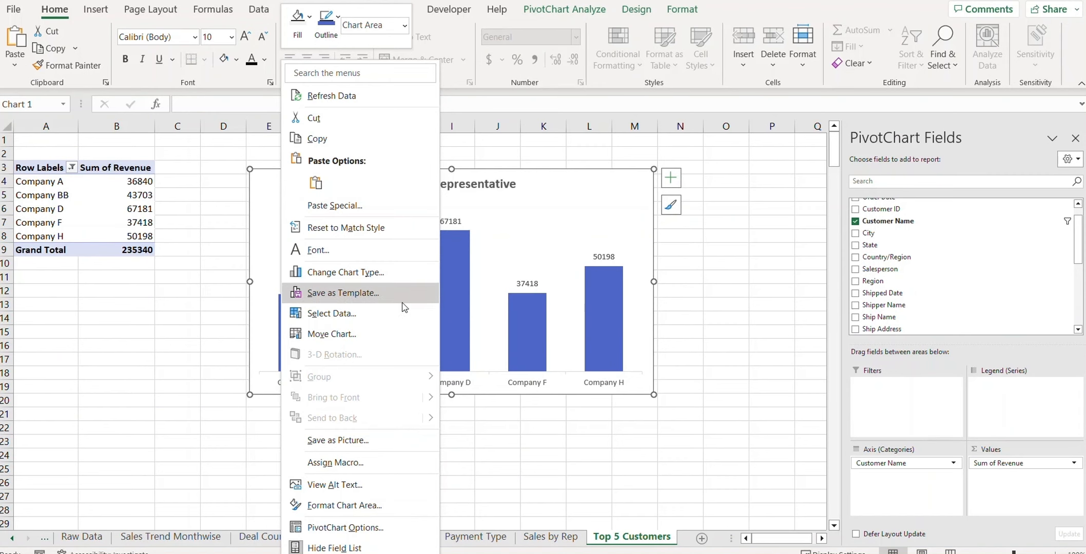
Step: Change the chart to a bar chart and sort revenue largest to smallest
{"action": "left_click", "coordinate": [389, 273]}
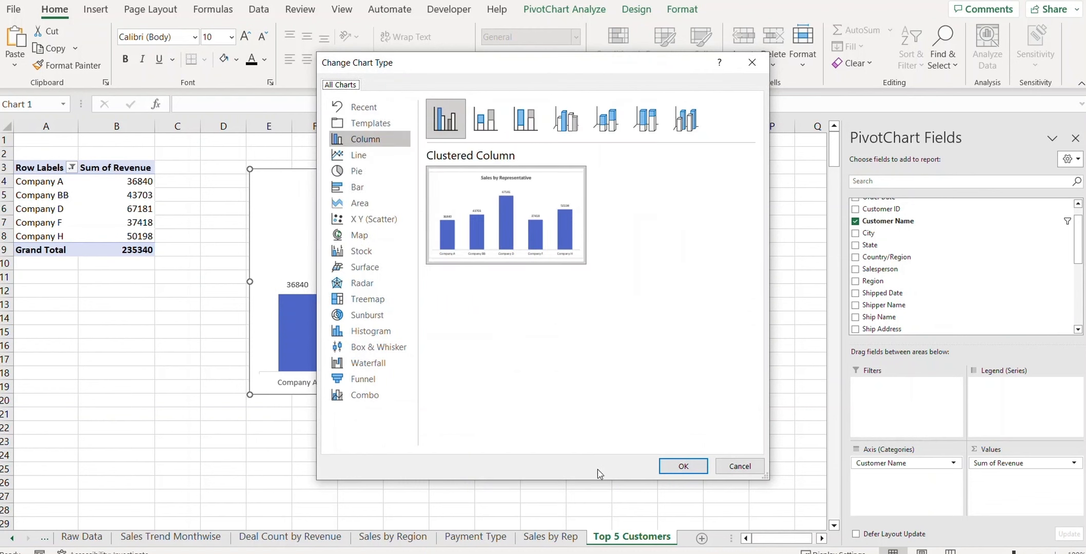
{"action": "left_click", "coordinate": [357, 186]}
{"action": "left_click", "coordinate": [695, 469]}
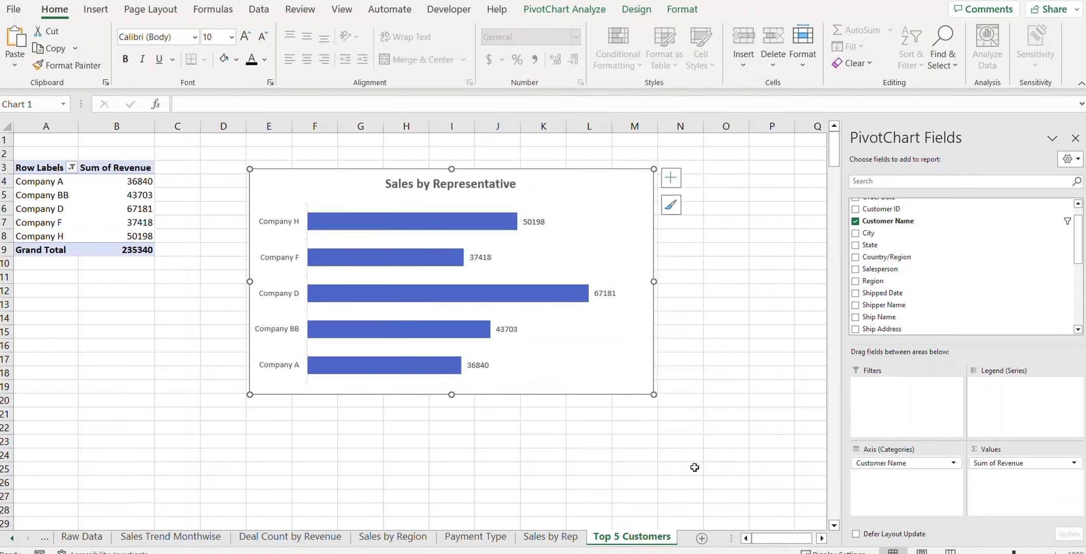
{"action": "right_click", "coordinate": [134, 198]}
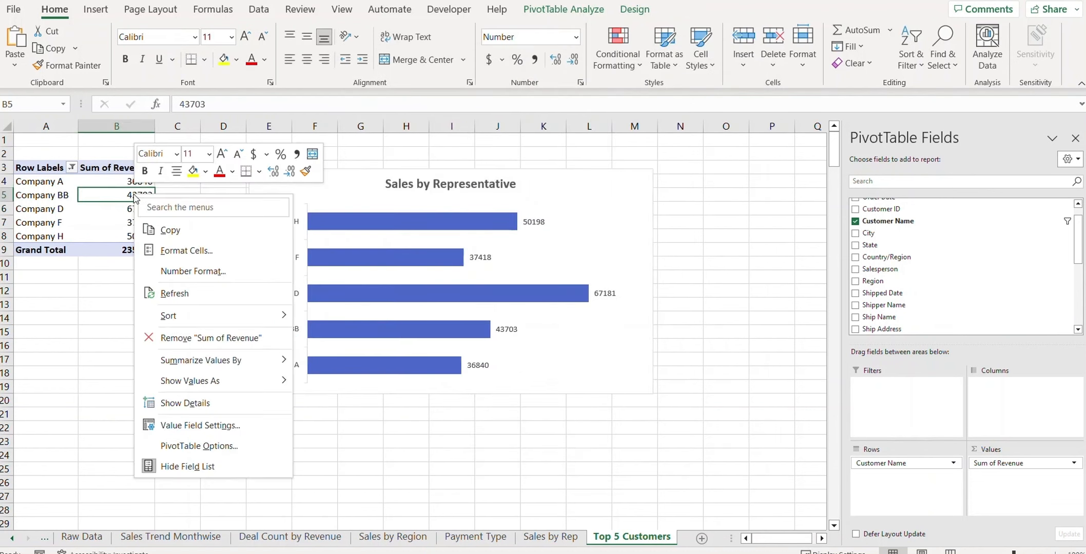
{"action": "mouse_move", "coordinate": [214, 315]}
{"action": "left_click", "coordinate": [349, 336]}
Step: Retitle the chart 'Top 5 Customers' and select it for copying
{"action": "left_click", "coordinate": [447, 185]}
{"action": "double_click", "coordinate": [447, 184]}
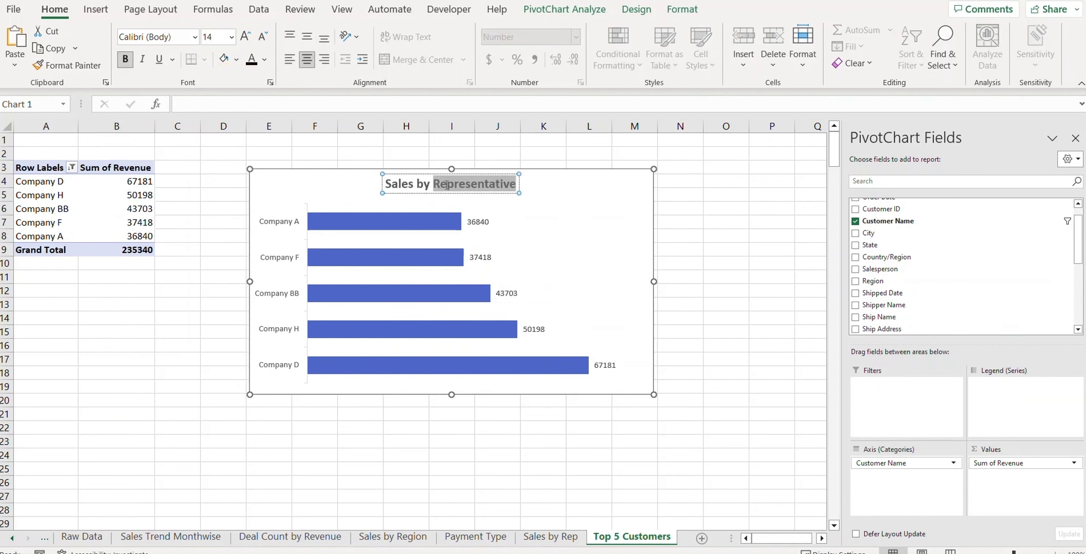
{"action": "triple_click", "coordinate": [447, 184]}
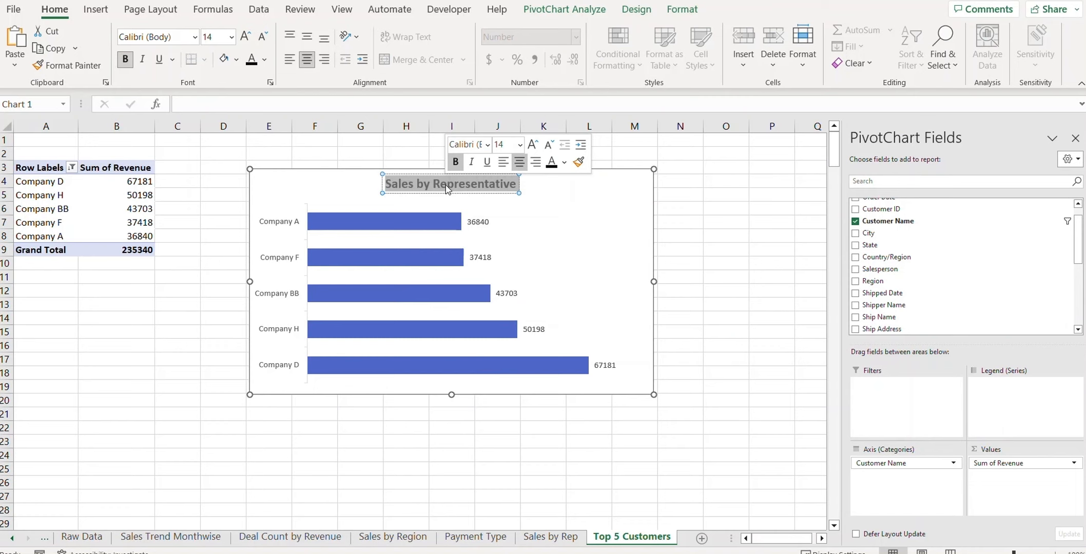
{"action": "type", "text": "Top 5"}
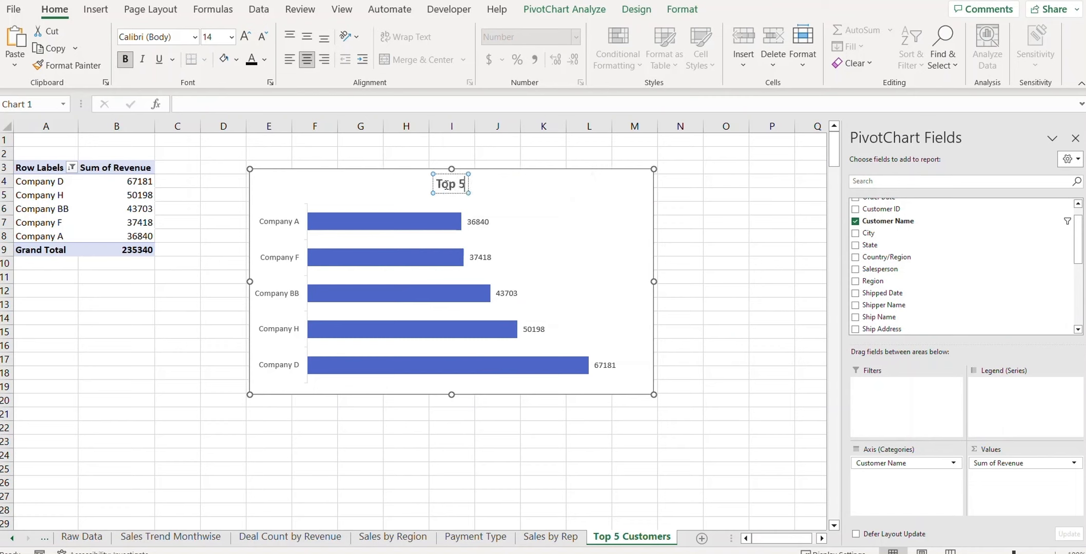
{"action": "type", "text": " Customers"}
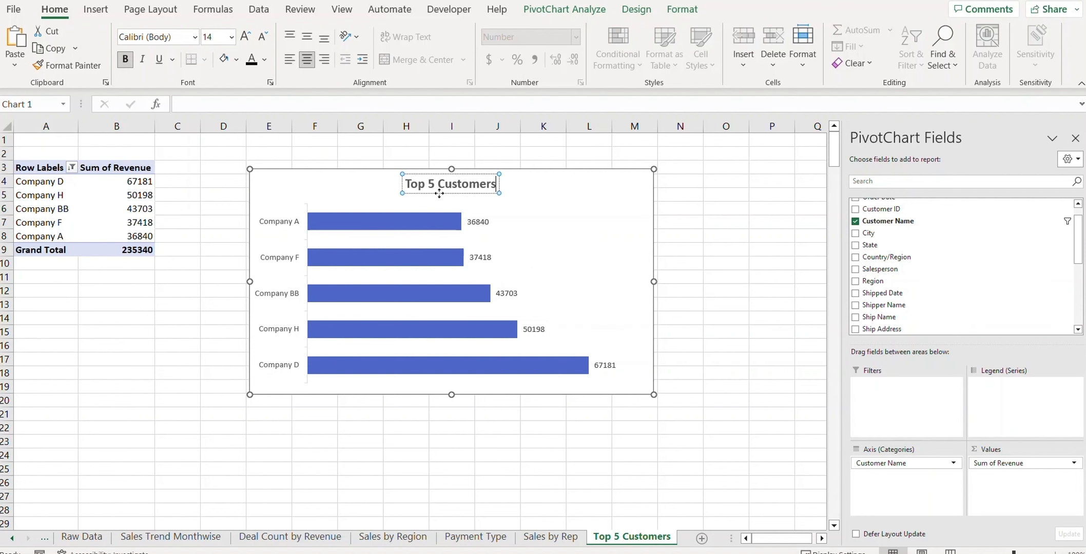
{"action": "left_click", "coordinate": [725, 277]}
{"action": "left_click", "coordinate": [270, 193]}
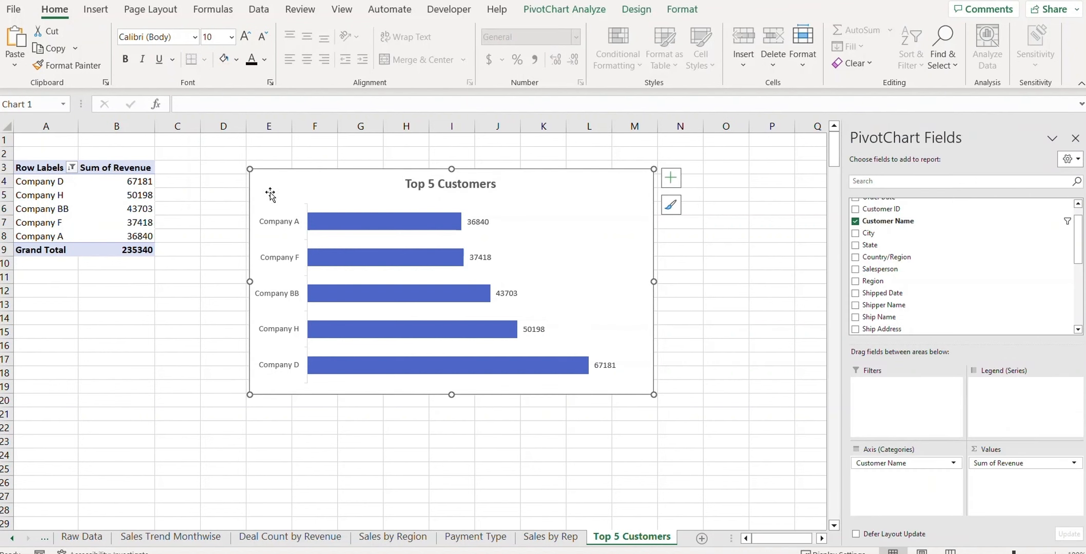
{"action": "left_click", "coordinate": [77, 538]}
{"action": "left_click", "coordinate": [12, 538]}
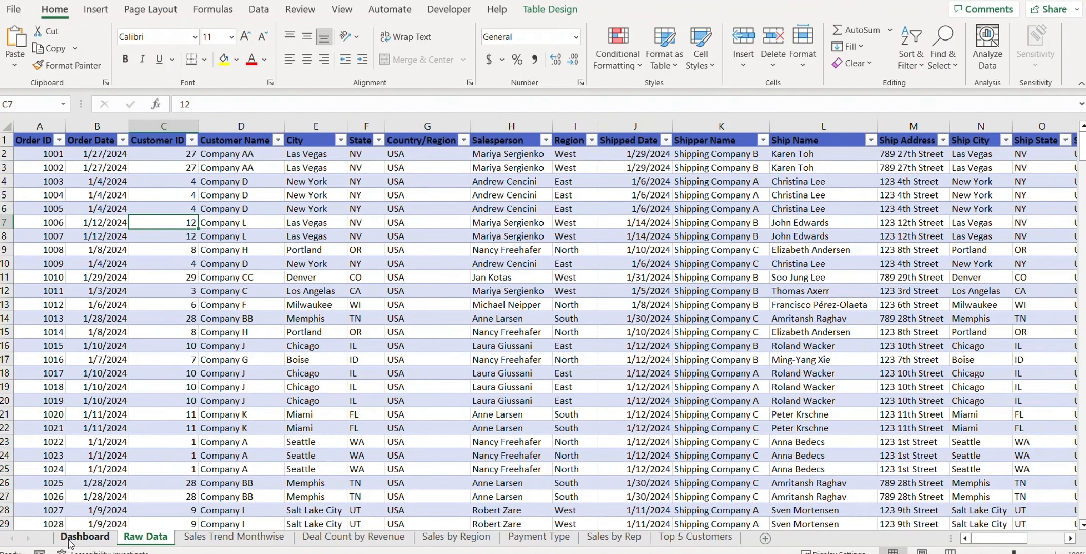
Step: Paste the Top 5 Customers chart at P24 on the Dashboard and fit it into the lower-right box
{"action": "left_click", "coordinate": [77, 537]}
{"action": "left_click", "coordinate": [585, 359]}
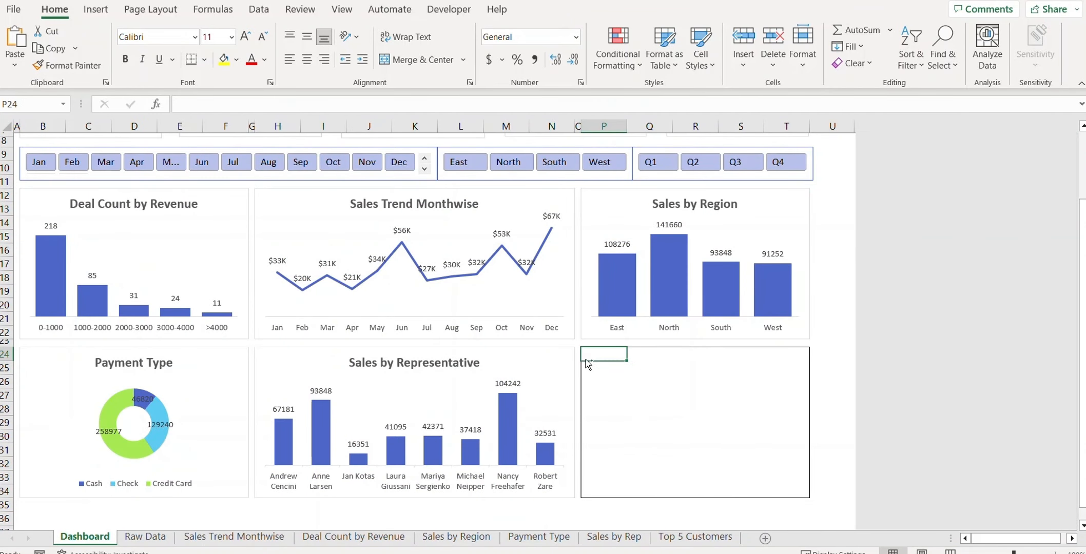
{"action": "key", "text": "ctrl+v"}
{"action": "scroll", "coordinate": [590, 360], "scroll_direction": "down", "scroll_amount": 3}
{"action": "left_click", "coordinate": [1075, 138]}
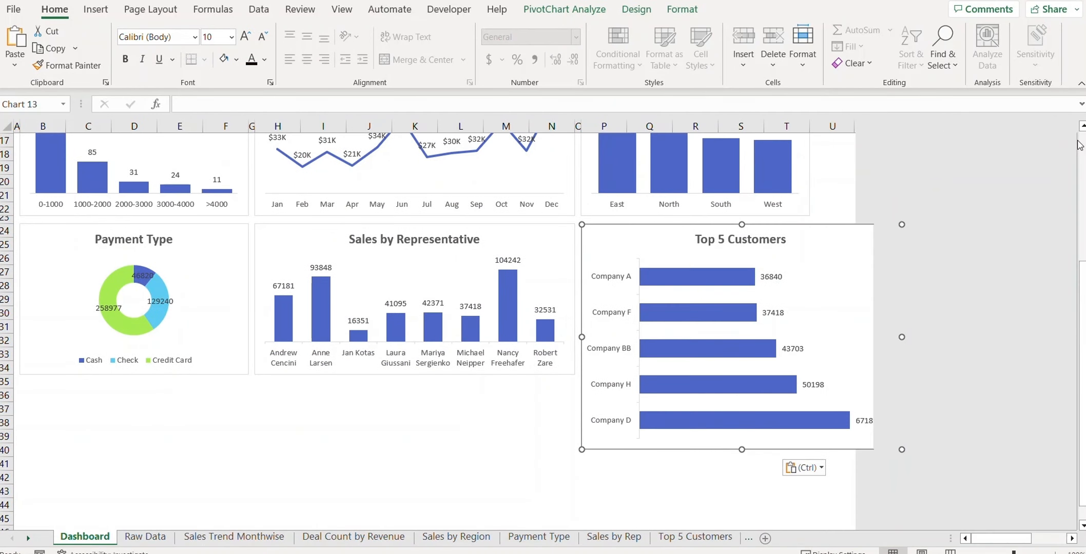
{"action": "left_click_drag", "start_coordinate": [606, 233], "coordinate": [463, 282]}
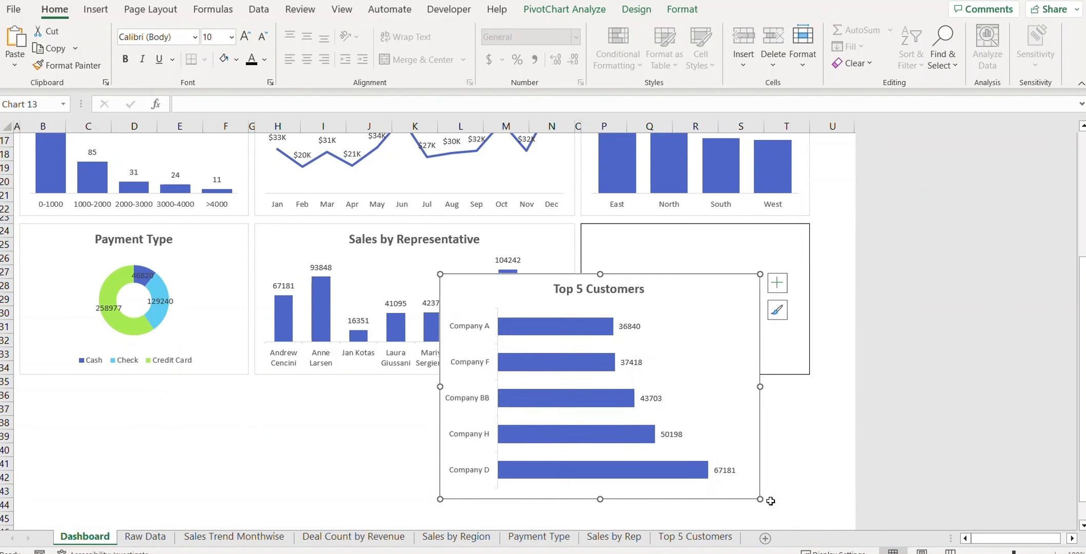
{"action": "left_click_drag", "start_coordinate": [758, 499], "coordinate": [671, 430]}
{"action": "left_click_drag", "start_coordinate": [465, 292], "coordinate": [608, 242]}
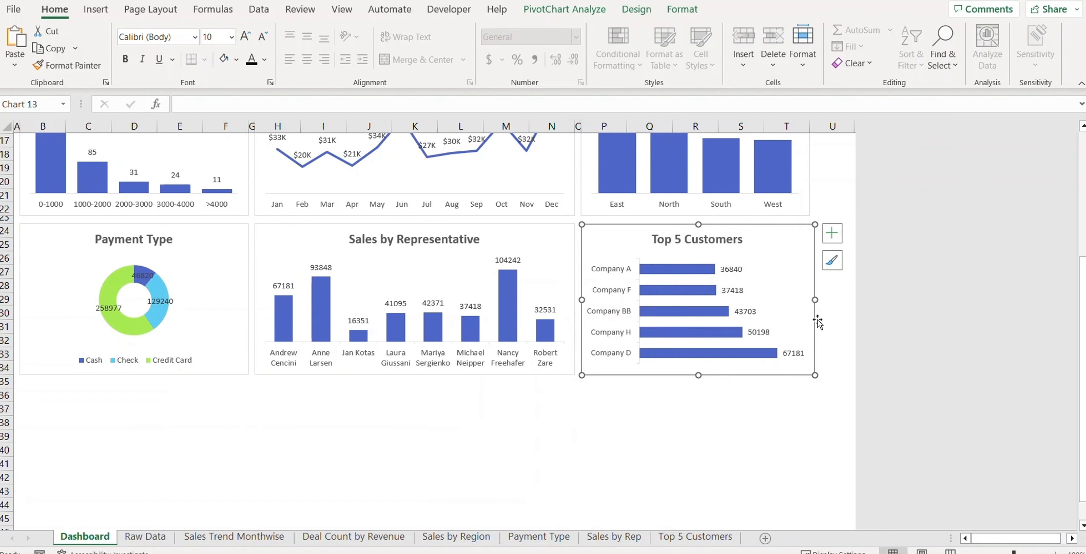
{"action": "left_click", "coordinate": [770, 429]}
{"action": "scroll", "coordinate": [770, 429], "scroll_direction": "up", "scroll_amount": 5}
{"action": "scroll", "coordinate": [770, 429], "scroll_direction": "down", "scroll_amount": 2}
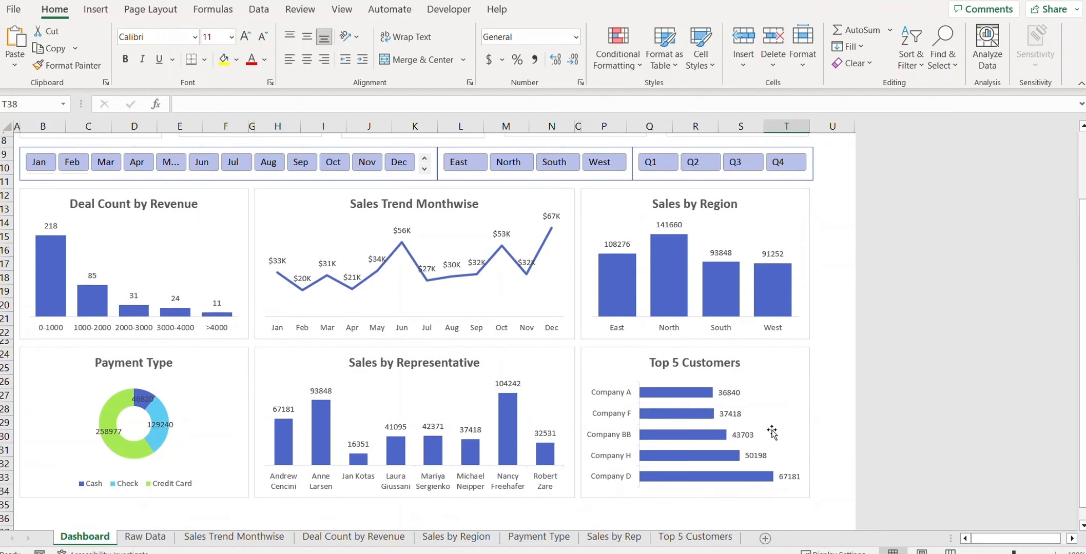
{"action": "scroll", "coordinate": [770, 429], "scroll_direction": "up", "scroll_amount": 3}
{"action": "scroll", "coordinate": [809, 335], "scroll_direction": "down", "scroll_amount": 5}
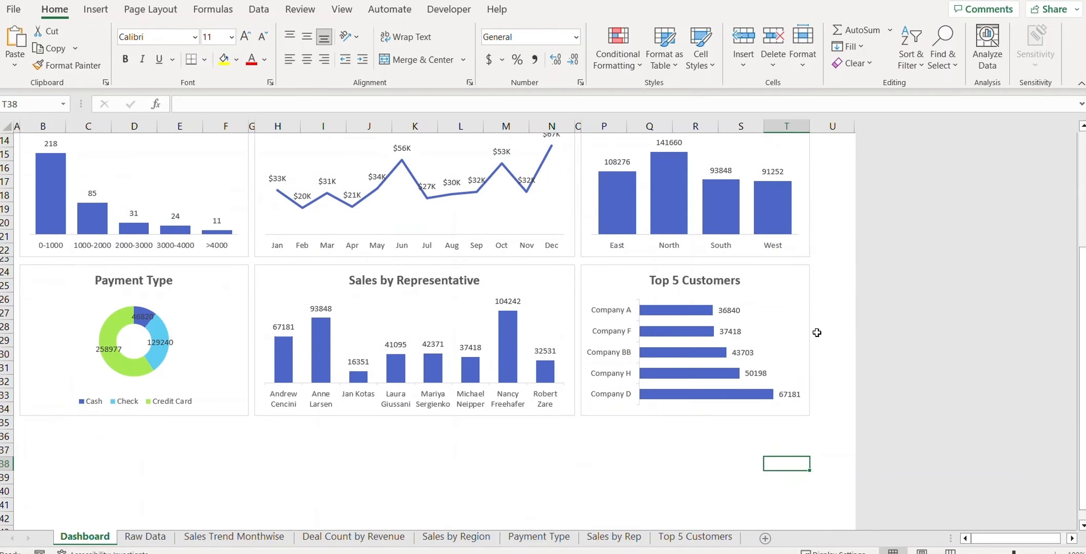
{"action": "scroll", "coordinate": [814, 336], "scroll_direction": "up", "scroll_amount": 5}
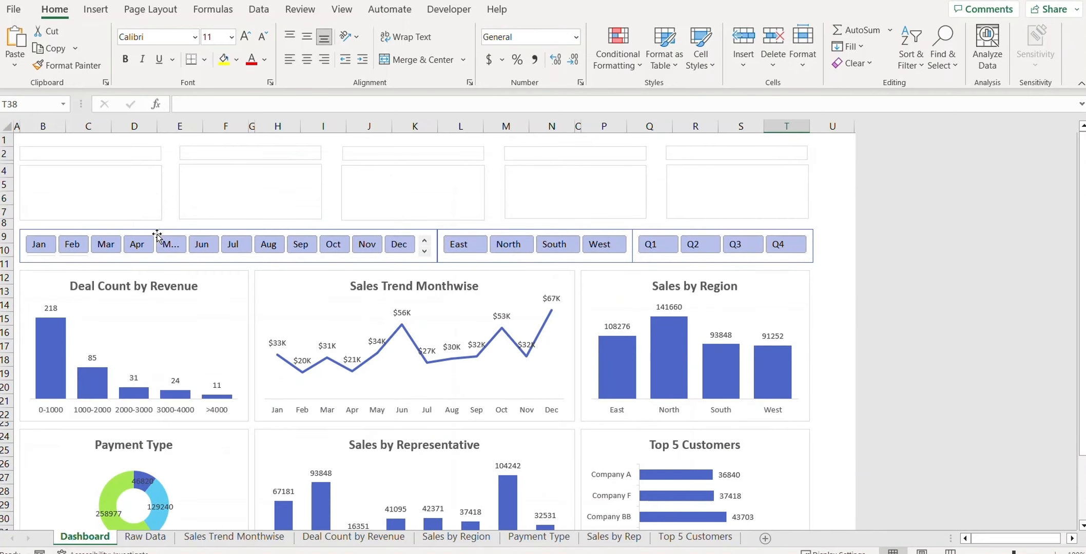
Step: Confirm the Months and Region slicers' report connections include Top 5 Customers
{"action": "right_click", "coordinate": [158, 238]}
{"action": "left_click", "coordinate": [223, 377]}
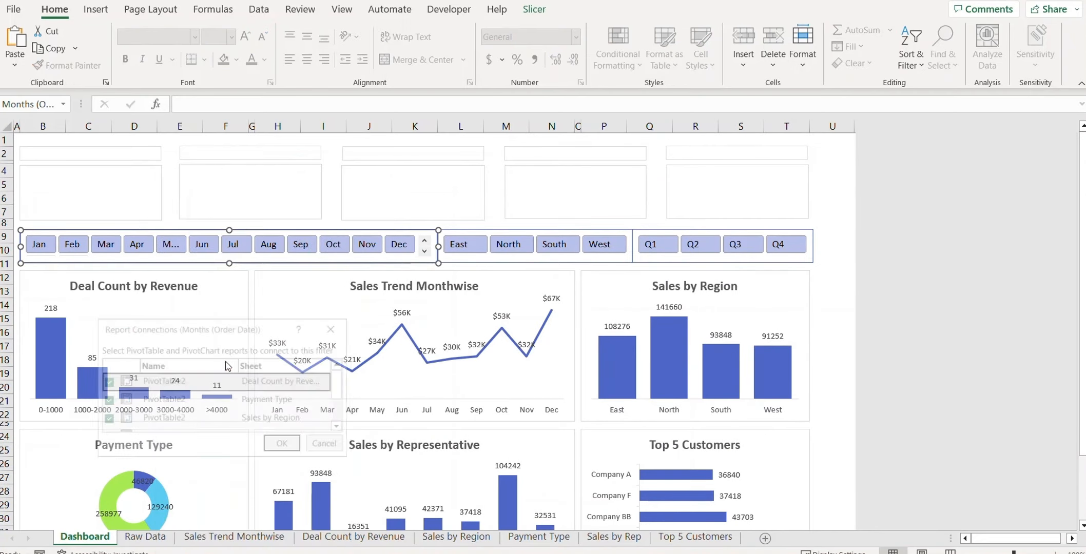
{"action": "scroll", "coordinate": [340, 427], "scroll_direction": "down", "scroll_amount": 3}
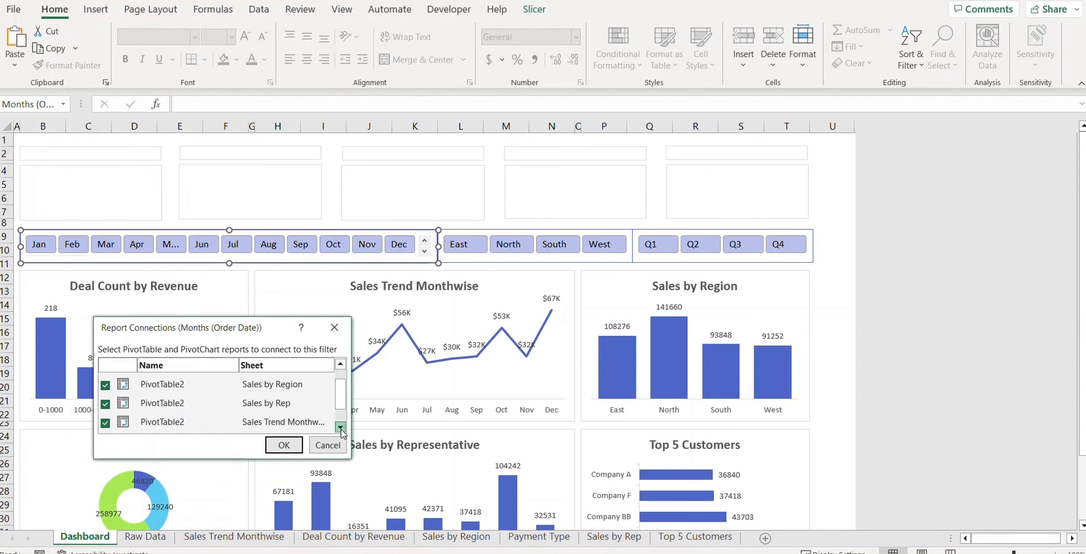
{"action": "left_click", "coordinate": [328, 445]}
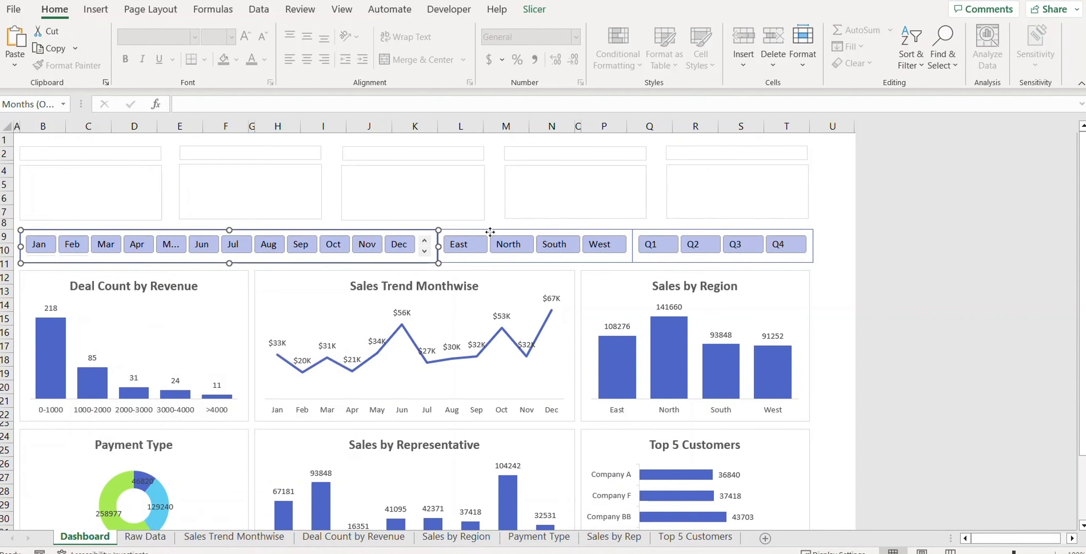
{"action": "right_click", "coordinate": [490, 232]}
{"action": "left_click", "coordinate": [552, 382]}
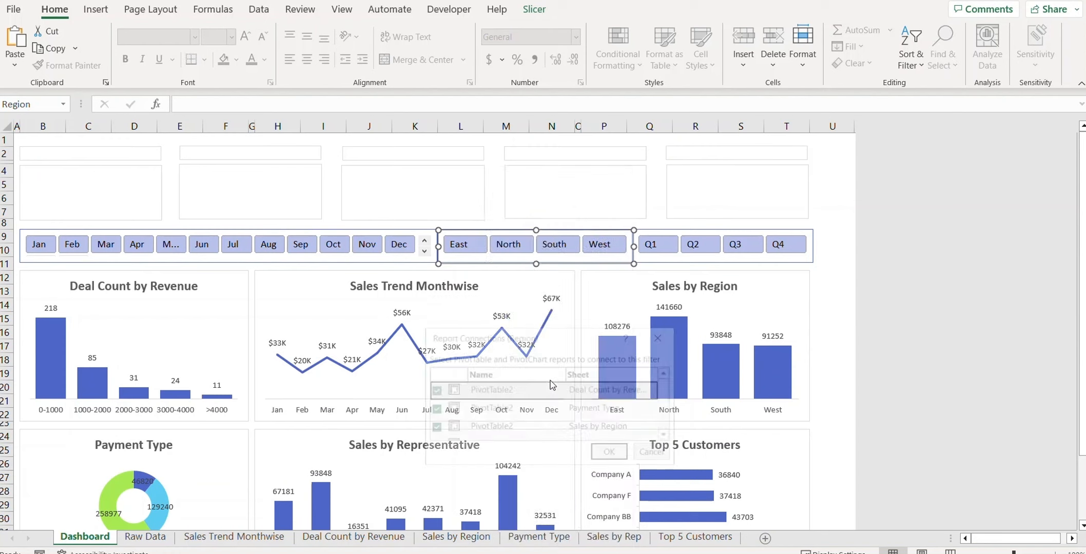
{"action": "scroll", "coordinate": [586, 403], "scroll_direction": "down", "scroll_amount": 2}
{"action": "scroll", "coordinate": [663, 418], "scroll_direction": "down", "scroll_amount": 1}
{"action": "left_click", "coordinate": [652, 452]}
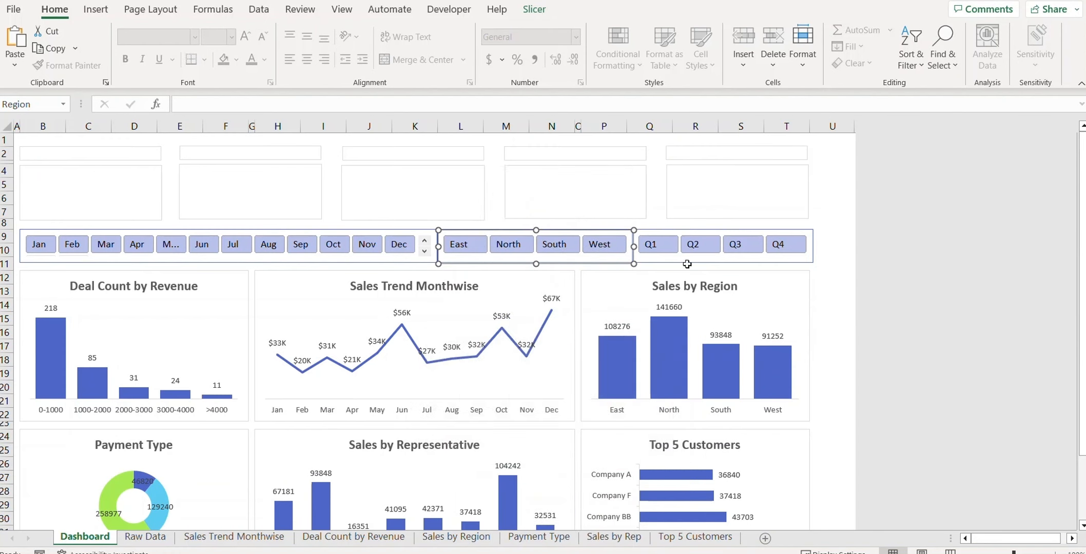
Step: Confirm the Quarter slicer's connections, then filter the dashboard to Q1
{"action": "right_click", "coordinate": [673, 238]}
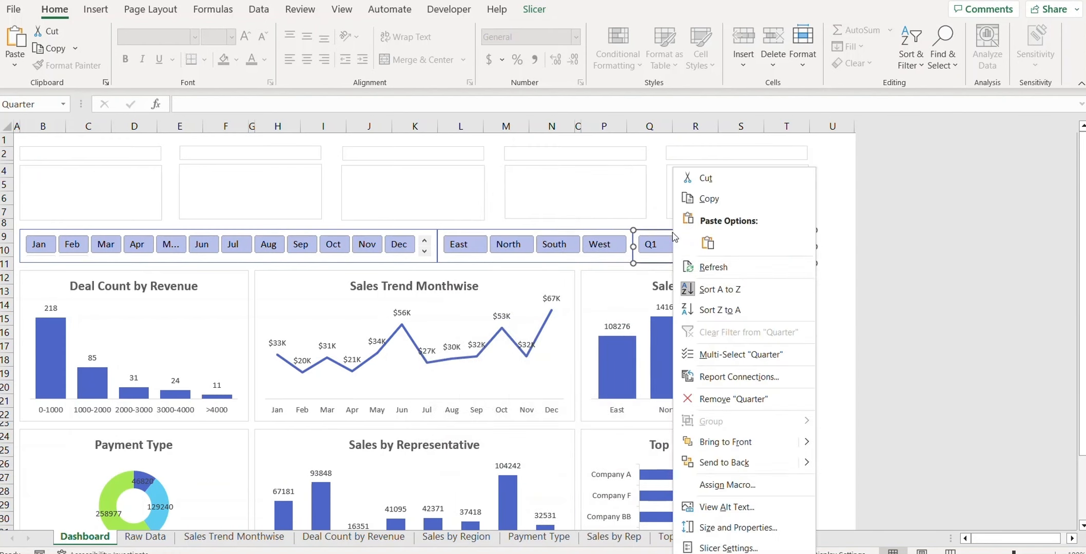
{"action": "left_click", "coordinate": [726, 377]}
{"action": "scroll", "coordinate": [719, 411], "scroll_direction": "down", "scroll_amount": 1}
{"action": "left_click", "coordinate": [815, 453]}
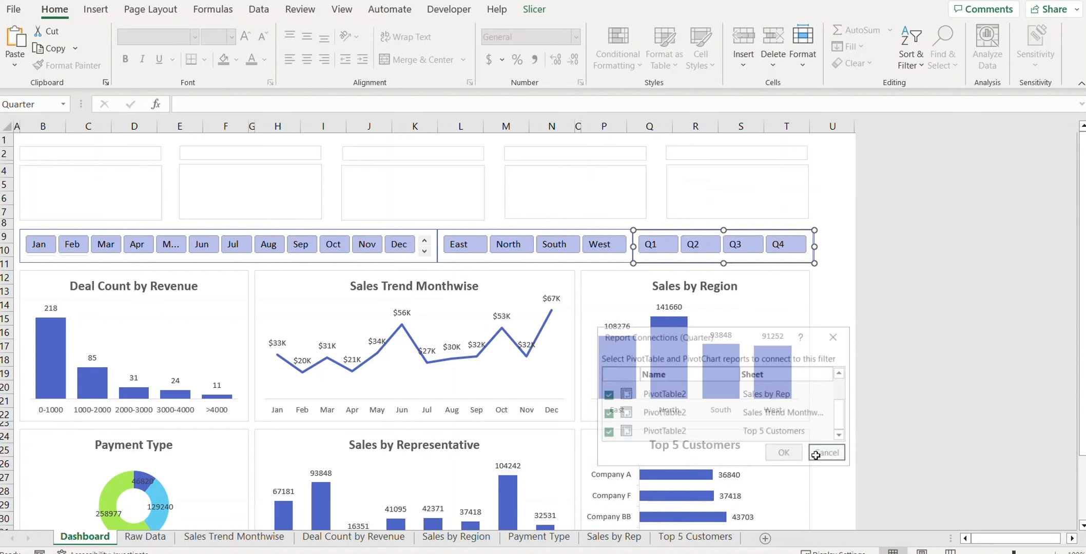
{"action": "left_click", "coordinate": [831, 346]}
{"action": "left_click", "coordinate": [658, 251]}
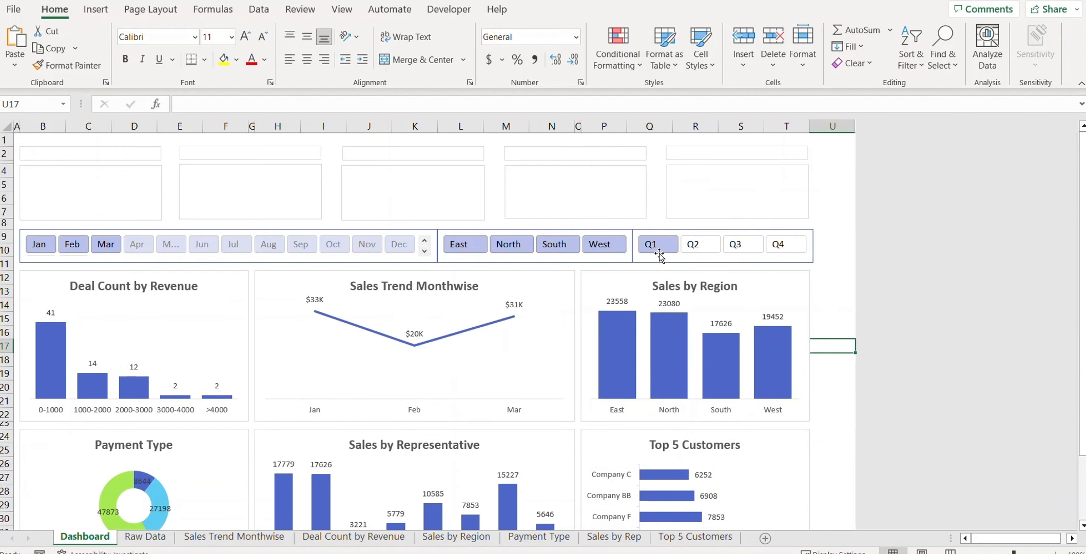
Step: Filter the dashboard to North, then South, then reselect all four regions in the Region slicer
{"action": "scroll", "coordinate": [795, 334], "scroll_direction": "down", "scroll_amount": 2}
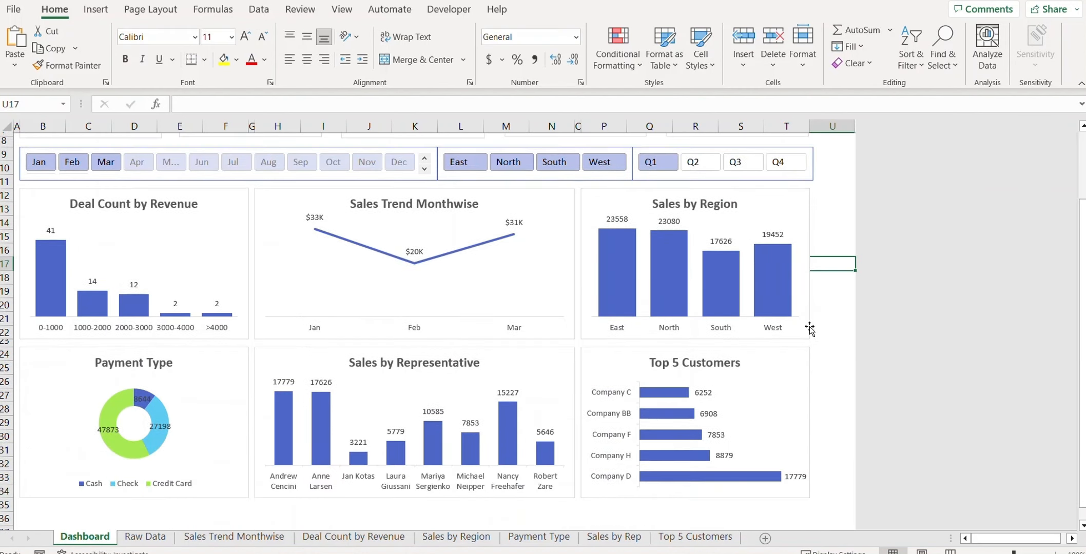
{"action": "scroll", "coordinate": [343, 377], "scroll_direction": "up", "scroll_amount": 1}
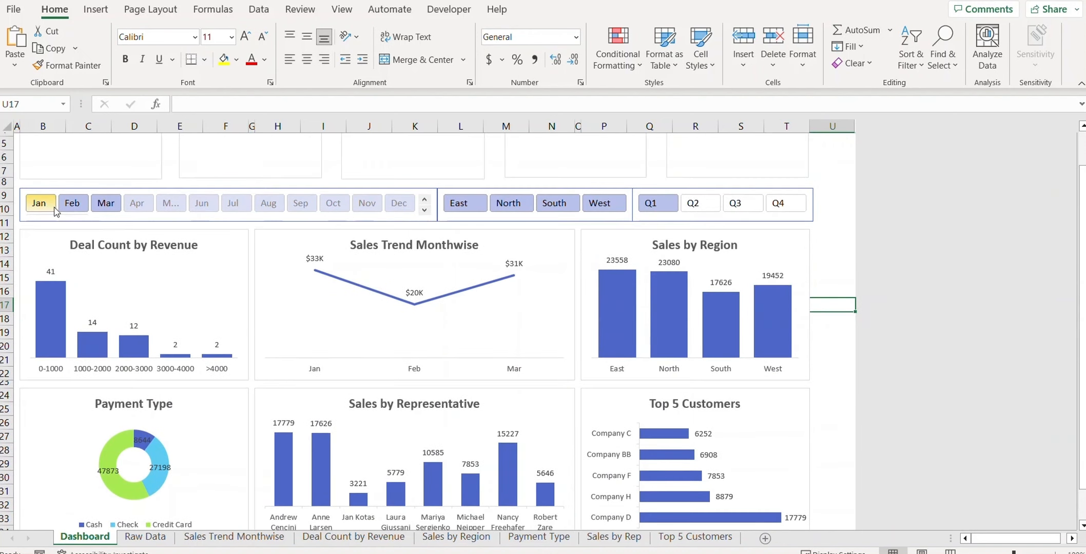
{"action": "left_click", "coordinate": [511, 205]}
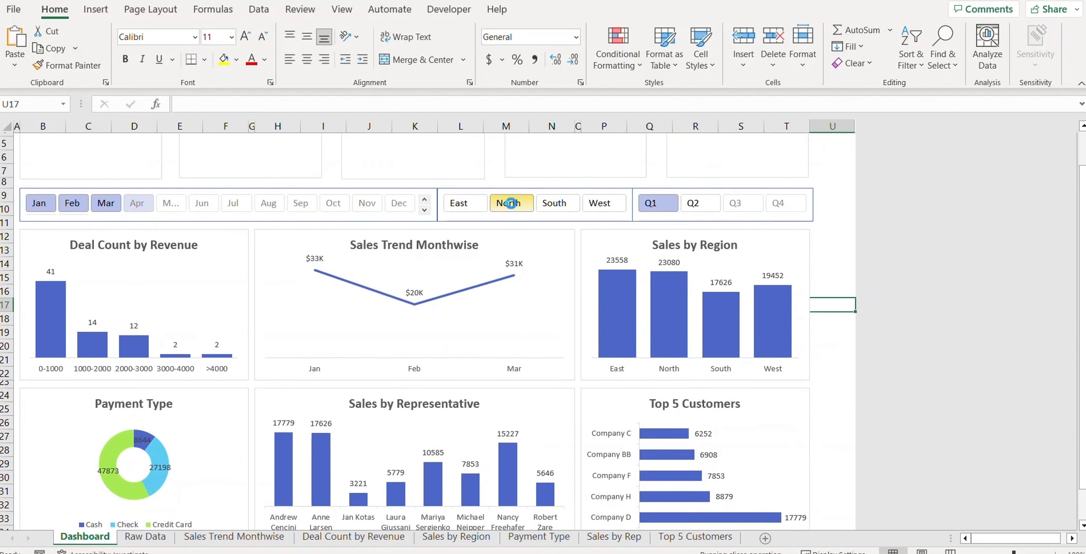
{"action": "left_click", "coordinate": [556, 204]}
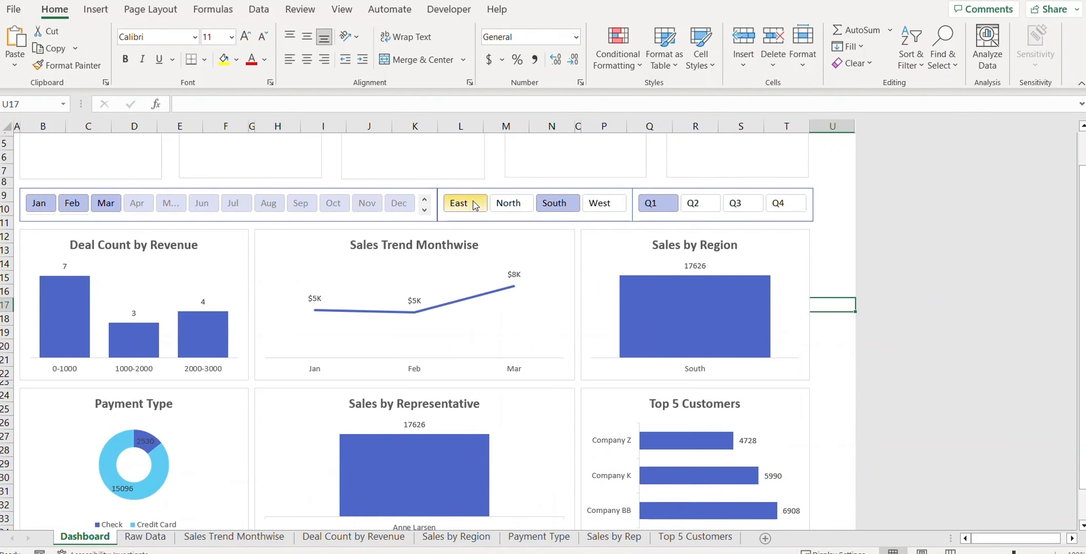
{"action": "left_click_drag", "start_coordinate": [465, 203], "coordinate": [778, 205]}
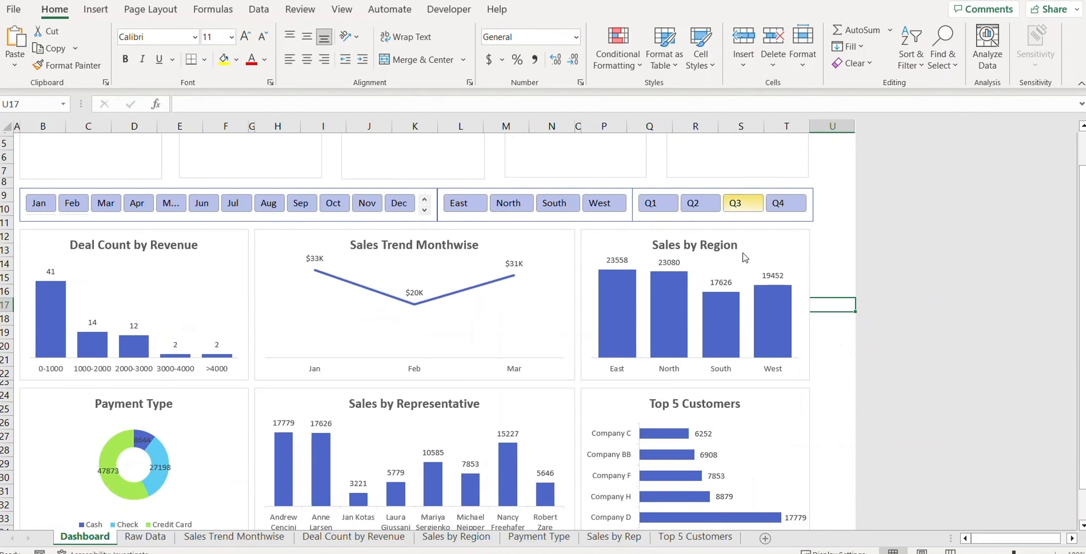
Step: Clear the slicer filters so charts show full-year data, with December revenue peaking at $67K
{"action": "left_click", "coordinate": [851, 321]}
{"action": "scroll", "coordinate": [845, 319], "scroll_direction": "down", "scroll_amount": 3}
{"action": "scroll", "coordinate": [846, 321], "scroll_direction": "up", "scroll_amount": 4}
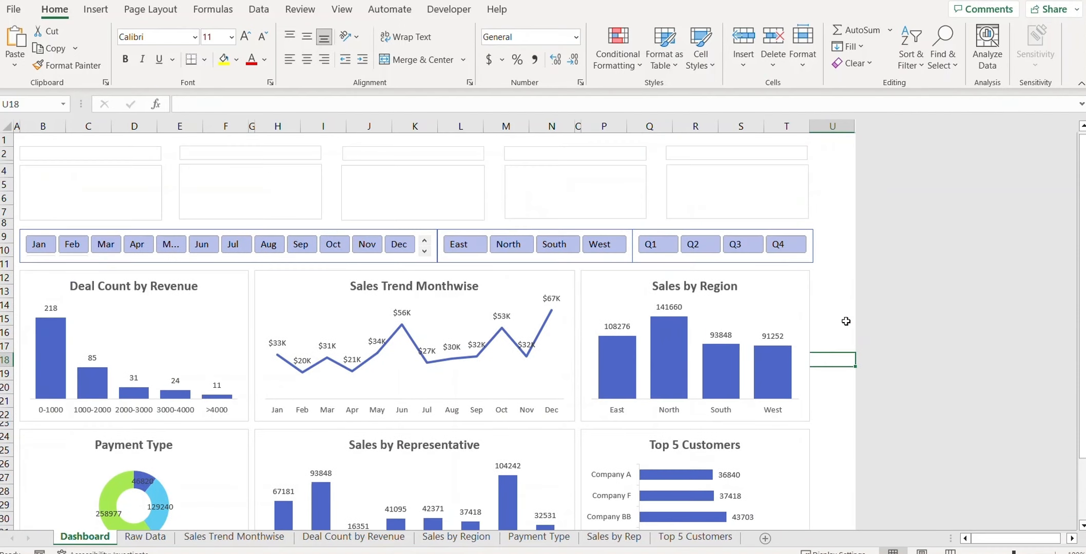
{"action": "left_click", "coordinate": [845, 321]}
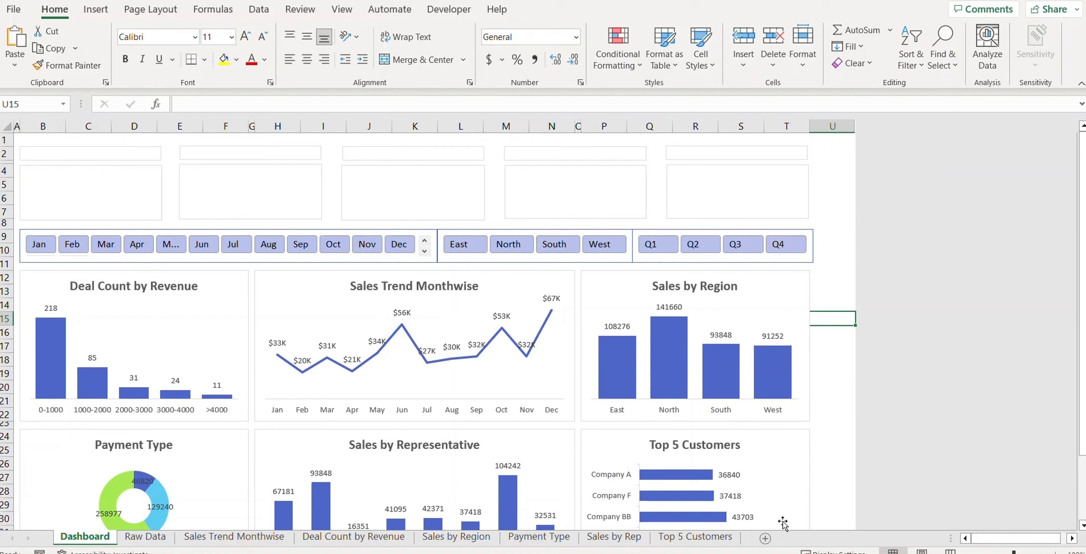
Step: Insert a blank sheet, move it to the end of the workbook, and rename it Working
{"action": "left_click", "coordinate": [766, 538]}
{"action": "left_click_drag", "start_coordinate": [777, 536], "coordinate": [811, 543]}
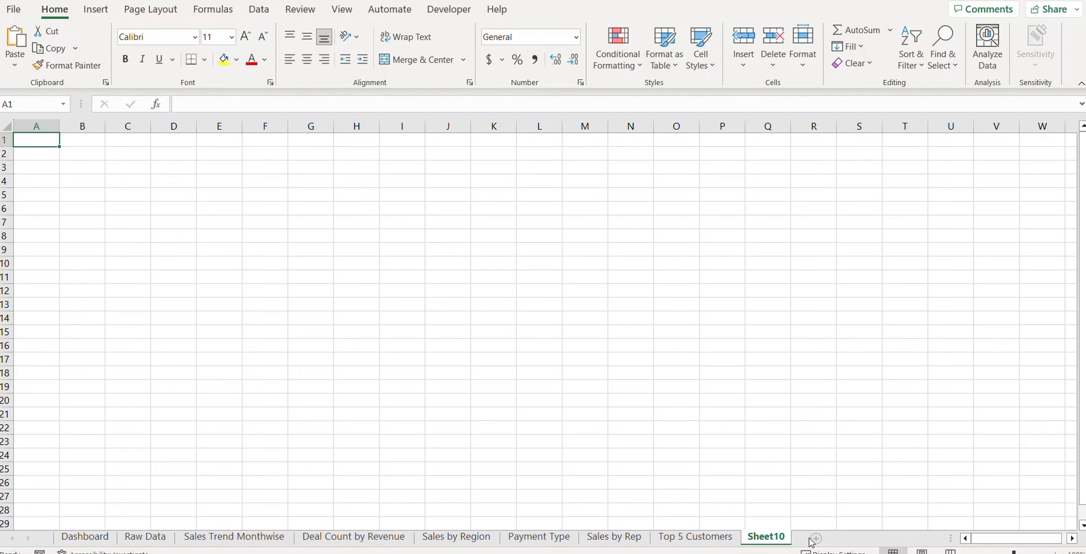
{"action": "right_click", "coordinate": [767, 526]}
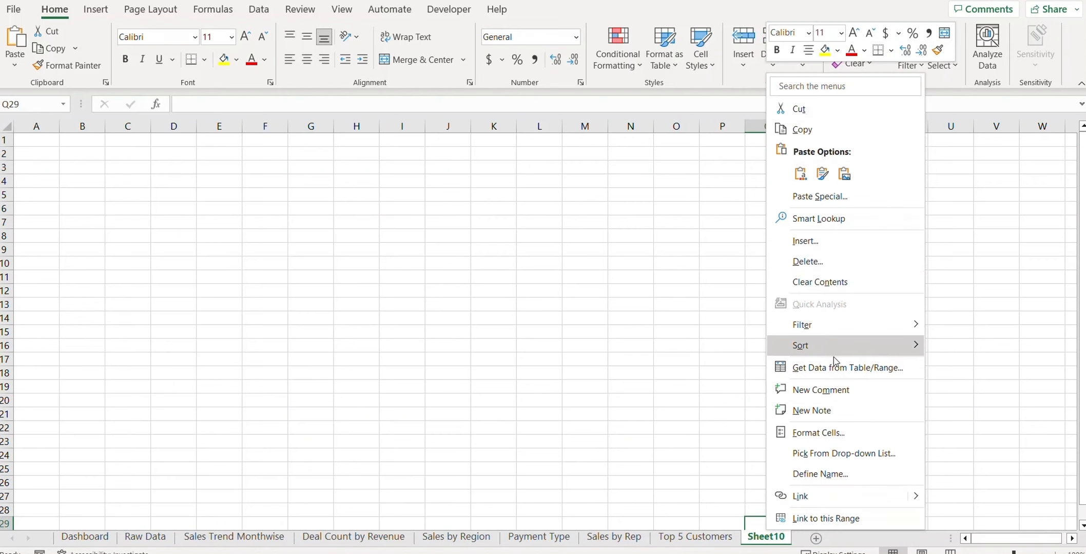
{"action": "key", "text": "Escape"}
{"action": "right_click", "coordinate": [770, 539]}
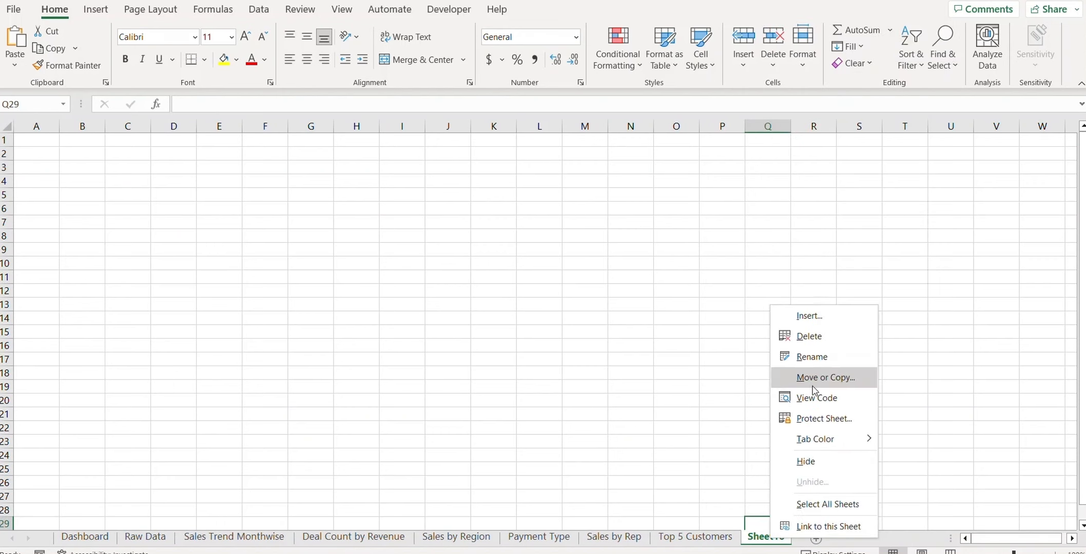
{"action": "left_click", "coordinate": [815, 358]}
{"action": "type", "text": "Working"}
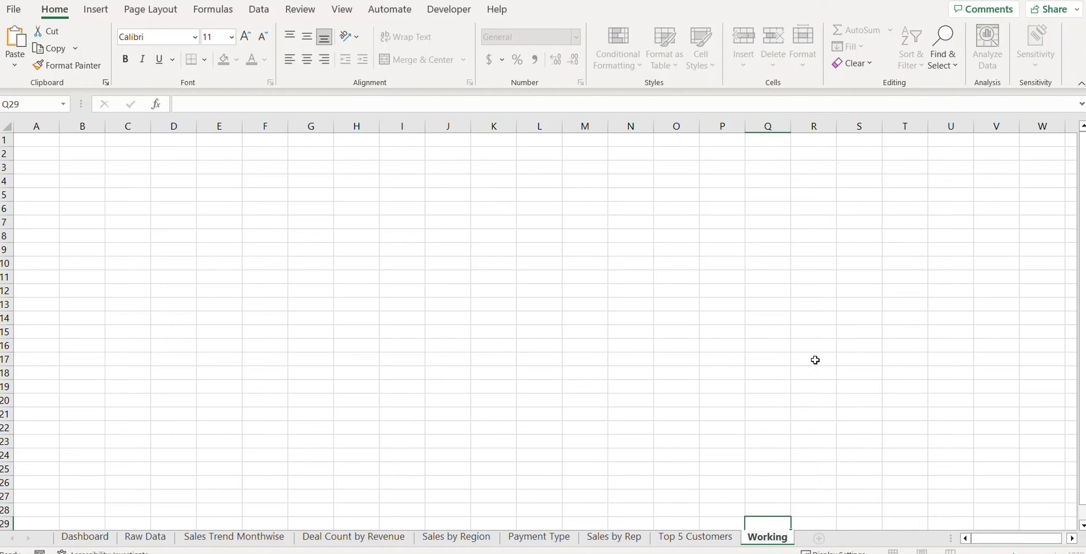
{"action": "key", "text": "Return"}
Step: Enter TOTAL REVENUE, HIGHEST REVENUE OF REGION, HIGHEST REVENUE FOR REPRESENTATIVE, TOTAL NO OF TRANSACTIONS, HIGHEST CITY REVENUE in B4:B8
{"action": "left_click", "coordinate": [83, 181]}
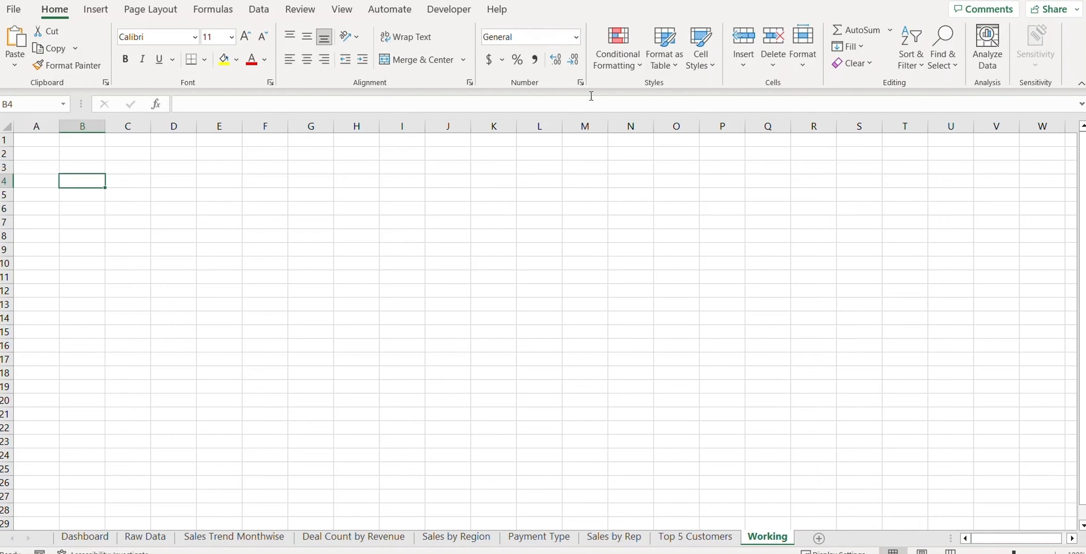
{"action": "type", "text": "TOTAL"}
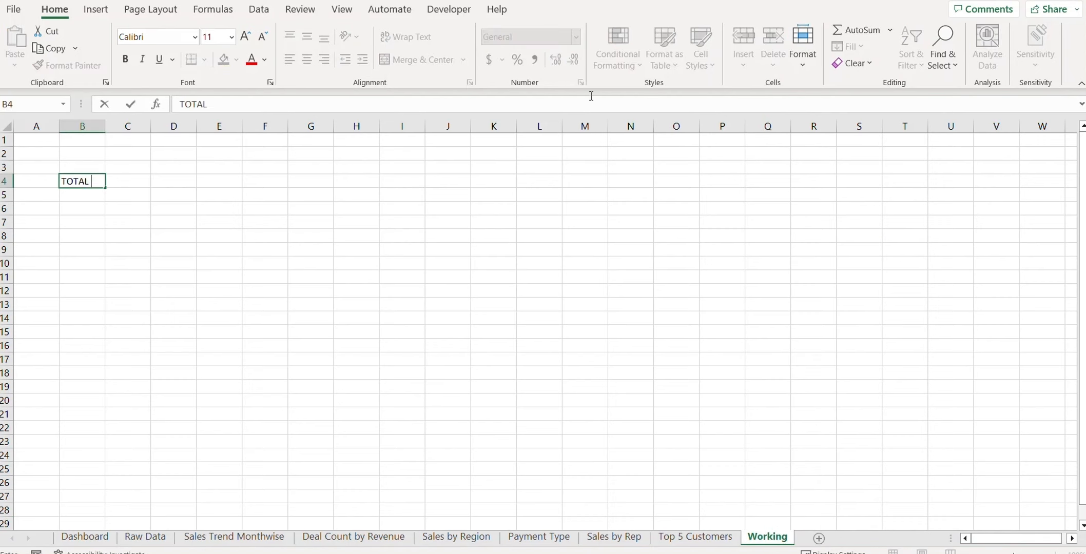
{"action": "type", "text": " REVENU"}
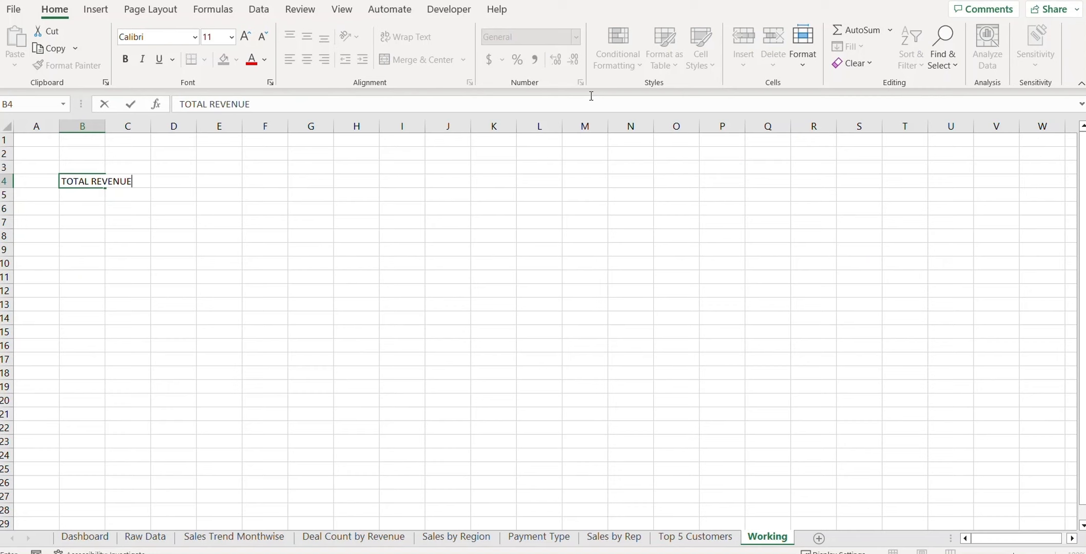
{"action": "type", "text": "E"}
{"action": "key", "text": "Return"}
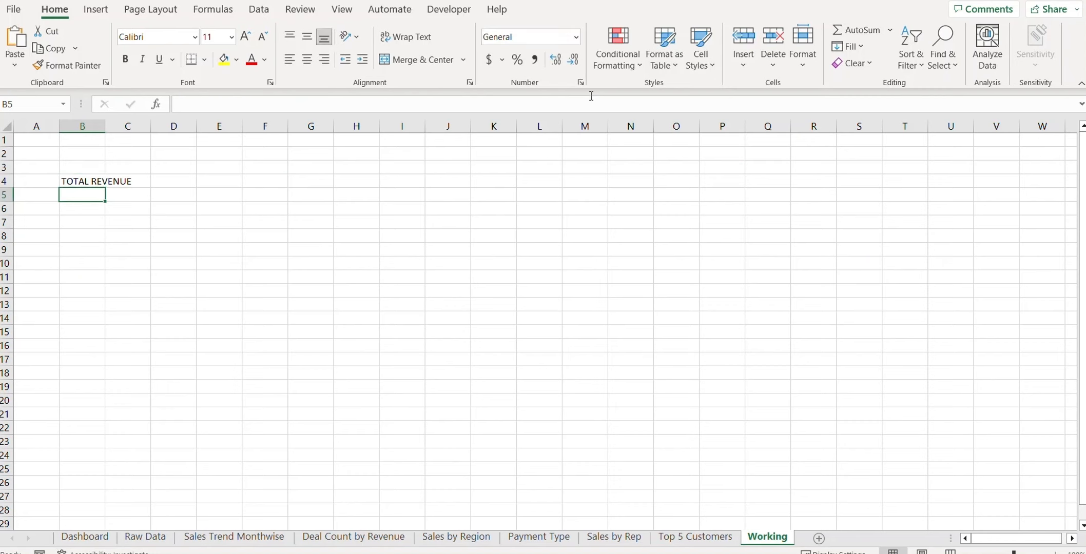
{"action": "double_click", "coordinate": [105, 126]}
{"action": "type", "text": "HIGHEST REVENUE OF REGION"}
{"action": "key", "text": "Return"}
{"action": "type", "text": "HIGHES"}
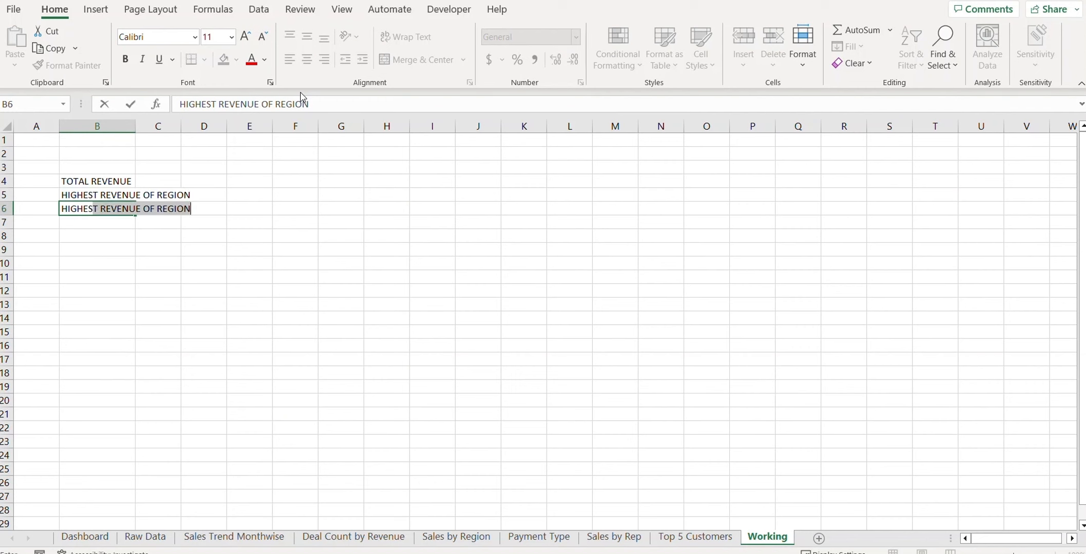
{"action": "type", "text": "T REVENUE FOR REPRESENTATIVE"}
{"action": "key", "text": "Return"}
{"action": "type", "text": "TOTAL NO OF TRANSACTIONS"}
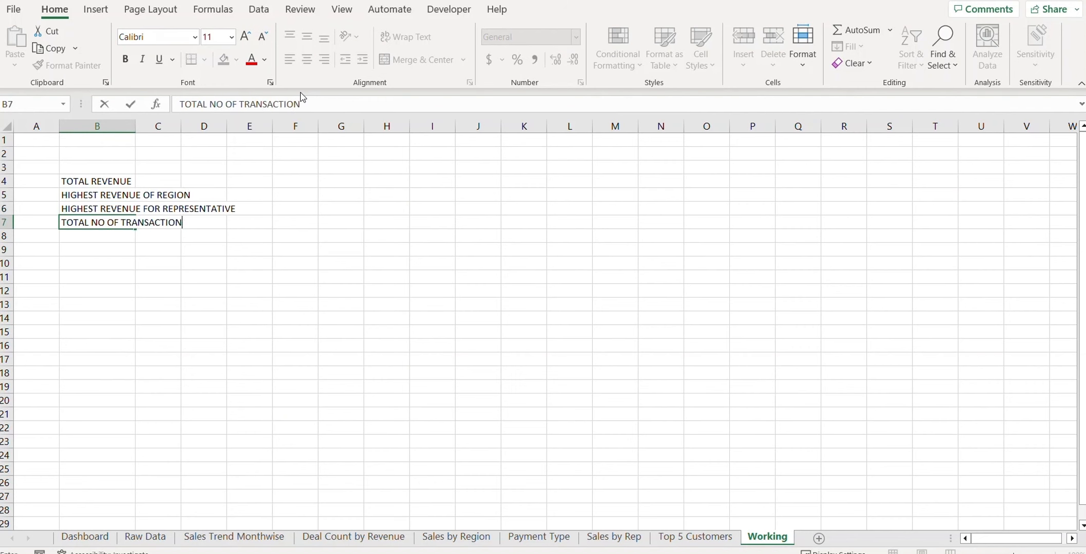
{"action": "key", "text": "Return"}
{"action": "type", "text": "HIGHEST CITY REVENUE"}
{"action": "key", "text": "Return"}
Step: AutoFit column B to the longest label and switch to the Raw Data sheet
{"action": "left_click", "coordinate": [284, 334]}
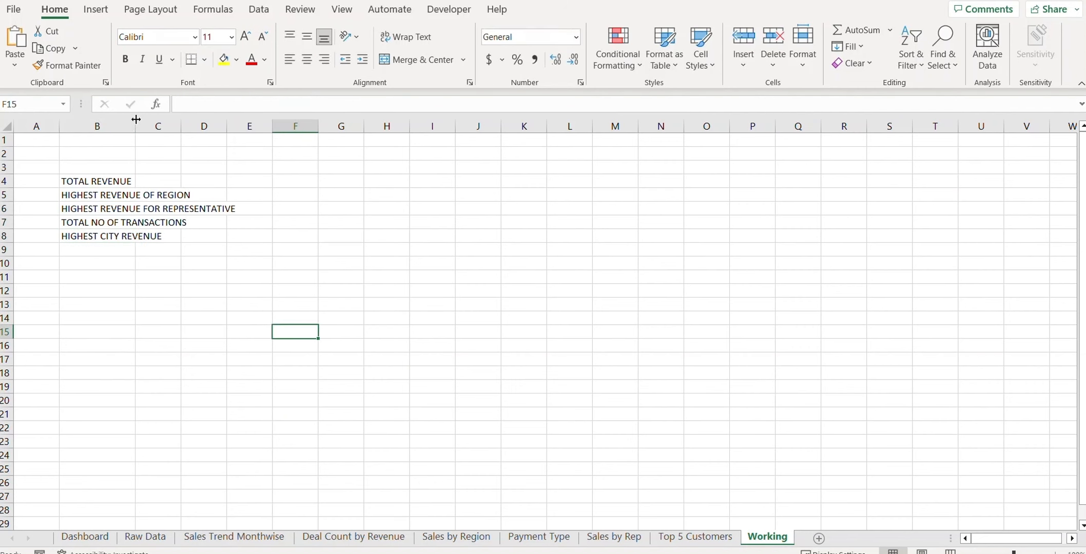
{"action": "double_click", "coordinate": [135, 124]}
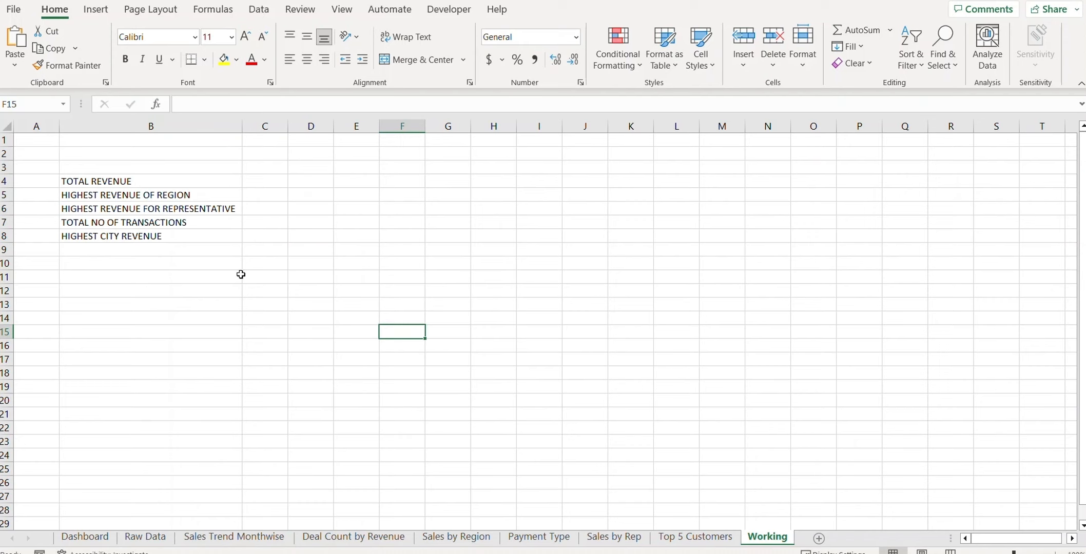
{"action": "left_click", "coordinate": [262, 183]}
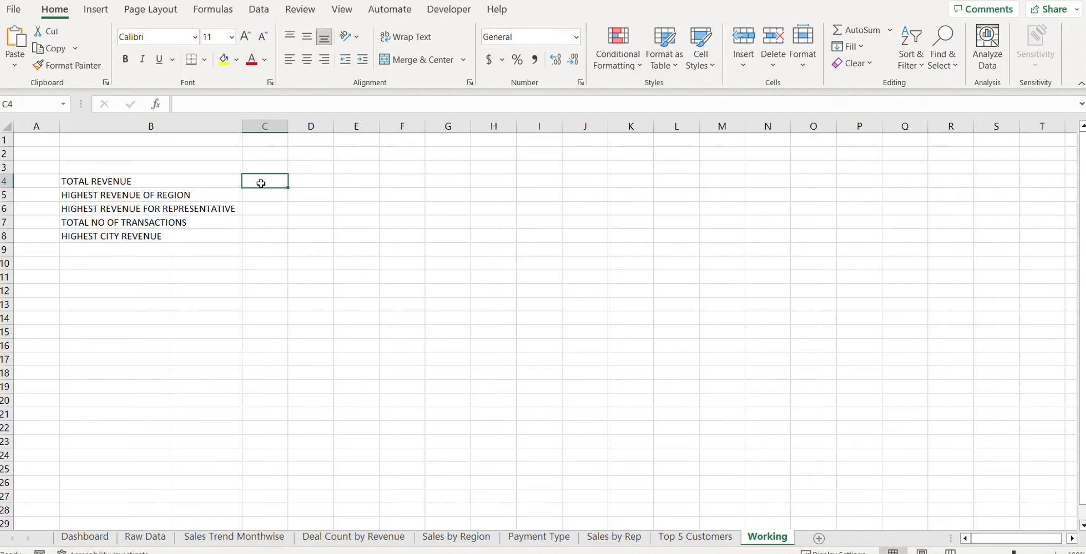
{"action": "left_click", "coordinate": [269, 209]}
{"action": "left_click", "coordinate": [276, 237]}
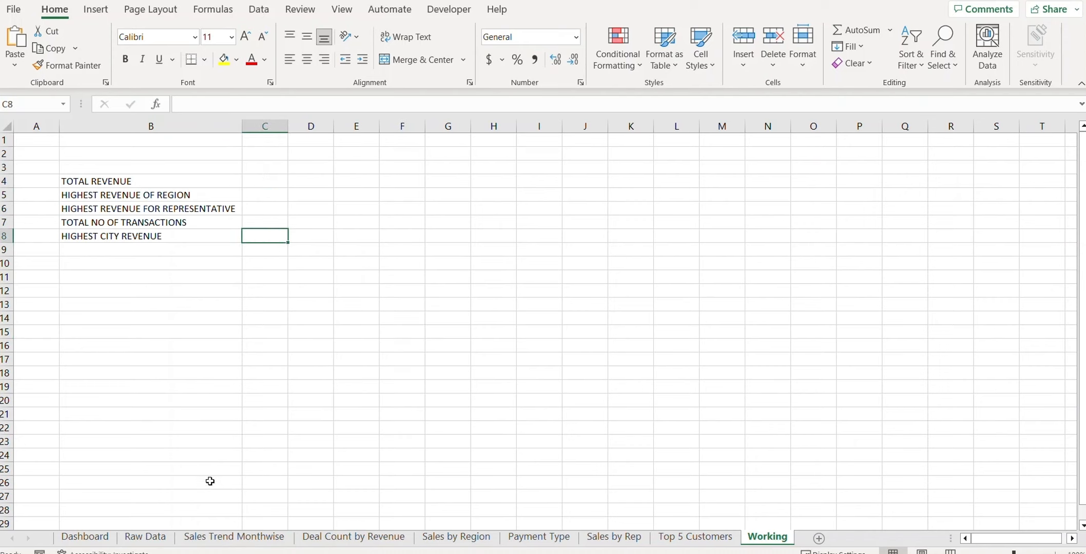
{"action": "left_click", "coordinate": [145, 537]}
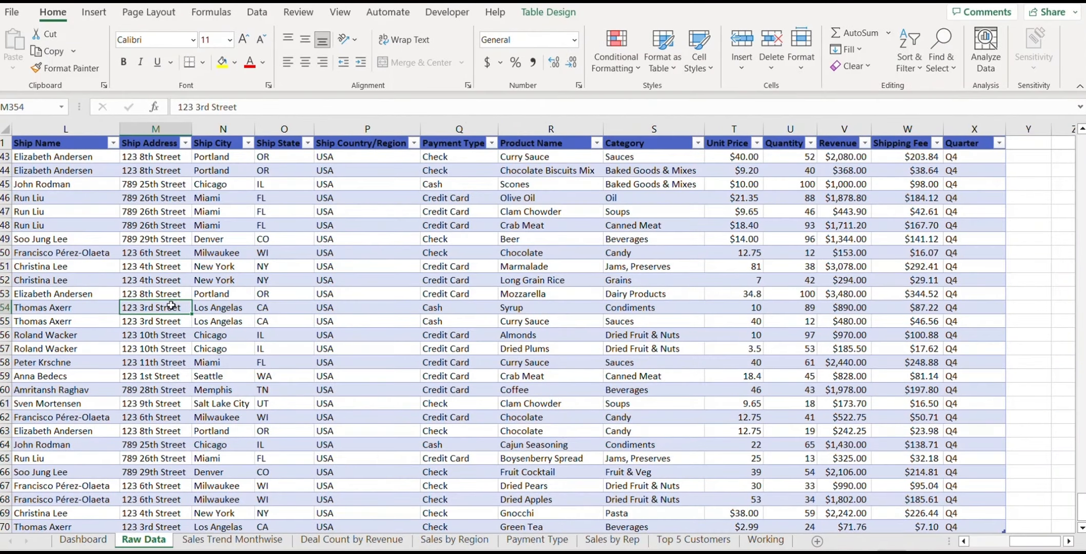
Step: Select the whole Raw Data table and create names from its top header row only
{"action": "key", "text": "ctrl+Left"}
{"action": "key", "text": "ctrl+Up"}
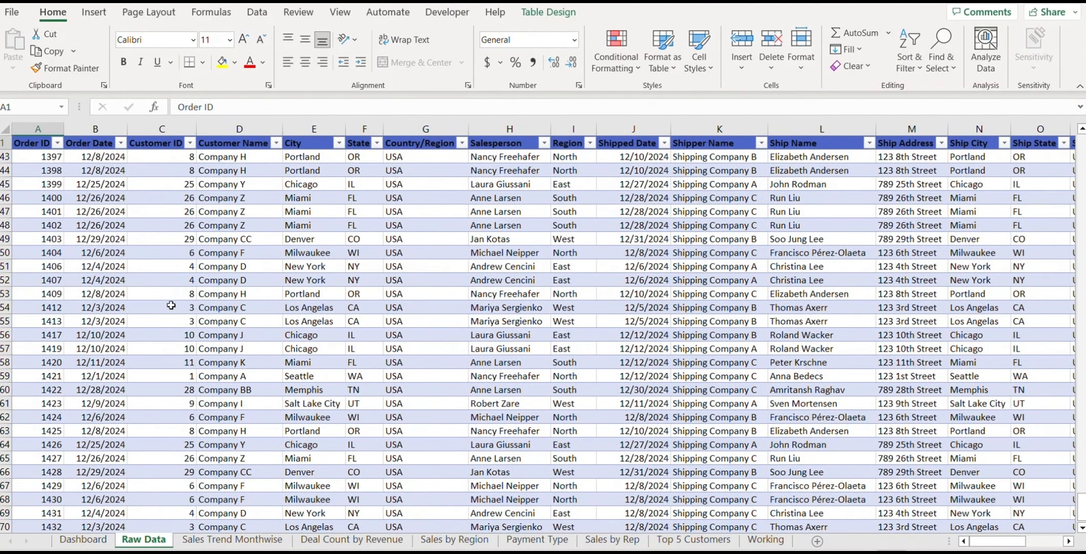
{"action": "key", "text": "ctrl+shift+Right"}
{"action": "key", "text": "ctrl+shift+Down"}
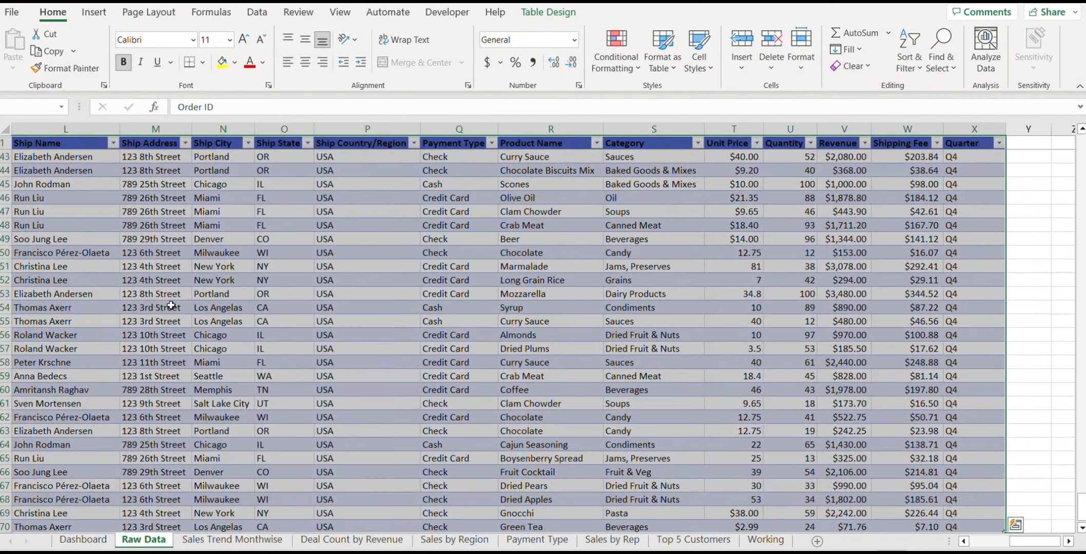
{"action": "scroll", "coordinate": [170, 306], "scroll_direction": "down", "scroll_amount": 3}
{"action": "scroll", "coordinate": [323, 303], "scroll_direction": "up", "scroll_amount": 4}
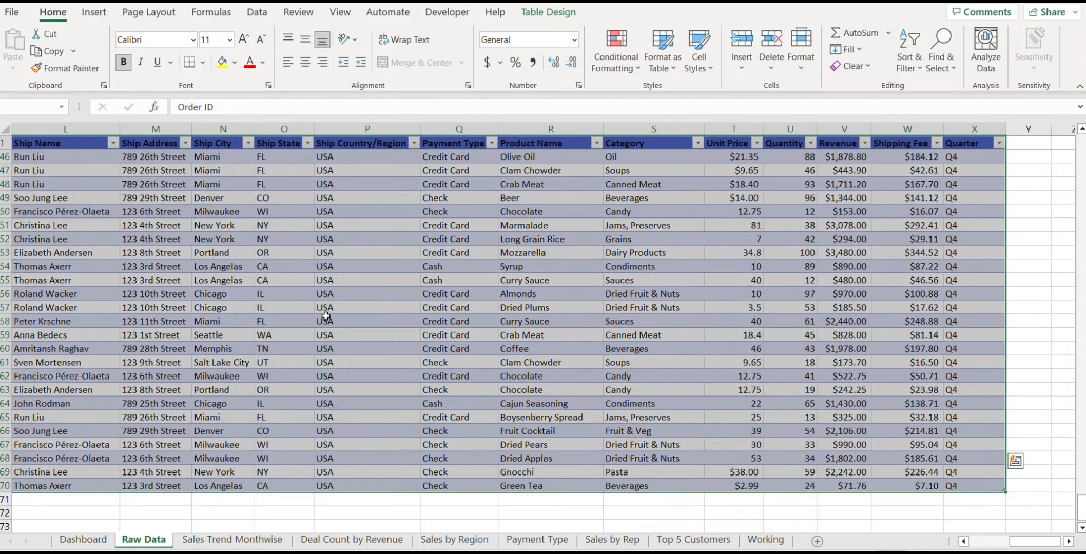
{"action": "left_click", "coordinate": [212, 12]}
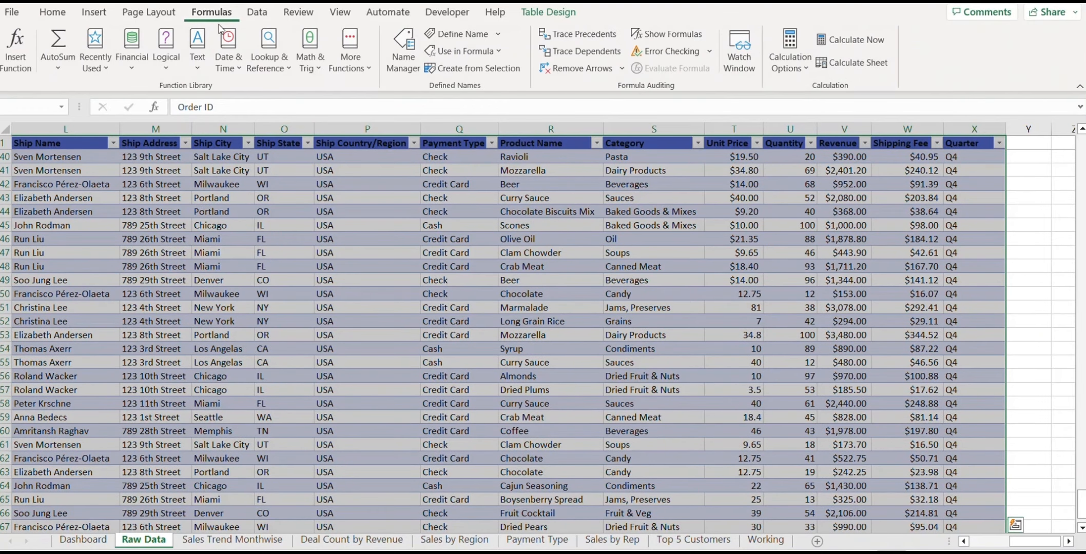
{"action": "left_click", "coordinate": [453, 72]}
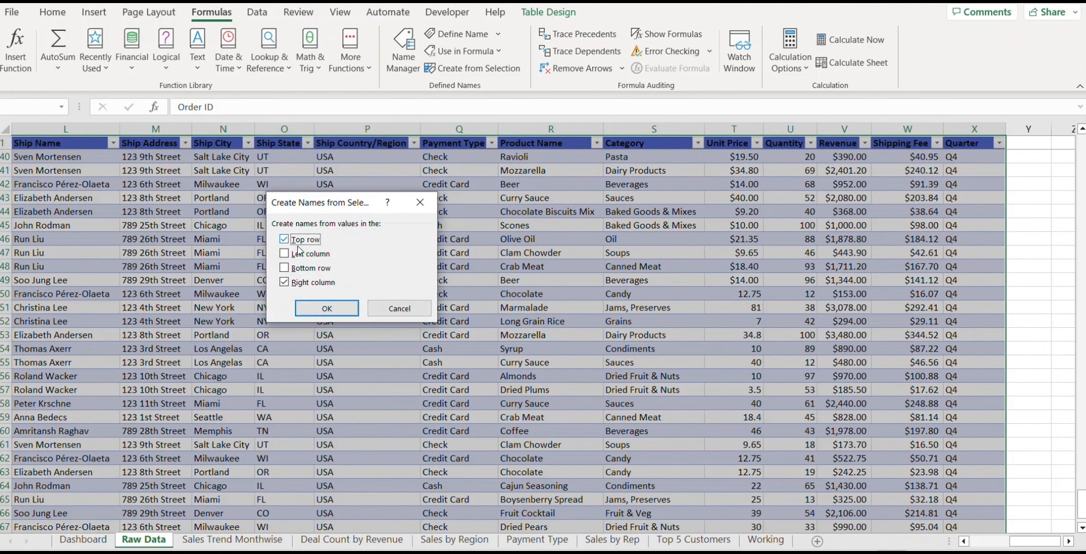
{"action": "left_click", "coordinate": [286, 283]}
{"action": "left_click", "coordinate": [339, 311]}
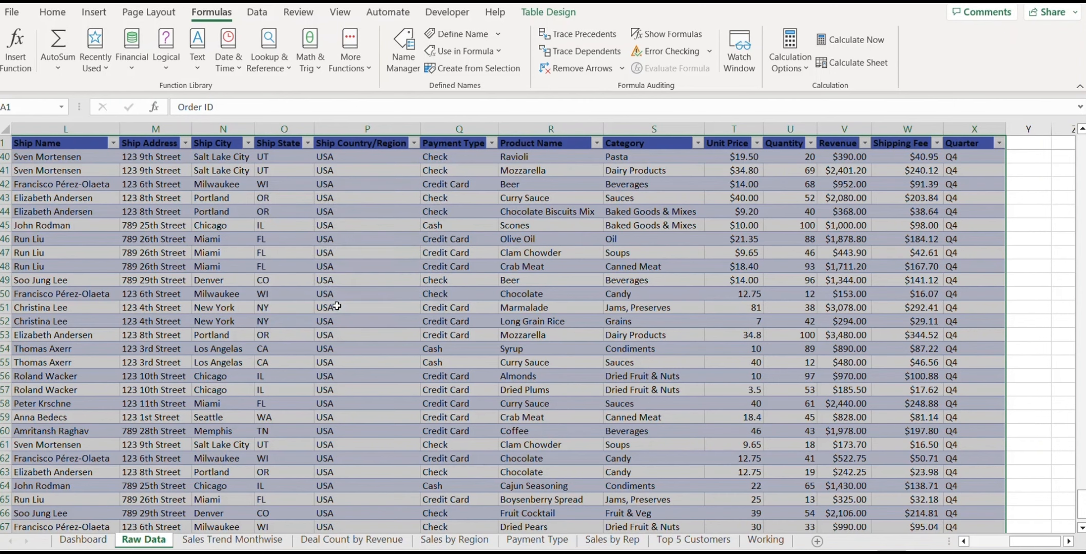
Step: Review the new names such as Ship_City and Unit_Price in Name Manager, then return to Working
{"action": "left_click", "coordinate": [311, 289]}
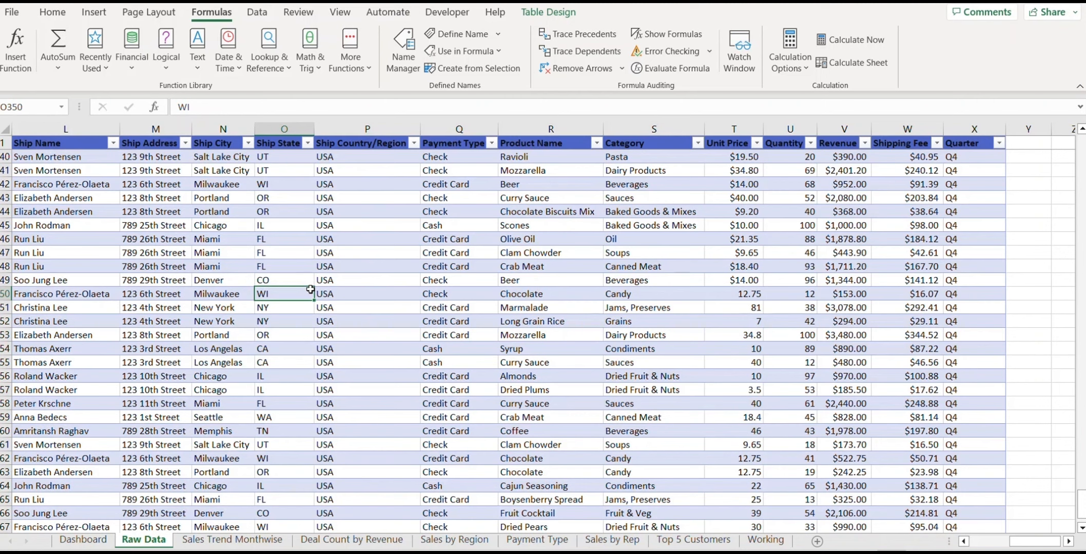
{"action": "left_click", "coordinate": [403, 51]}
{"action": "left_click_drag", "start_coordinate": [534, 224], "coordinate": [542, 205]}
{"action": "left_click", "coordinate": [526, 397]}
{"action": "left_click", "coordinate": [800, 405]}
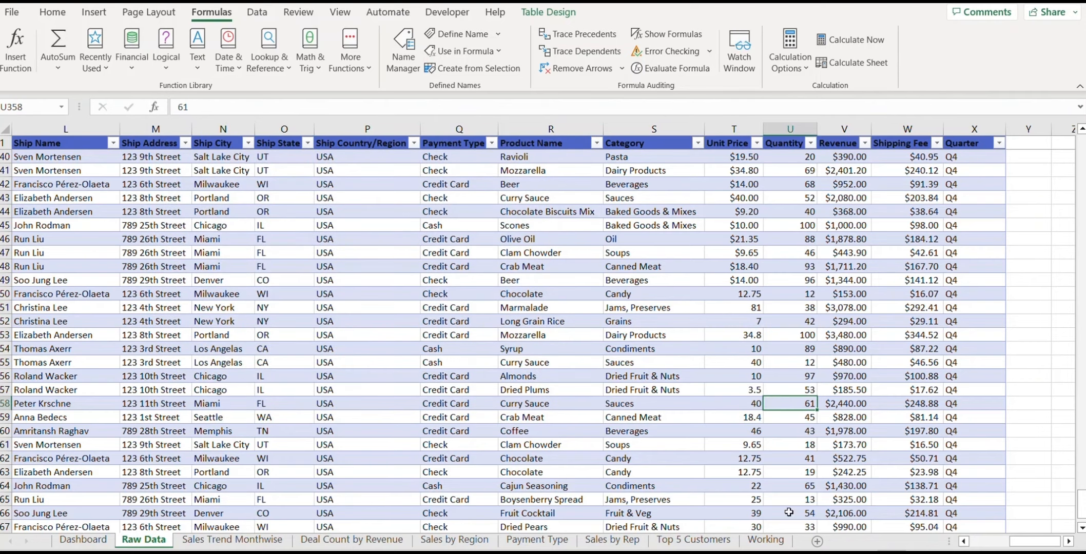
{"action": "left_click", "coordinate": [766, 539]}
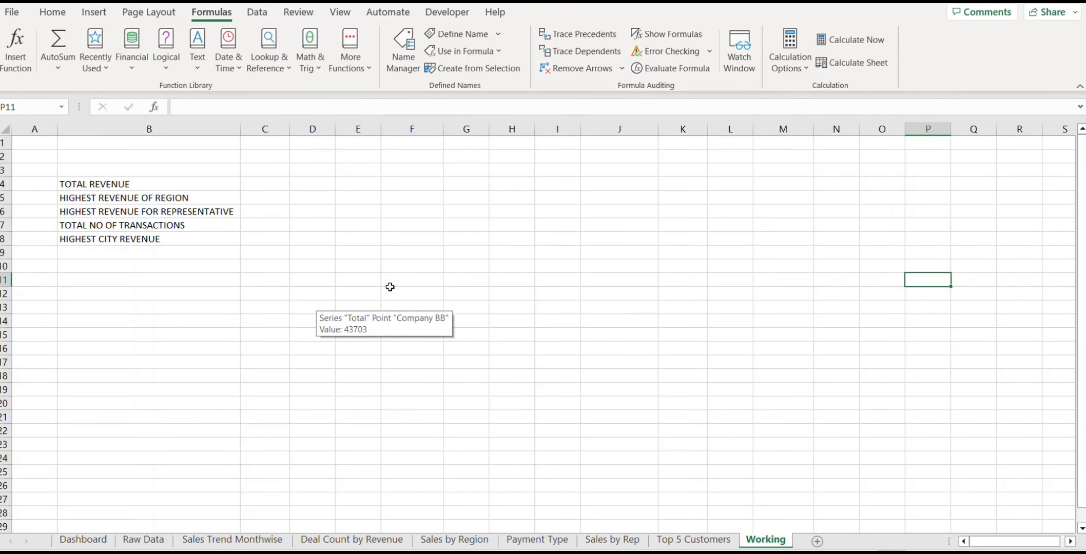
Step: Enter =SUM(revenue) in C4 so TOTAL REVENUE shows $435,036
{"action": "left_click", "coordinate": [112, 184]}
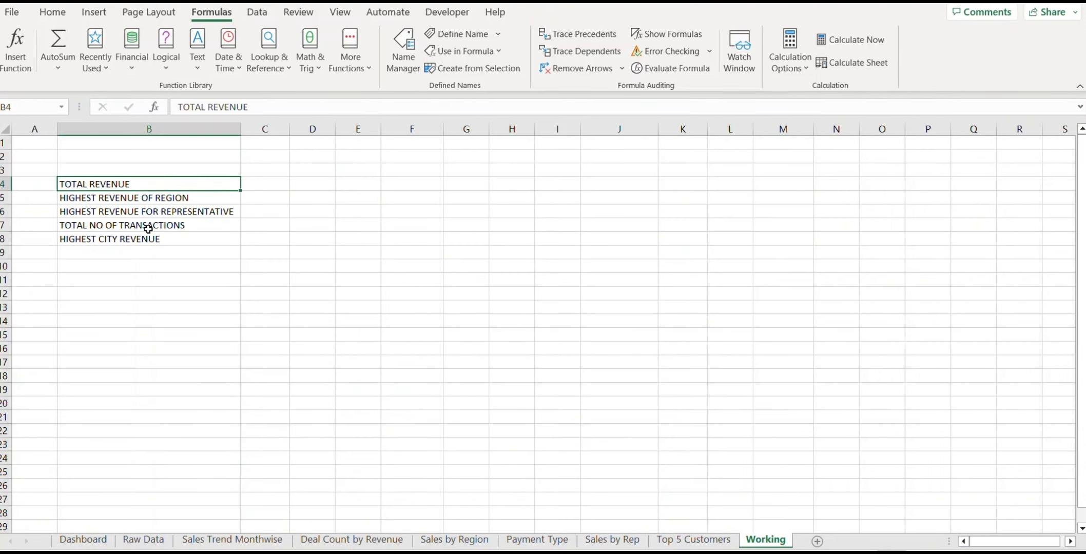
{"action": "left_click", "coordinate": [269, 187]}
{"action": "type", "text": "=sum"}
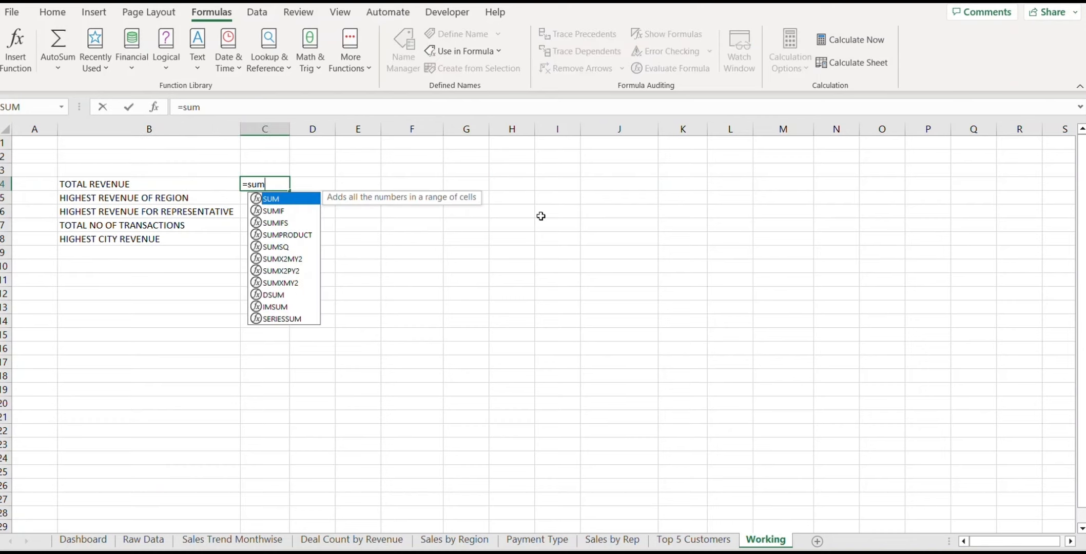
{"action": "type", "text": "("}
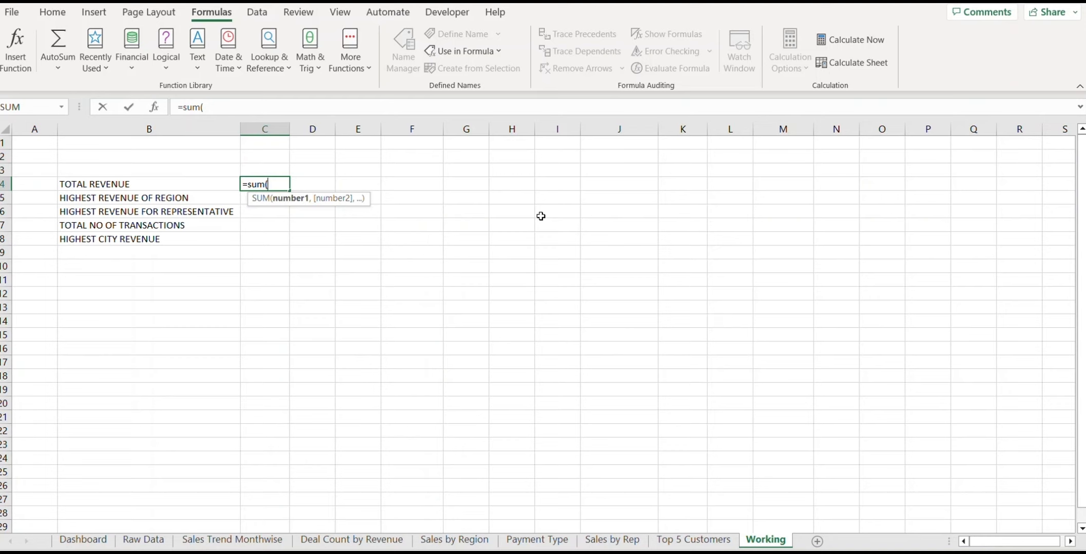
{"action": "type", "text": "revenue)"}
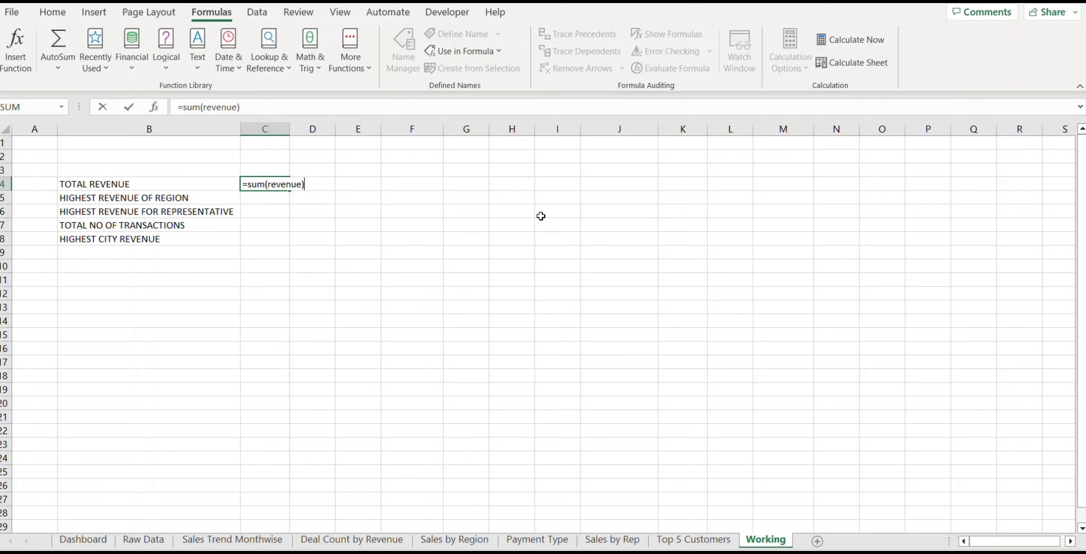
{"action": "key", "text": "Return"}
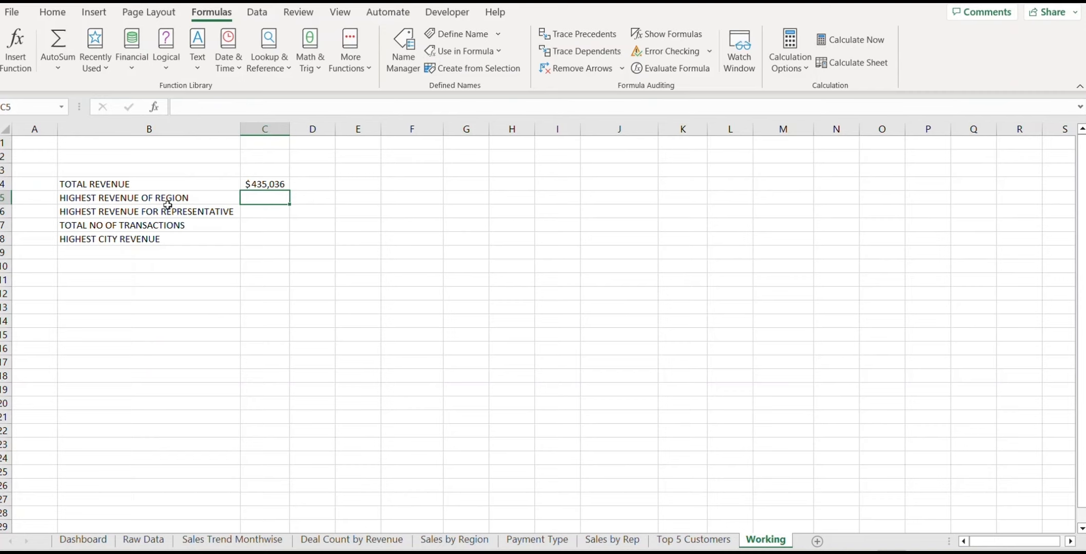
{"action": "left_click", "coordinate": [366, 187]}
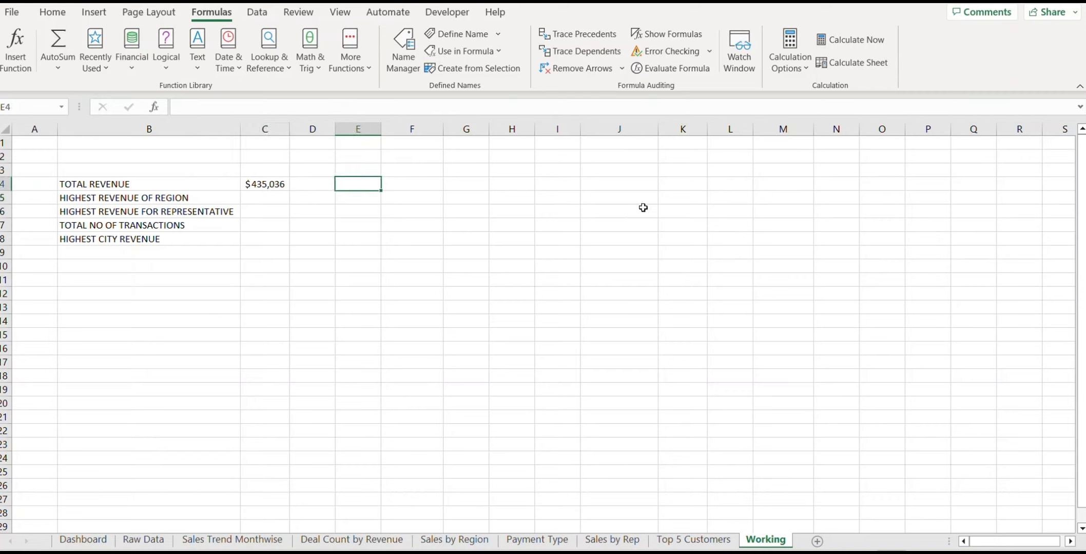
Step: List EAST, WEST, NORTH, SOUTH as pasted values in E4:E7 and clear the originals from column F
{"action": "key", "text": "Right"}
{"action": "type", "text": "EAST"}
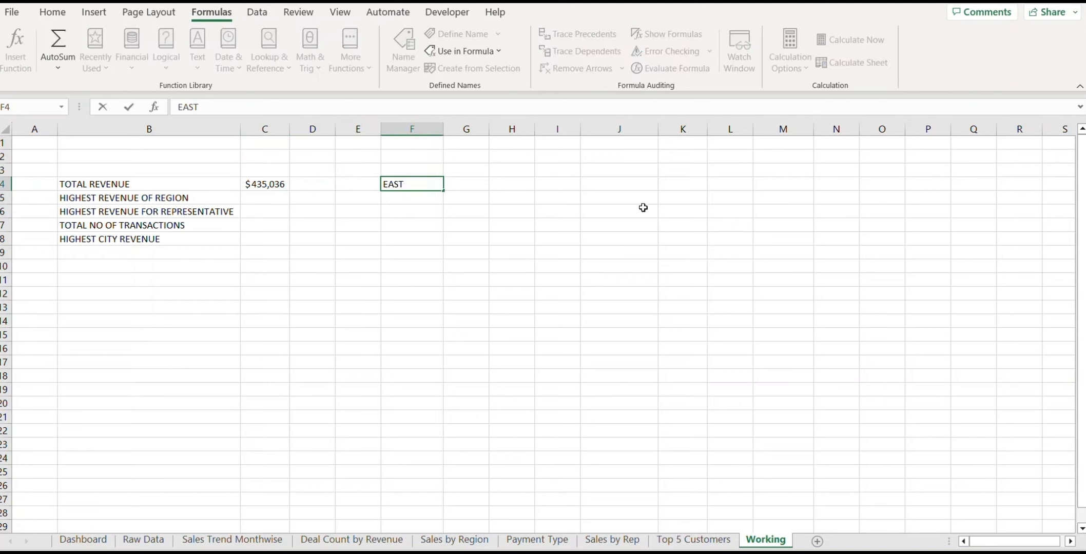
{"action": "key", "text": "Return"}
{"action": "type", "text": "WEST"}
{"action": "key", "text": "Return"}
{"action": "type", "text": "NORTH"}
{"action": "key", "text": "Return"}
{"action": "type", "text": "SOUTH"}
{"action": "key", "text": "Return"}
{"action": "key", "text": "ctrl+Up"}
{"action": "key", "text": "ctrl+Up"}
{"action": "key", "text": "ctrl+shift+Down"}
{"action": "key", "text": "ctrl+c"}
{"action": "key", "text": "Left"}
{"action": "key", "text": "ctrl+alt+v"}
{"action": "key", "text": "v"}
{"action": "key", "text": "Return"}
{"action": "key", "text": "Right"}
{"action": "key", "text": "ctrl+shift+Down"}
{"action": "key", "text": "Delete"}
{"action": "key", "text": "Left"}
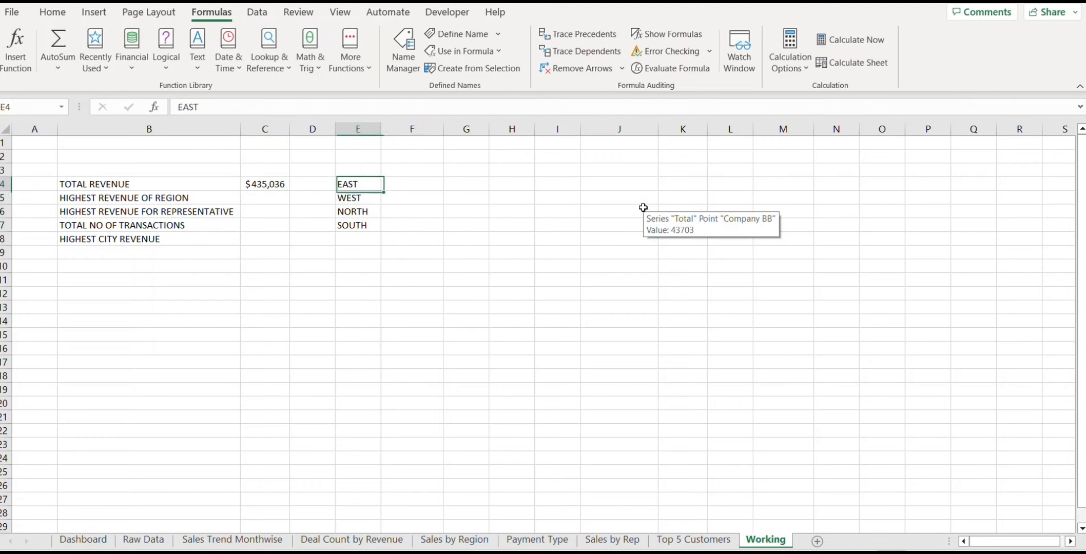
{"action": "key", "text": "Right"}
Step: Enter =SUMIF(Region,E4,Revenue) in F4 for the EAST revenue total
{"action": "key", "text": "F2"}
{"action": "type", "text": "=S"}
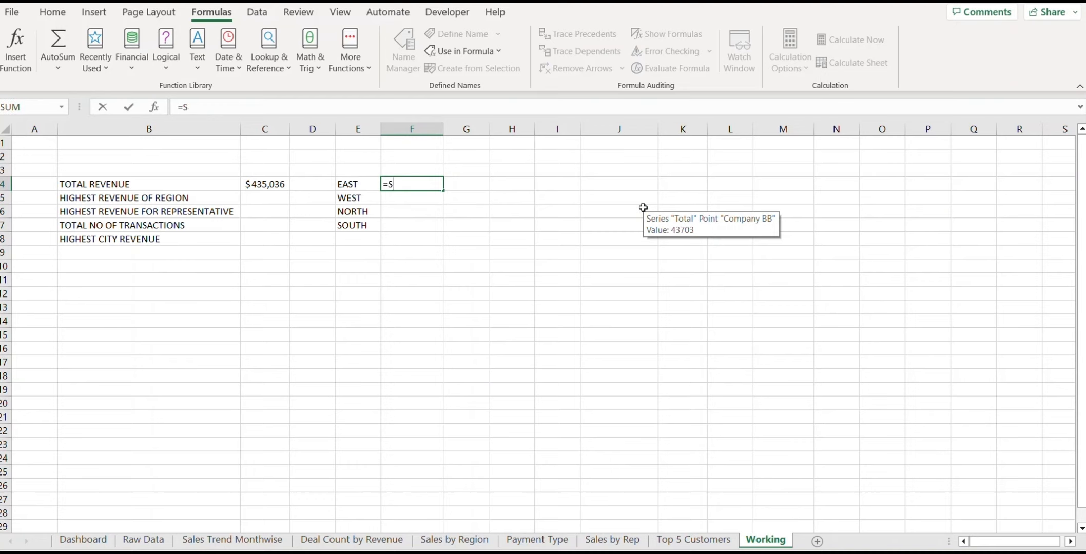
{"action": "type", "text": "UMIF("}
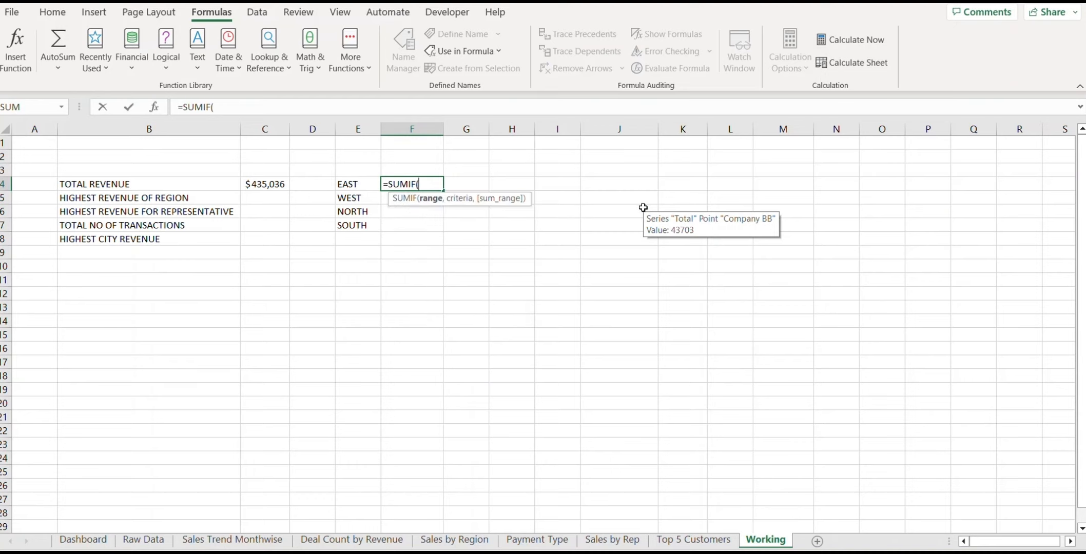
{"action": "type", "text": "RE"}
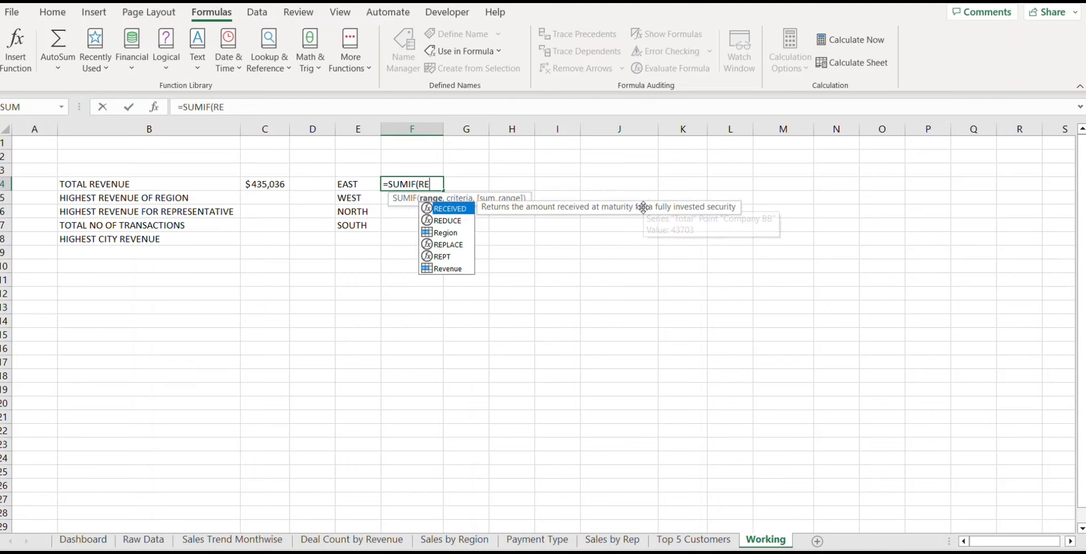
{"action": "key", "text": "Down"}
{"action": "key", "text": "Down"}
{"action": "key", "text": "Down"}
{"action": "key", "text": "Down"}
{"action": "key", "text": "Up"}
{"action": "key", "text": "Up"}
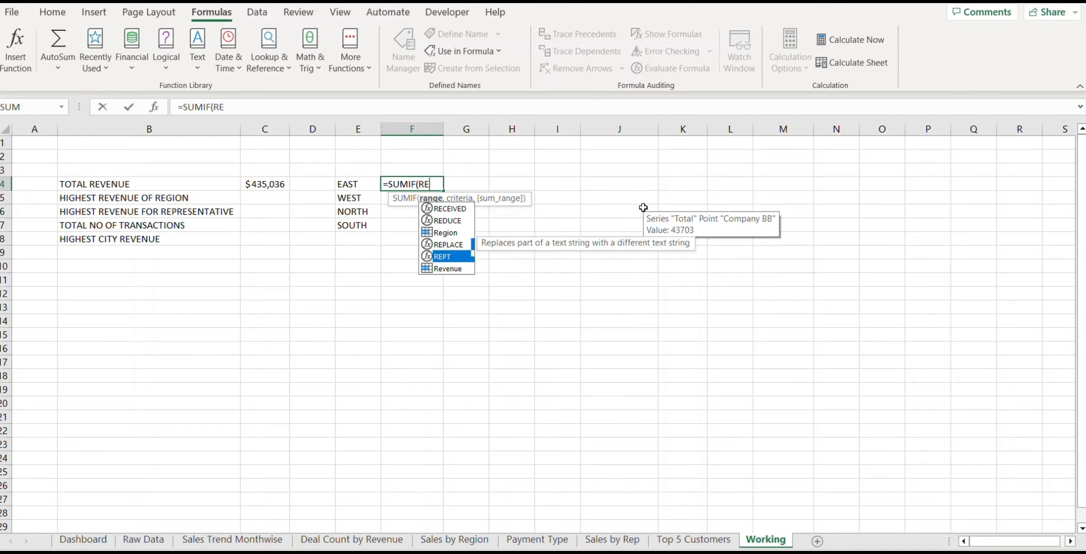
{"action": "key", "text": "Tab"}
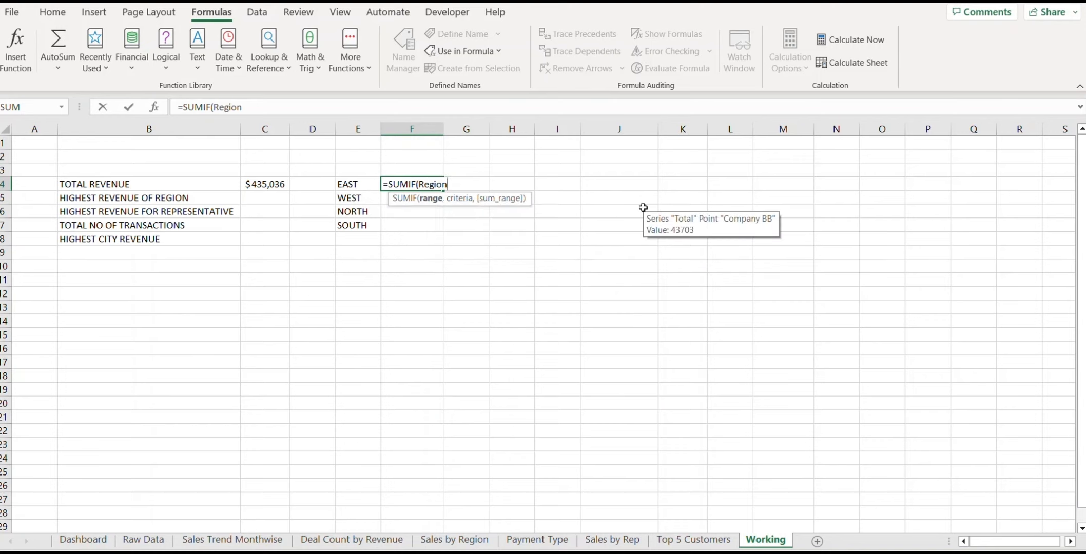
{"action": "type", "text": ","}
{"action": "left_click", "coordinate": [360, 184]}
{"action": "type", "text": ",REVE"}
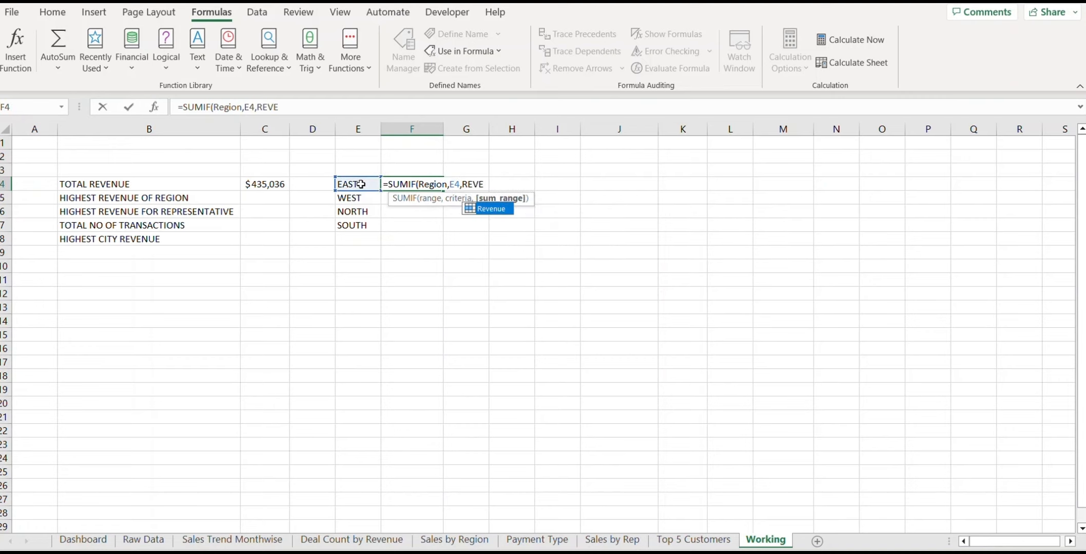
{"action": "key", "text": "Tab"}
{"action": "type", "text": ")"}
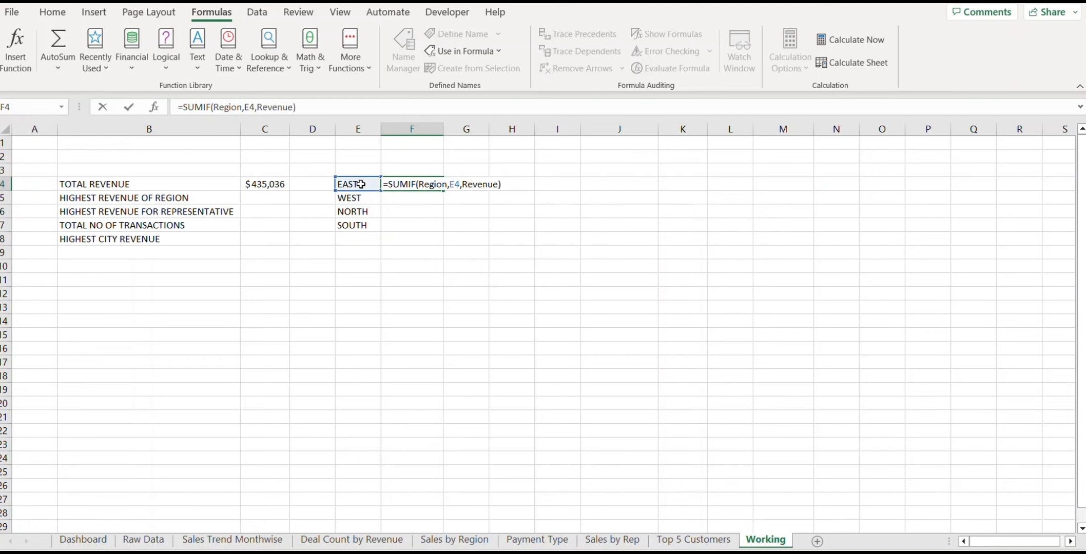
{"action": "key", "text": "ctrl+Return"}
{"action": "key", "text": "shift+Down"}
{"action": "key", "text": "shift+Down"}
{"action": "key", "text": "shift+Down"}
Step: Fill the SUMIF down F4:F7 and enter =MAX(F4:F7) in C5, giving $141,660
{"action": "key", "text": "ctrl+d"}
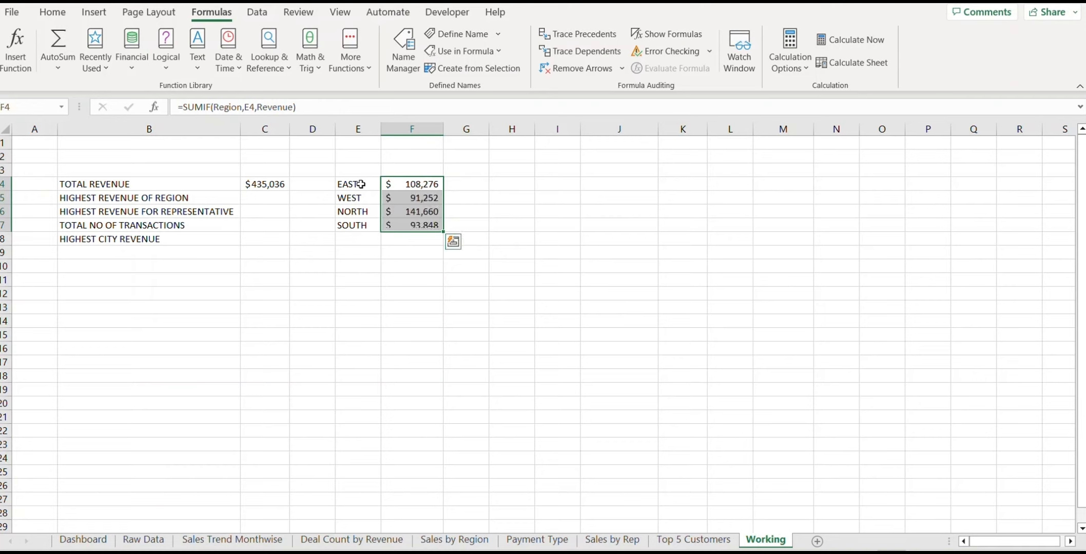
{"action": "left_click", "coordinate": [282, 199]}
{"action": "type", "text": "="}
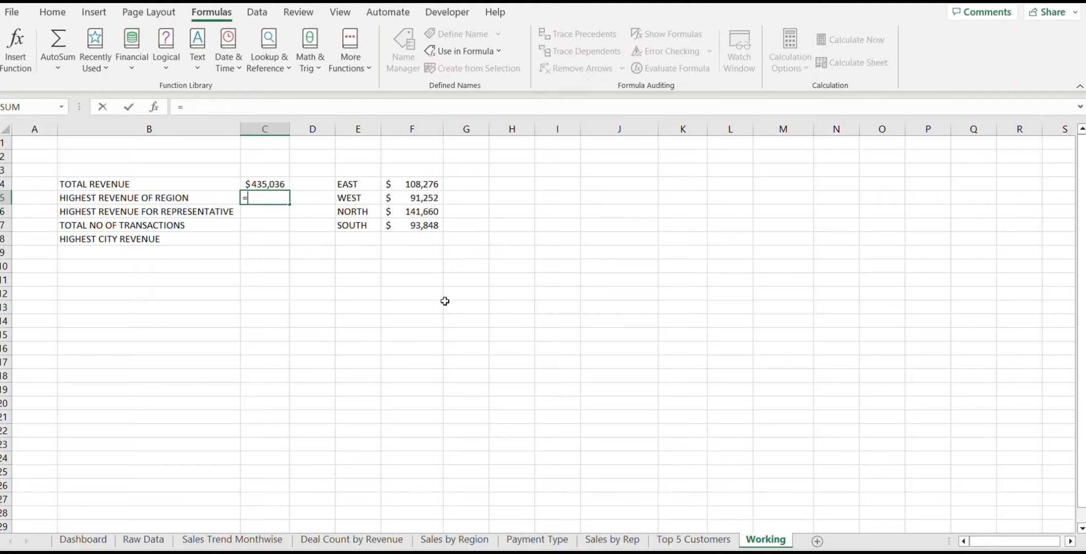
{"action": "type", "text": "MAX("}
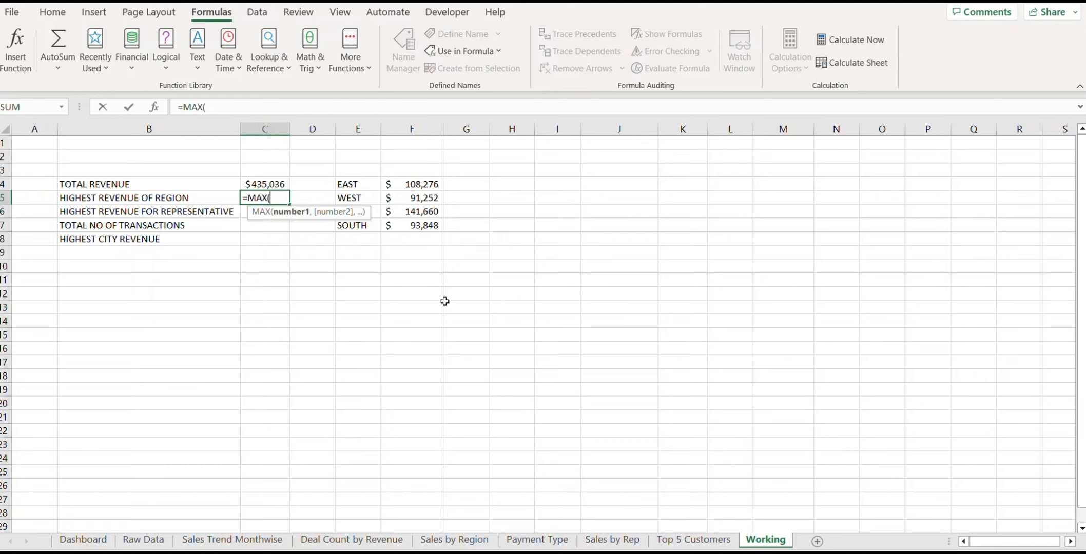
{"action": "left_click_drag", "start_coordinate": [437, 185], "coordinate": [436, 228]}
{"action": "key", "text": "Return"}
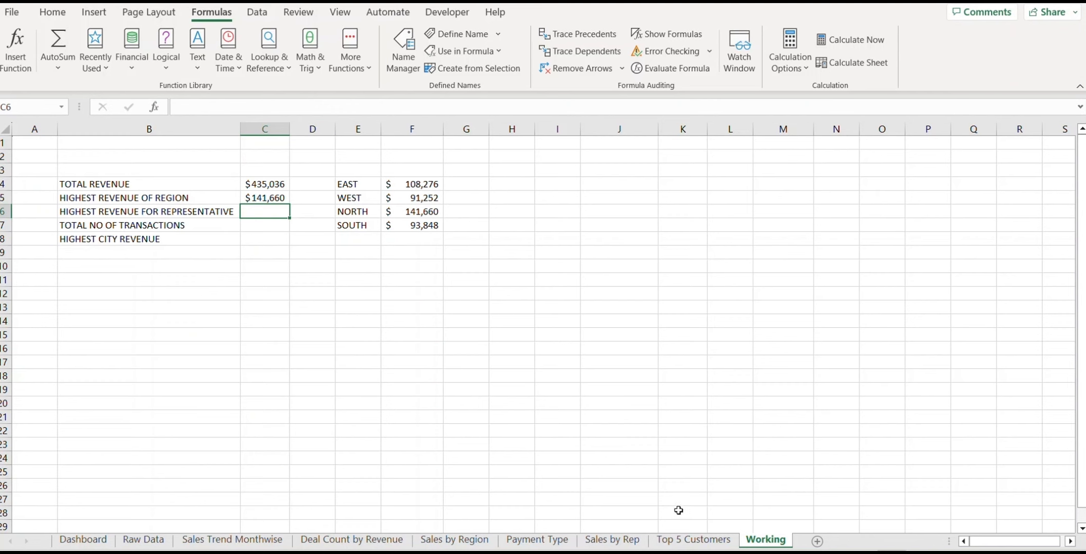
Step: Check the Raw Data rows, then type the Salesperson heading in J3 of Working
{"action": "left_click", "coordinate": [142, 539]}
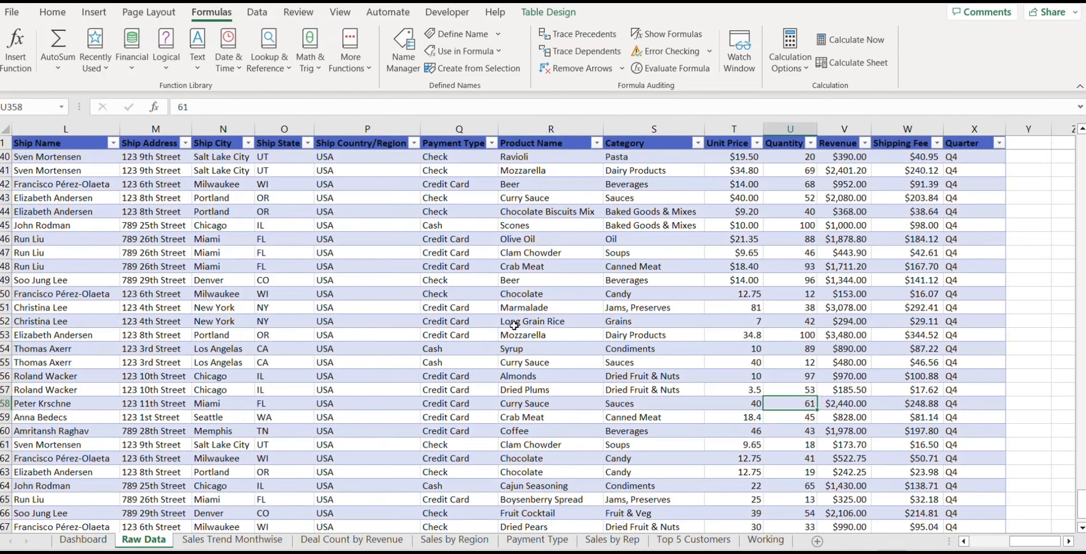
{"action": "left_click", "coordinate": [310, 296]}
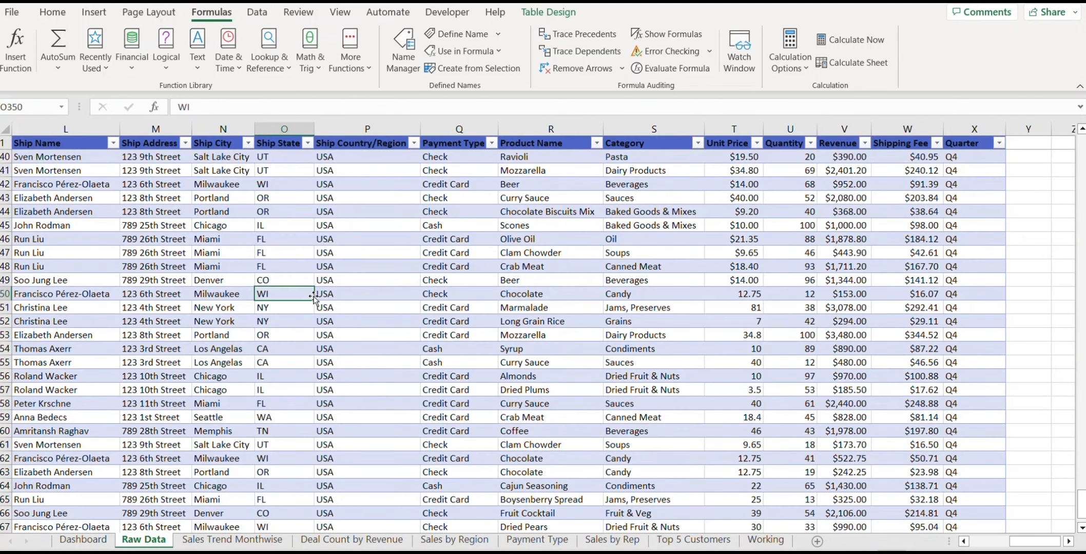
{"action": "left_click", "coordinate": [559, 240]}
{"action": "left_click", "coordinate": [765, 539]}
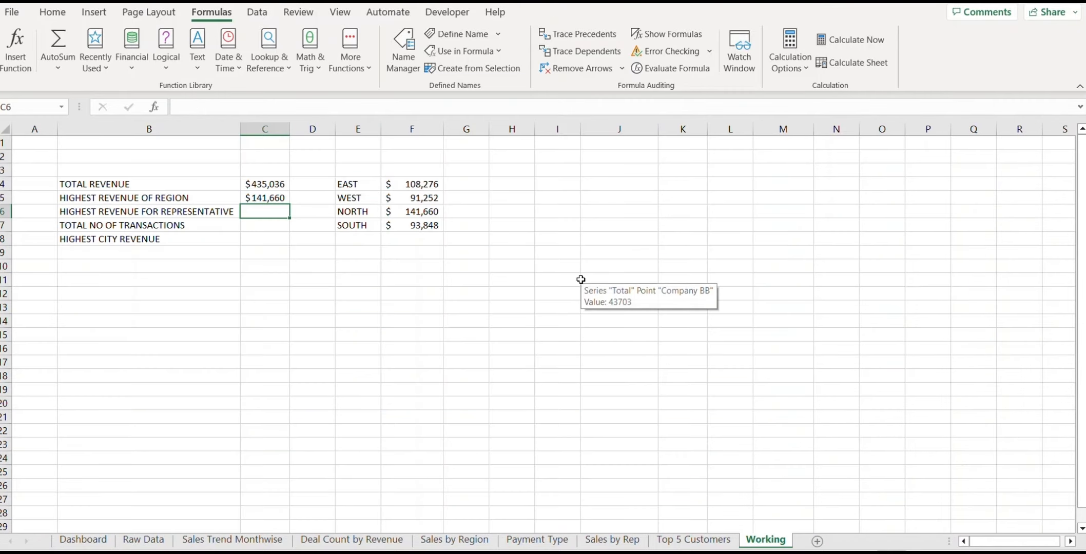
{"action": "left_click", "coordinate": [597, 171]}
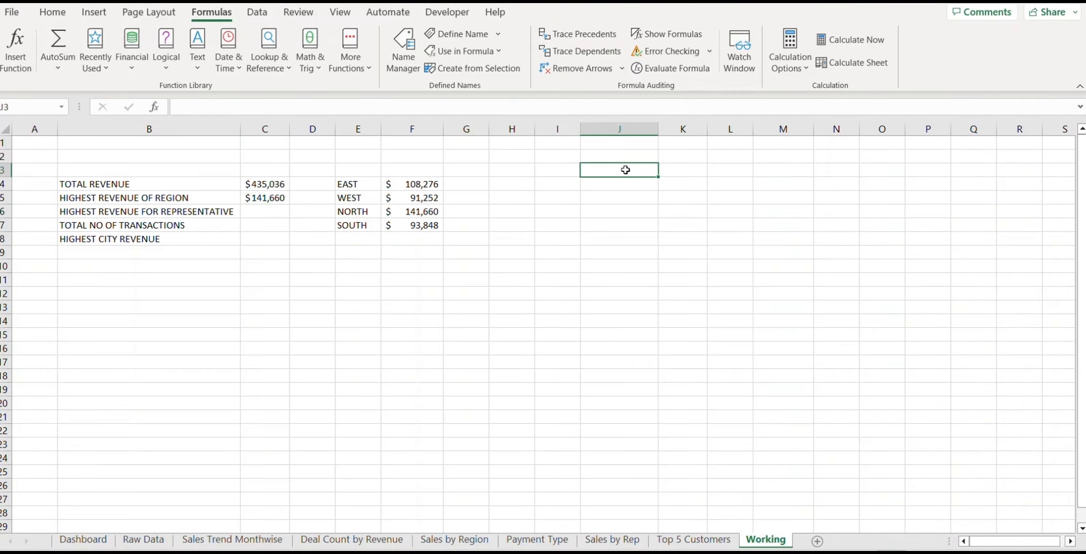
{"action": "key", "text": "Up"}
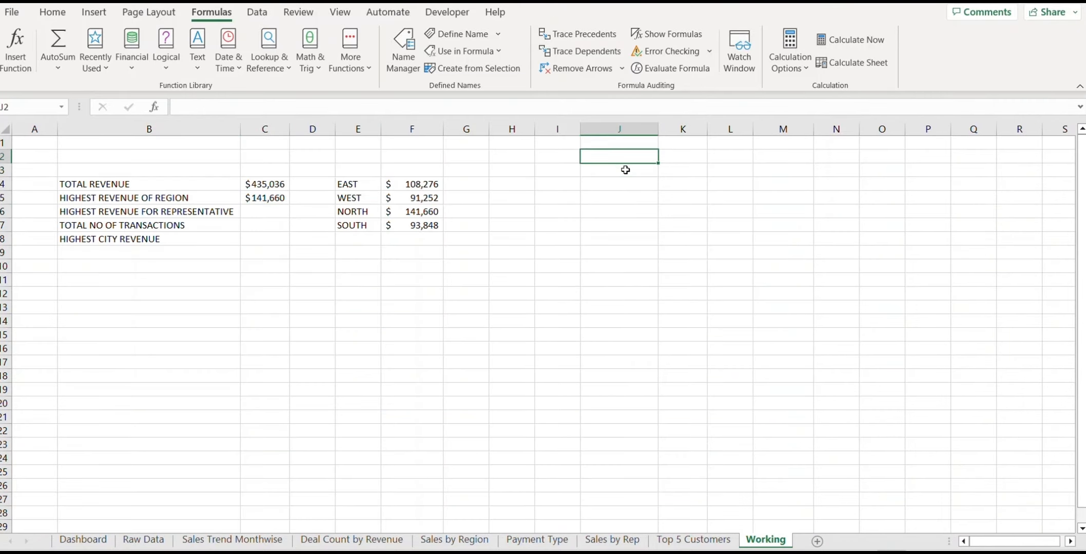
{"action": "left_click", "coordinate": [625, 170]}
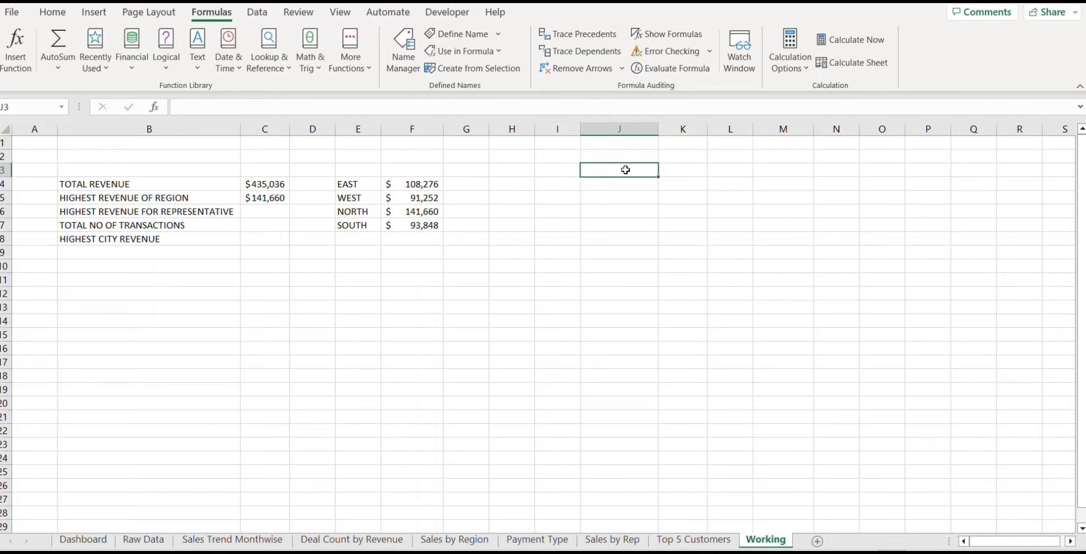
{"action": "type", "text": "sALESPERSON"}
{"action": "key", "text": "Return"}
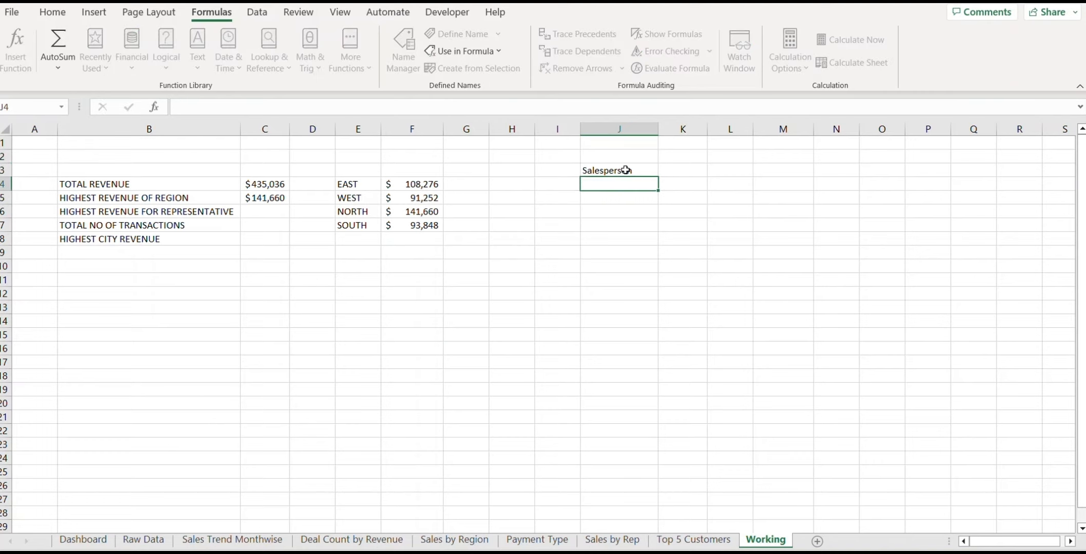
Step: Spill eight unique salespeople with =UNIQUE(Salesperson) in J4 and bold the J3 heading
{"action": "type", "text": "=uni"}
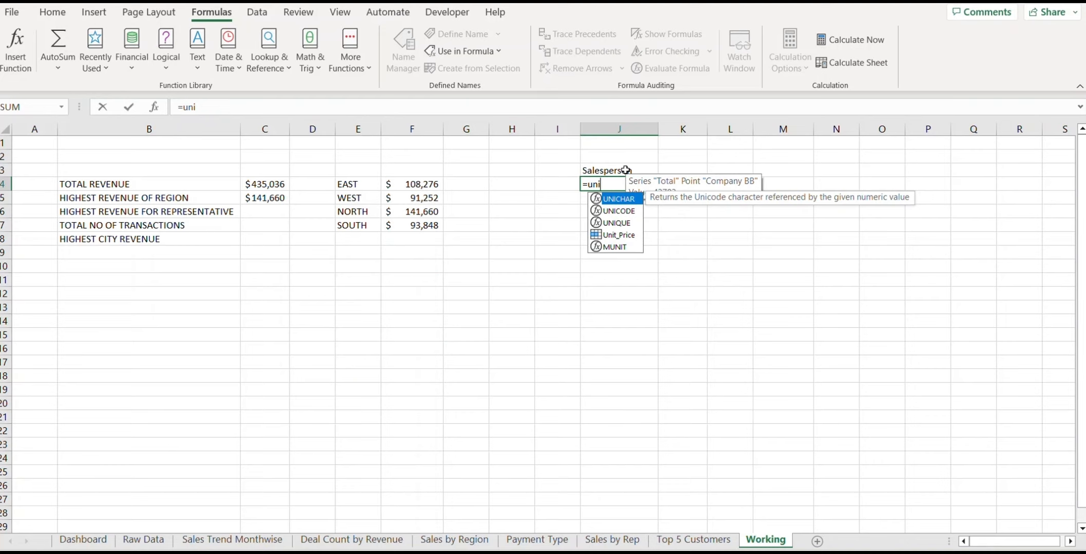
{"action": "type", "text": "que(sal"}
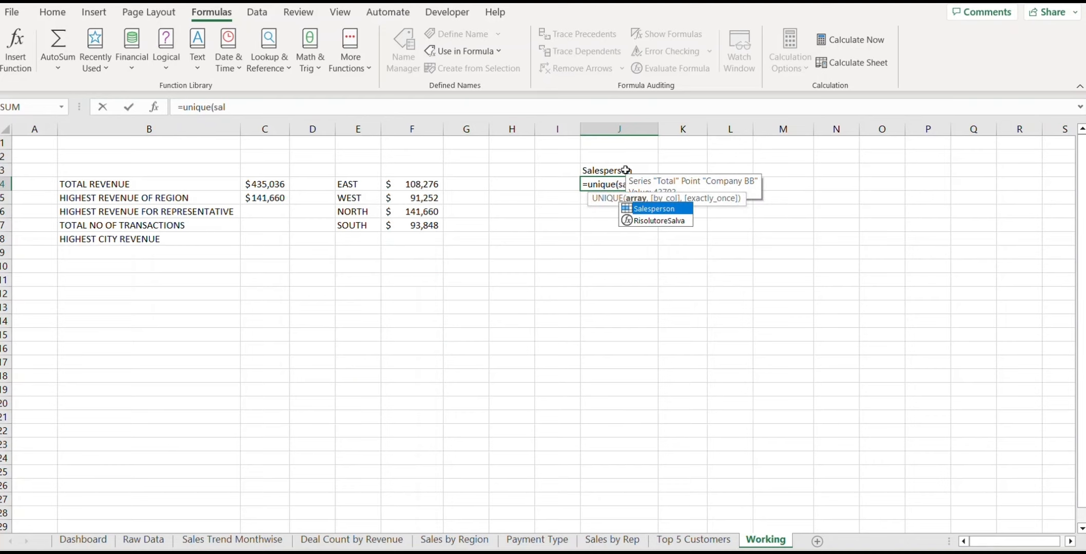
{"action": "key", "text": "Tab"}
{"action": "key", "text": "Return"}
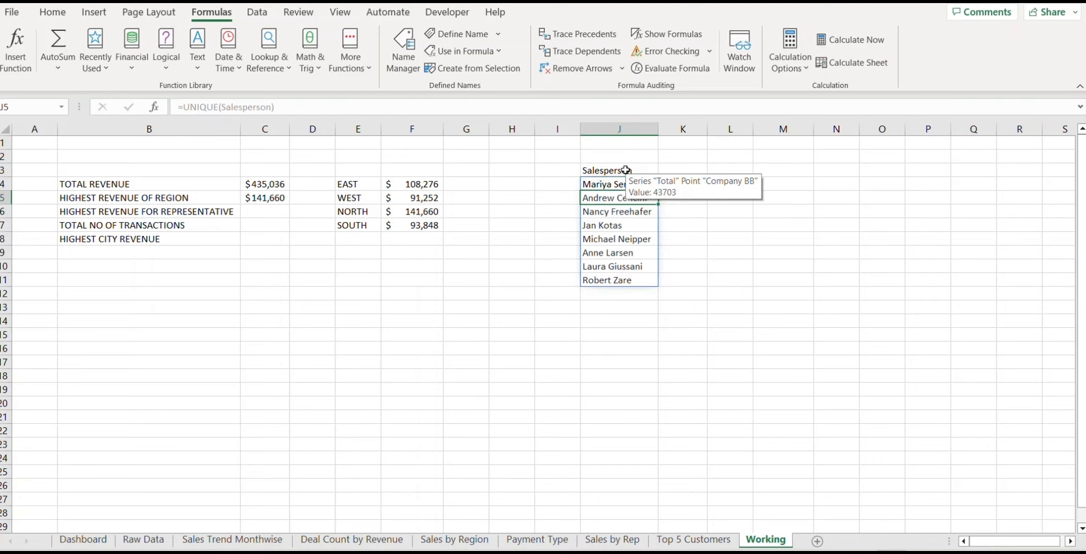
{"action": "left_click", "coordinate": [745, 382]}
{"action": "left_click", "coordinate": [608, 171]}
{"action": "key", "text": "ctrl+b"}
{"action": "left_click", "coordinate": [683, 184]}
{"action": "type", "text": "=sumif"}
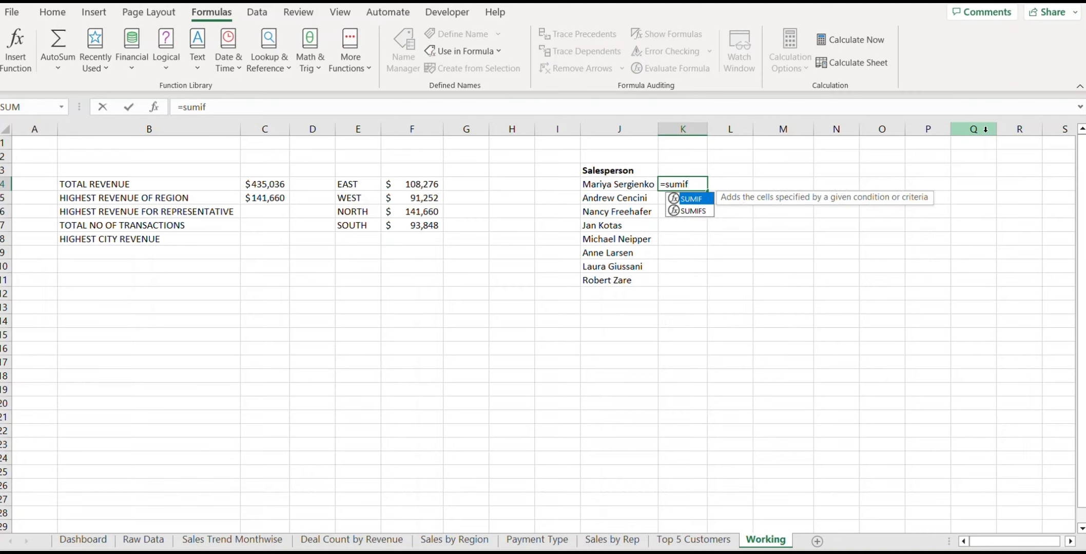
{"action": "type", "text": "(Sal"}
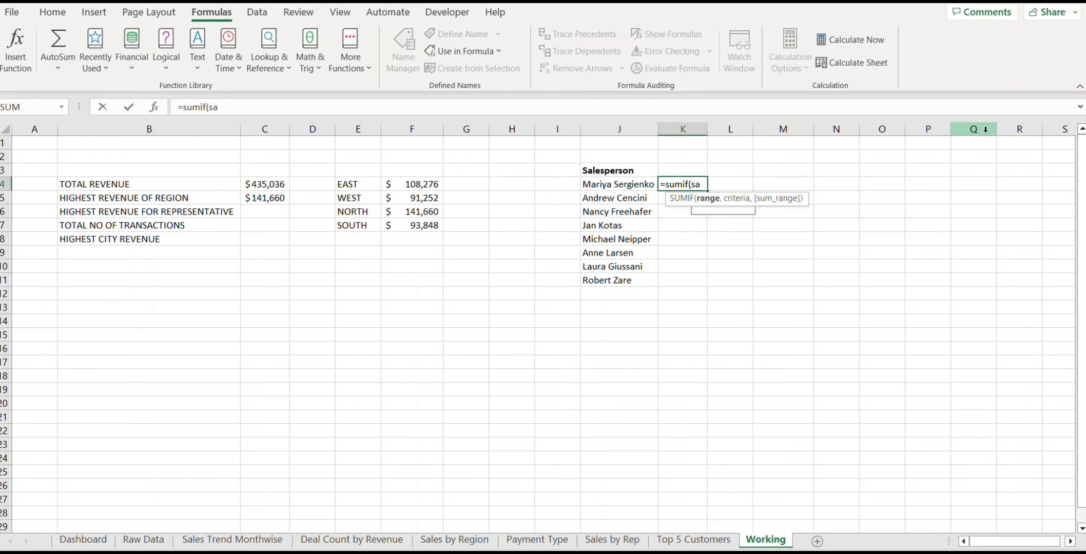
Step: Complete =SUMIF(Salesperson,J4,Revenue) in K4, fixing the Revenue typo, and fill it down to K11
{"action": "key", "text": "Tab"}
{"action": "type", "text": ","}
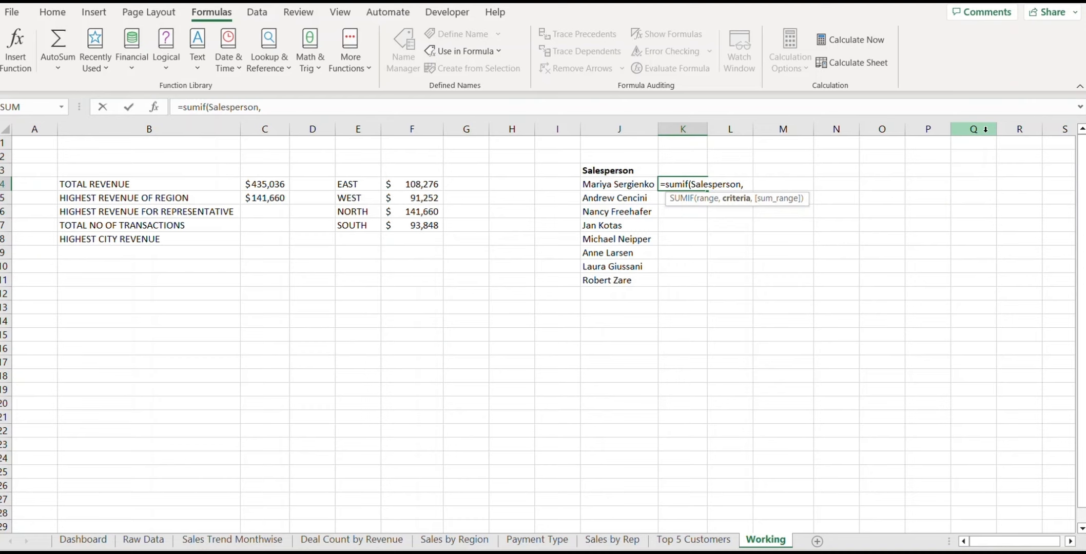
{"action": "left_click", "coordinate": [625, 187]}
{"action": "type", "text": ","}
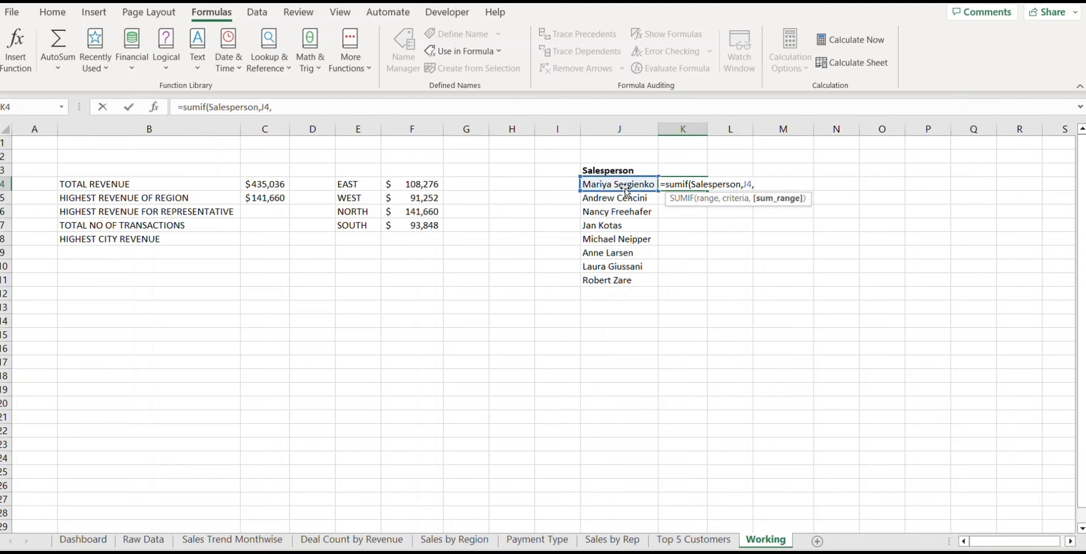
{"action": "type", "text": "re"}
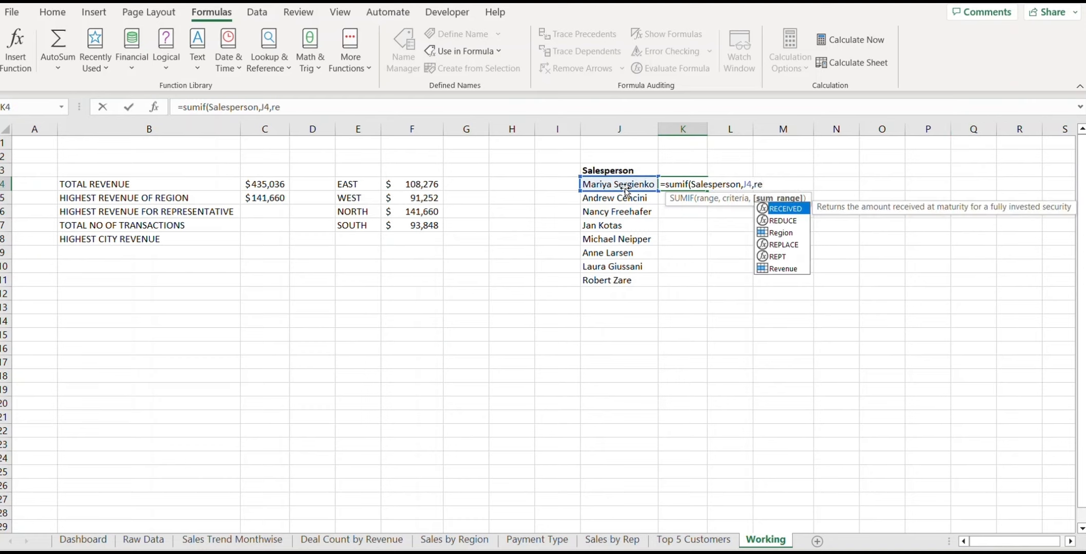
{"action": "type", "text": "venu)"}
{"action": "left_click", "coordinate": [301, 106]}
{"action": "type", "text": "e"}
{"action": "key", "text": "Return"}
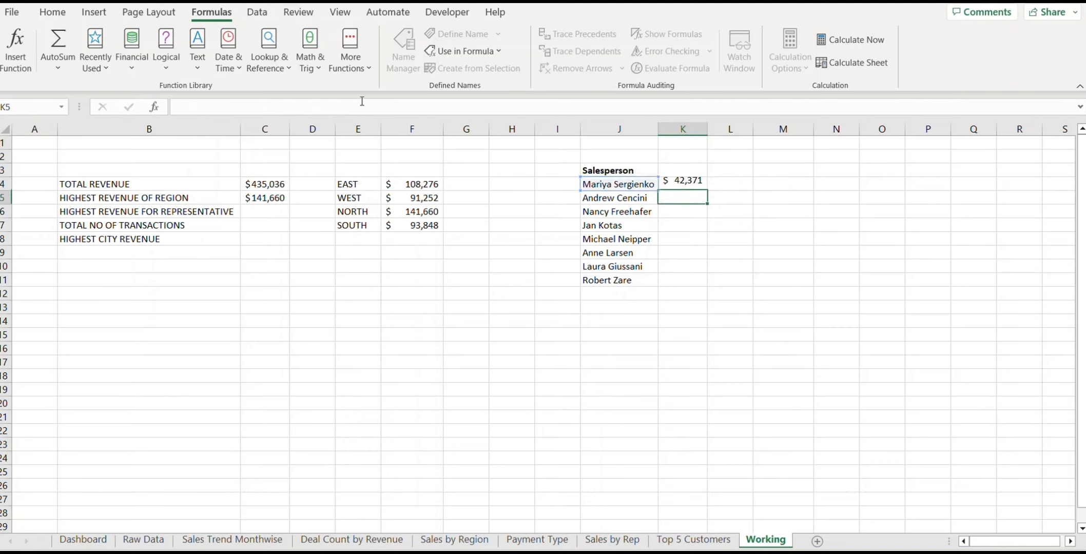
{"action": "key", "text": "Up"}
{"action": "key", "text": "shift+Down"}
{"action": "key", "text": "shift+Down"}
{"action": "key", "text": "shift+Down"}
{"action": "key", "text": "shift+Down"}
{"action": "key", "text": "shift+Down"}
{"action": "key", "text": "shift+Down"}
{"action": "key", "text": "shift+Down"}
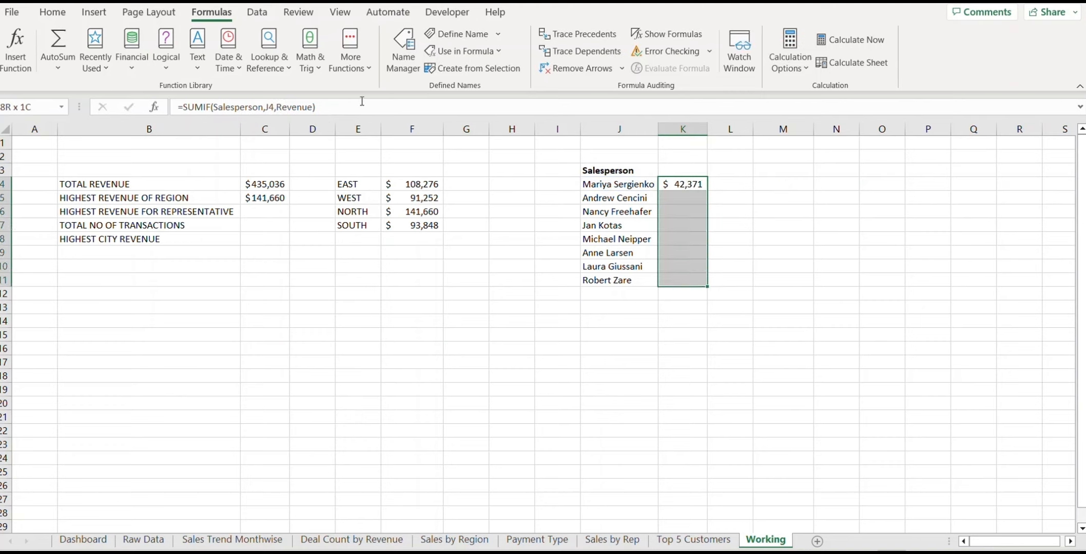
{"action": "key", "text": "ctrl+d"}
{"action": "left_click", "coordinate": [268, 211]}
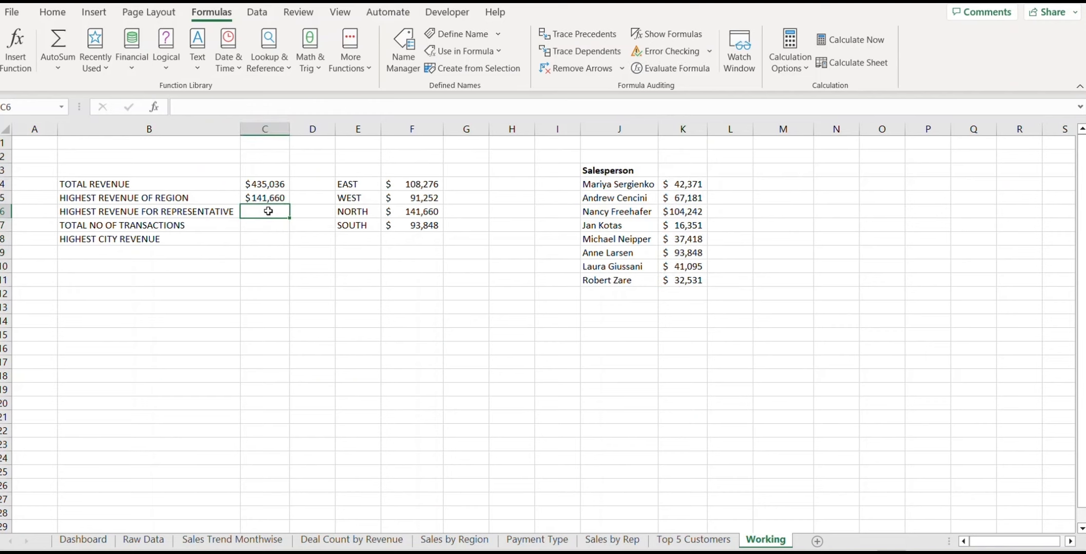
Step: Enter =MAX(K4:K11) in C6 so top representative revenue shows $104,242
{"action": "type", "text": "=max("}
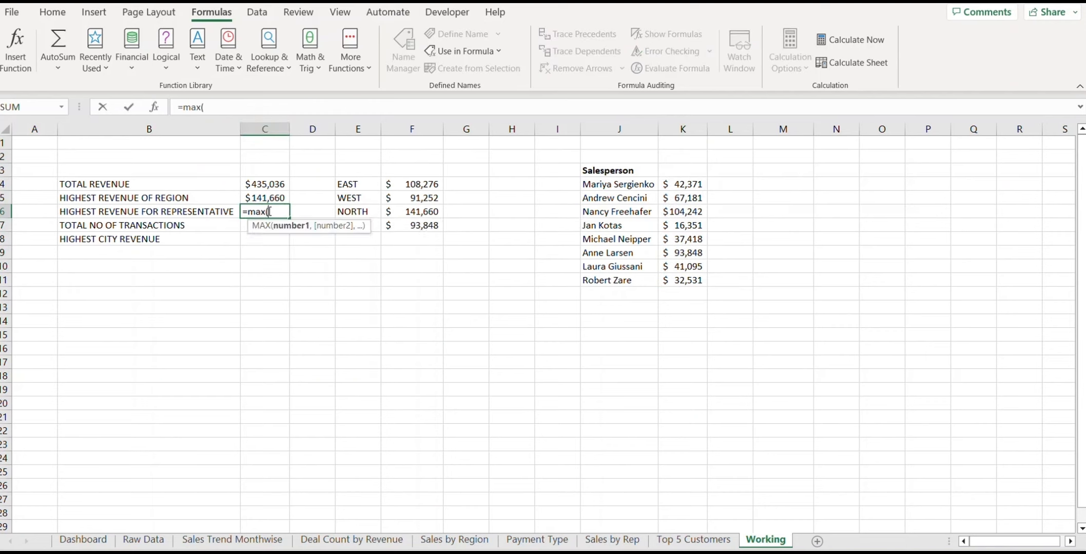
{"action": "left_click_drag", "start_coordinate": [686, 184], "coordinate": [696, 277]}
{"action": "type", "text": ")"}
{"action": "key", "text": "Return"}
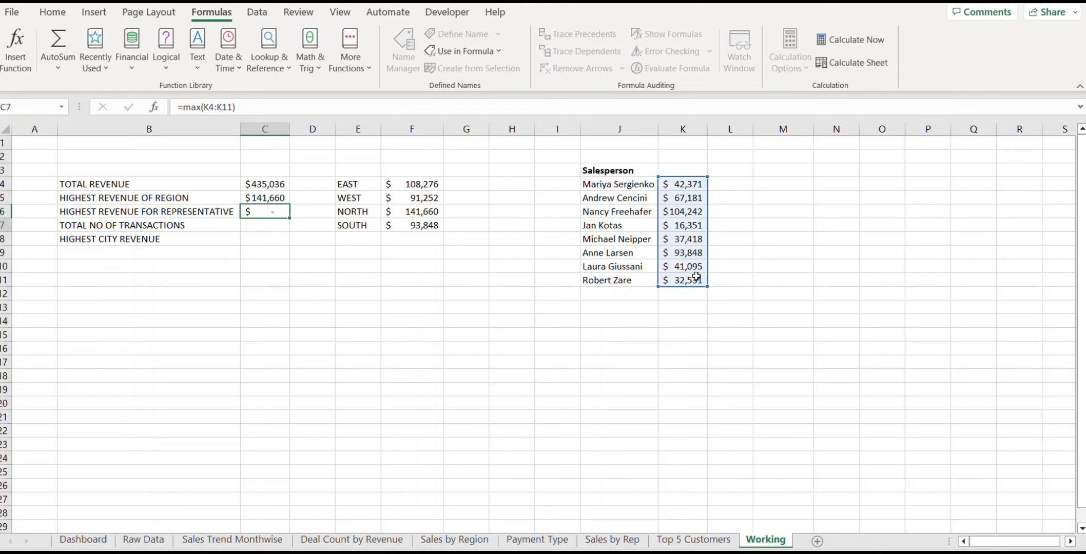
{"action": "left_click", "coordinate": [278, 212]}
Step: Enter =COUNTA(Order_ID) in C7 to count 369 transactions
{"action": "left_click", "coordinate": [279, 225]}
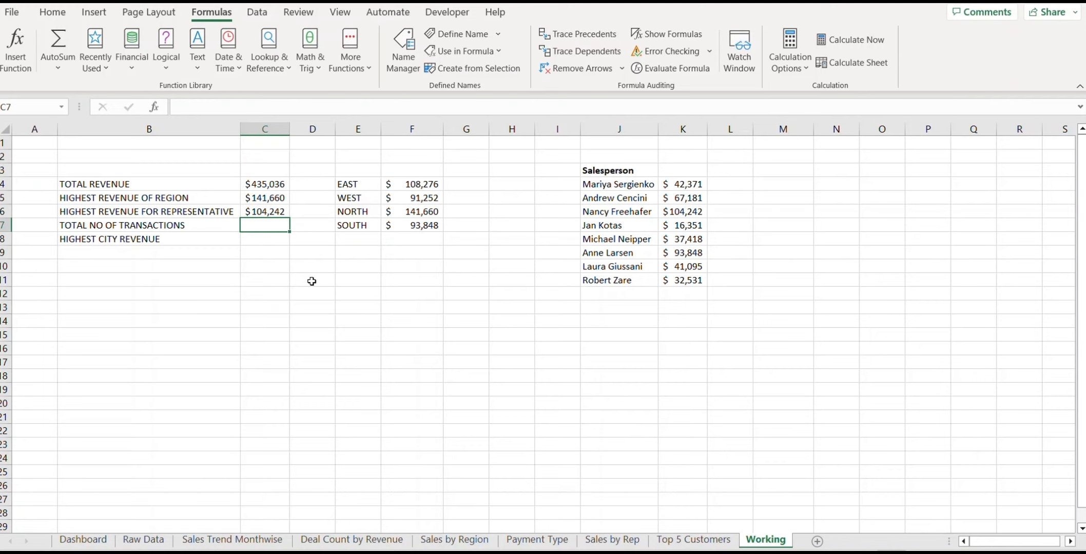
{"action": "type", "text": "=counta"}
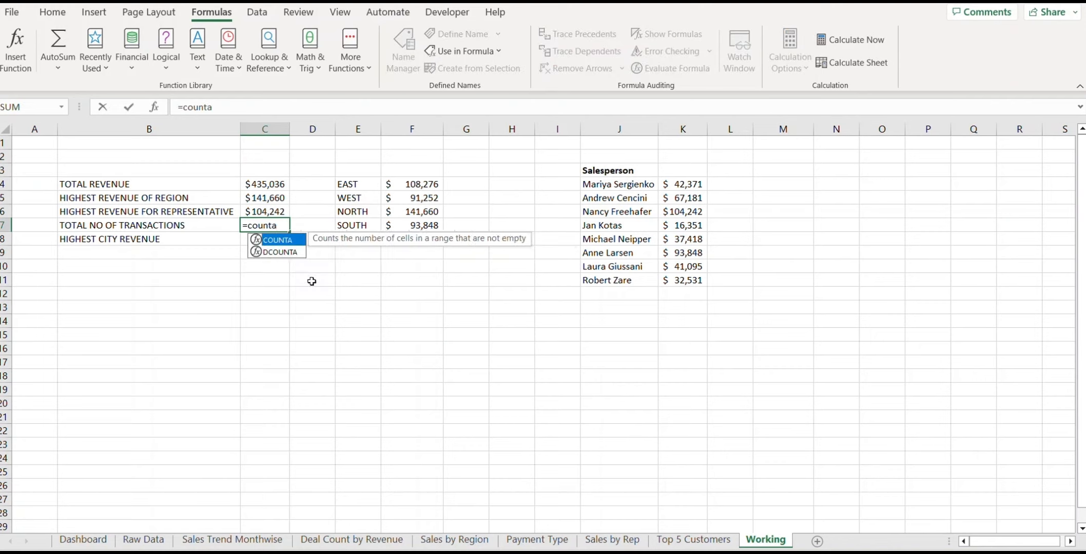
{"action": "type", "text": "("}
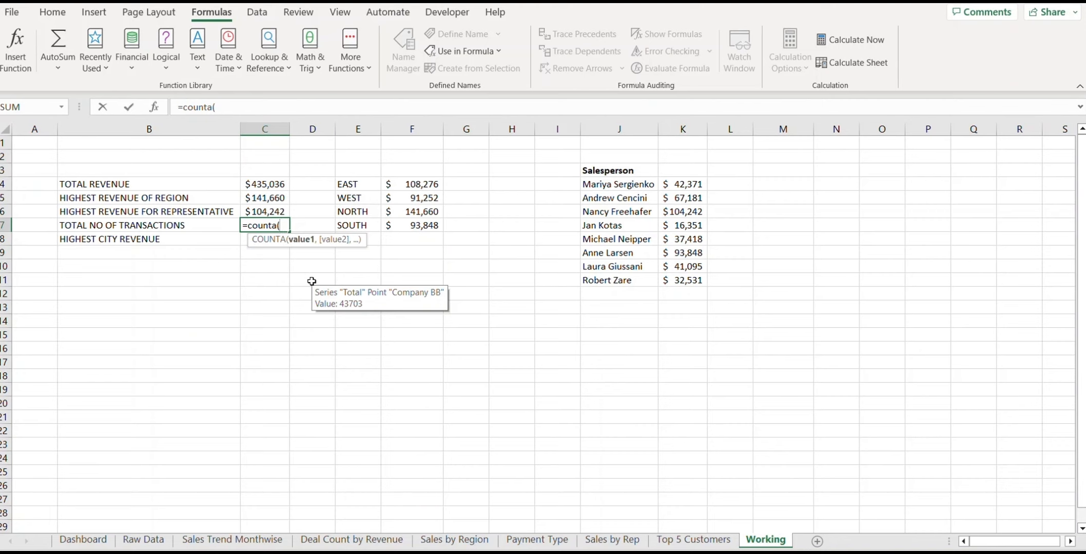
{"action": "type", "text": "or"}
{"action": "key", "text": "Down"}
{"action": "key", "text": "Down"}
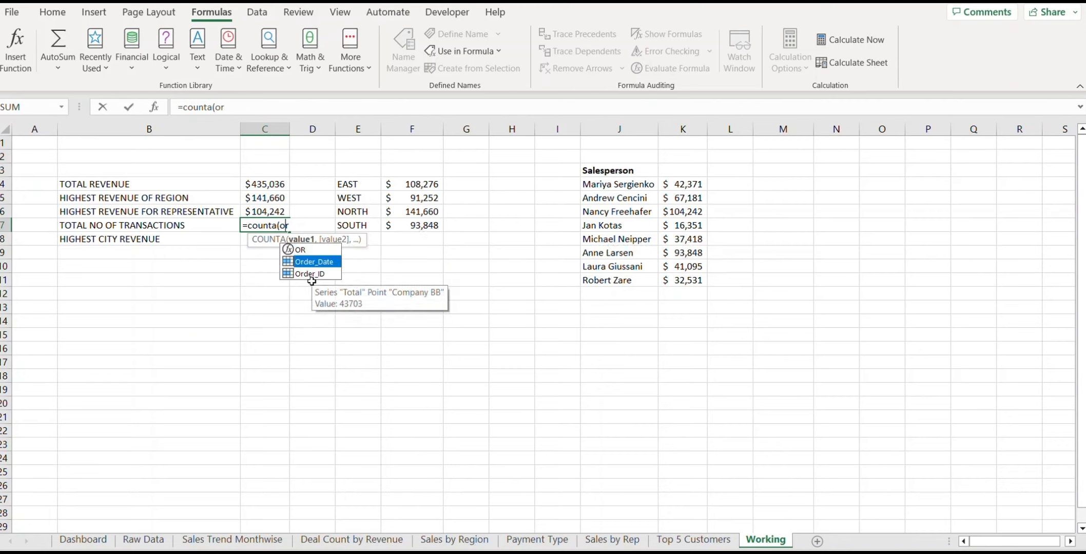
{"action": "key", "text": "Tab"}
{"action": "type", "text": ")"}
{"action": "key", "text": "Return"}
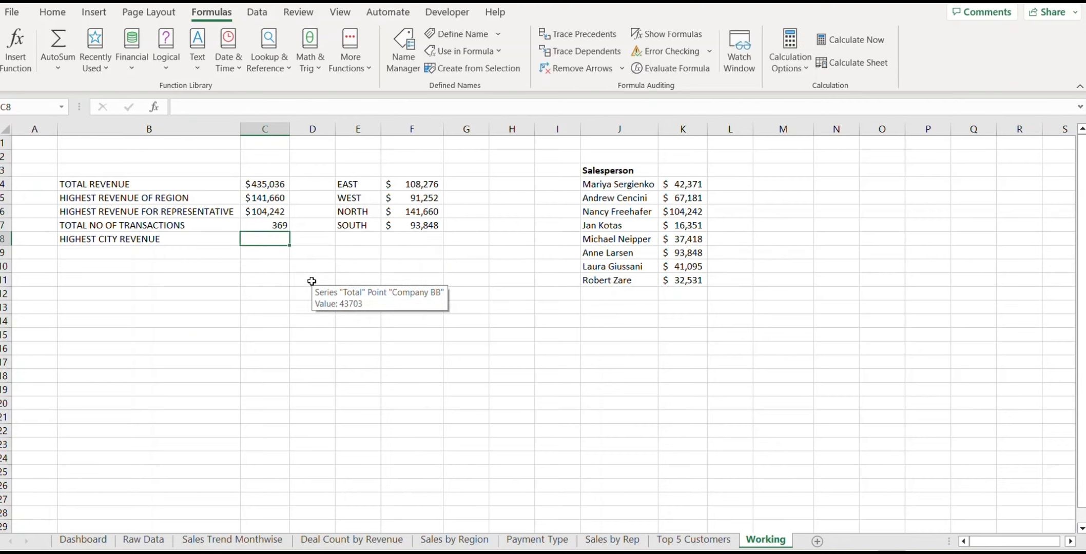
{"action": "key", "text": "Up"}
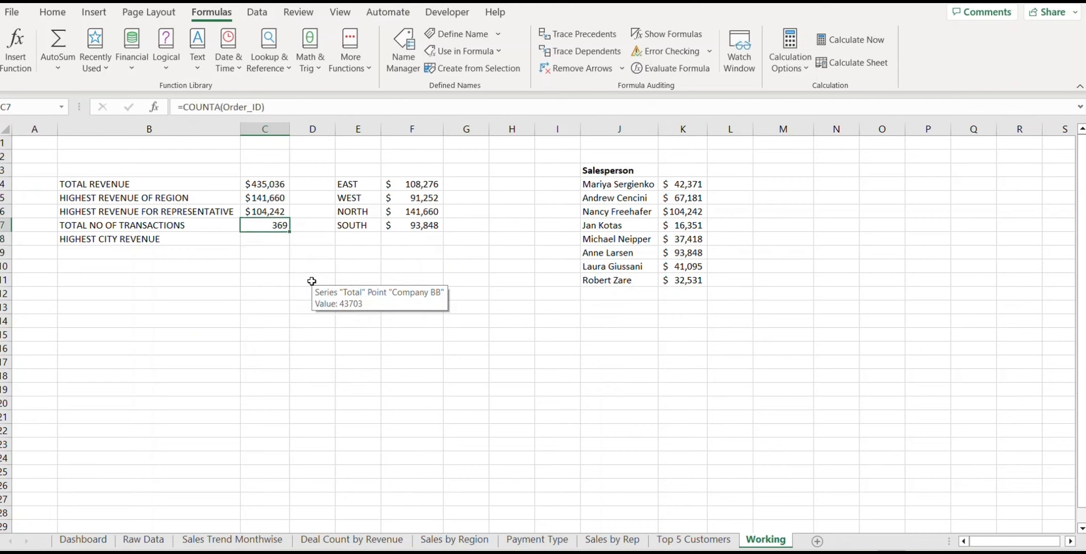
{"action": "left_click", "coordinate": [267, 241]}
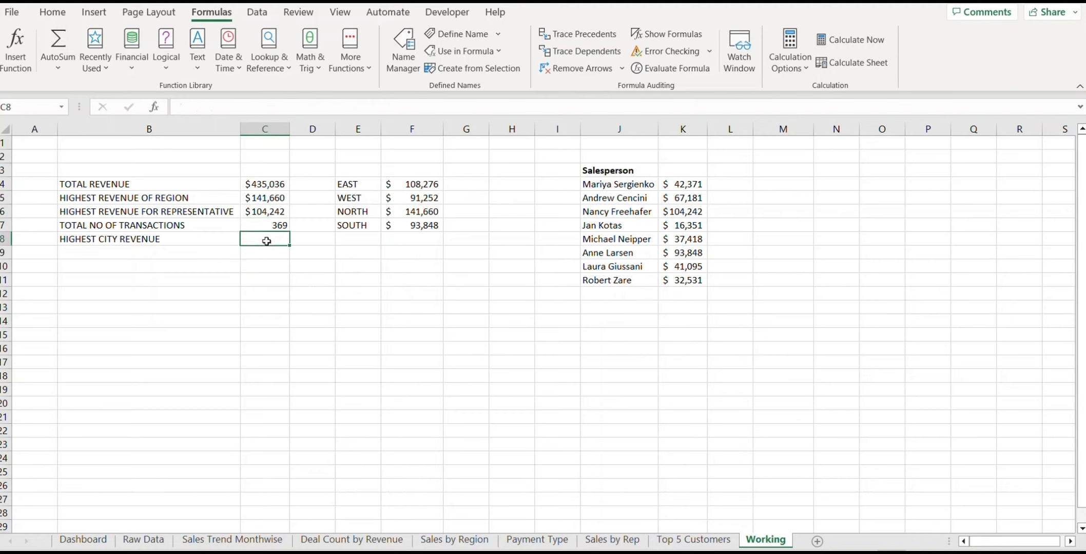
Step: Add a City heading in M3 with =UNIQUE(City) listing every unique city below it
{"action": "left_click", "coordinate": [784, 170]}
{"action": "type", "text": "c"}
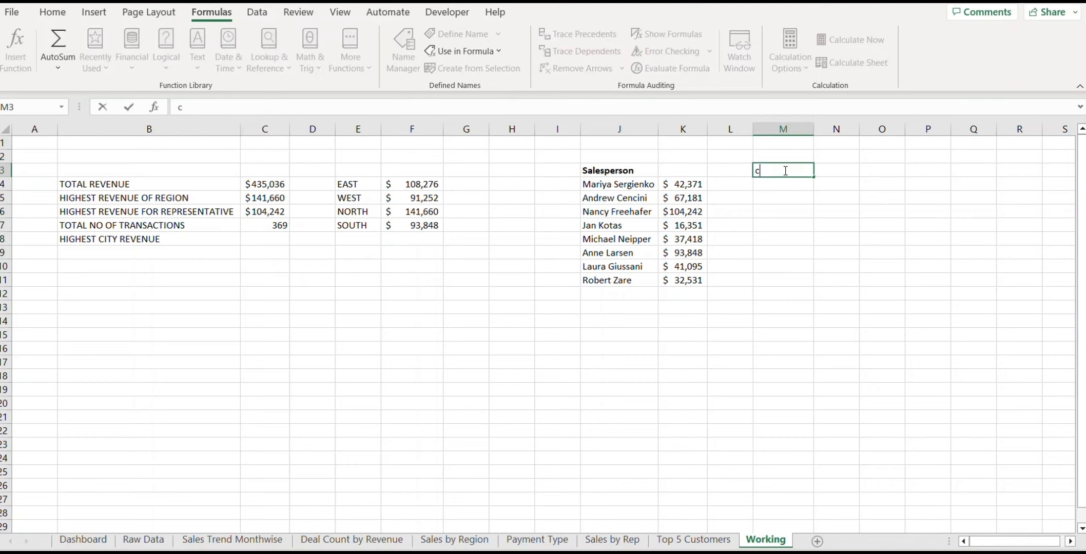
{"action": "type", "text": "ity"}
{"action": "key", "text": "BackSpace"}
{"action": "key", "text": "BackSpace"}
{"action": "key", "text": "BackSpace"}
{"action": "key", "text": "BackSpace"}
{"action": "type", "text": "Cit"}
{"action": "key", "text": "Return"}
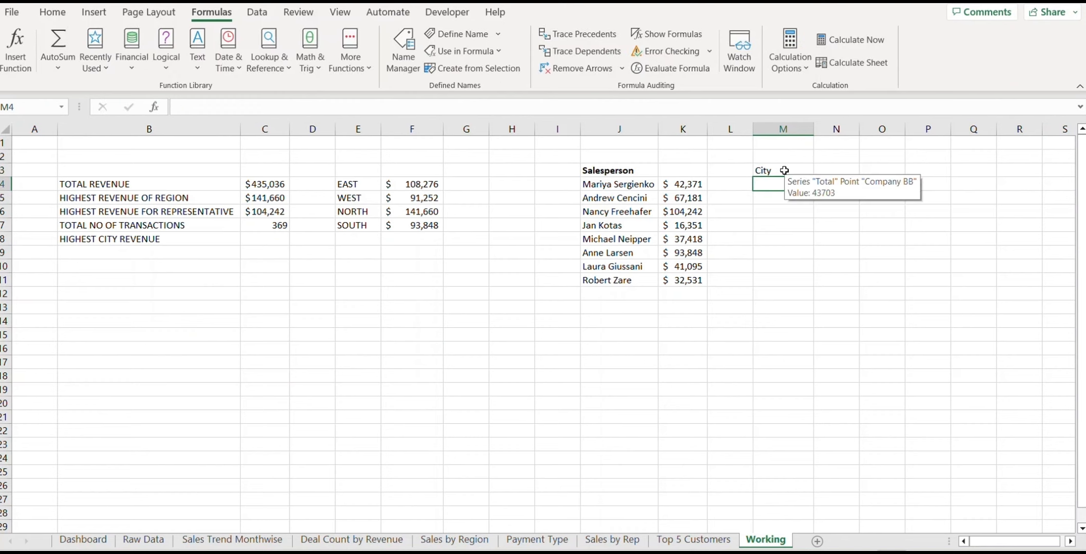
{"action": "type", "text": "=uni"}
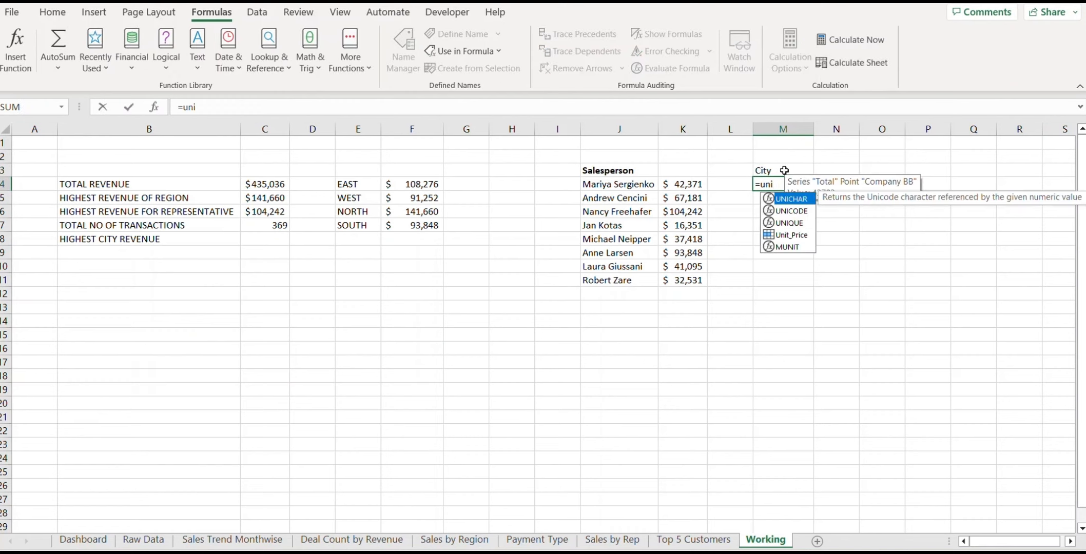
{"action": "type", "text": "que(city)"}
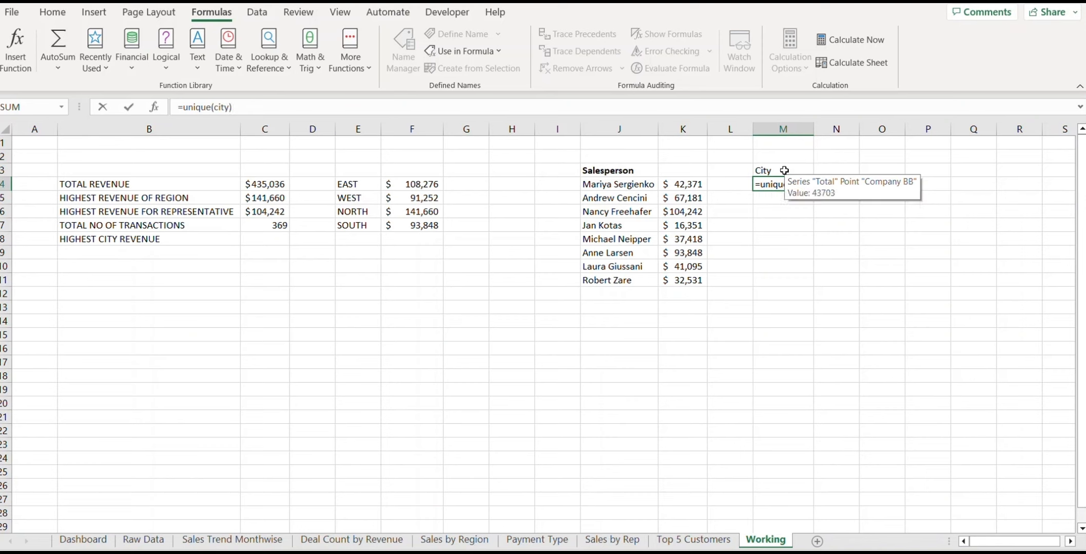
{"action": "key", "text": "Return"}
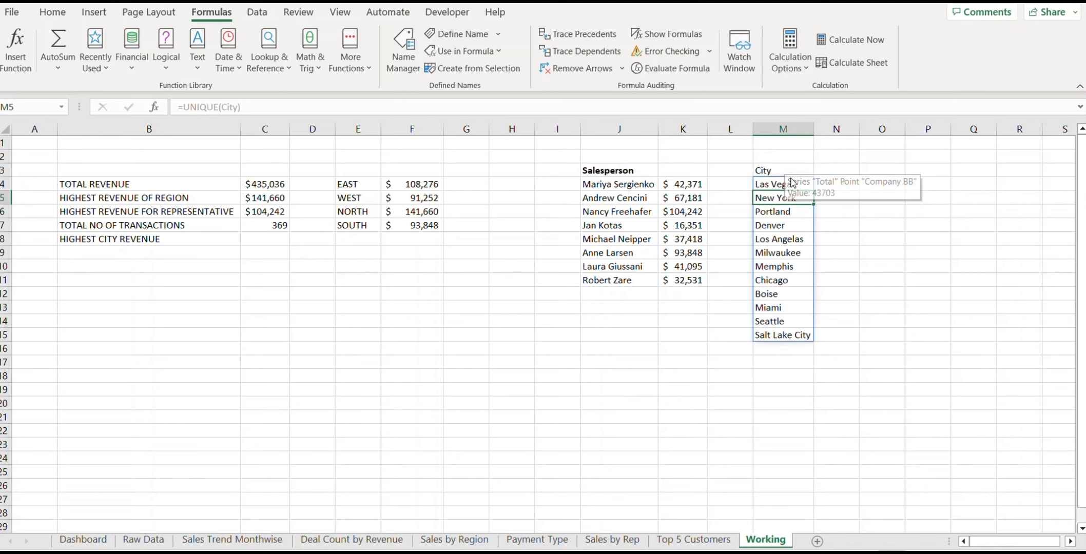
Step: Total each city's revenue with =SUMIF(City,M4,Revenue) filled down N4:N15, then begin =MAX( in C8
{"action": "left_click", "coordinate": [784, 170]}
{"action": "key", "text": "Right"}
{"action": "key", "text": "Down"}
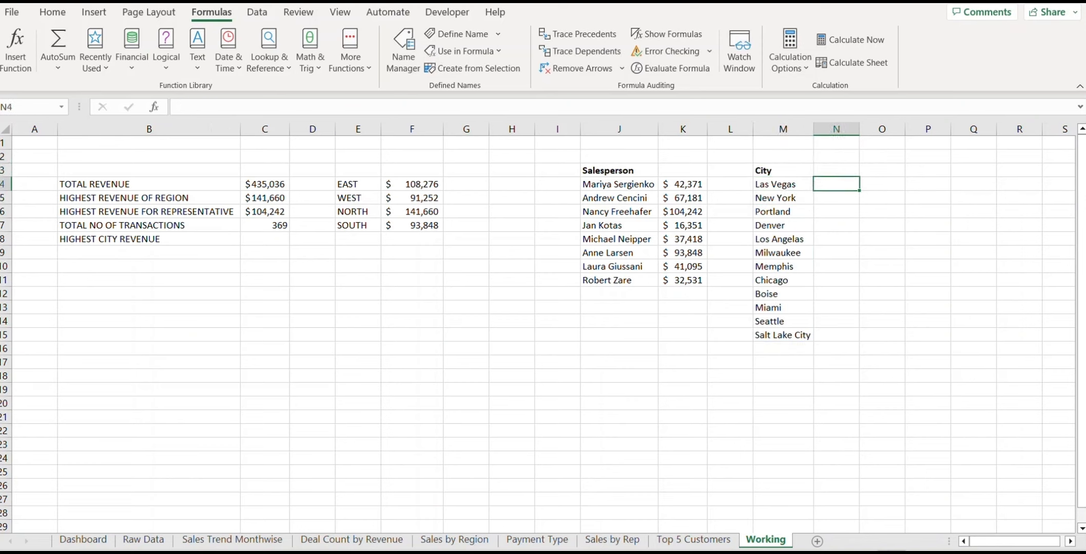
{"action": "type", "text": "=sumif"}
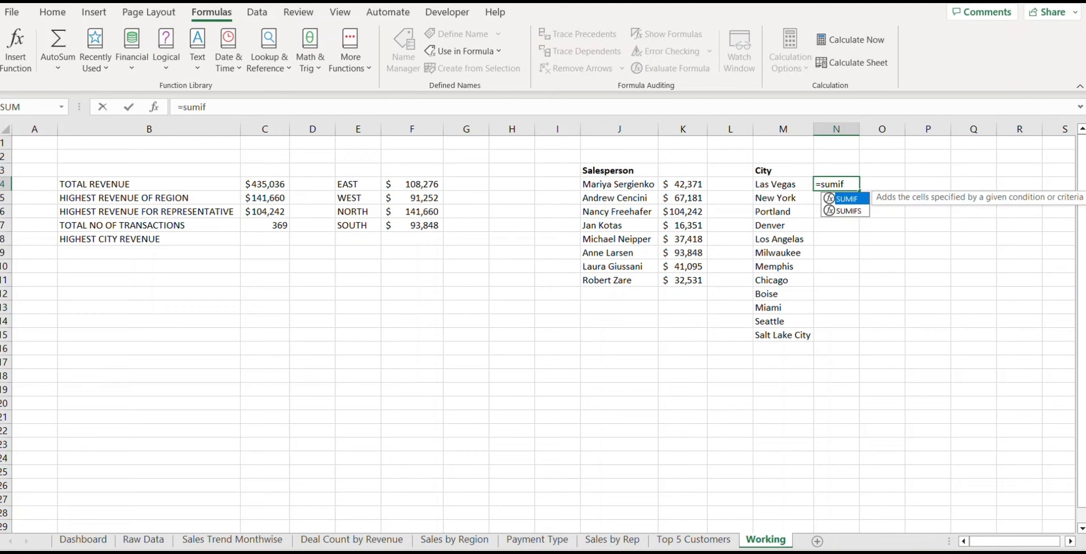
{"action": "type", "text": "(c"}
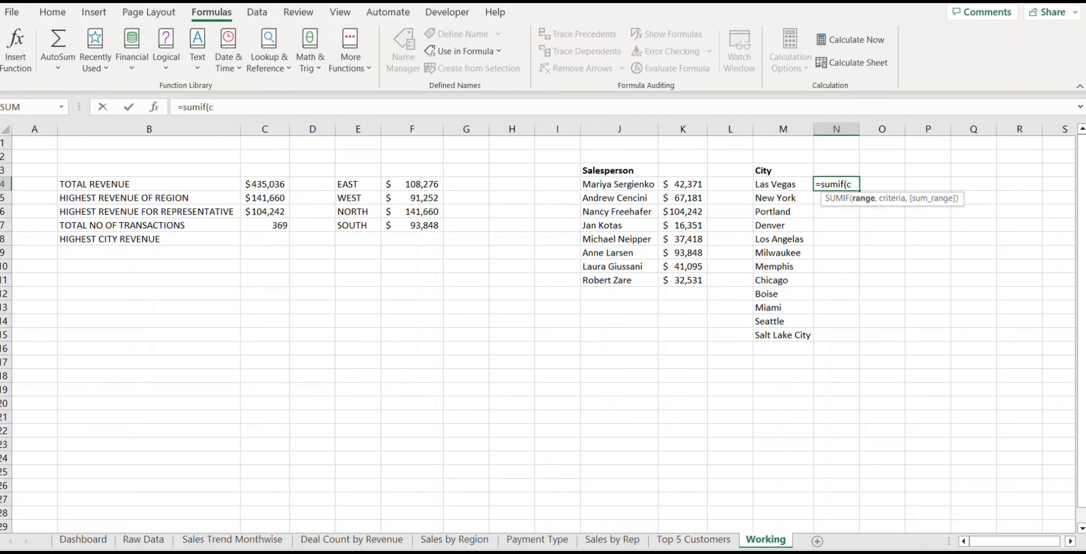
{"action": "type", "text": "ity"}
{"action": "key", "text": "Tab"}
{"action": "type", "text": ","}
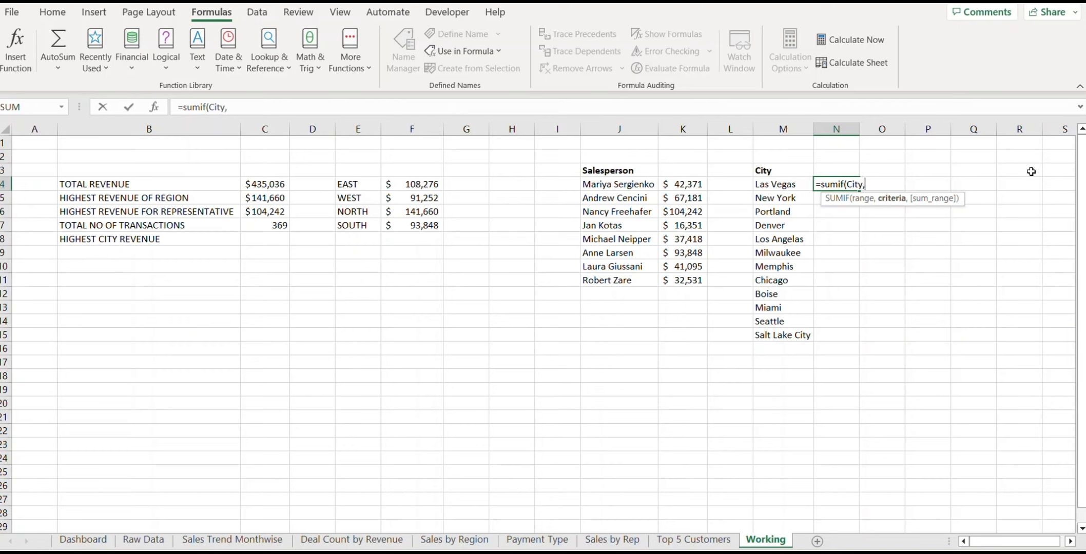
{"action": "left_click", "coordinate": [788, 183]}
{"action": "type", "text": ",rev"}
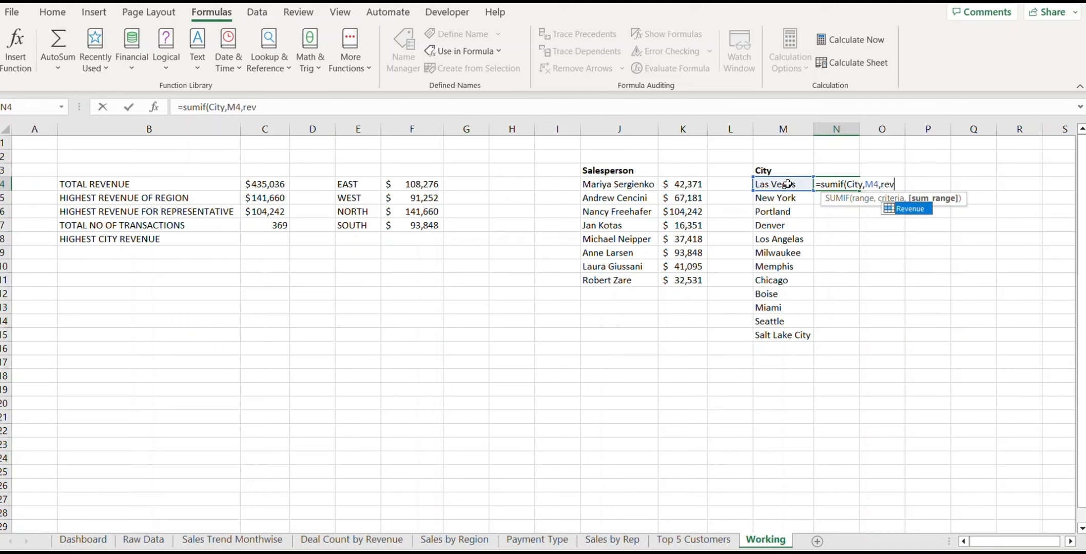
{"action": "type", "text": "enue"}
{"action": "key", "text": "Return"}
{"action": "key", "text": "Up"}
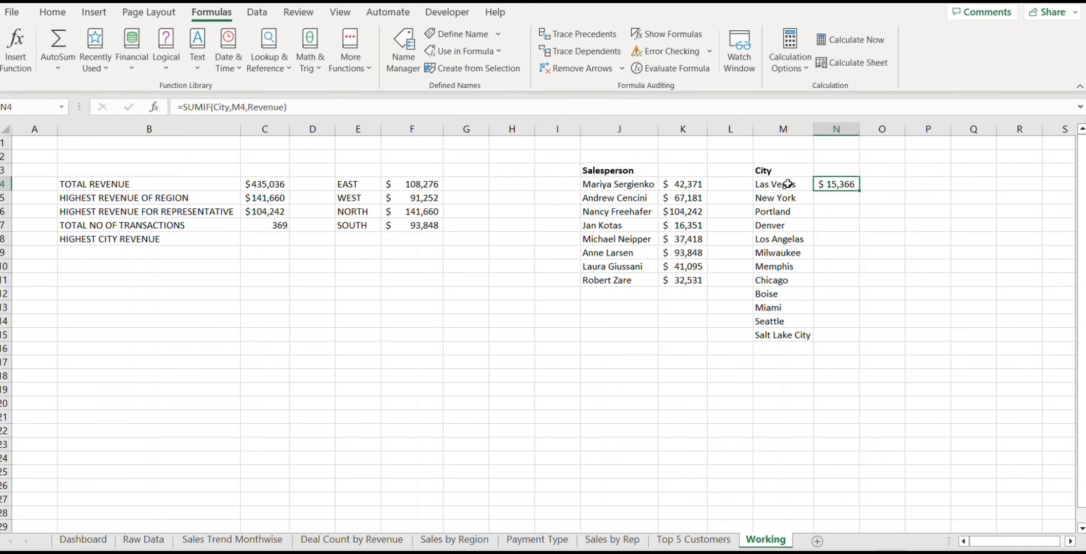
{"action": "key", "text": "shift+Down"}
{"action": "key", "text": "shift+Down"}
{"action": "key", "text": "shift+Down"}
{"action": "key", "text": "shift+Down"}
{"action": "key", "text": "shift+Down"}
{"action": "key", "text": "shift+Down"}
{"action": "key", "text": "shift+Down"}
{"action": "key", "text": "shift+Down"}
{"action": "key", "text": "shift+Down"}
{"action": "key", "text": "shift+Down"}
{"action": "key", "text": "shift+Down"}
{"action": "key", "text": "ctrl+d"}
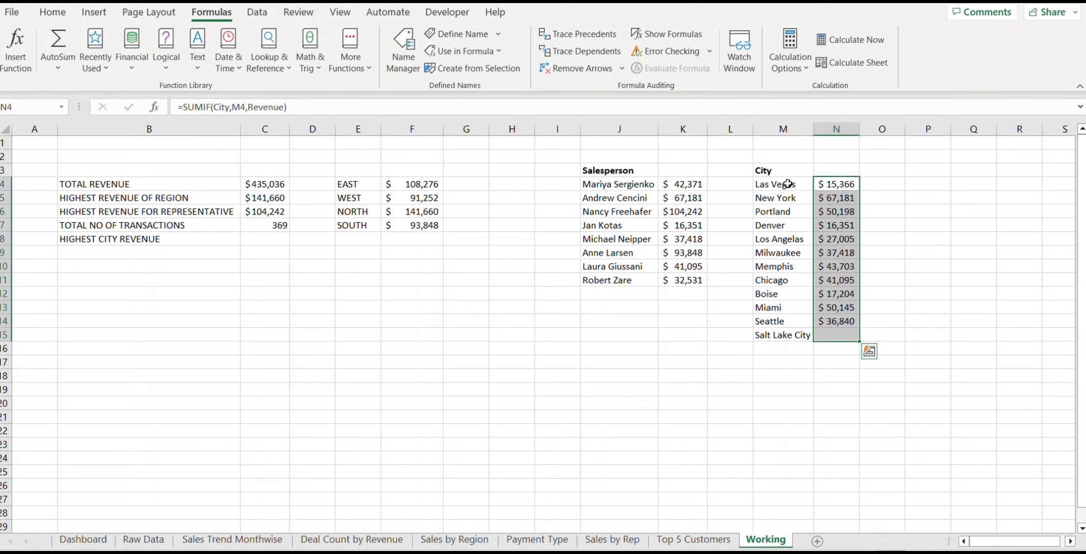
{"action": "left_click", "coordinate": [264, 240]}
{"action": "type", "text": "=max("}
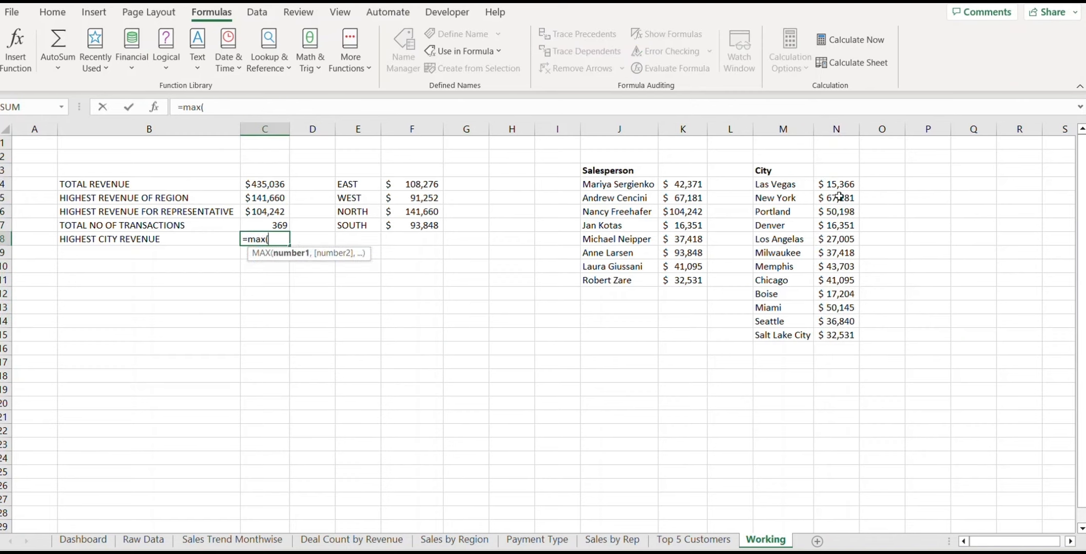
Step: Complete =MAX(N4:N15) so HIGHEST CITY REVENUE shows $67,181, and return to the Dashboard sheet
{"action": "left_click_drag", "start_coordinate": [836, 184], "coordinate": [837, 334]}
{"action": "type", "text": ")"}
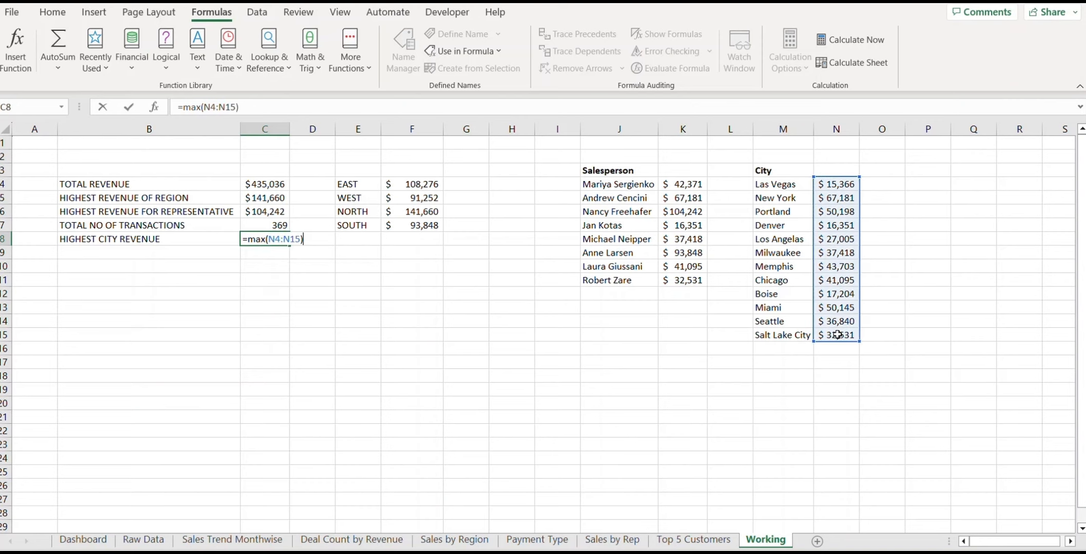
{"action": "key", "text": "ctrl+Return"}
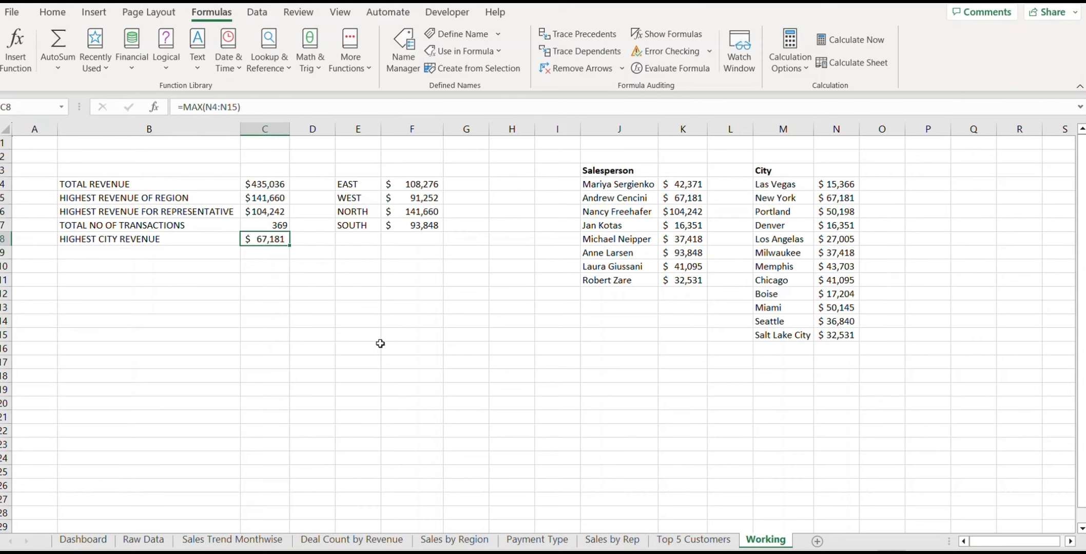
{"action": "left_click", "coordinate": [93, 541]}
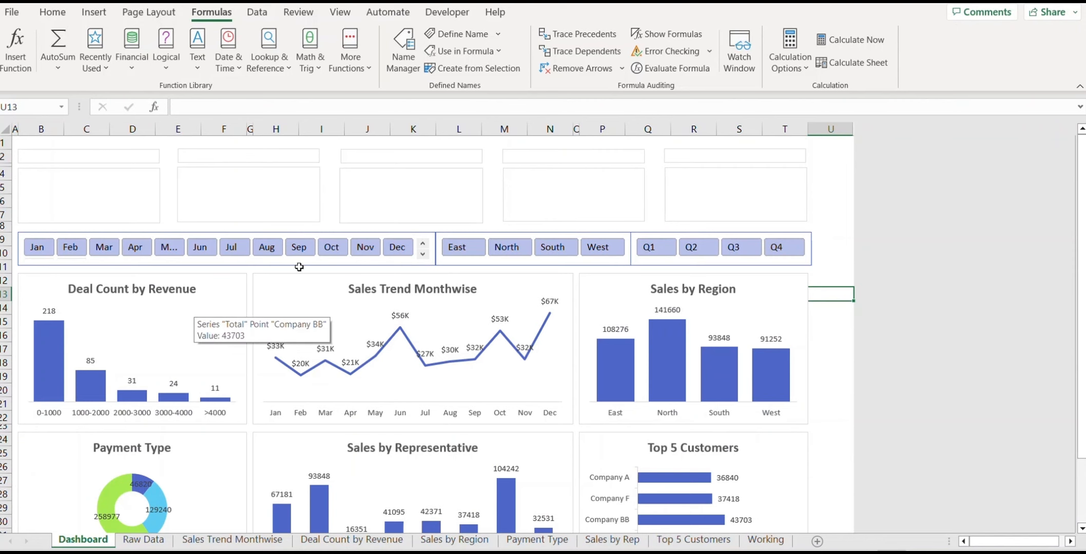
Step: Link the first KPI title box to the TOTAL REVENUE label on the Working sheet
{"action": "left_click", "coordinate": [765, 539]}
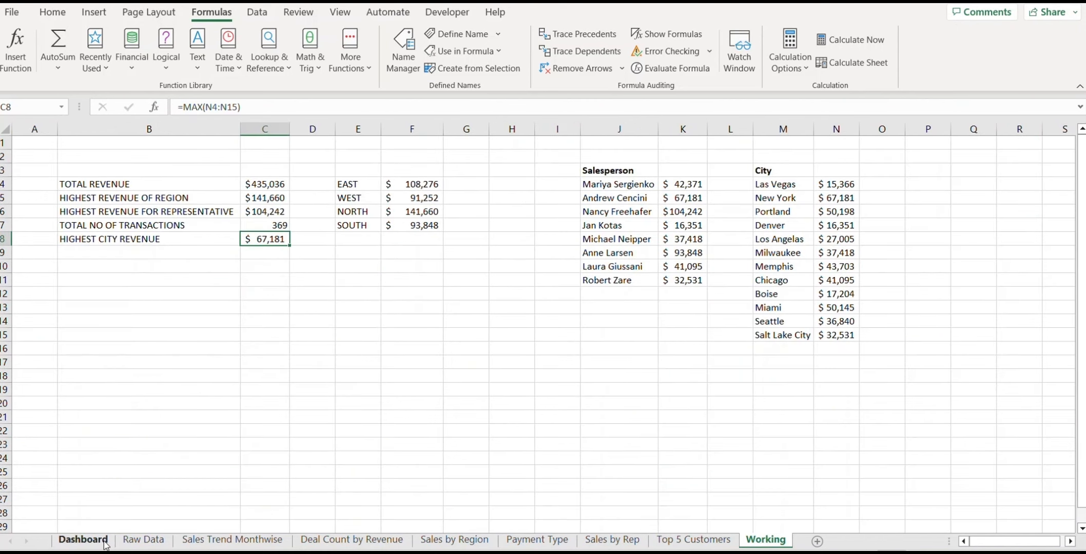
{"action": "left_click", "coordinate": [83, 540]}
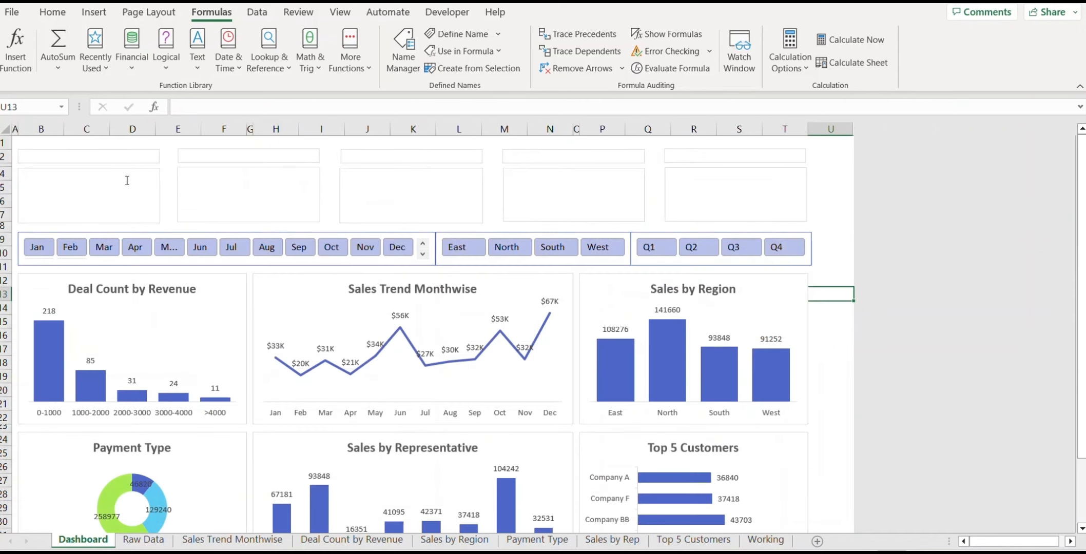
{"action": "left_click", "coordinate": [108, 157]}
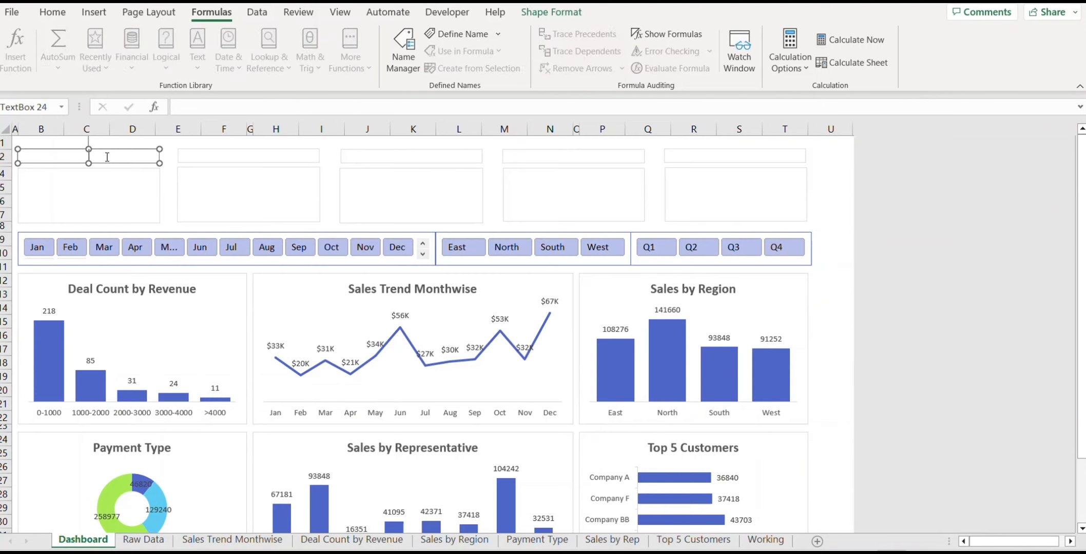
{"action": "left_click", "coordinate": [204, 104]}
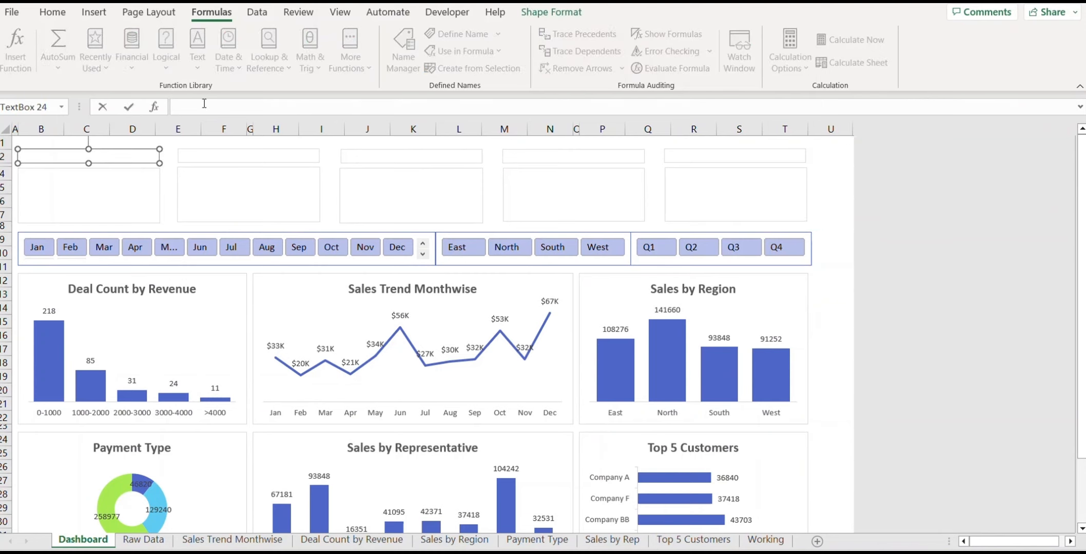
{"action": "left_click", "coordinate": [760, 539]}
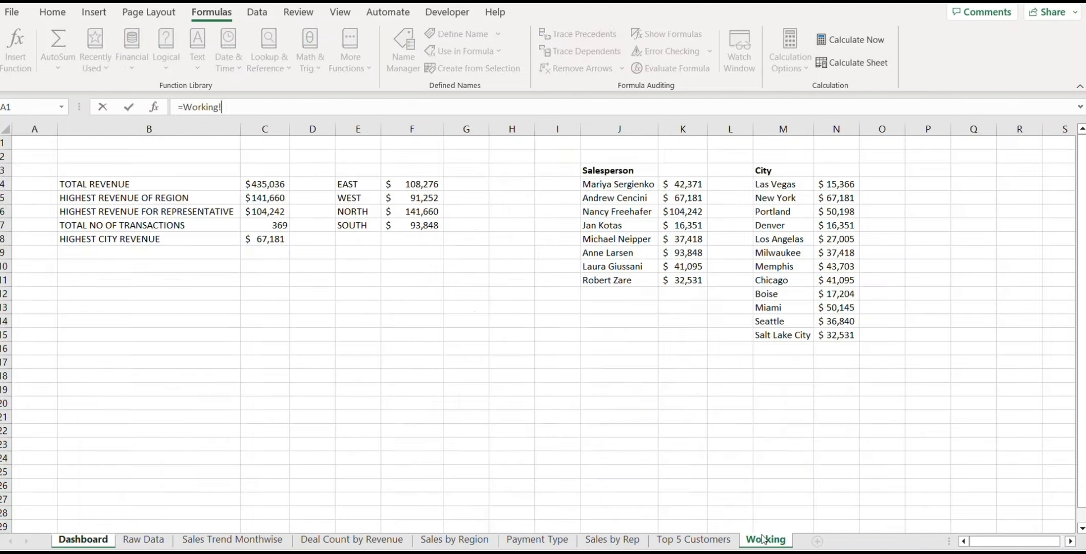
{"action": "left_click", "coordinate": [81, 190]}
{"action": "key", "text": "Return"}
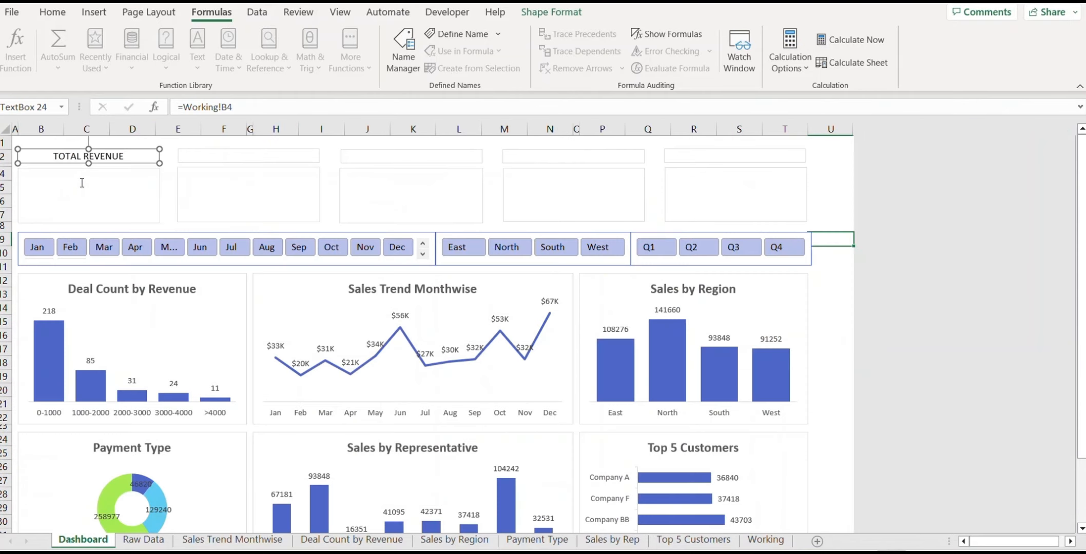
Step: Link the second title box to Working cell B5
{"action": "left_click", "coordinate": [194, 157]}
{"action": "left_click", "coordinate": [191, 109]}
{"action": "type", "text": "="}
{"action": "left_click", "coordinate": [759, 539]}
{"action": "left_click", "coordinate": [92, 198]}
{"action": "key", "text": "Return"}
Step: Link the third title box to Working cell B6
{"action": "left_click", "coordinate": [359, 157]}
{"action": "left_click", "coordinate": [757, 539]}
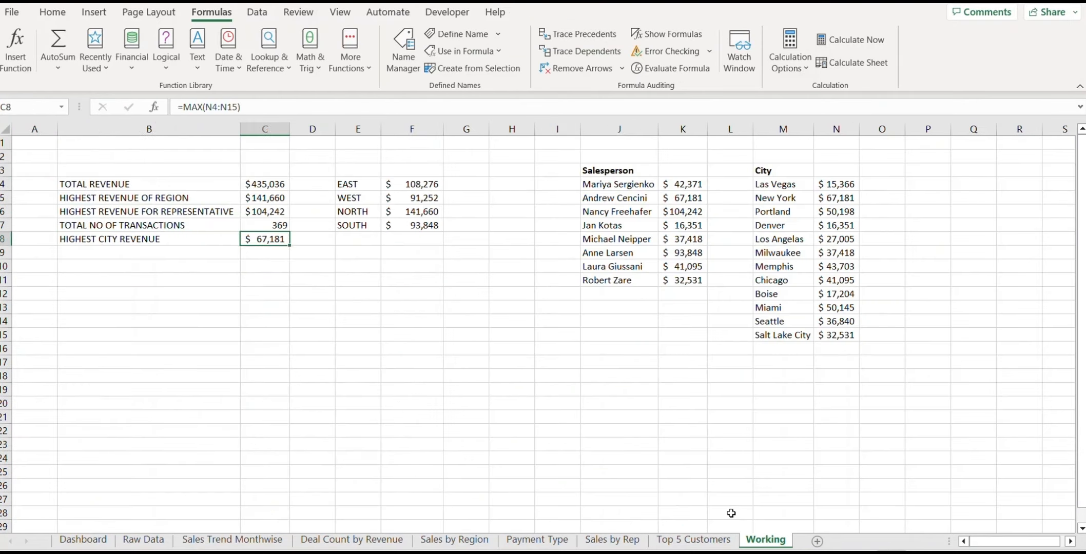
{"action": "left_click", "coordinate": [187, 211]}
{"action": "key", "text": "Return"}
{"action": "left_click", "coordinate": [83, 540]}
{"action": "left_click", "coordinate": [362, 158]}
{"action": "left_click", "coordinate": [764, 540]}
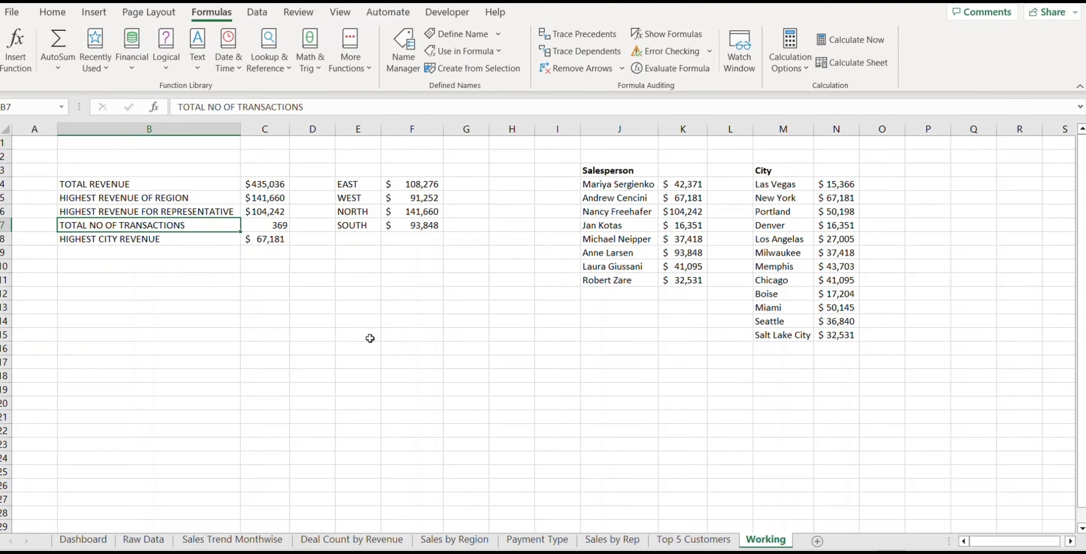
{"action": "left_click", "coordinate": [83, 540]}
{"action": "key", "text": "Return"}
Step: Link the fourth title box to the TOTAL NO OF TRANSACTIONS label in Working B7
{"action": "left_click", "coordinate": [573, 156]}
{"action": "left_click", "coordinate": [308, 107]}
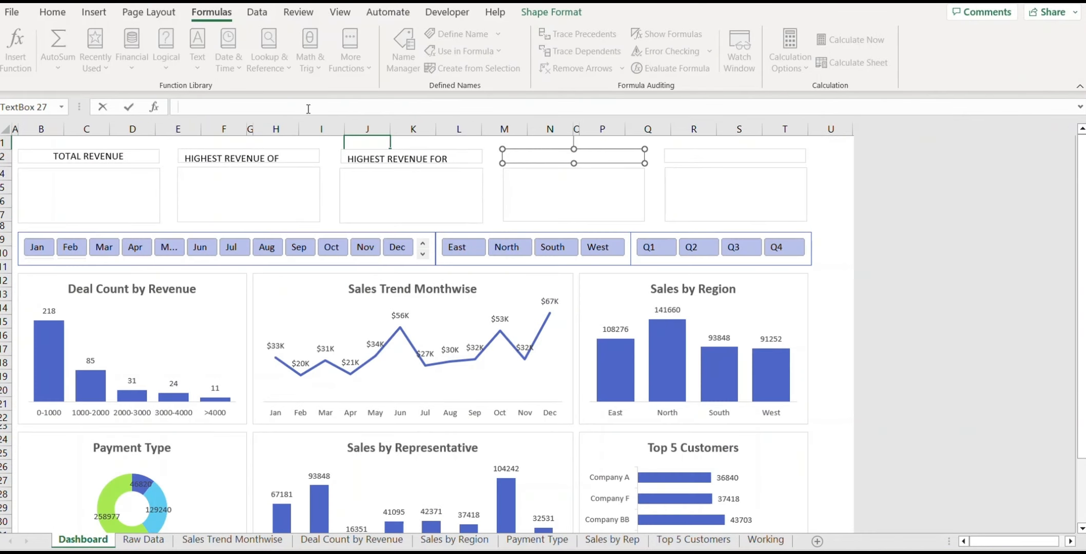
{"action": "type", "text": "="}
{"action": "left_click", "coordinate": [765, 540]}
{"action": "left_click", "coordinate": [148, 226]}
{"action": "key", "text": "Return"}
Step: Link the fifth title box to the HIGHEST CITY REVENUE label in Working B8
{"action": "left_click", "coordinate": [735, 156]}
{"action": "left_click", "coordinate": [308, 107]}
{"action": "type", "text": "="}
{"action": "left_click", "coordinate": [764, 540]}
{"action": "left_click", "coordinate": [149, 241]}
{"action": "key", "text": "Return"}
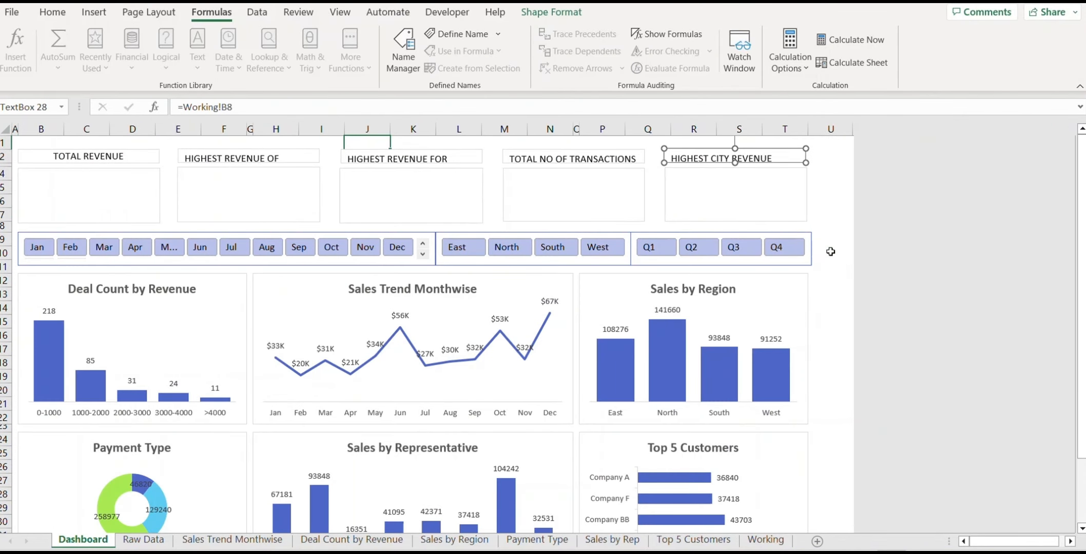
{"action": "left_click", "coordinate": [830, 251]}
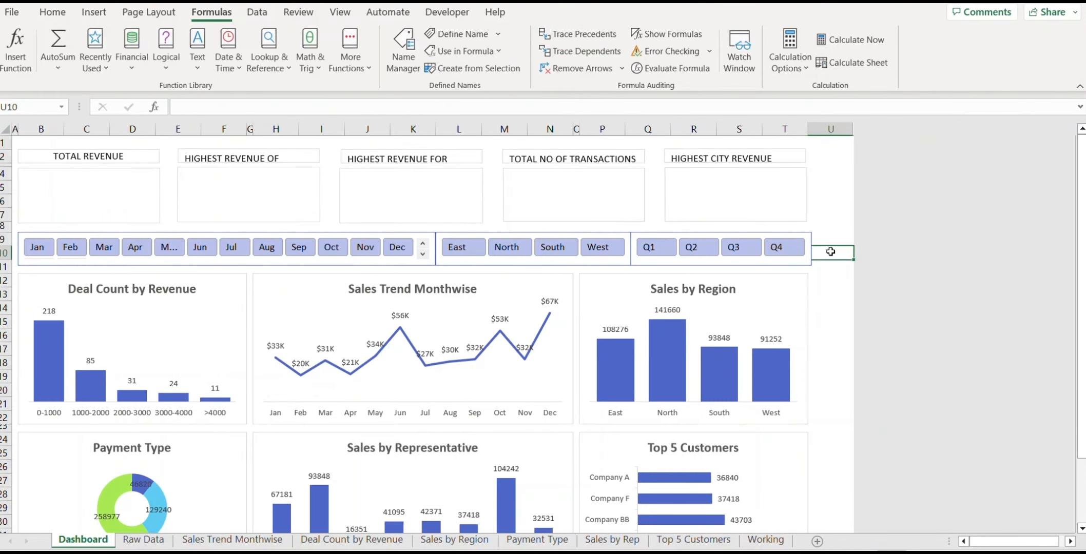
{"action": "left_click", "coordinate": [126, 154]}
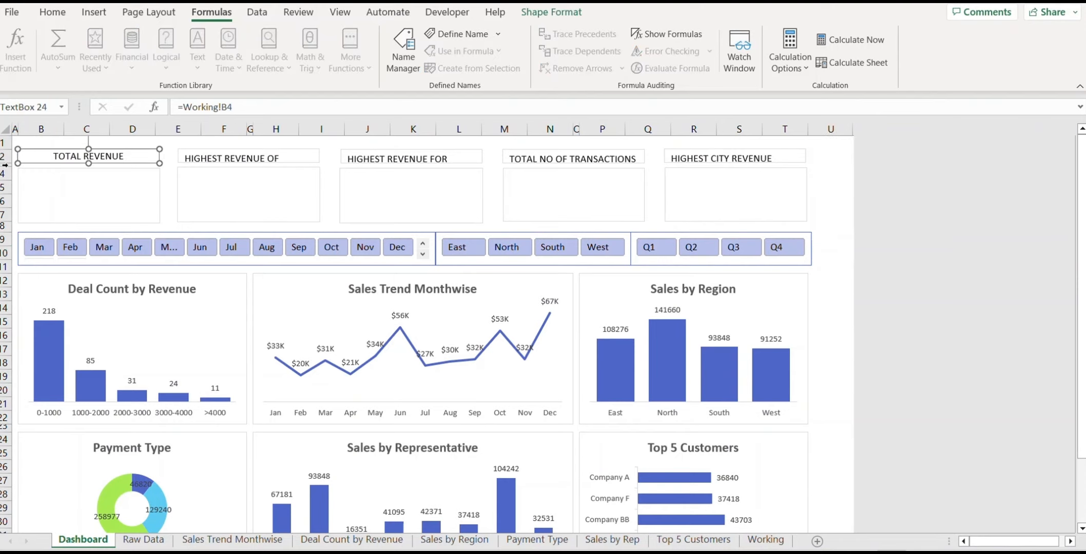
Step: Make row 2 taller and set the TOTAL REVENUE title to Bahnschrift
{"action": "left_click_drag", "start_coordinate": [8, 164], "coordinate": [8, 172]}
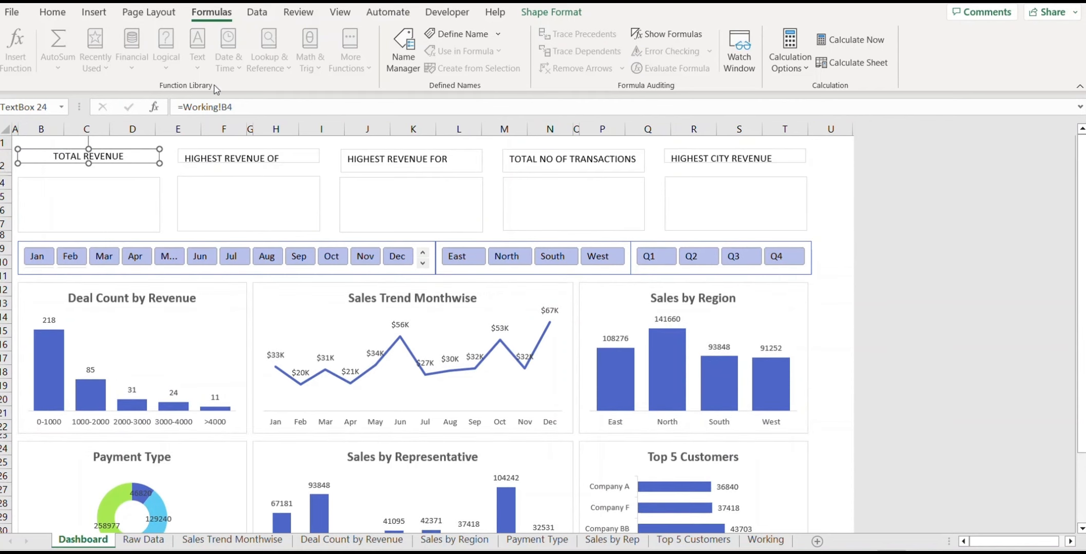
{"action": "left_click", "coordinate": [56, 13]}
{"action": "left_click", "coordinate": [194, 40]}
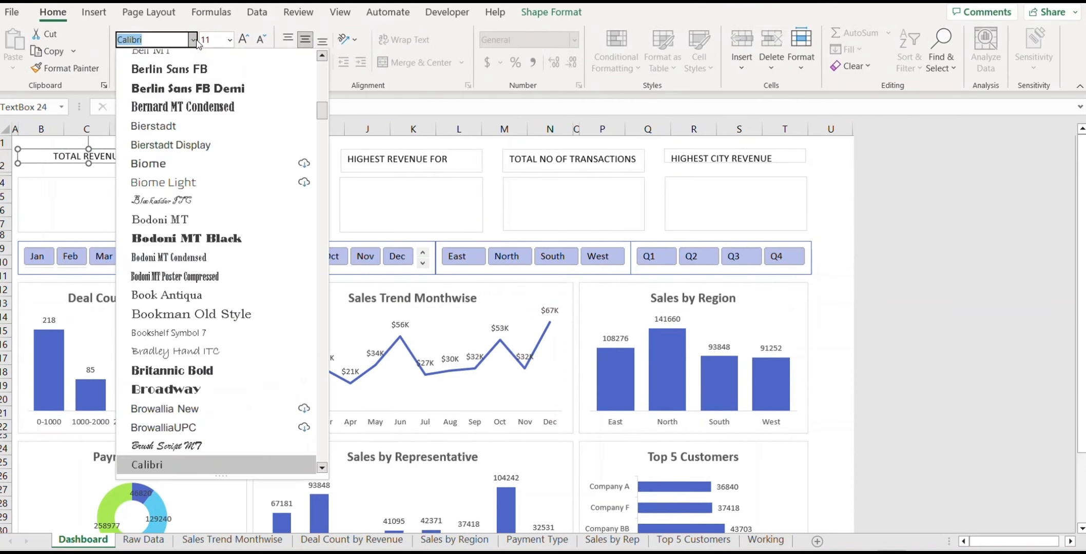
{"action": "scroll", "coordinate": [218, 192], "scroll_direction": "up", "scroll_amount": 3}
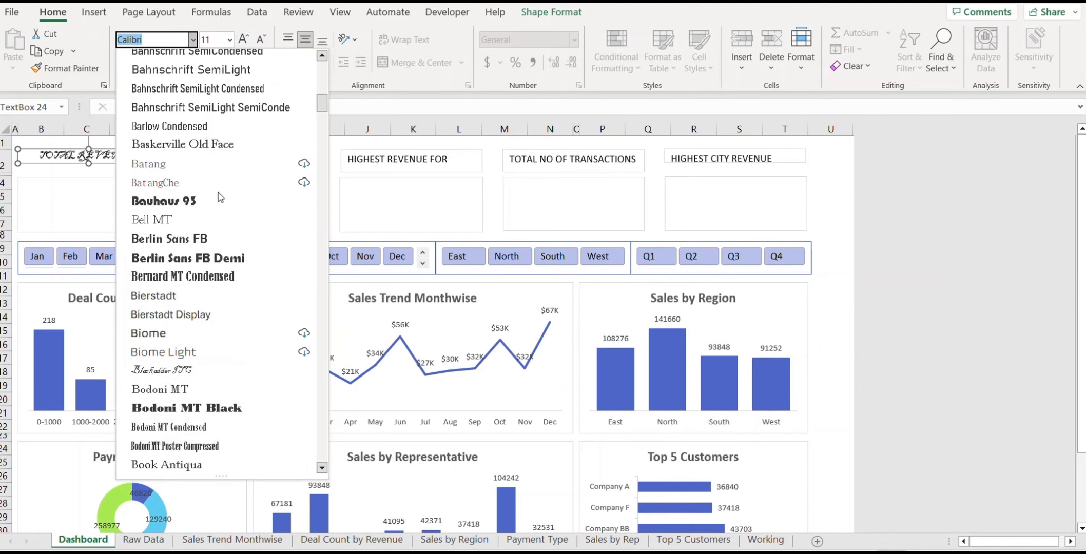
{"action": "type", "text": "Ben"}
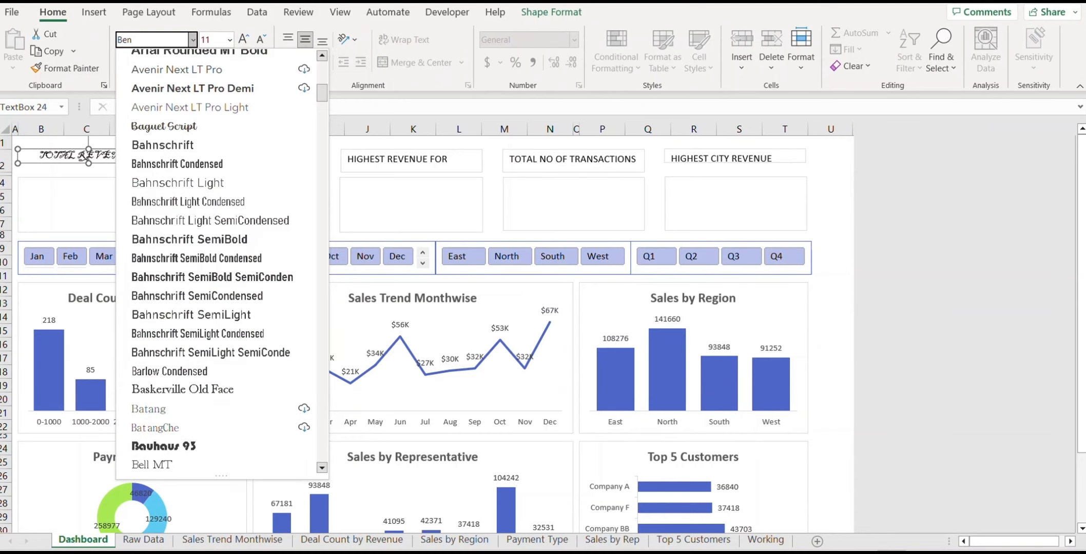
{"action": "scroll", "coordinate": [223, 192], "scroll_direction": "up", "scroll_amount": 10}
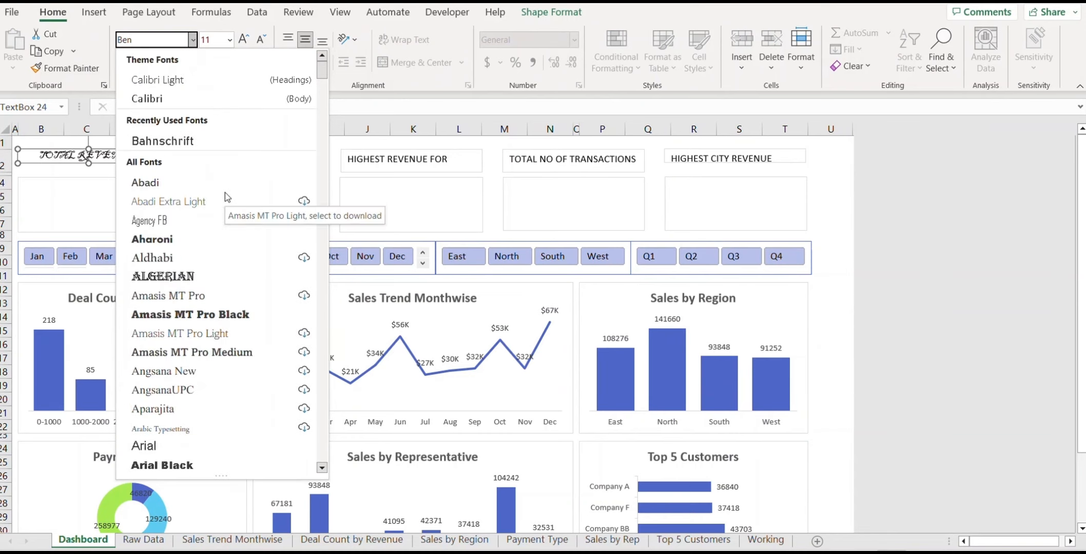
{"action": "left_click", "coordinate": [186, 139]}
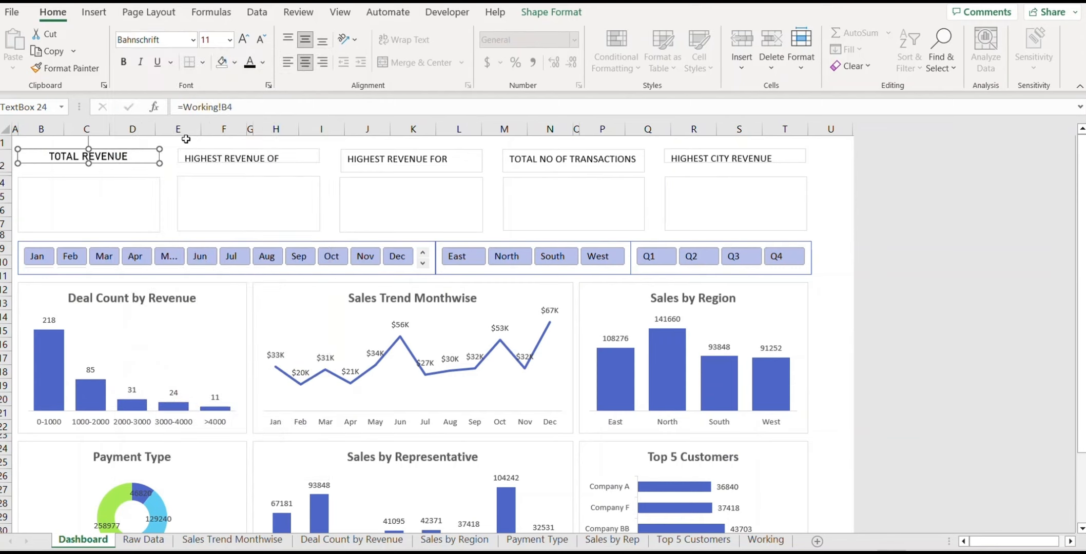
Step: Copy the title formatting with Format Painter onto the other four KPI titles
{"action": "double_click", "coordinate": [65, 68]}
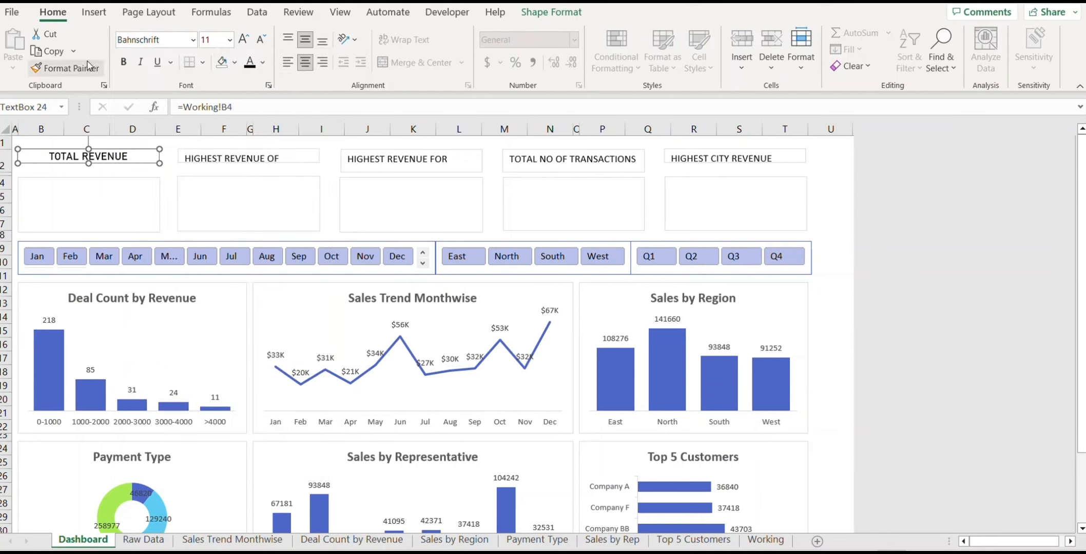
{"action": "left_click", "coordinate": [288, 159]}
{"action": "left_click", "coordinate": [405, 162]}
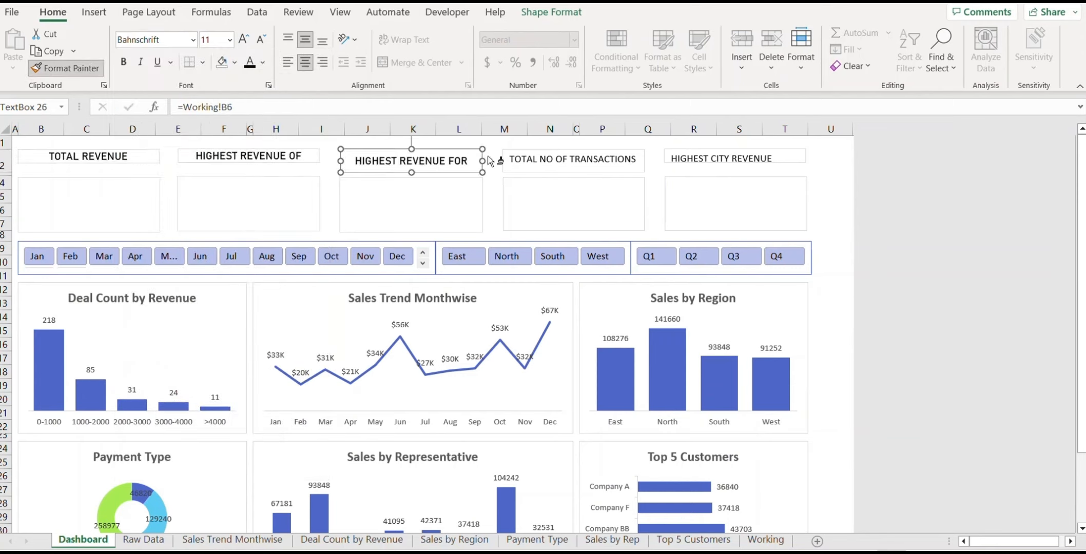
{"action": "left_click", "coordinate": [573, 160]}
{"action": "left_click", "coordinate": [723, 159]}
{"action": "key", "text": "Escape"}
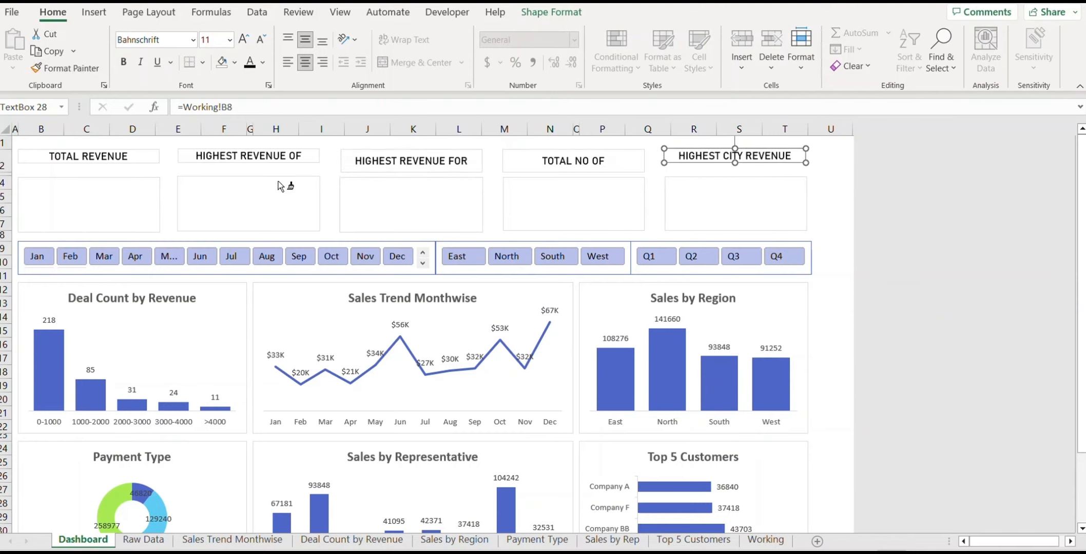
Step: Make row 3 taller and stretch the title boxes down so long titles wrap
{"action": "left_click_drag", "start_coordinate": [2, 173], "coordinate": [5, 183]}
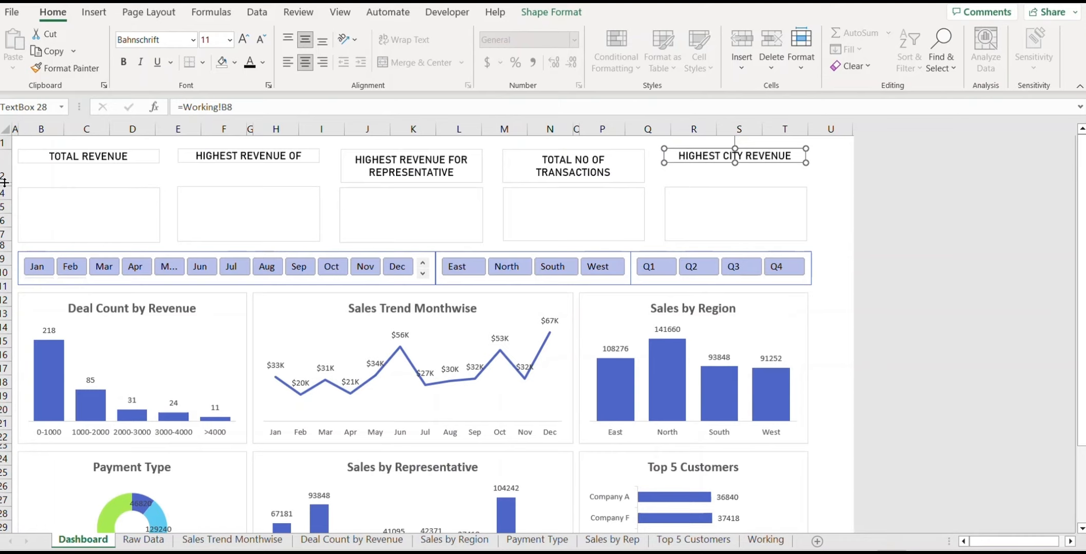
{"action": "left_click", "coordinate": [72, 163]}
{"action": "left_click_drag", "start_coordinate": [89, 162], "coordinate": [88, 182]}
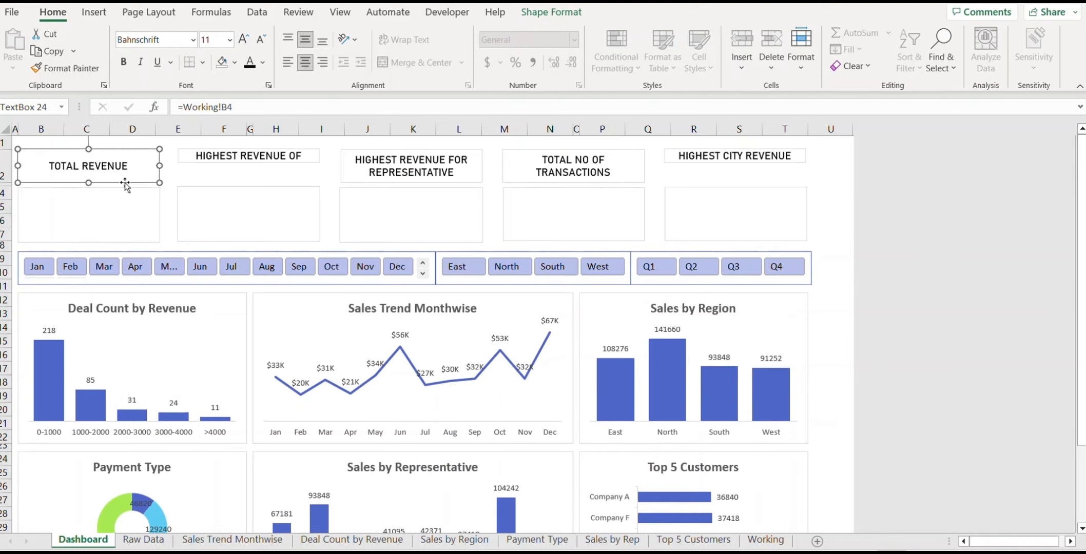
{"action": "left_click", "coordinate": [248, 155]}
{"action": "left_click_drag", "start_coordinate": [249, 162], "coordinate": [248, 180]}
{"action": "left_click", "coordinate": [734, 156]}
{"action": "left_click_drag", "start_coordinate": [735, 163], "coordinate": [735, 181]}
{"action": "left_click", "coordinate": [828, 196]}
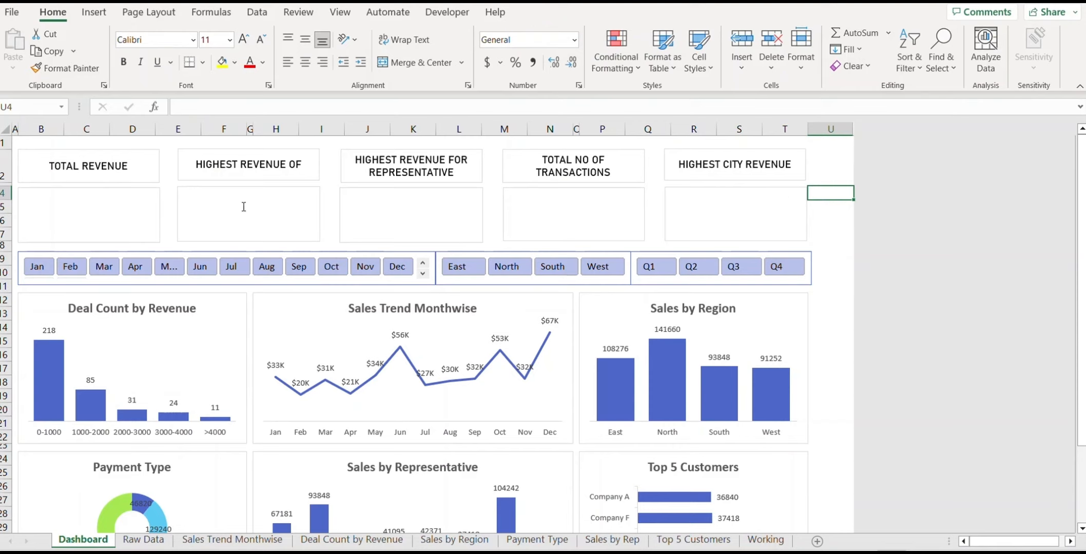
Step: Link the TOTAL REVENUE value box to Working C4, showing $435,036
{"action": "left_click", "coordinate": [96, 211]}
{"action": "key", "text": "Escape"}
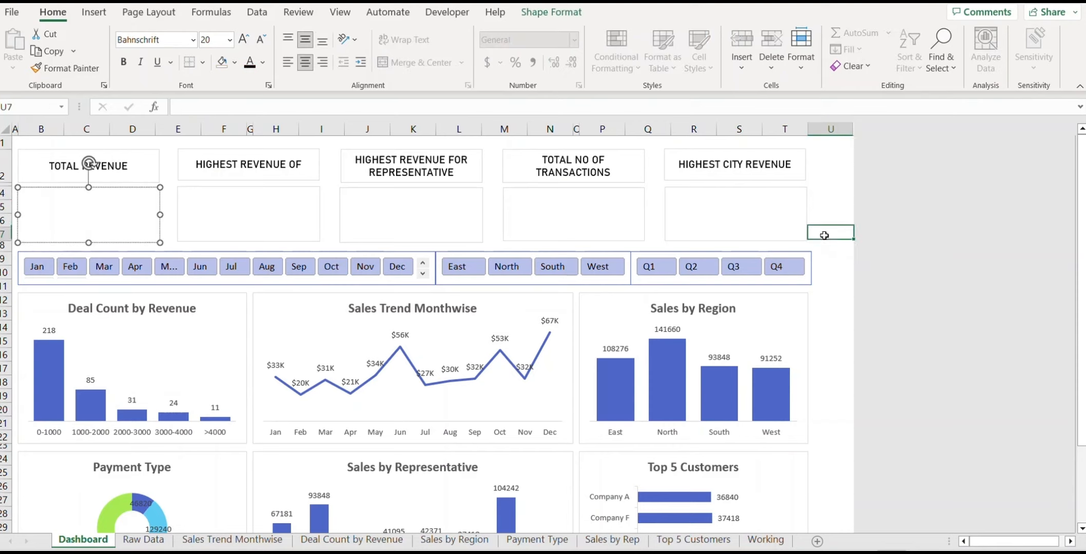
{"action": "left_click", "coordinate": [111, 218]}
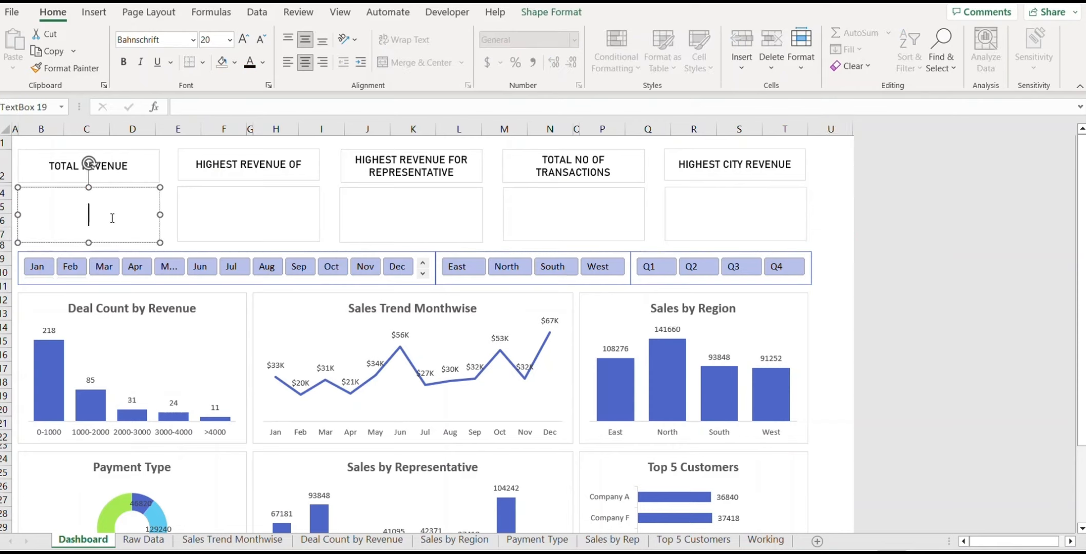
{"action": "left_click", "coordinate": [178, 107]}
{"action": "type", "text": "="}
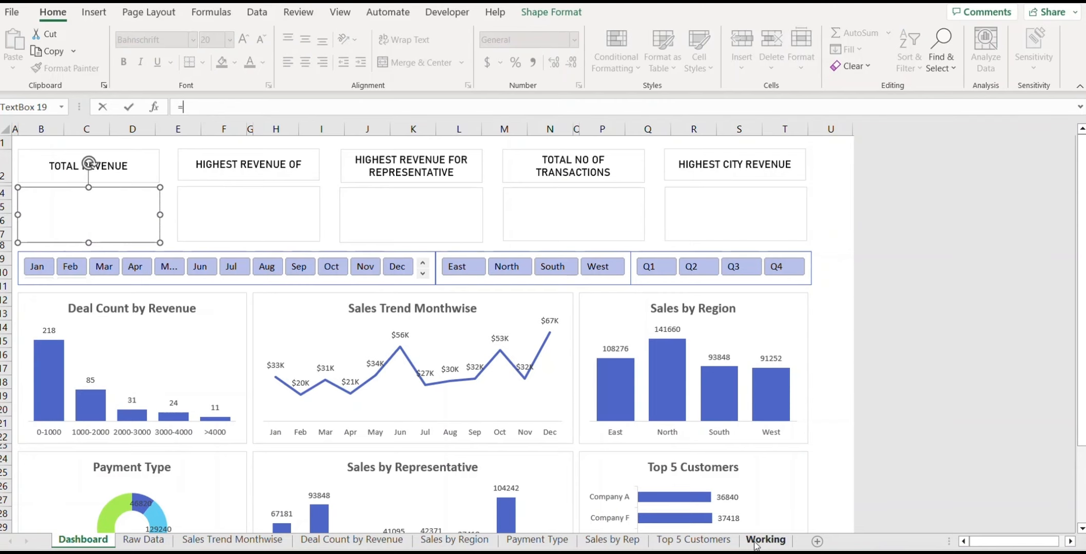
{"action": "left_click", "coordinate": [756, 543]}
{"action": "left_click", "coordinate": [258, 185]}
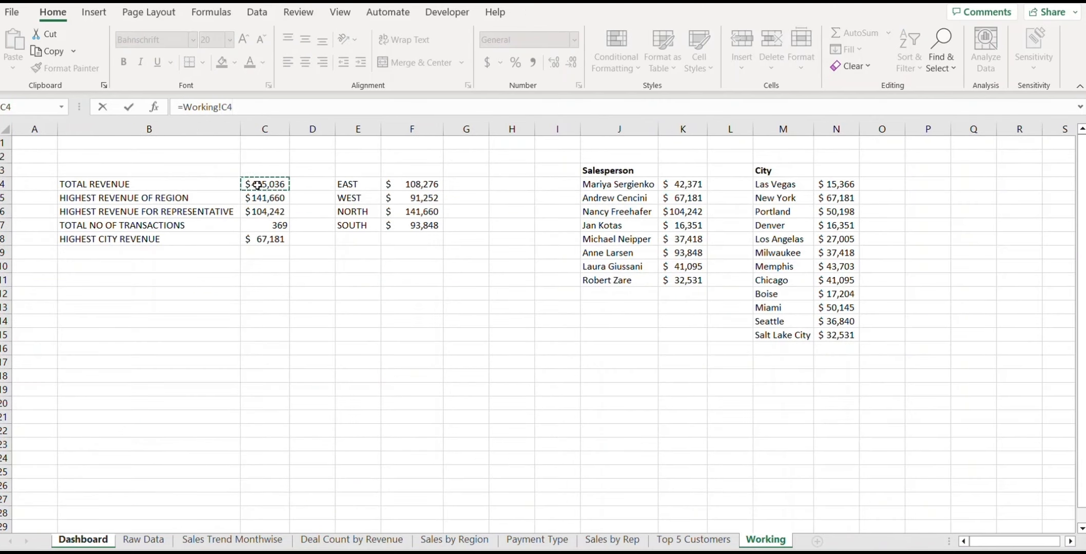
Step: Link the second to fourth value boxes to $141,660, $104,242 and 369 on the Working sheet
{"action": "left_click", "coordinate": [262, 197]}
{"action": "key", "text": "Return"}
{"action": "left_click", "coordinate": [405, 216]}
{"action": "left_click", "coordinate": [185, 107]}
{"action": "type", "text": "="}
{"action": "left_click", "coordinate": [764, 542]}
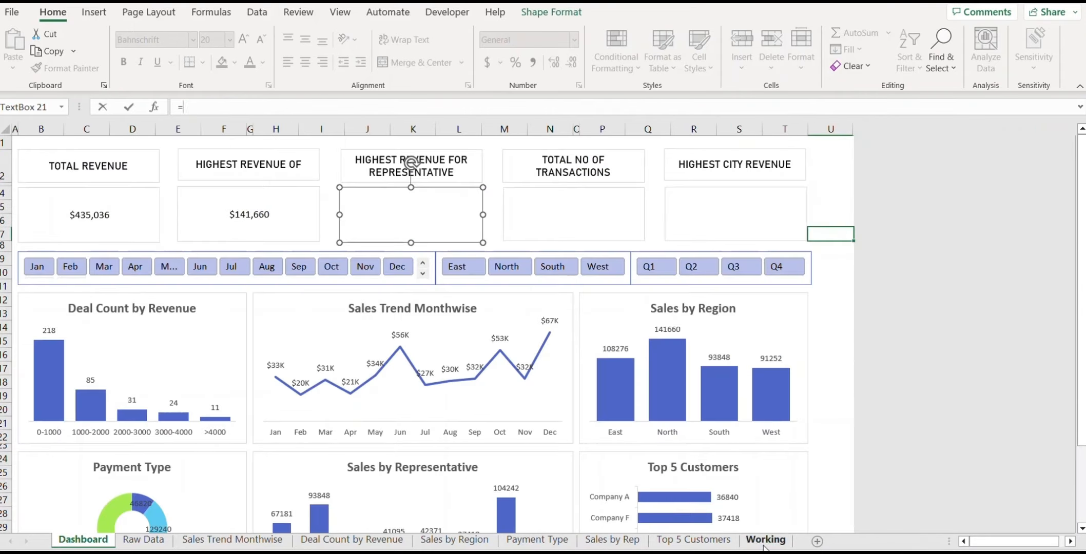
{"action": "left_click", "coordinate": [263, 212]}
{"action": "key", "text": "Return"}
{"action": "left_click", "coordinate": [550, 220]}
Step: Link the fifth value box to Working C8, showing $67,181
{"action": "left_click", "coordinate": [737, 211]}
{"action": "left_click", "coordinate": [205, 106]}
{"action": "type", "text": "="}
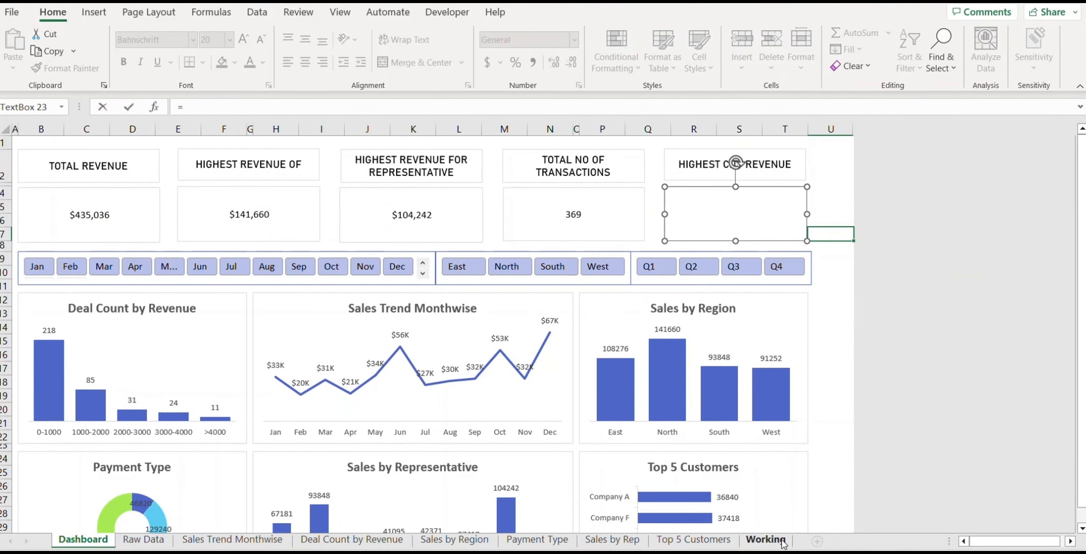
{"action": "left_click", "coordinate": [774, 542]}
{"action": "left_click", "coordinate": [261, 238]}
{"action": "key", "text": "Return"}
Step: Select the TOTAL REVENUE value box and browse the font list
{"action": "left_click", "coordinate": [129, 226]}
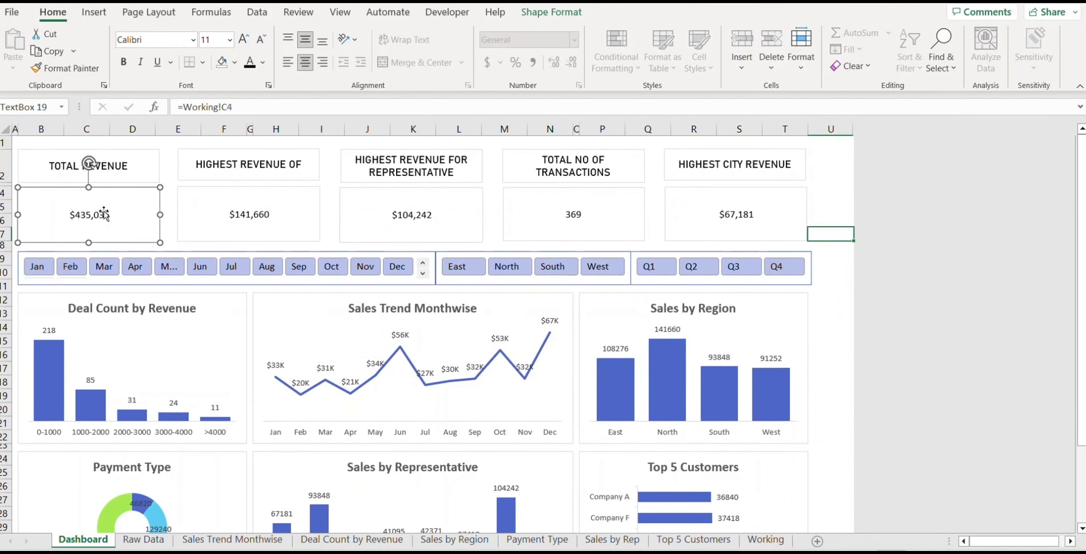
{"action": "left_click", "coordinate": [193, 40]}
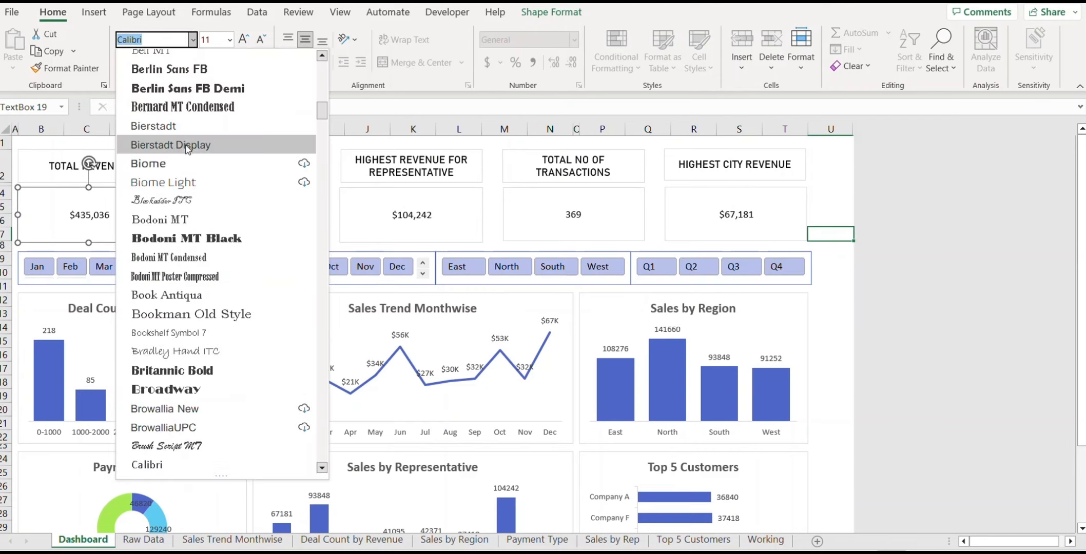
{"action": "scroll", "coordinate": [186, 149], "scroll_direction": "up", "scroll_amount": 20}
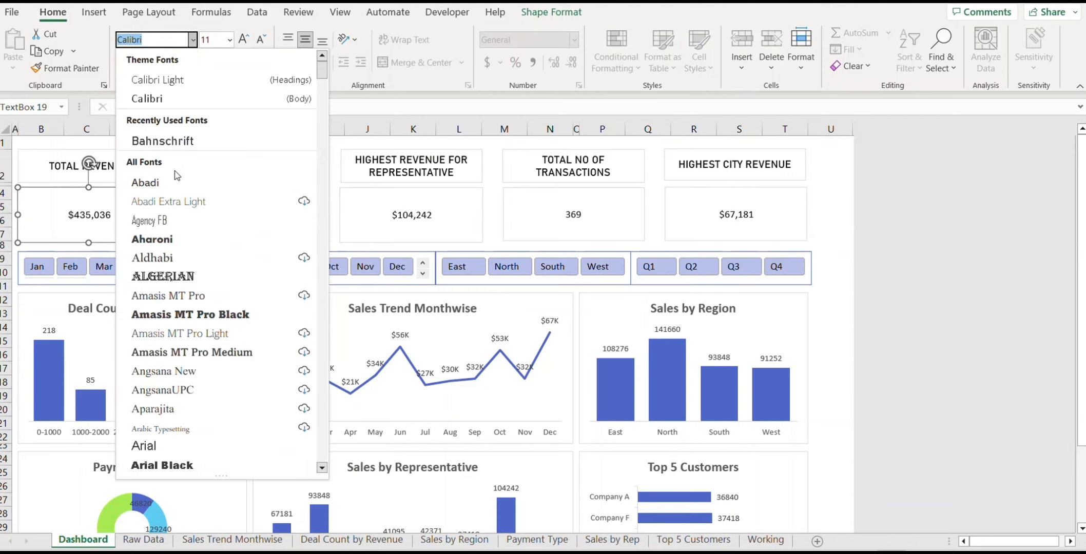
Step: Set the $435,036 value to Bahnschrift and enlarge its font size
{"action": "left_click", "coordinate": [169, 140]}
{"action": "left_click", "coordinate": [244, 39]}
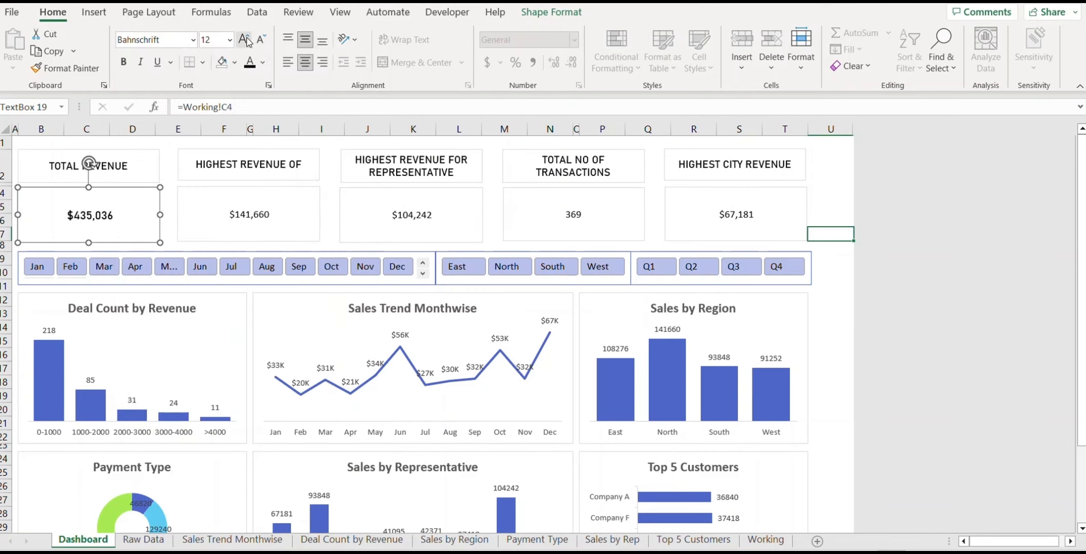
{"action": "left_click", "coordinate": [244, 40]}
{"action": "left_click", "coordinate": [244, 39]}
{"action": "left_click", "coordinate": [245, 39]}
{"action": "left_click", "coordinate": [244, 40]}
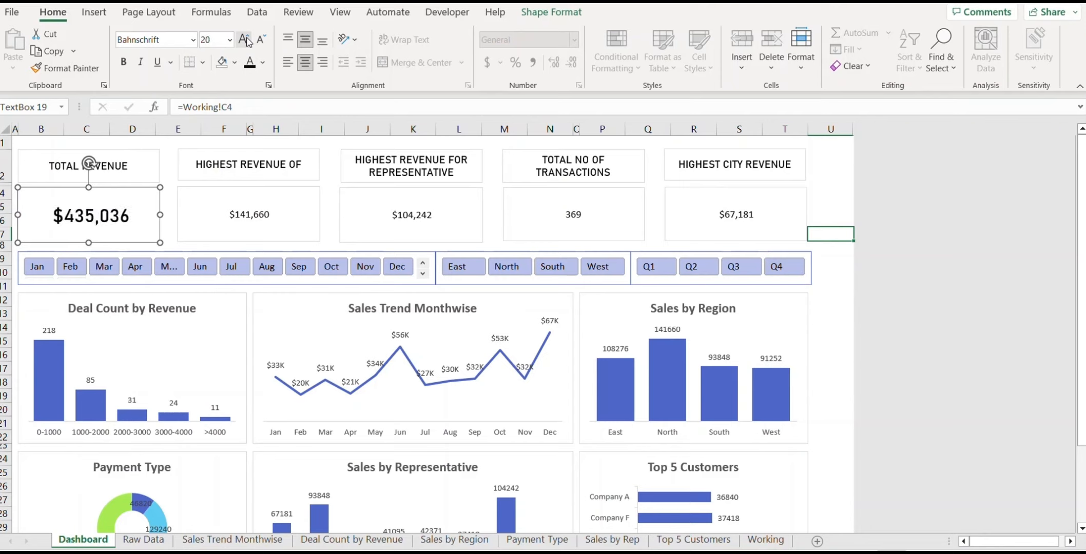
Step: Copy the large value formatting to the $141,660, $104,242, 369 and $67,181 boxes
{"action": "left_click", "coordinate": [72, 68]}
{"action": "left_click", "coordinate": [254, 213]}
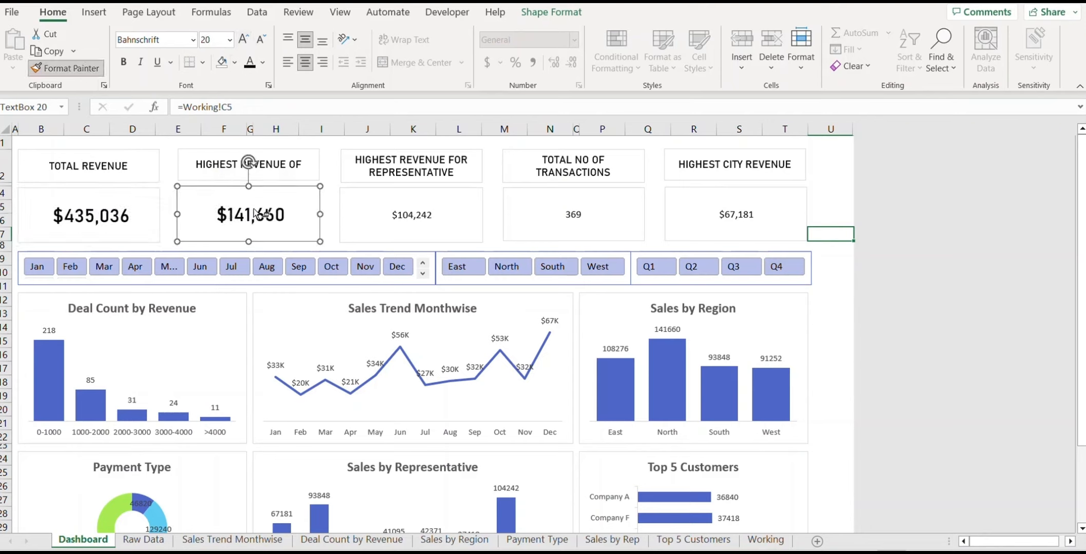
{"action": "left_click", "coordinate": [442, 214]}
{"action": "left_click", "coordinate": [619, 218]}
{"action": "left_click", "coordinate": [753, 220]}
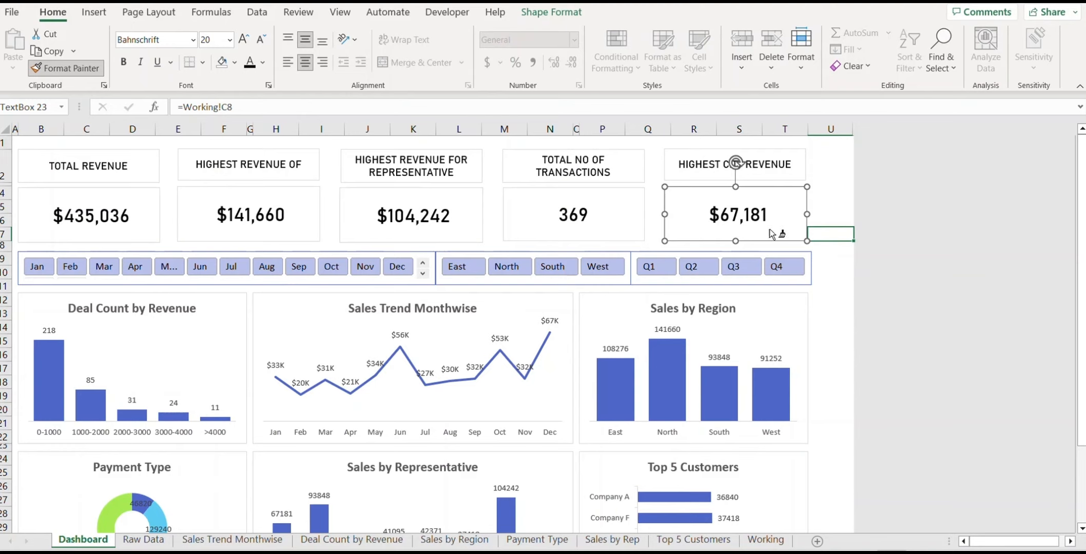
{"action": "key", "text": "Escape"}
Step: Remove the fill from the $435,036, $141,660 and $104,242 value boxes
{"action": "left_click", "coordinate": [837, 288]}
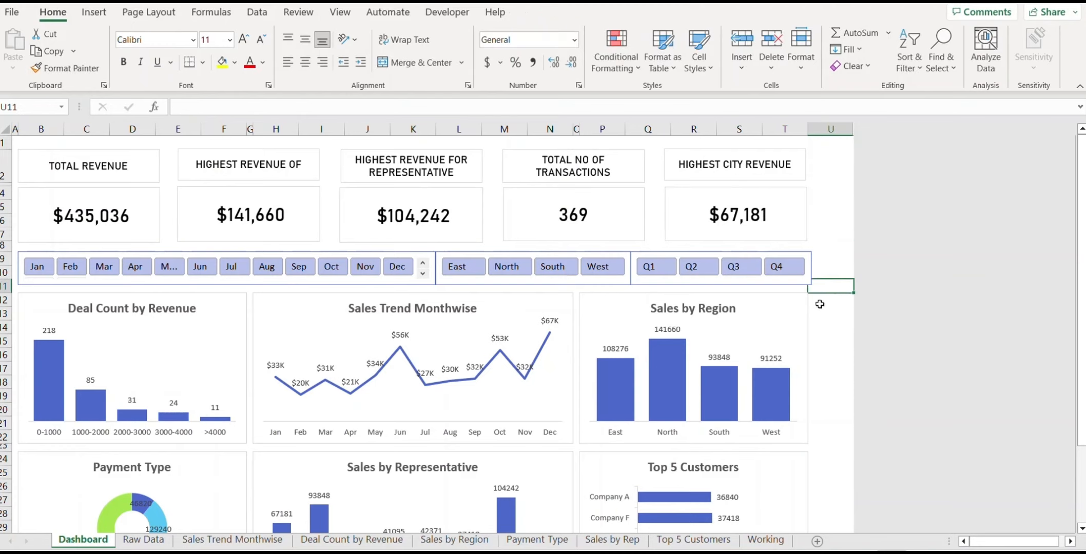
{"action": "left_click", "coordinate": [86, 204]}
{"action": "left_click", "coordinate": [551, 13]}
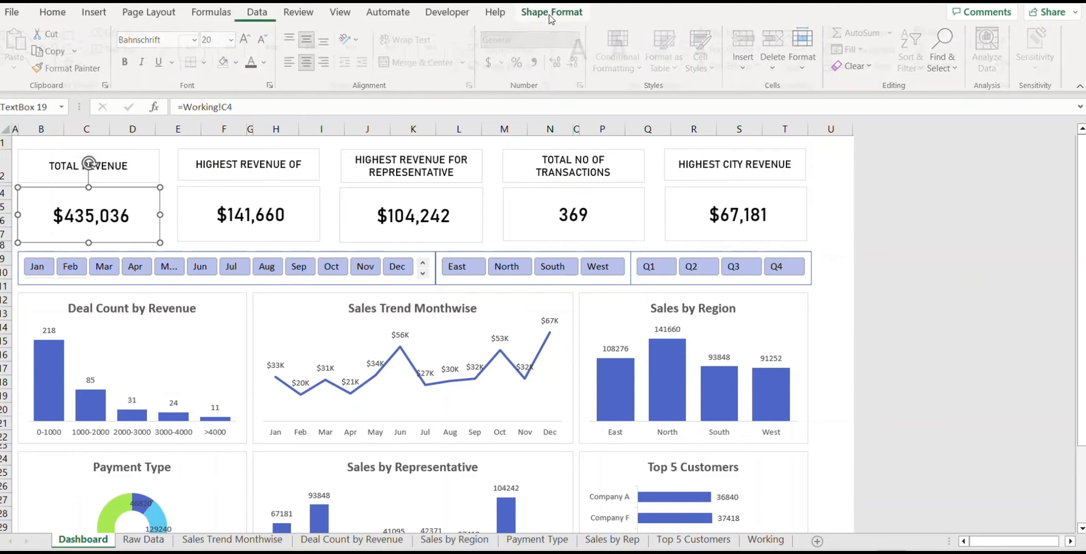
{"action": "left_click", "coordinate": [531, 33]}
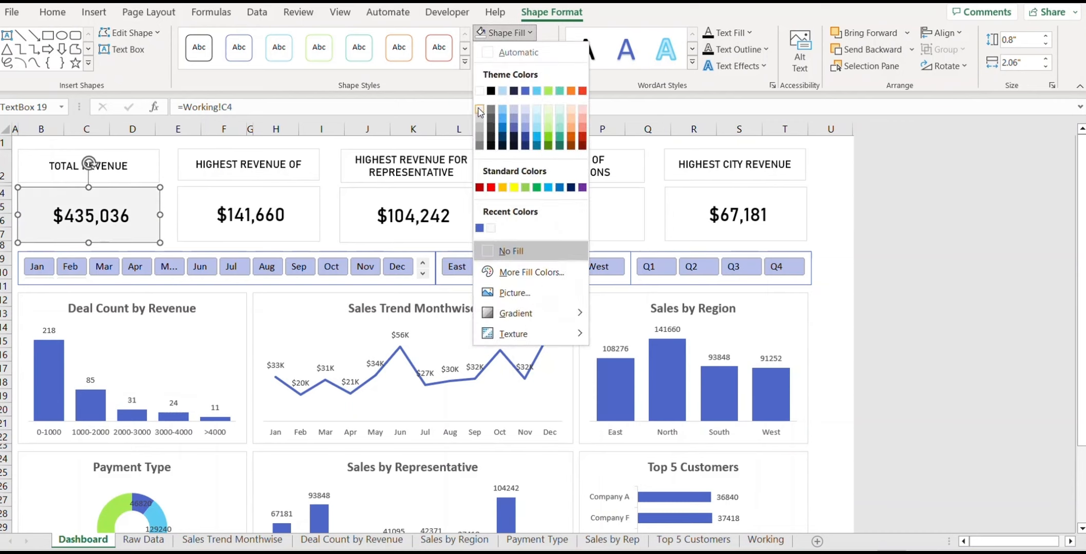
{"action": "left_click", "coordinate": [498, 250]}
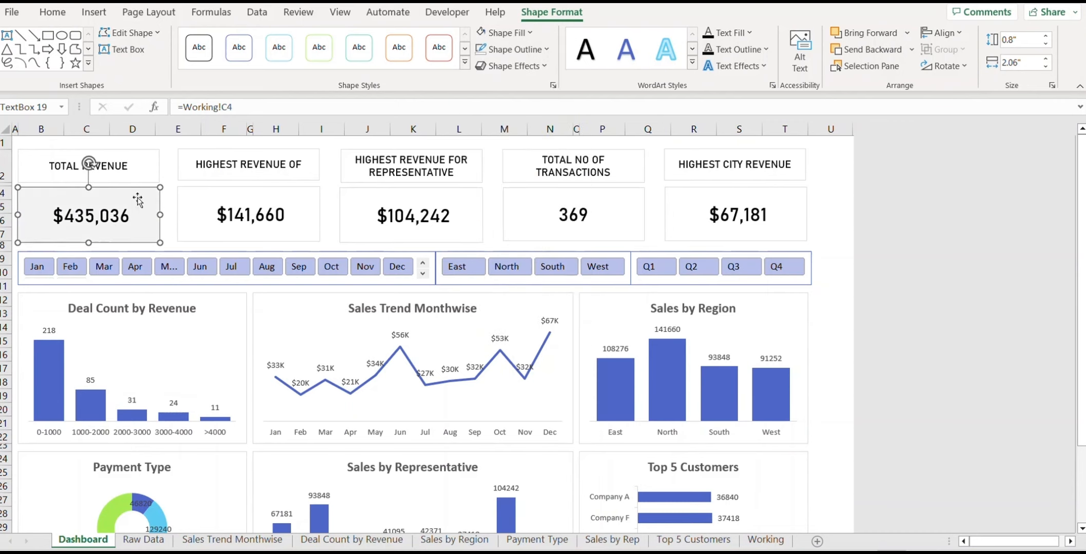
{"action": "left_click", "coordinate": [266, 215]}
{"action": "left_click", "coordinate": [505, 33]}
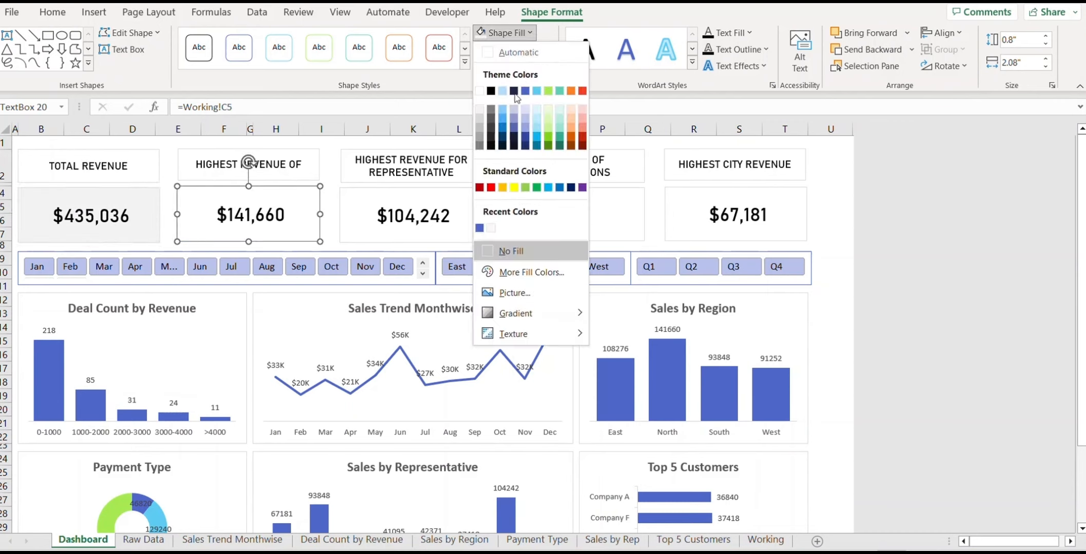
{"action": "left_click", "coordinate": [508, 251]}
{"action": "left_click", "coordinate": [413, 216]}
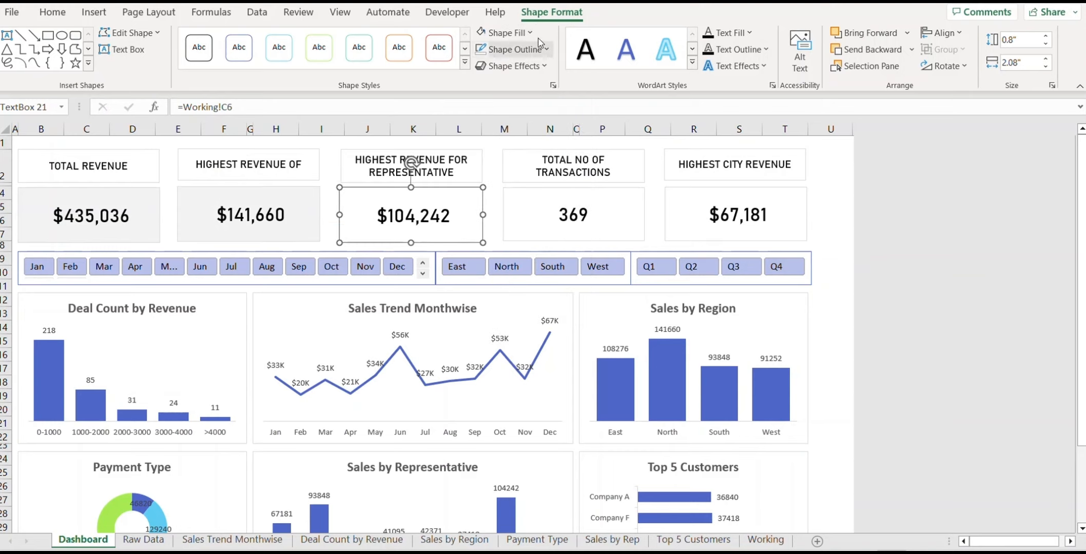
{"action": "left_click", "coordinate": [506, 33]}
{"action": "left_click", "coordinate": [508, 250]}
Step: Remove the fill from the 369 and $67,181 value boxes
{"action": "left_click", "coordinate": [574, 205]}
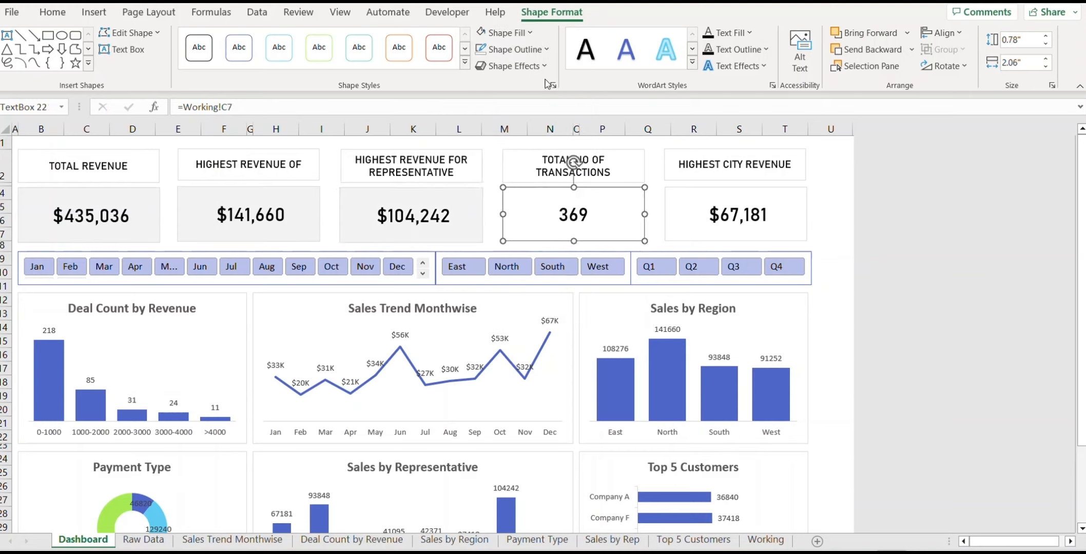
{"action": "left_click", "coordinate": [531, 33]}
{"action": "left_click", "coordinate": [508, 251]}
{"action": "left_click", "coordinate": [703, 206]}
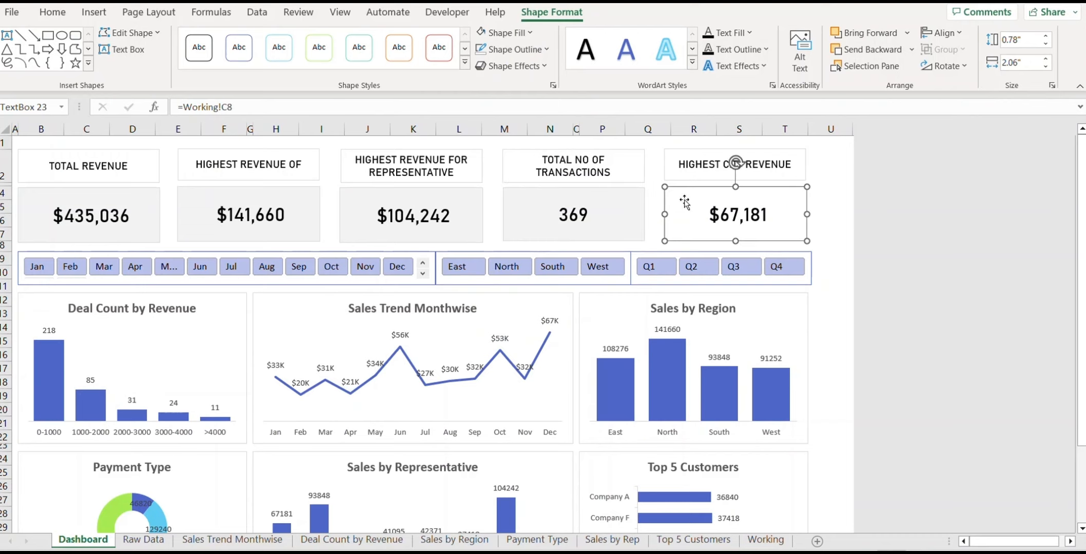
{"action": "left_click", "coordinate": [508, 33]}
{"action": "left_click", "coordinate": [508, 250]}
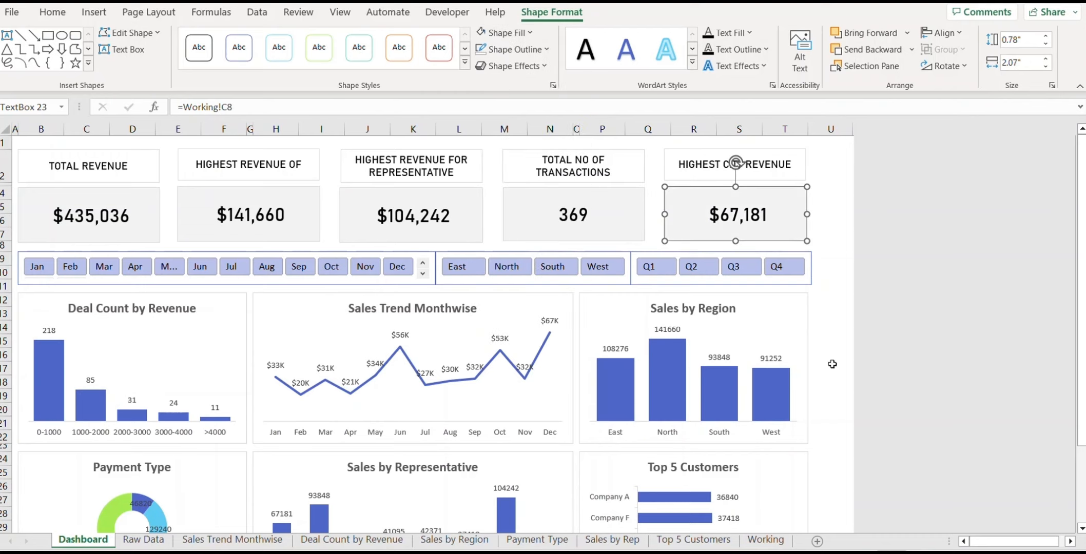
{"action": "left_click", "coordinate": [838, 345]}
Step: Set No Outline on the $67,181, 369 and $104,242 value boxes
{"action": "left_click", "coordinate": [688, 212]}
{"action": "left_click", "coordinate": [547, 49]}
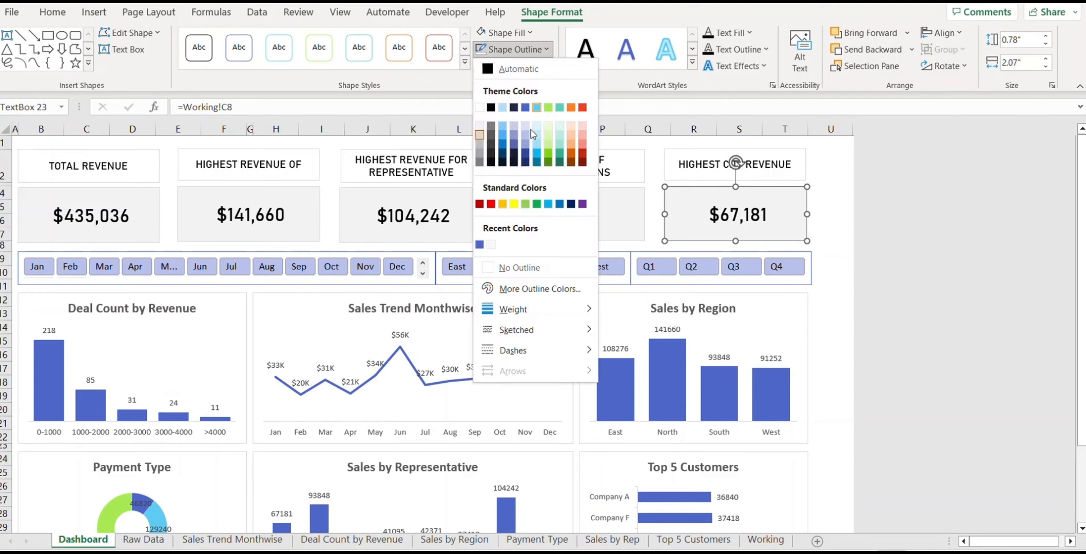
{"action": "left_click", "coordinate": [491, 245]}
{"action": "left_click", "coordinate": [559, 214]}
{"action": "left_click", "coordinate": [508, 50]}
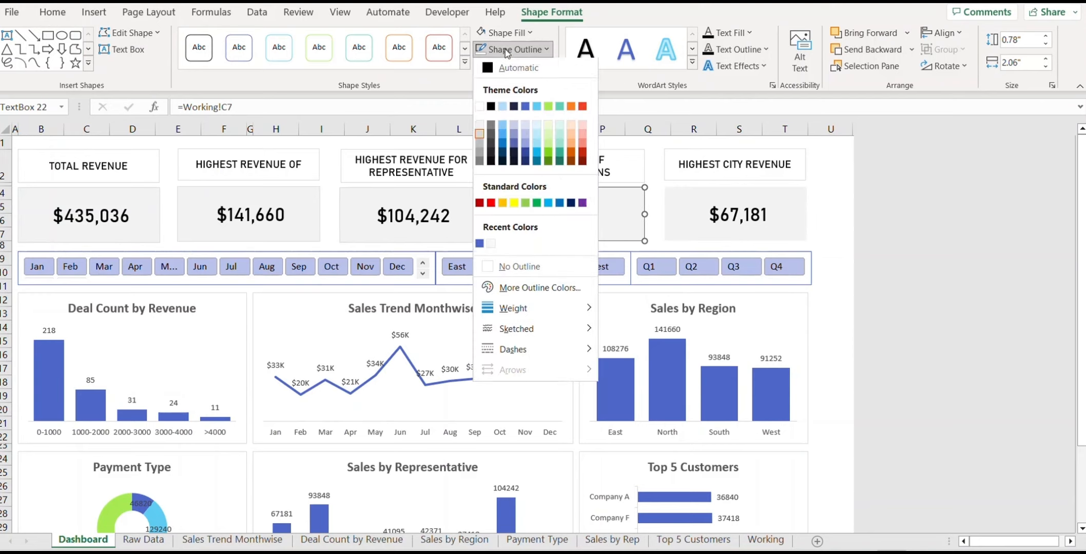
{"action": "left_click", "coordinate": [544, 267]}
{"action": "left_click", "coordinate": [387, 220]}
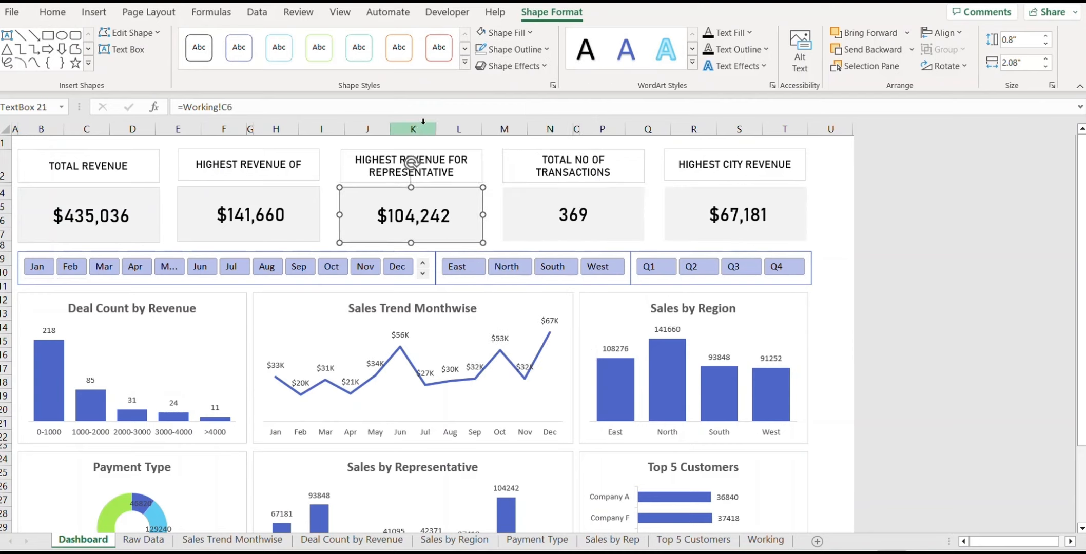
{"action": "left_click", "coordinate": [547, 49]}
{"action": "left_click", "coordinate": [544, 268]}
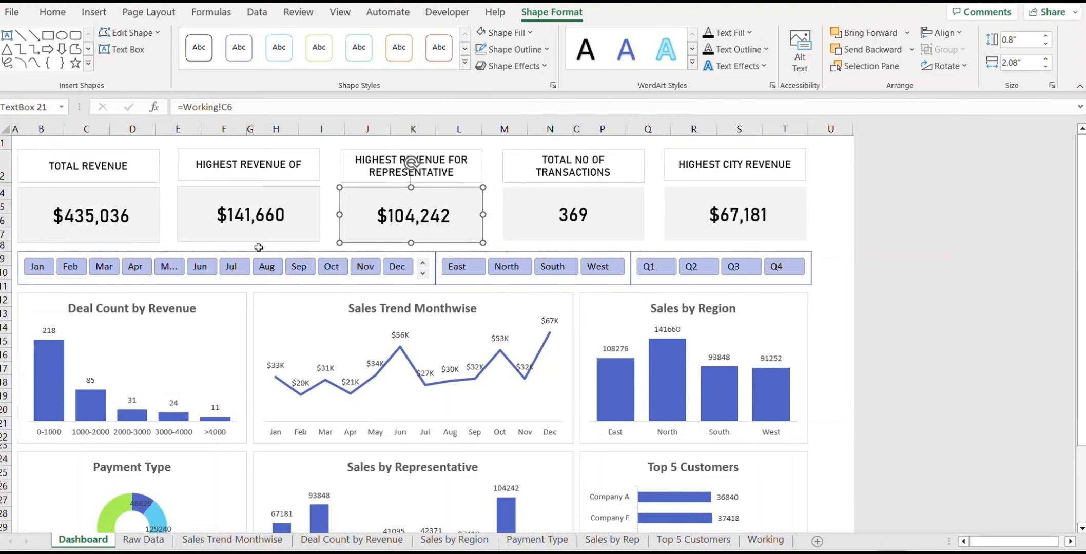
Step: Set No Outline on the $141,660 and $435,036 value boxes
{"action": "left_click", "coordinate": [235, 234]}
{"action": "left_click", "coordinate": [536, 51]}
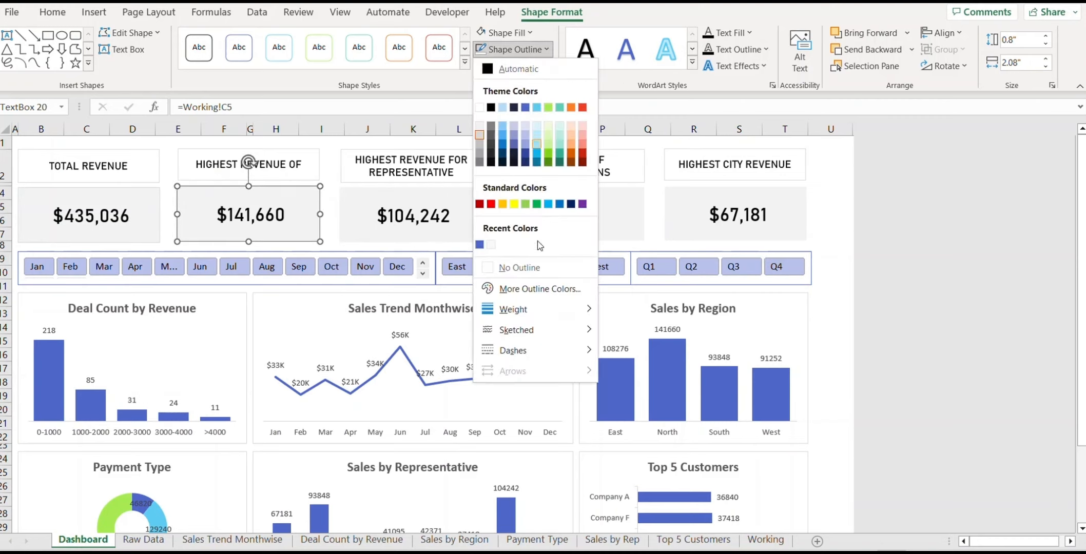
{"action": "left_click", "coordinate": [538, 267]}
{"action": "left_click", "coordinate": [46, 226]}
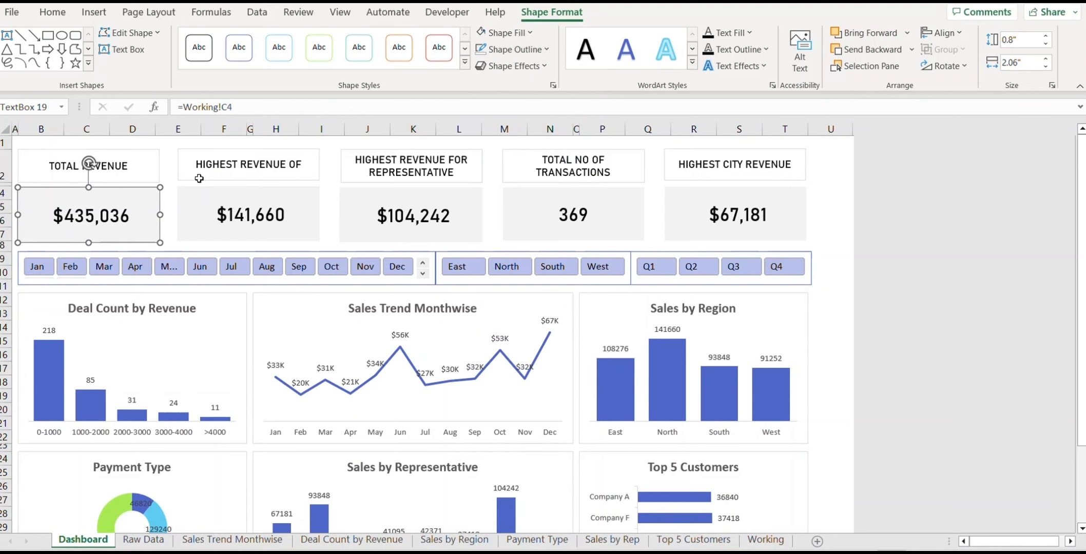
{"action": "left_click", "coordinate": [526, 51]}
{"action": "left_click", "coordinate": [535, 268]}
{"action": "left_click", "coordinate": [837, 285]}
Step: Apply the orange Aspect colour palette to the workbook
{"action": "scroll", "coordinate": [838, 281], "scroll_direction": "down", "scroll_amount": 5}
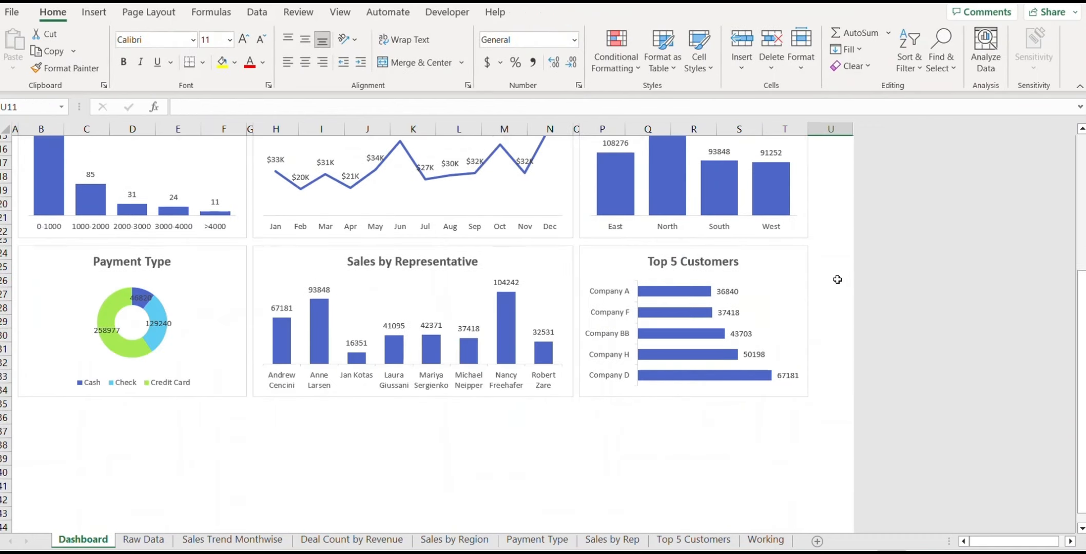
{"action": "scroll", "coordinate": [838, 280], "scroll_direction": "up", "scroll_amount": 5}
{"action": "scroll", "coordinate": [837, 280], "scroll_direction": "down", "scroll_amount": 6}
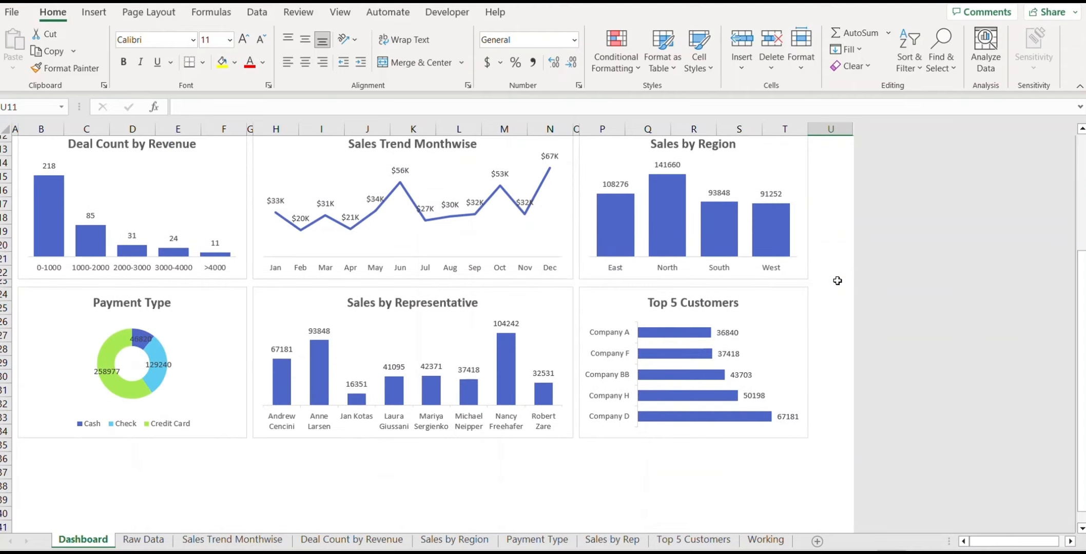
{"action": "scroll", "coordinate": [837, 280], "scroll_direction": "up", "scroll_amount": 6}
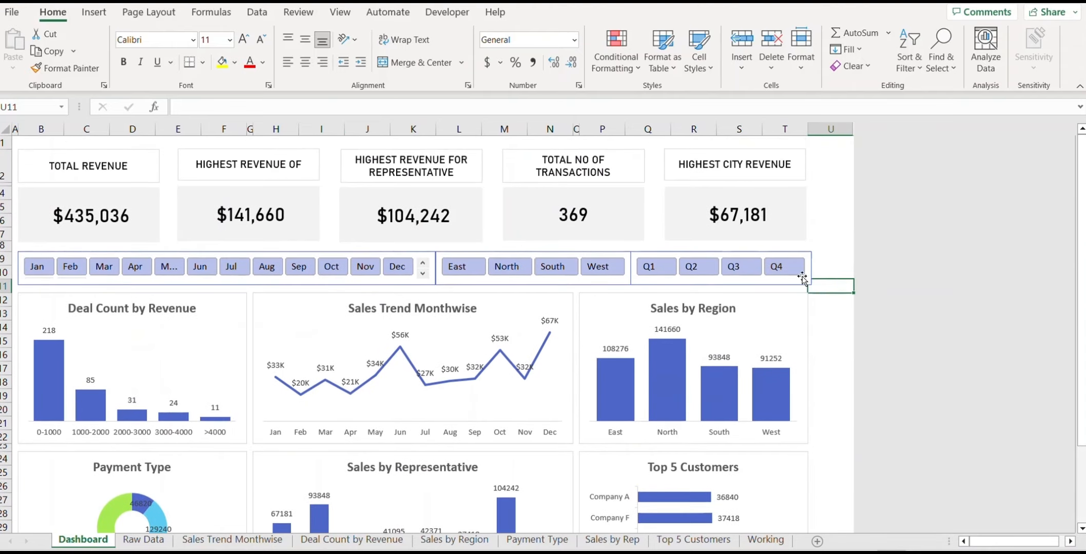
{"action": "left_click", "coordinate": [841, 354]}
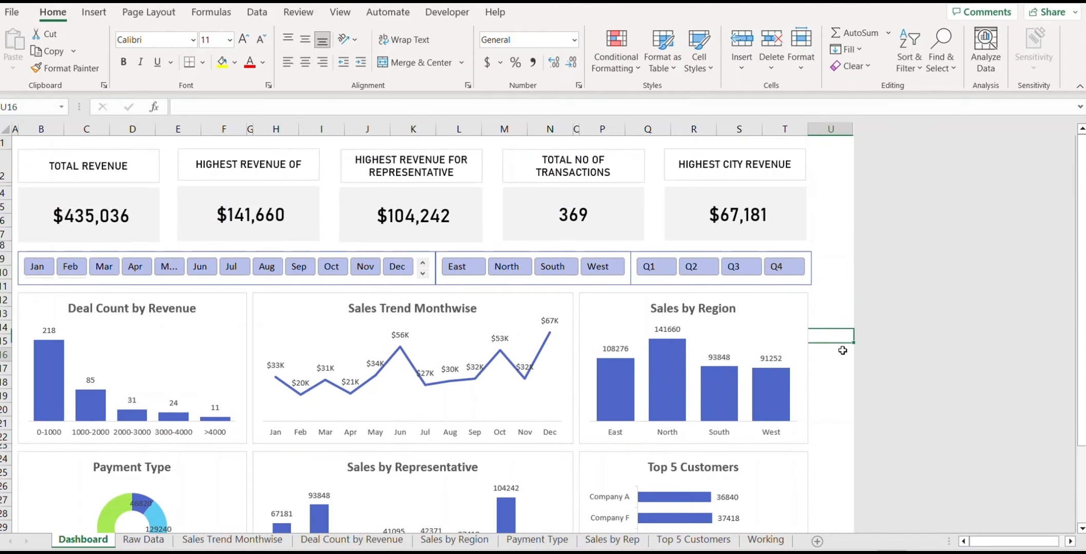
{"action": "left_click", "coordinate": [149, 12]}
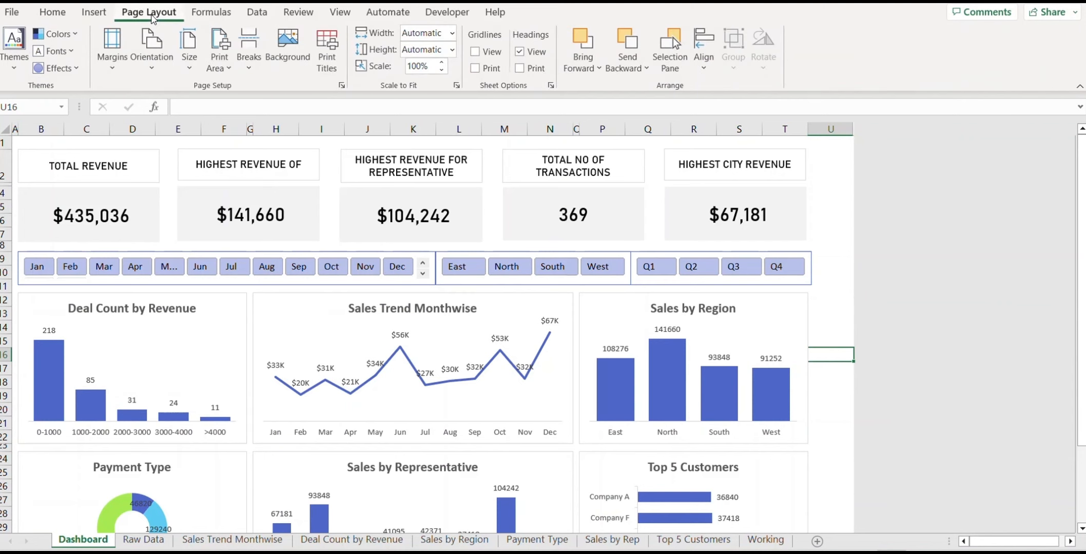
{"action": "left_click", "coordinate": [17, 70]}
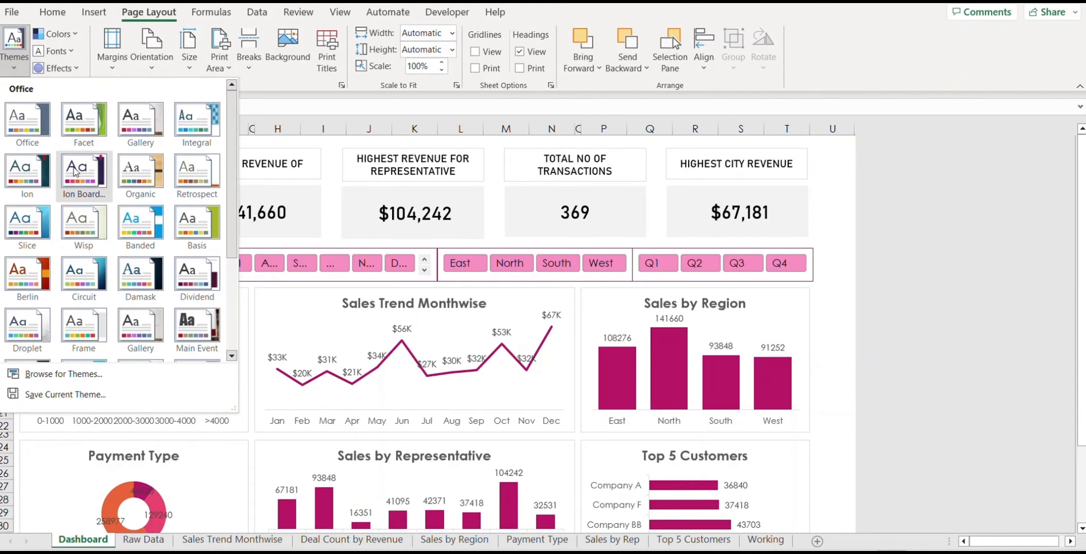
{"action": "scroll", "coordinate": [100, 239], "scroll_direction": "down", "scroll_amount": 3}
{"action": "scroll", "coordinate": [100, 240], "scroll_direction": "up", "scroll_amount": 3}
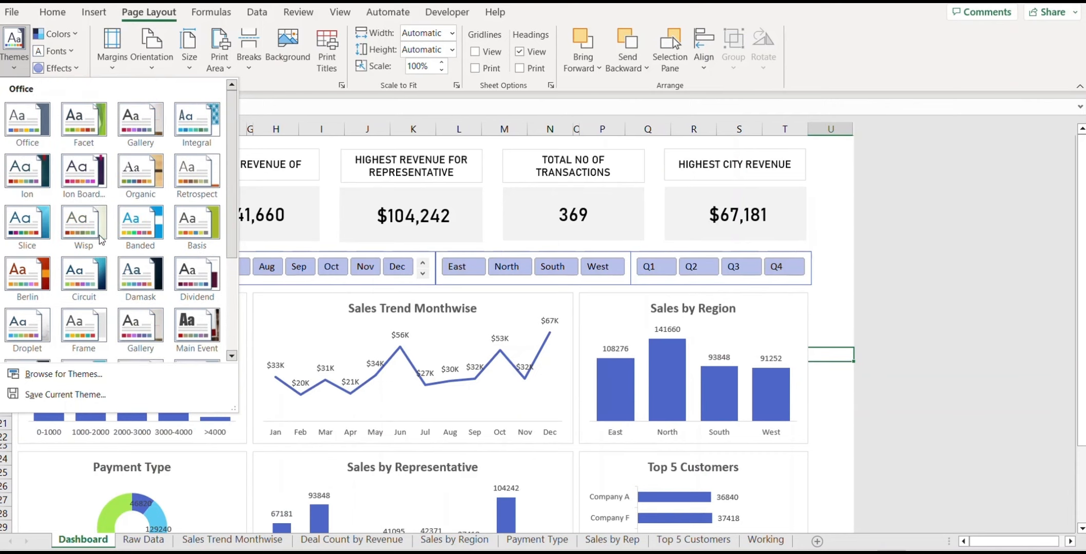
{"action": "left_click", "coordinate": [295, 2]}
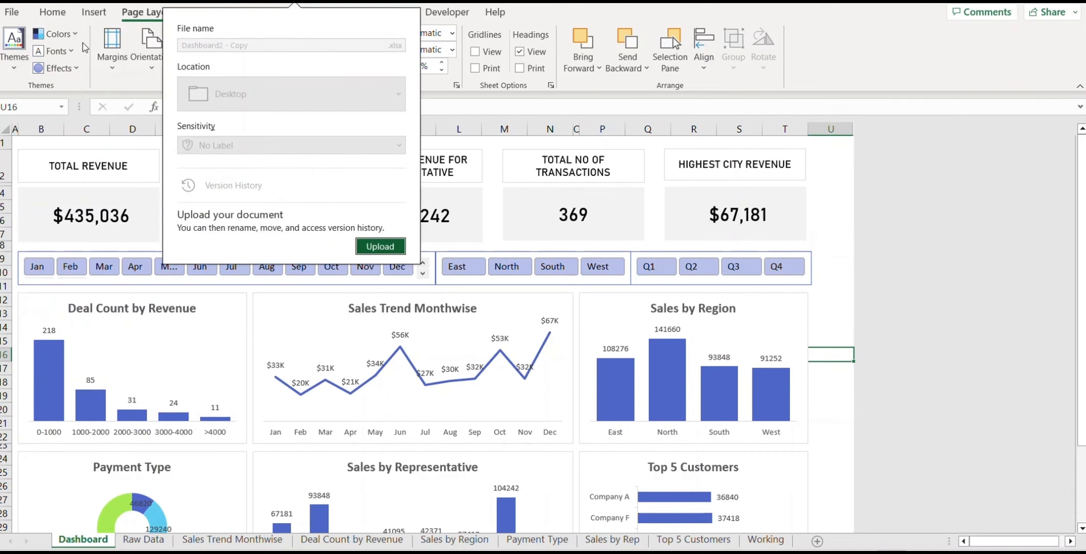
{"action": "left_click", "coordinate": [77, 35]}
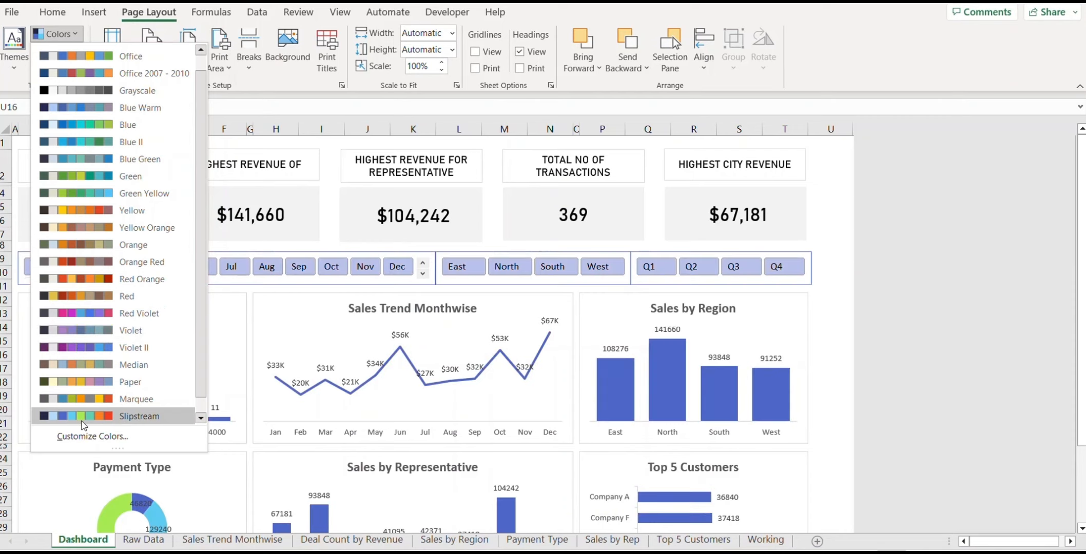
{"action": "scroll", "coordinate": [85, 418], "scroll_direction": "down", "scroll_amount": 1}
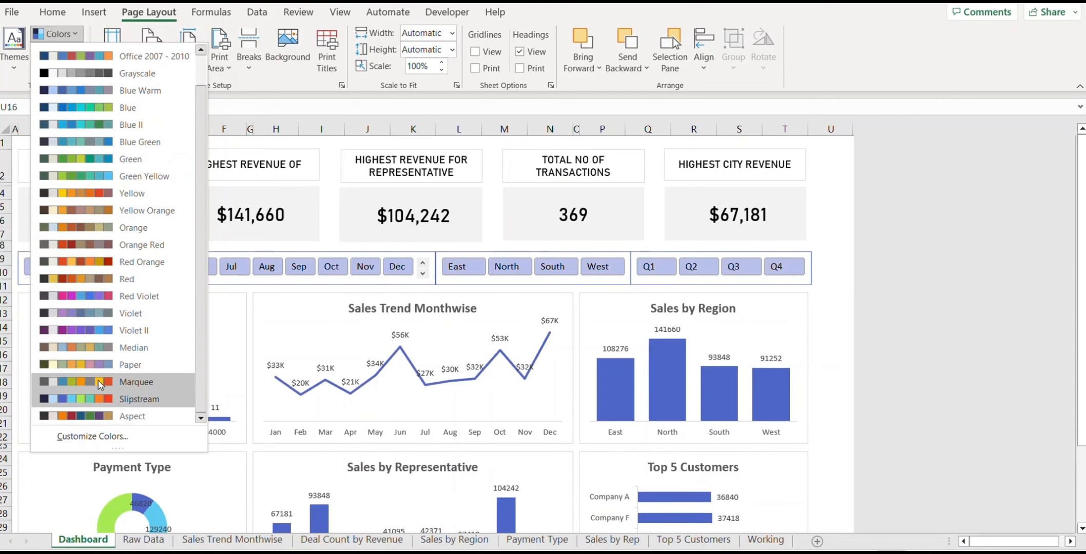
{"action": "left_click", "coordinate": [98, 417]}
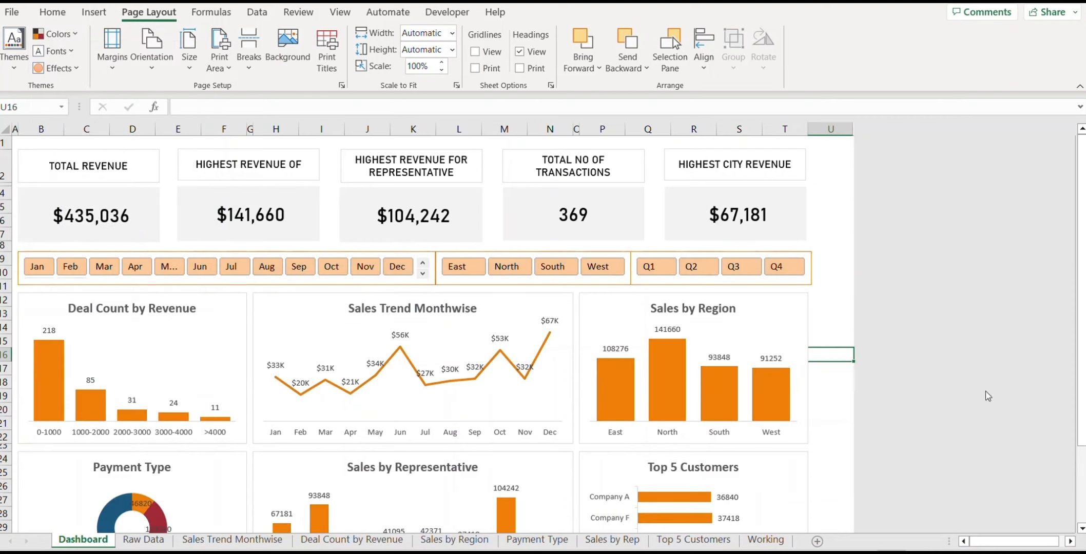
{"action": "left_click", "coordinate": [831, 310]}
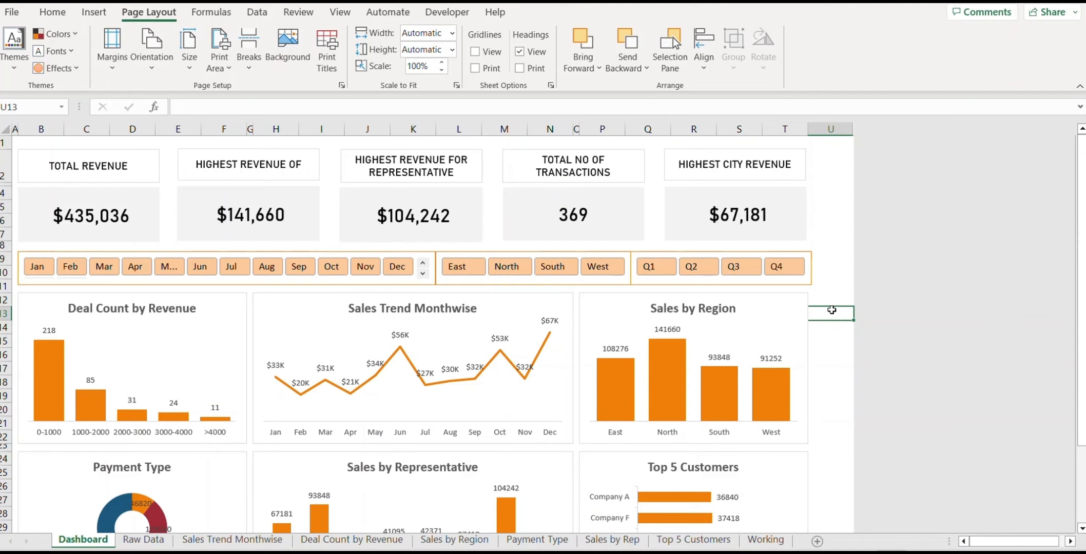
Step: Fill the TOTAL REVENUE and HIGHEST REVENUE OF title boxes light orange
{"action": "left_click", "coordinate": [88, 165]}
{"action": "left_click", "coordinate": [502, 32]}
{"action": "left_click", "coordinate": [526, 145]}
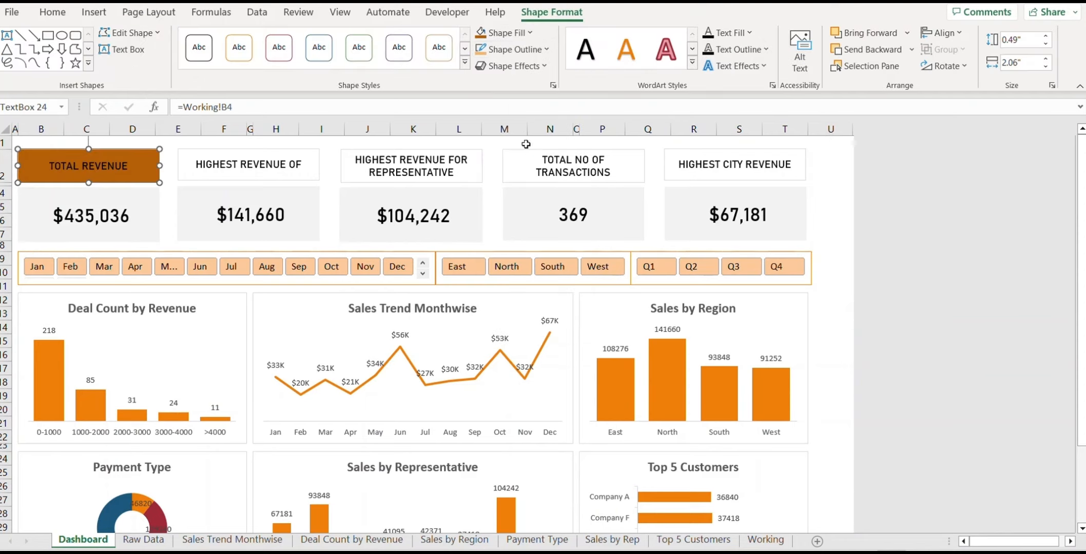
{"action": "left_click", "coordinate": [528, 33]}
{"action": "left_click", "coordinate": [525, 130]}
{"action": "left_click", "coordinate": [293, 161]}
{"action": "left_click", "coordinate": [527, 33]}
Step: Fill the representative revenue, TOTAL NO OF TRANSACTIONS and HIGHEST CITY REVENUE titles light orange
{"action": "left_click", "coordinate": [525, 130]}
{"action": "left_click", "coordinate": [439, 163]}
{"action": "left_click", "coordinate": [528, 33]}
{"action": "left_click", "coordinate": [563, 163]}
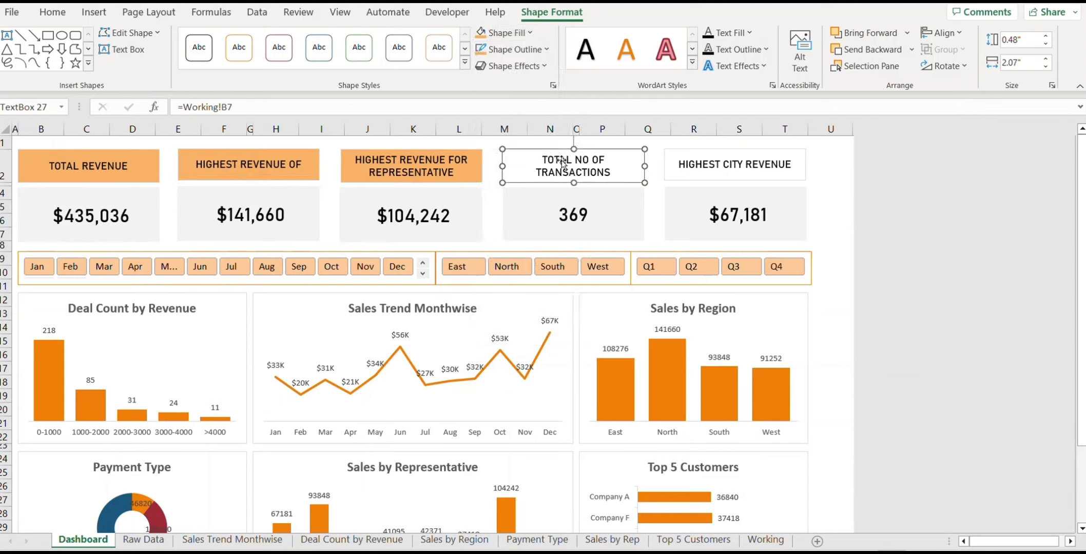
{"action": "left_click", "coordinate": [527, 32]}
{"action": "left_click", "coordinate": [526, 129]}
{"action": "left_click", "coordinate": [734, 164]}
{"action": "left_click", "coordinate": [528, 33]}
{"action": "left_click", "coordinate": [525, 129]}
{"action": "left_click", "coordinate": [831, 273]}
{"action": "scroll", "coordinate": [837, 293], "scroll_direction": "down", "scroll_amount": 4}
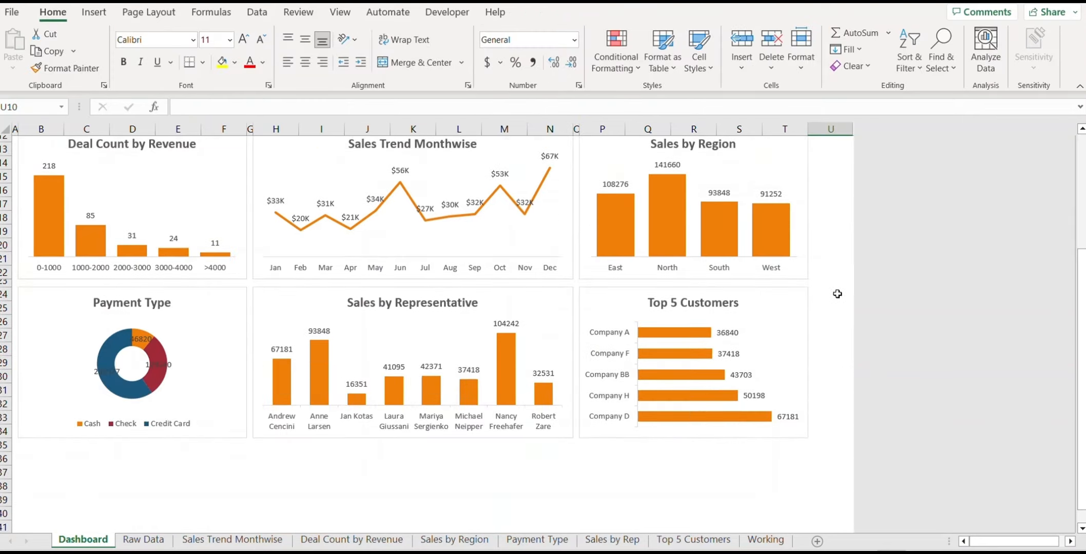
{"action": "scroll", "coordinate": [837, 293], "scroll_direction": "up", "scroll_amount": 4}
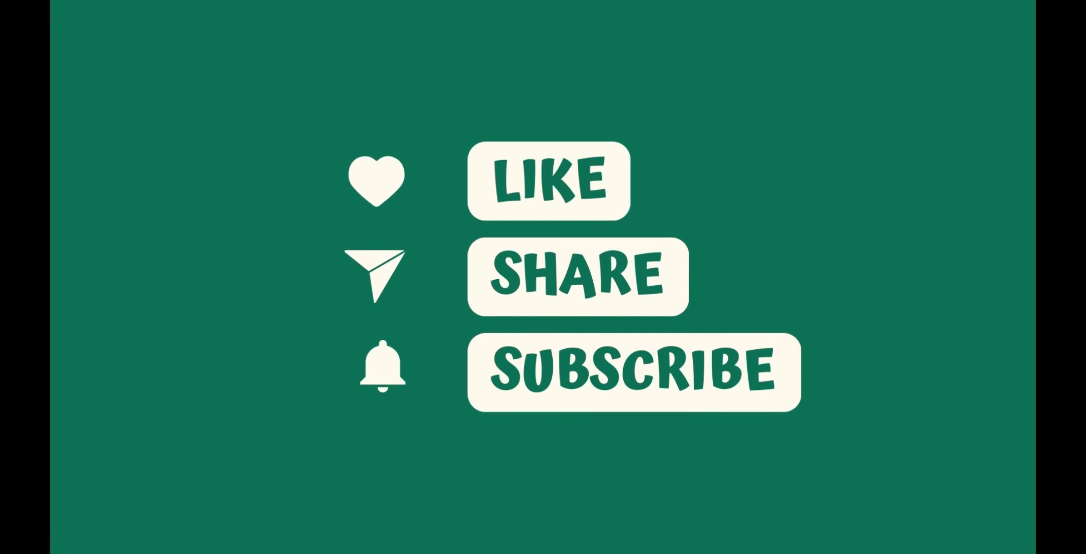